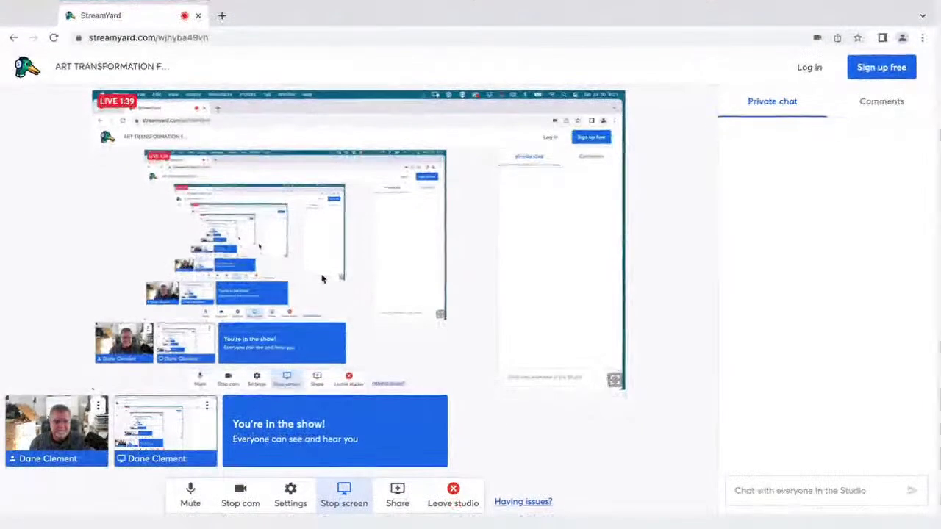
# Step: Show the streaming studio in full screen and switch to Affinity Photo
pyautogui.doubleClick(322, 278)
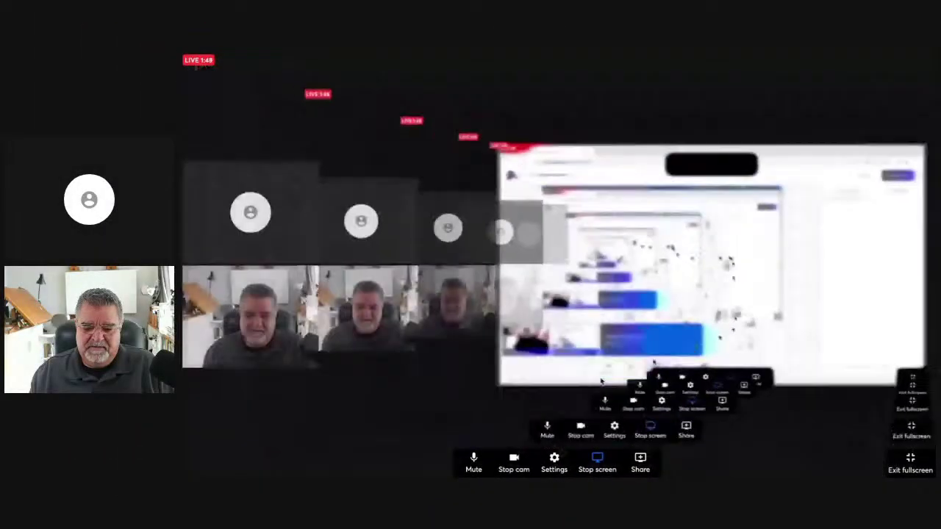
pyautogui.moveTo(557, 467)
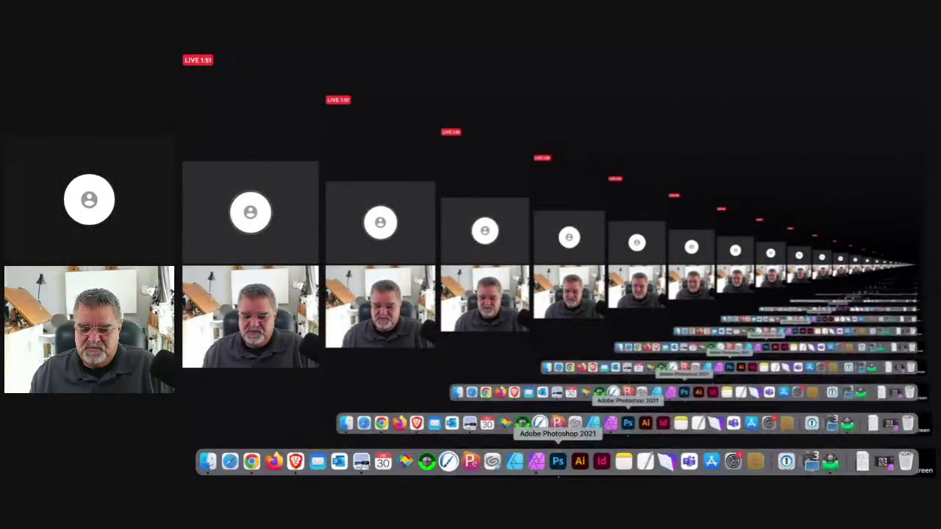
pyautogui.click(536, 461)
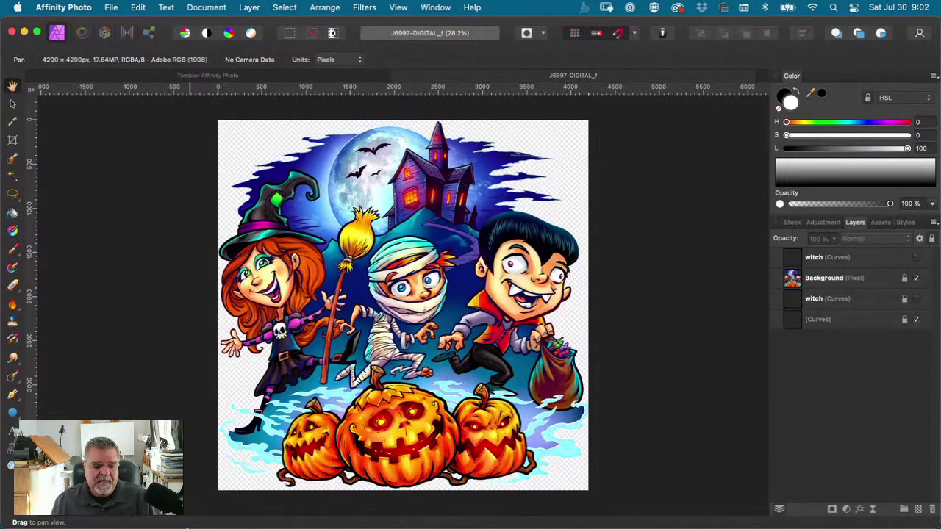
# Step: Bring up the training book collage and the DyeSub book cover in Preview, and close both images
pyautogui.moveTo(189, 527)
pyautogui.click(234, 509)
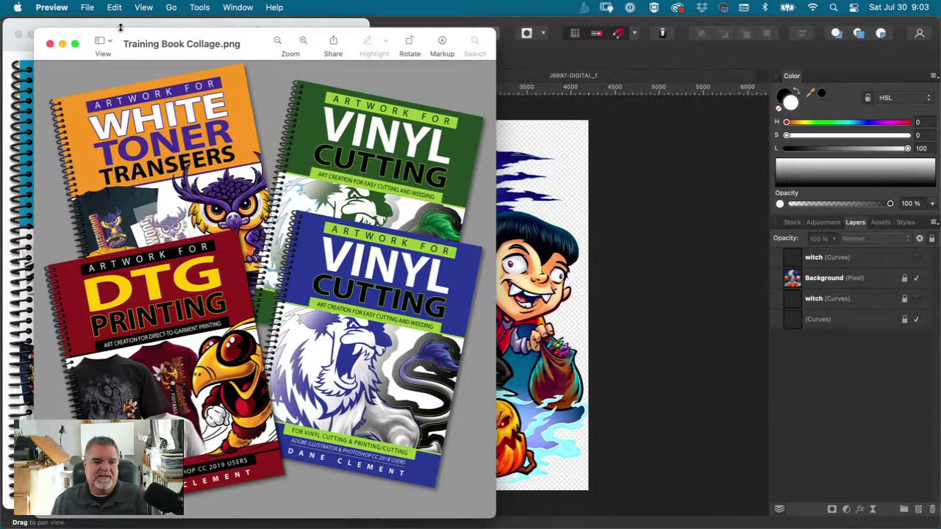
pyautogui.click(49, 46)
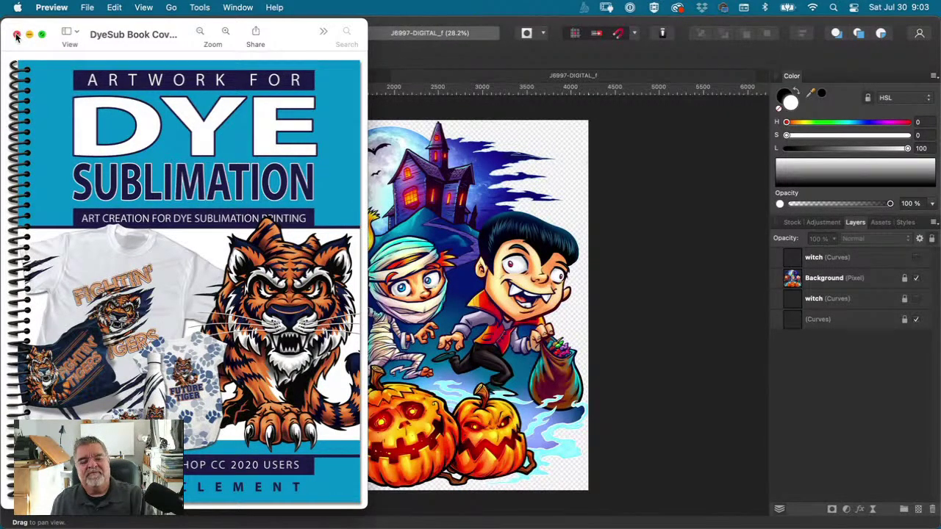
pyautogui.click(16, 35)
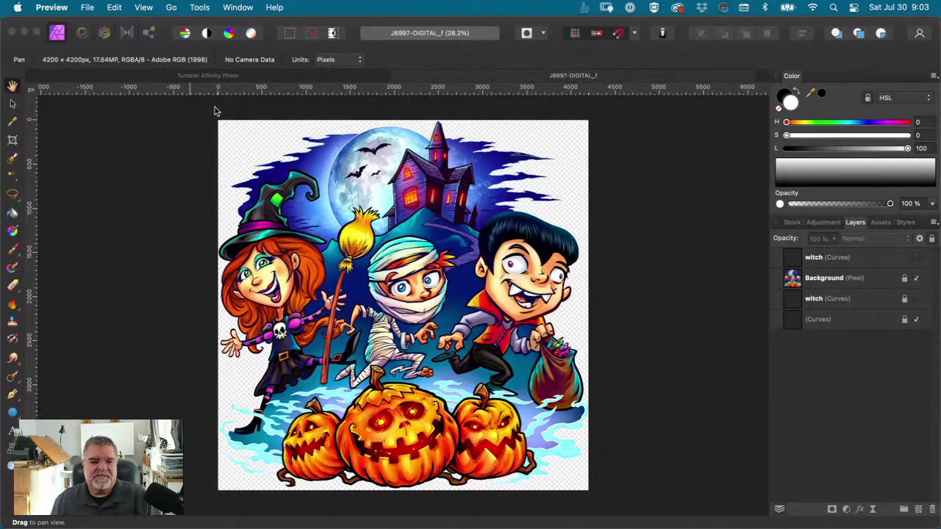
# Step: Switch to the Tumbler Affinity Photo document in Affinity Photo and examine the layers inside the Layered Design group
pyautogui.click(321, 79)
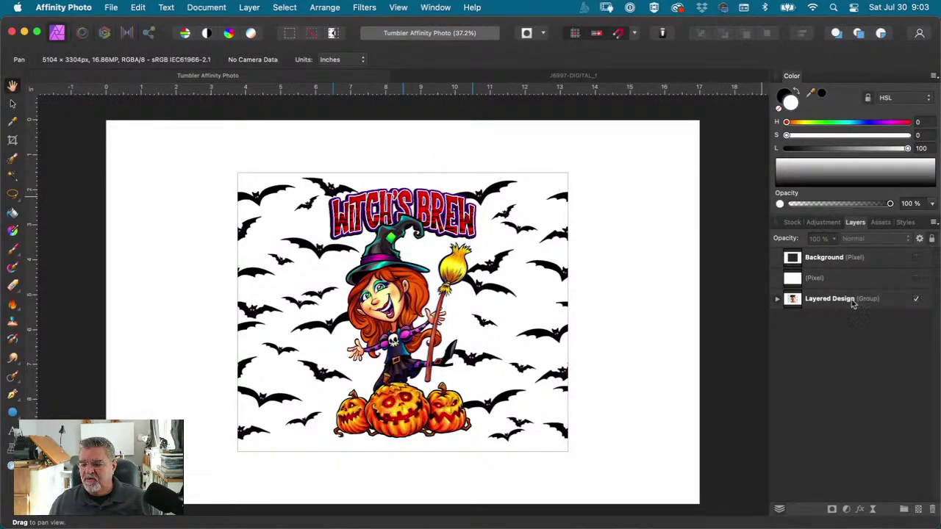
pyautogui.click(777, 299)
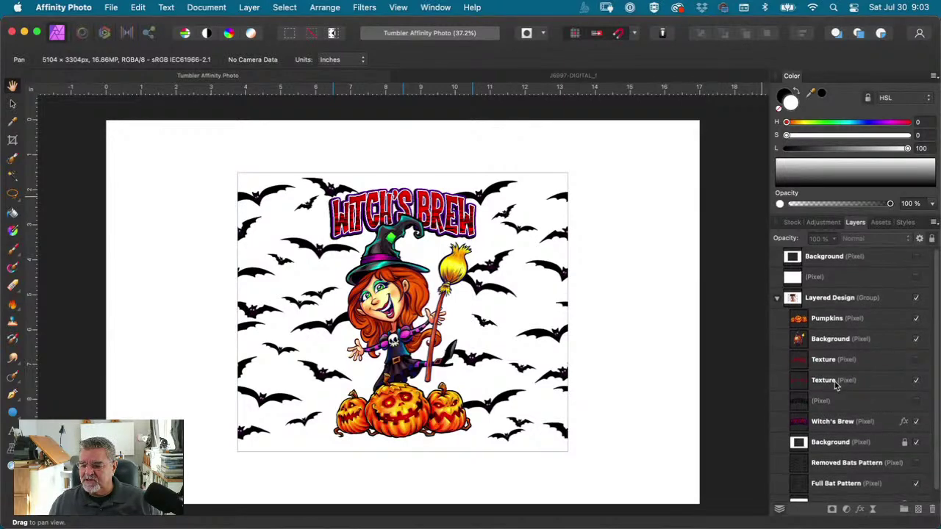
pyautogui.scroll(-1, 835, 385)
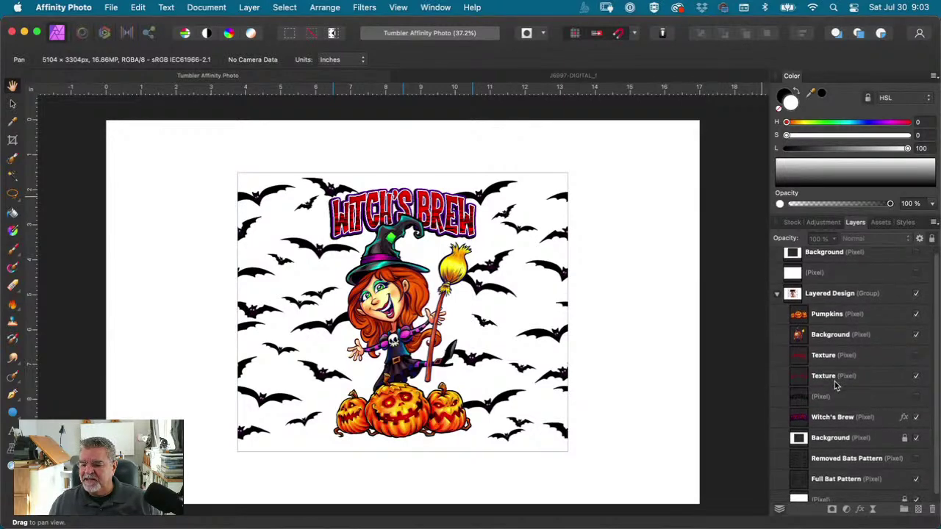
pyautogui.click(778, 291)
# Step: Hide the Layered Design group and the Background template layer, leaving only the unnamed white pixel layer shown
pyautogui.click(916, 300)
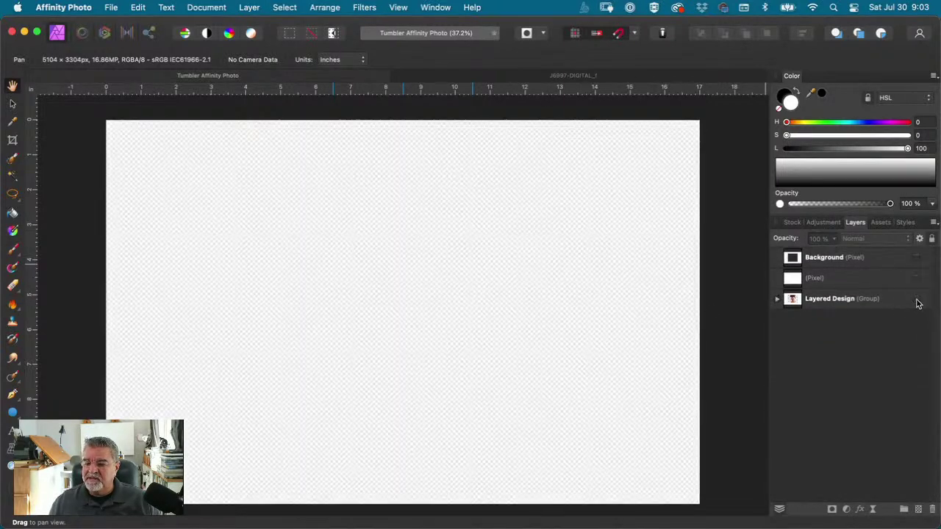
pyautogui.click(916, 258)
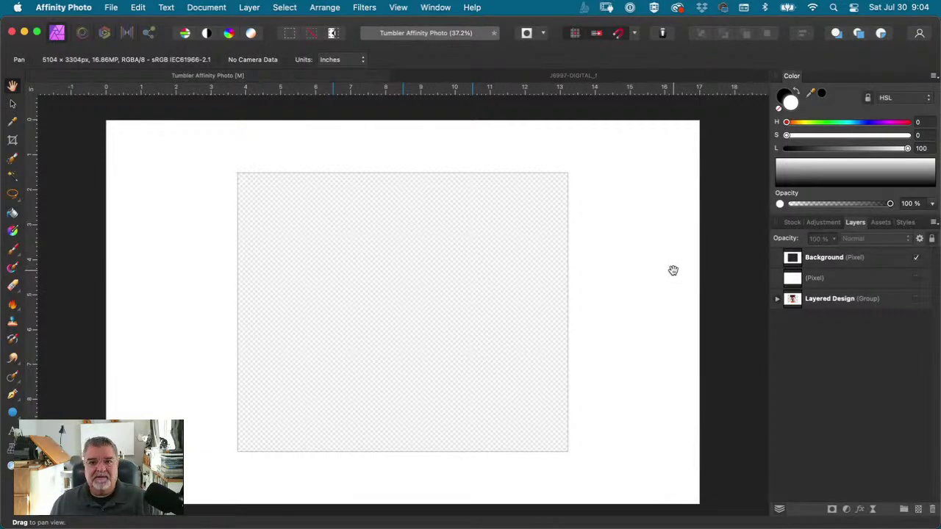
pyautogui.click(916, 279)
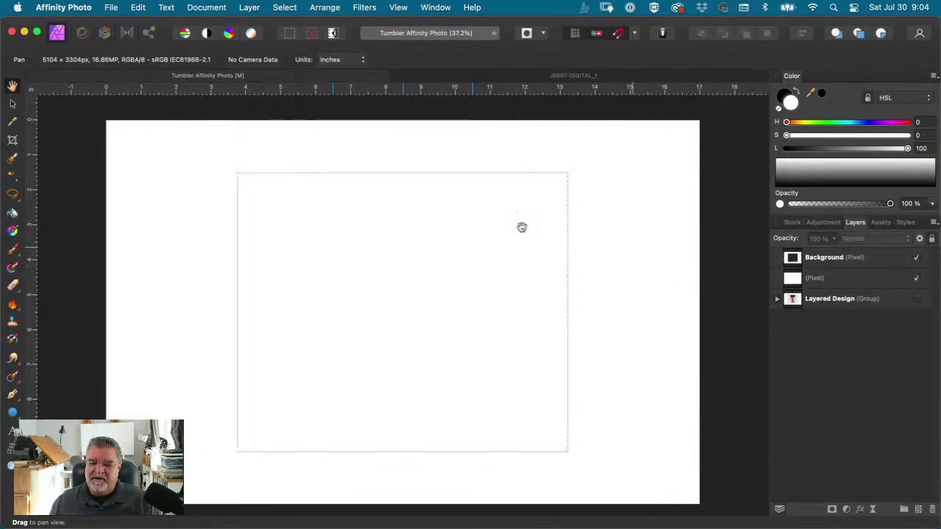
pyautogui.click(916, 257)
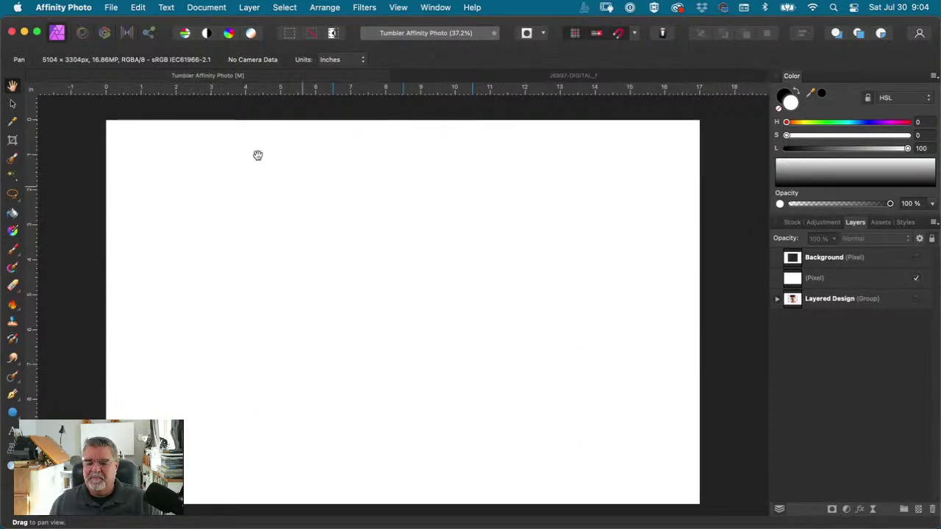
# Step: Switch to the J6997-DIGITAL_f document and activate the Selection Brush tool
pyautogui.click(464, 77)
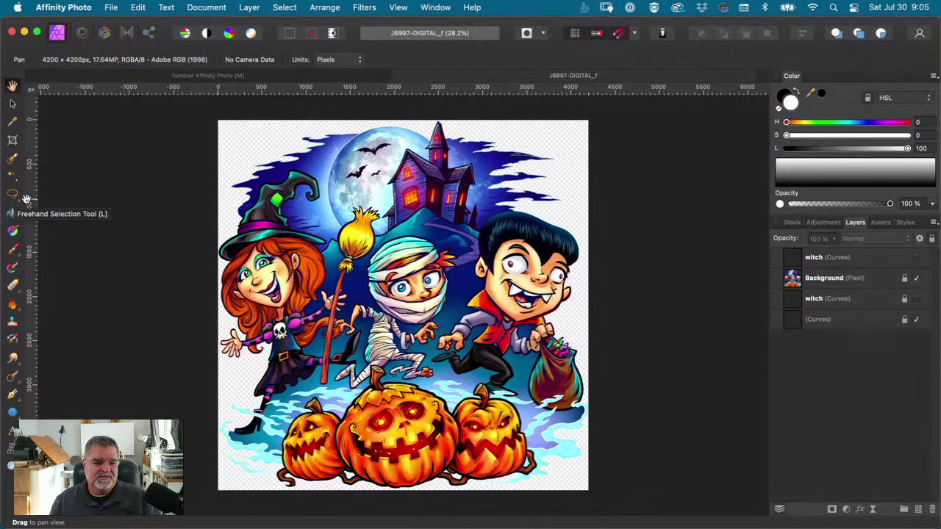
pyautogui.click(13, 197)
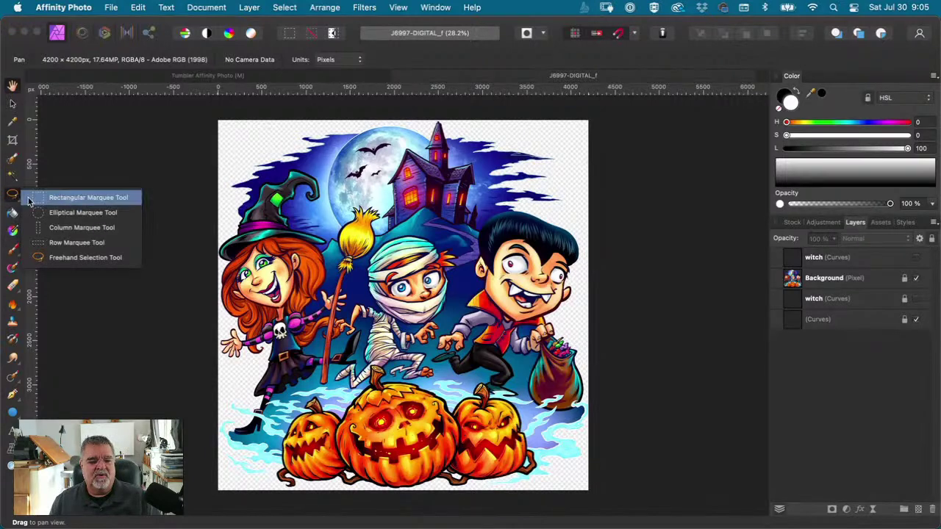
pyautogui.click(82, 258)
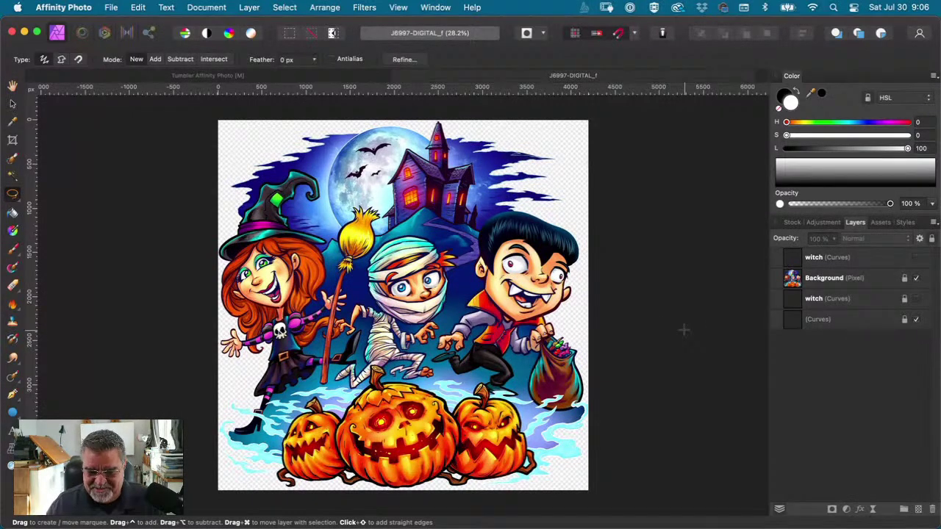
pyautogui.press('e')
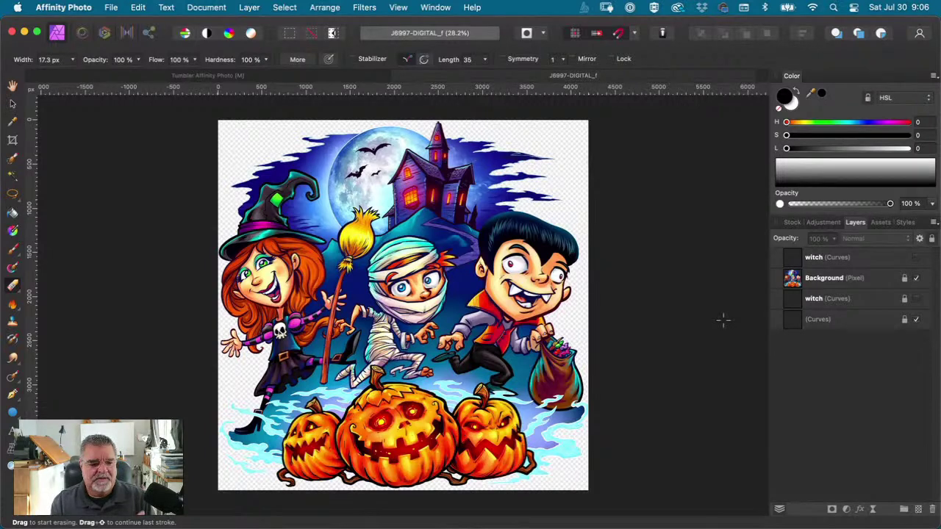
pyautogui.press('m')
pyautogui.click(13, 160)
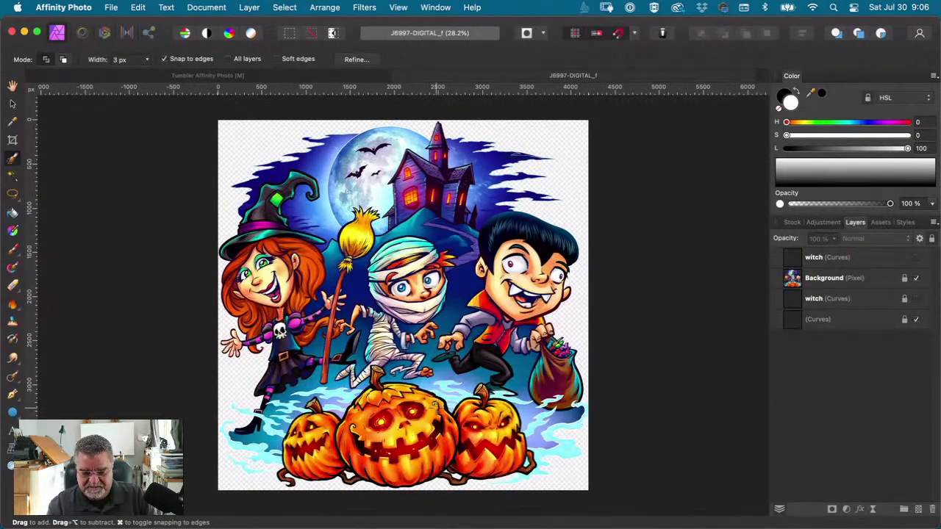
# Step: Make the Background pixel layer active and enlarge the selection brush to 51 px for the pumpkins
pyautogui.press('super+equal')
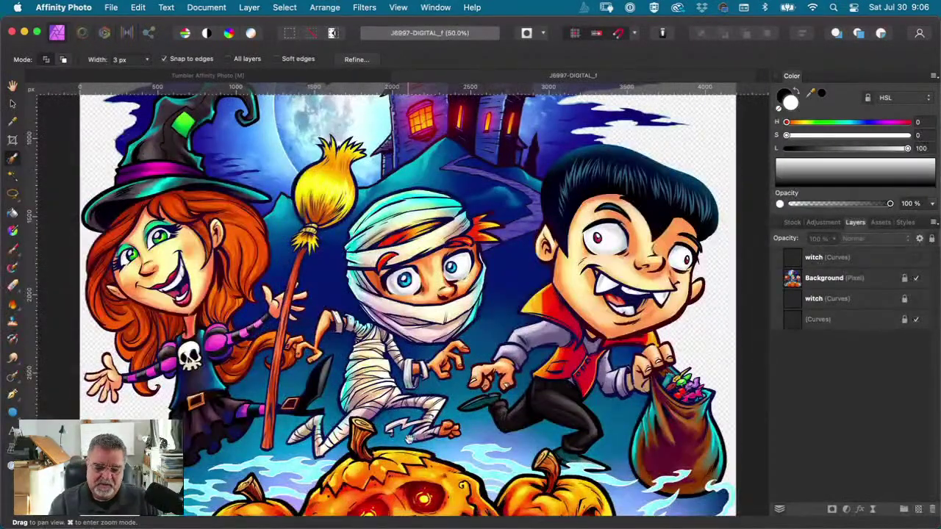
pyautogui.moveTo(410, 439); pyautogui.dragTo(436, 204)
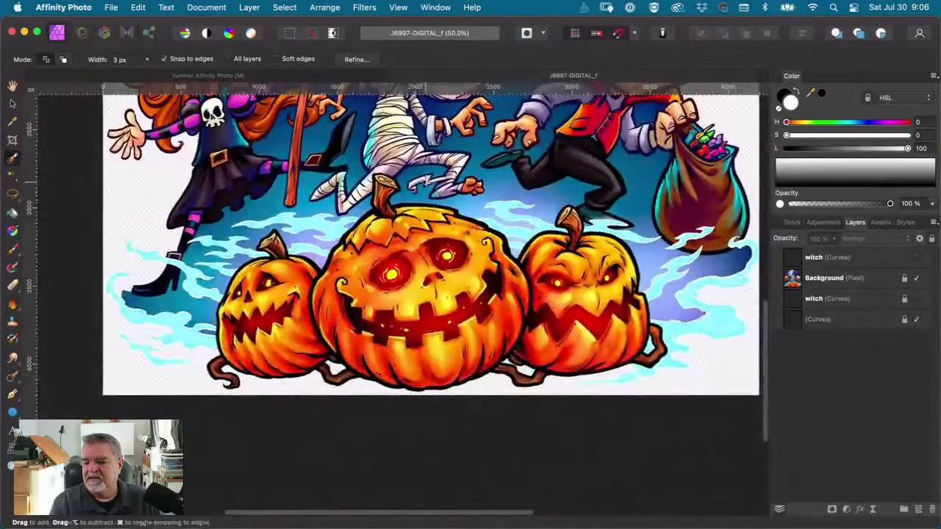
pyautogui.click(856, 279)
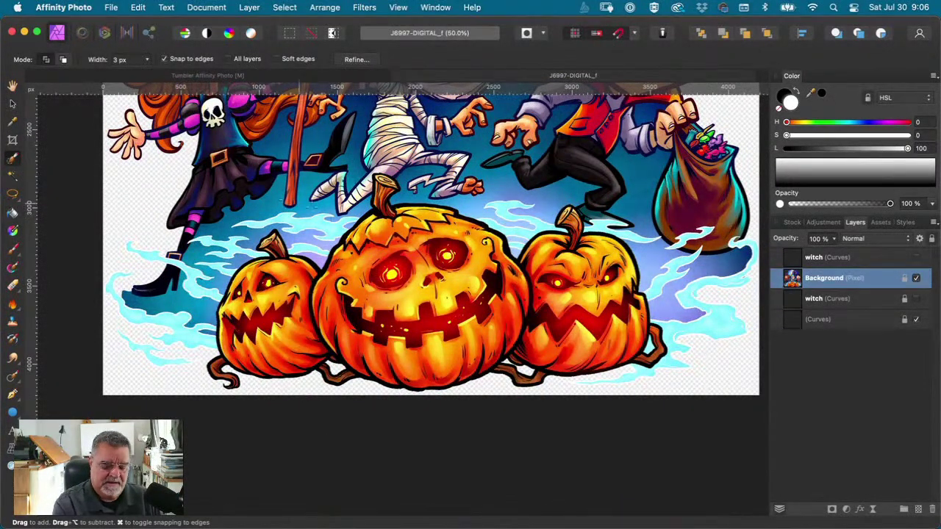
pyautogui.press(']')
pyautogui.press(']')
pyautogui.press(']')
pyautogui.press(']')
pyautogui.press(']')
pyautogui.press(']')
pyautogui.press(']')
pyautogui.press(']')
pyautogui.press(']')
pyautogui.press(']')
pyautogui.press(']')
pyautogui.press(']')
pyautogui.press(']')
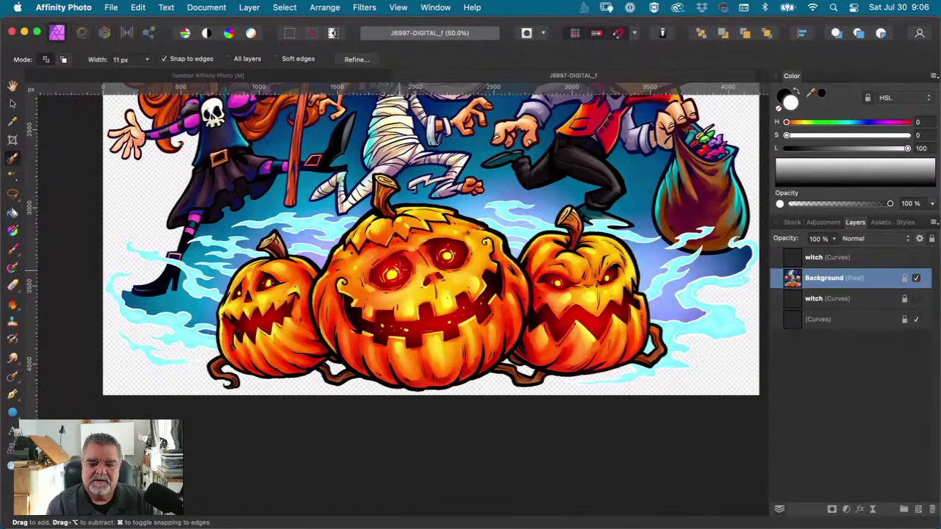
pyautogui.press(']')
pyautogui.press(']')
pyautogui.press(']')
pyautogui.press(']')
pyautogui.press(']')
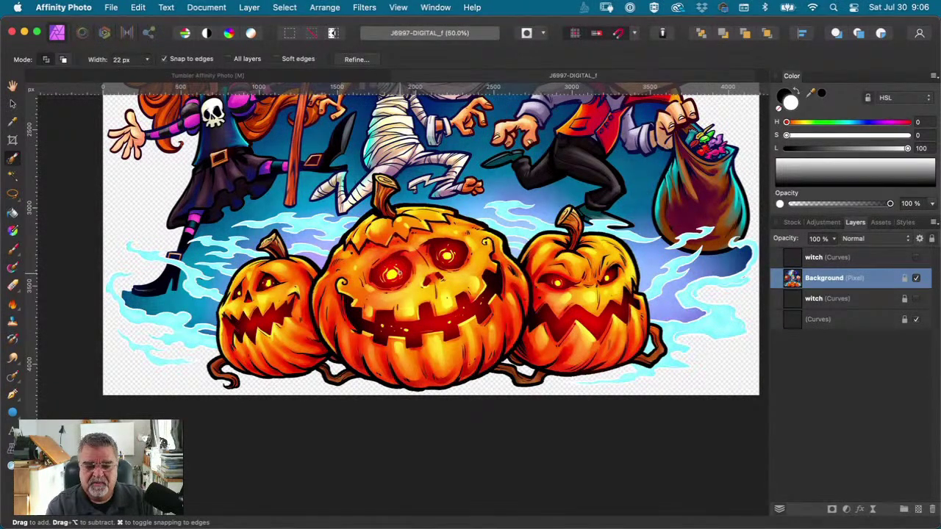
pyautogui.press(']')
pyautogui.press(']')
pyautogui.press(']')
pyautogui.press(']')
pyautogui.press(']')
pyautogui.press(']')
pyautogui.press(']')
pyautogui.press(']')
pyautogui.press(']')
pyautogui.press(']')
pyautogui.press(']')
pyautogui.press(']')
pyautogui.press(']')
pyautogui.press(']')
pyautogui.press(']')
pyautogui.press(']')
pyautogui.press(']')
pyautogui.press(']')
pyautogui.press(']')
pyautogui.press(']')
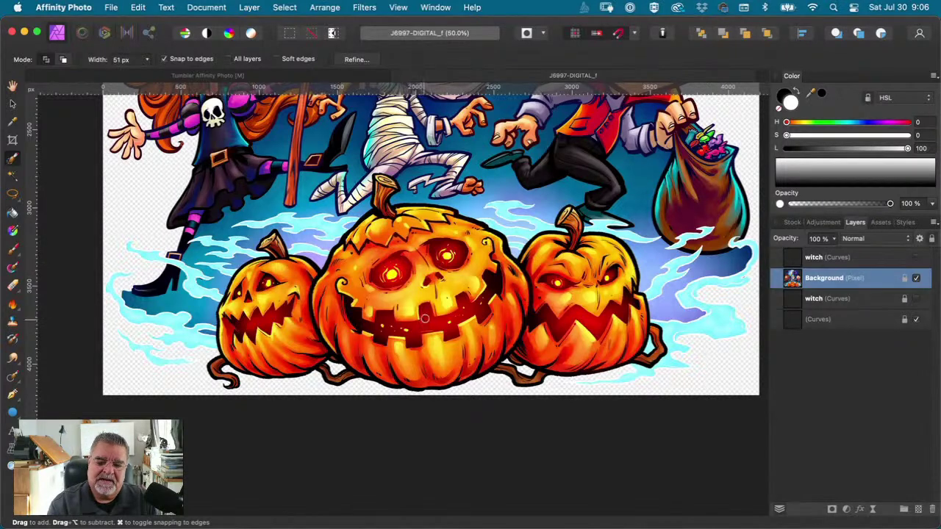
# Step: Paint a selection over the three pumpkins with the 51 px brush, snapping to their edges
pyautogui.moveTo(390, 233); pyautogui.dragTo(383, 209)
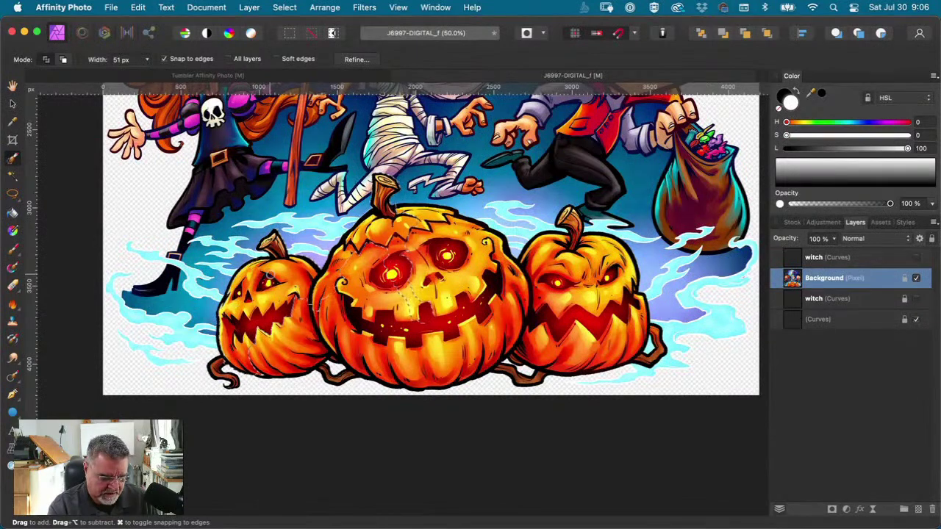
pyautogui.scroll(2, 307, 290)
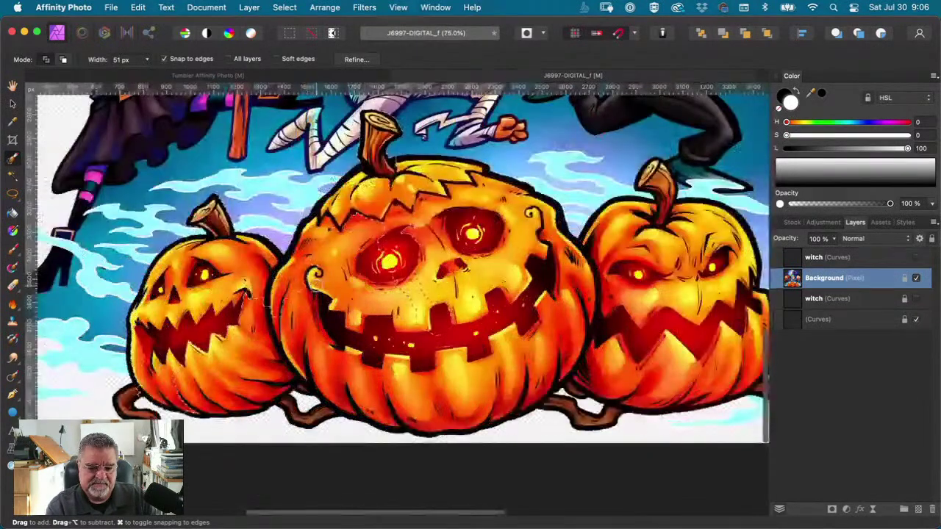
pyautogui.moveTo(307, 297); pyautogui.dragTo(397, 347)
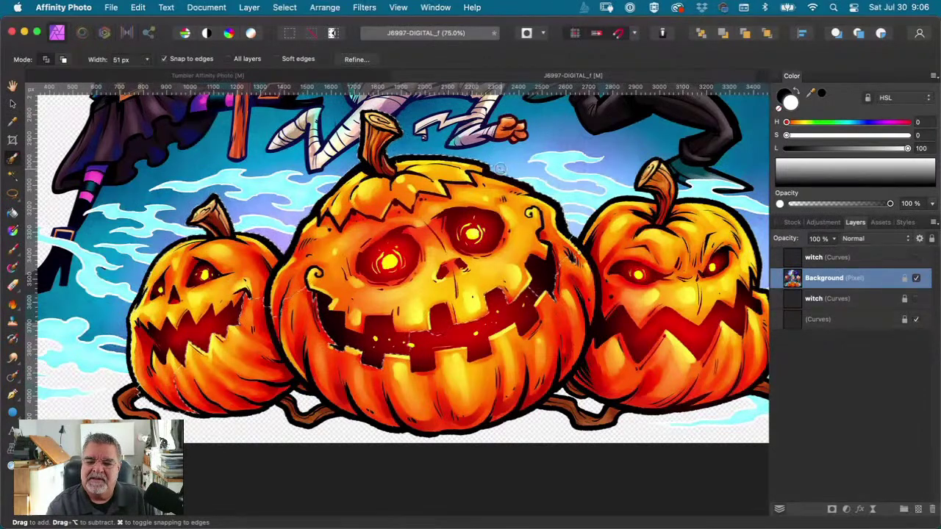
pyautogui.moveTo(504, 193)
pyautogui.mouseDown()
pyautogui.moveTo(589, 260)
pyautogui.moveTo(570, 254)
pyautogui.moveTo(625, 216)
pyautogui.moveTo(595, 263)
pyautogui.moveTo(682, 152)
pyautogui.moveTo(659, 261)
pyautogui.moveTo(683, 224)
pyautogui.mouseUp()
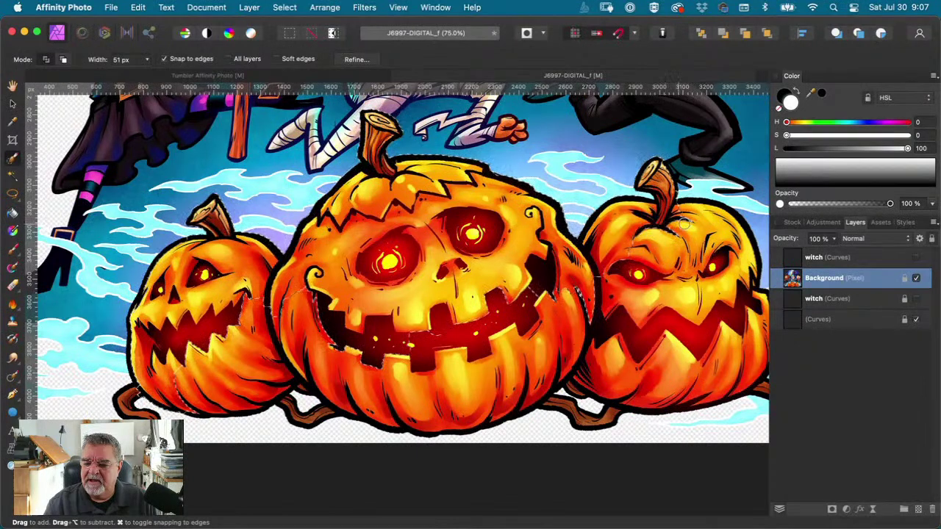
pyautogui.moveTo(686, 299)
pyautogui.mouseDown()
pyautogui.moveTo(556, 359)
pyautogui.moveTo(510, 289)
pyautogui.moveTo(523, 297)
pyautogui.moveTo(516, 310)
pyautogui.moveTo(388, 429)
pyautogui.moveTo(320, 392)
pyautogui.moveTo(343, 393)
pyautogui.moveTo(282, 309)
pyautogui.moveTo(283, 416)
pyautogui.moveTo(376, 428)
pyautogui.moveTo(254, 413)
pyautogui.moveTo(430, 434)
pyautogui.moveTo(294, 419)
pyautogui.moveTo(412, 434)
pyautogui.moveTo(294, 423)
pyautogui.moveTo(390, 430)
pyautogui.mouseUp()
# Step: Reduce the selection brush to 31 px and add the pumpkins' remaining edges and vines to the selection
pyautogui.press('[')
pyautogui.press('[')
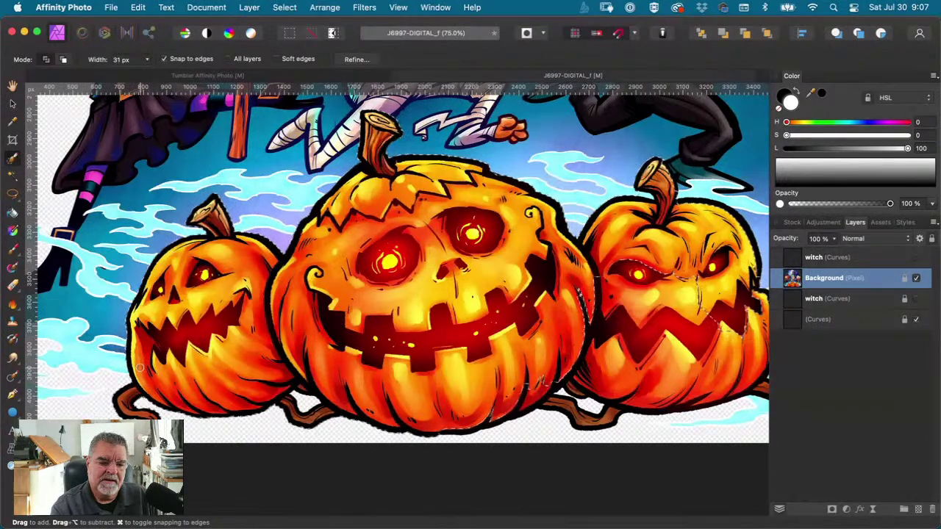
pyautogui.moveTo(459, 306); pyautogui.dragTo(368, 178)
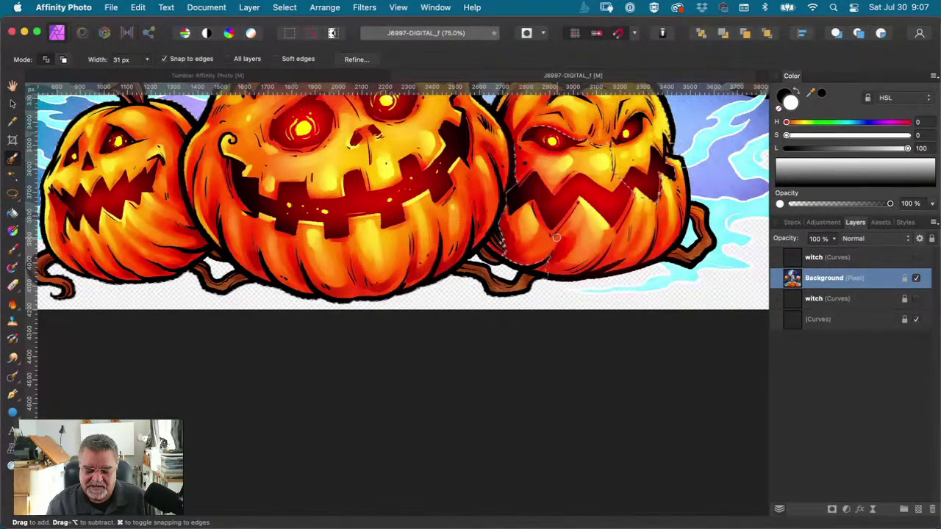
pyautogui.press('space')
pyautogui.moveTo(552, 247)
pyautogui.mouseDown()
pyautogui.moveTo(490, 264)
pyautogui.moveTo(445, 318)
pyautogui.mouseUp()
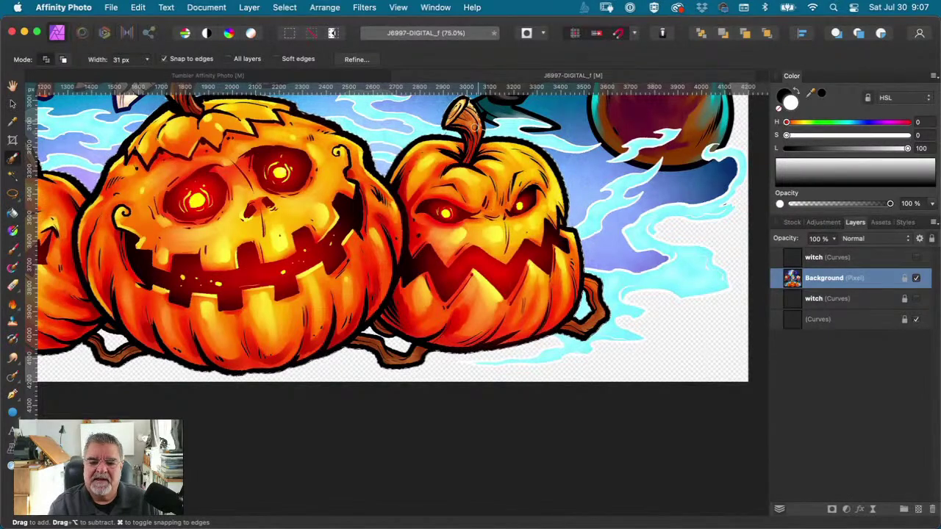
pyautogui.press('space')
pyautogui.moveTo(455, 167)
pyautogui.mouseDown()
pyautogui.moveTo(462, 241)
pyautogui.moveTo(427, 281)
pyautogui.mouseUp()
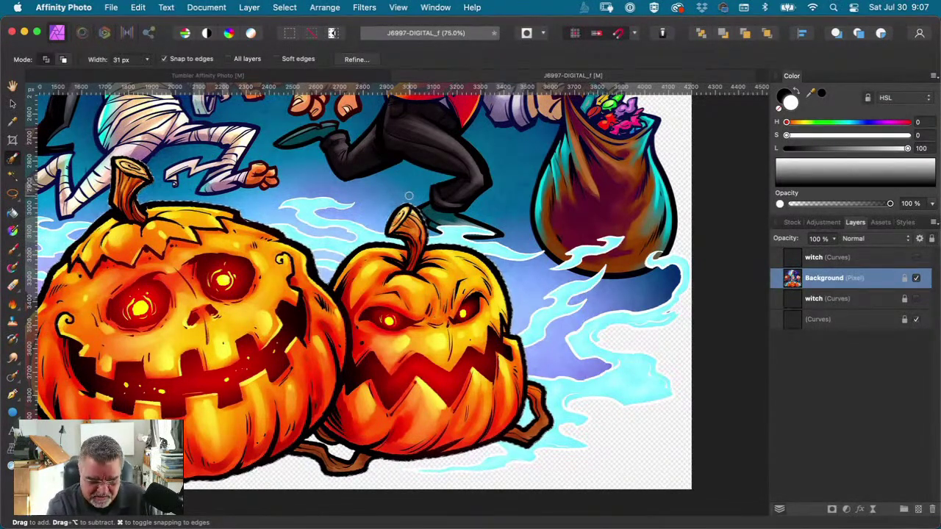
# Step: Reduce the selection brush to 14 px and refine the small details of the pumpkin selection
pyautogui.press('[')
pyautogui.press('[')
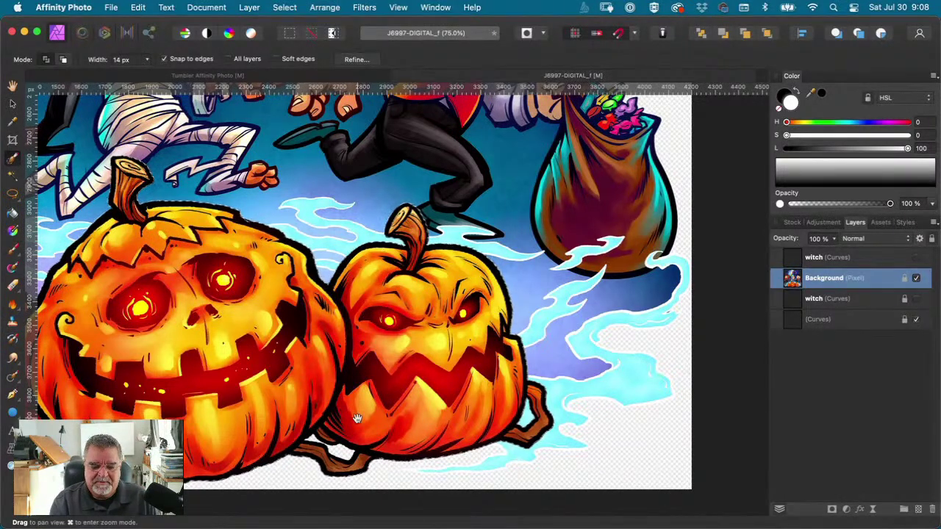
pyautogui.moveTo(250, 357); pyautogui.dragTo(507, 319)
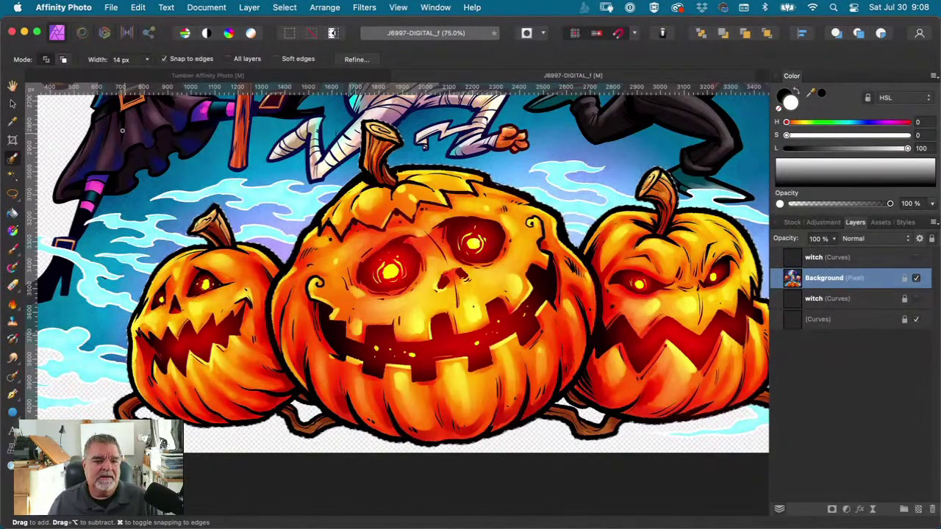
# Step: Copy the selected pumpkins, paste them into the Tumbler Affinity Photo document and move them near the middle of the white canvas
pyautogui.click(137, 8)
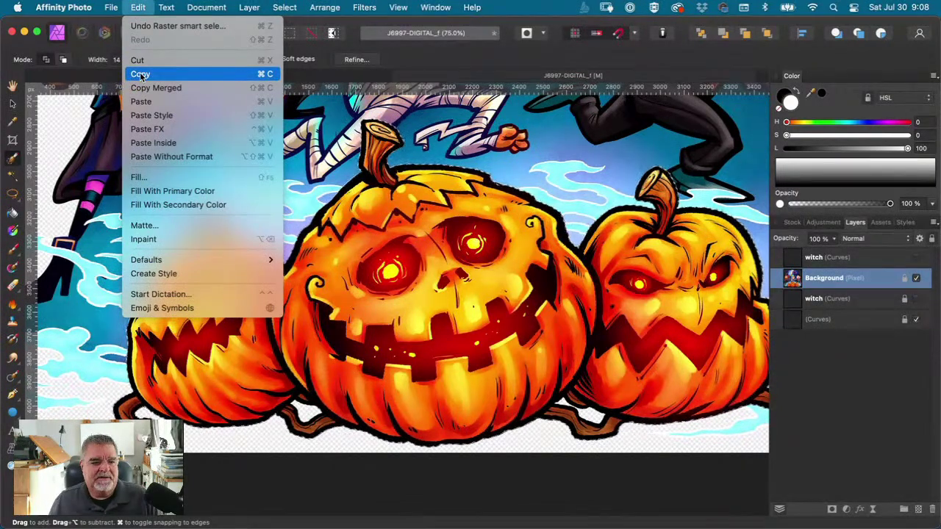
pyautogui.click(140, 74)
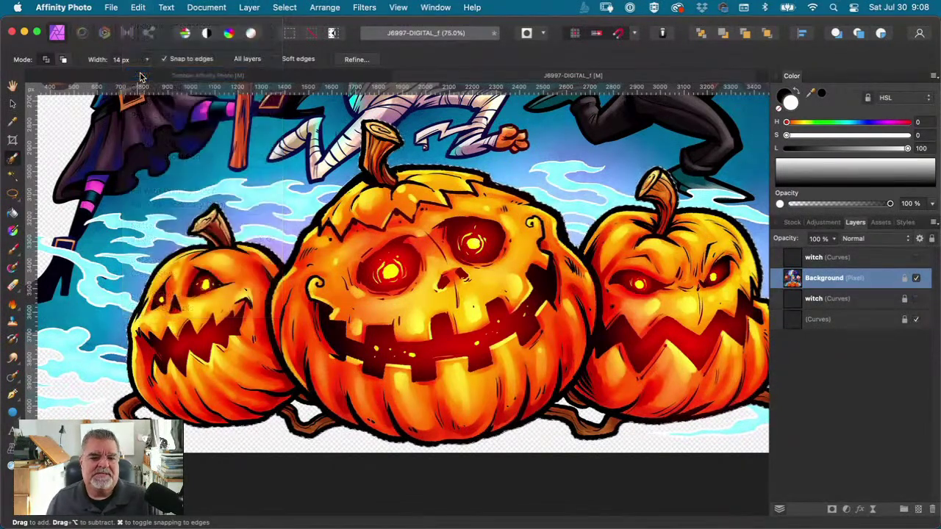
pyautogui.click(351, 79)
pyautogui.press('h')
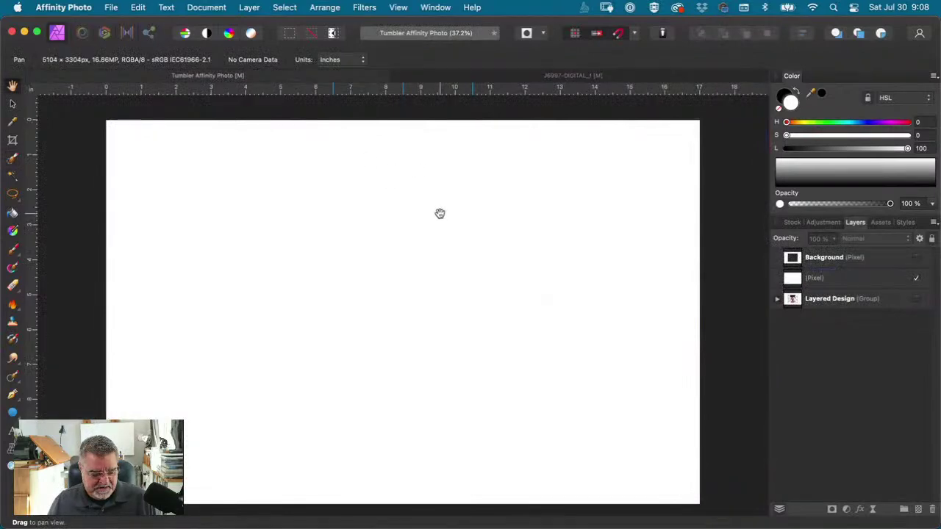
pyautogui.press('super+v')
pyautogui.press('v')
pyautogui.moveTo(271, 478); pyautogui.dragTo(381, 325)
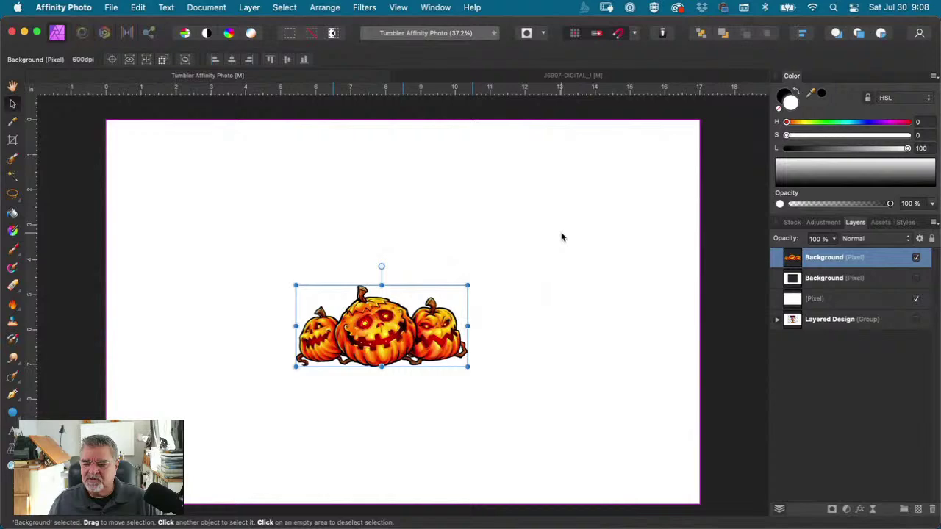
pyautogui.click(564, 213)
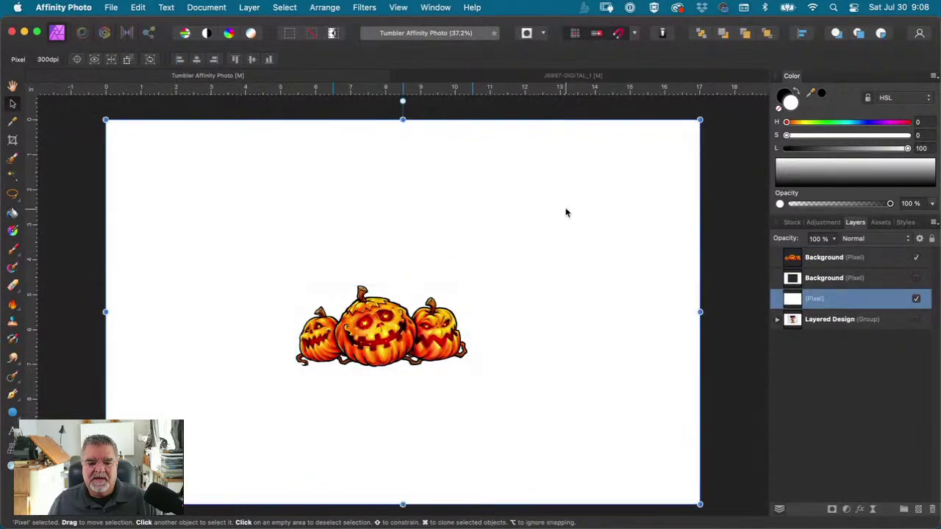
# Step: In the J6997-DIGITAL_f artwork, select the witch's hat with the Selection Brush at 21 px, refining its edges at 18 px
pyautogui.click(572, 75)
pyautogui.press('w')
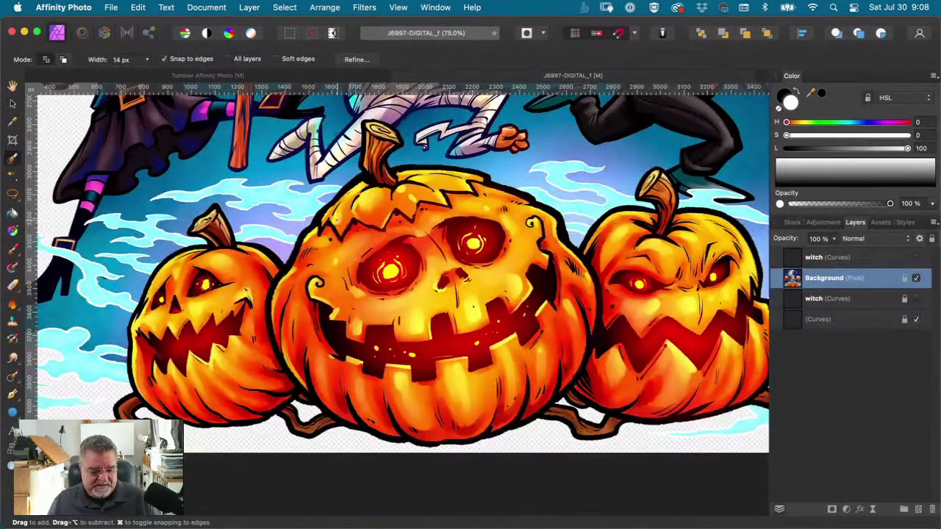
pyautogui.moveTo(428, 228); pyautogui.dragTo(638, 503)
pyautogui.moveTo(407, 279); pyautogui.dragTo(355, 323)
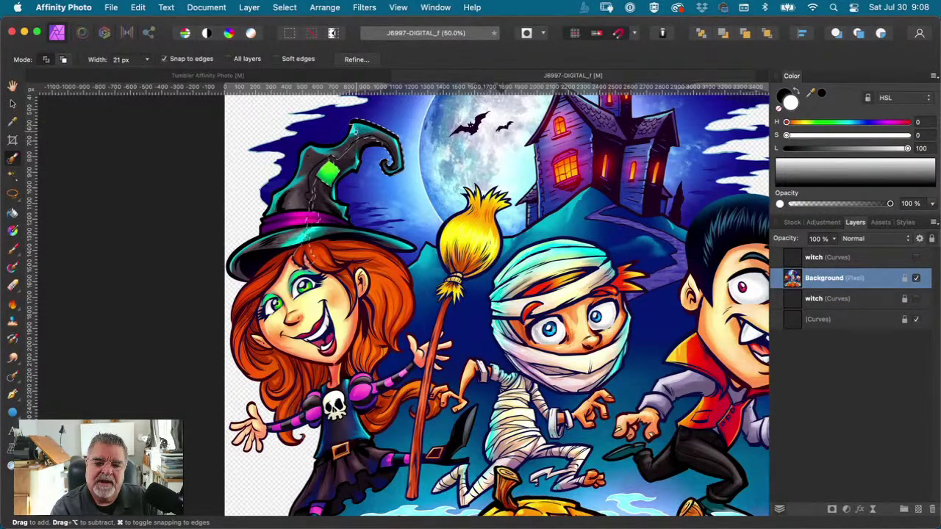
pyautogui.moveTo(355, 136); pyautogui.dragTo(351, 127)
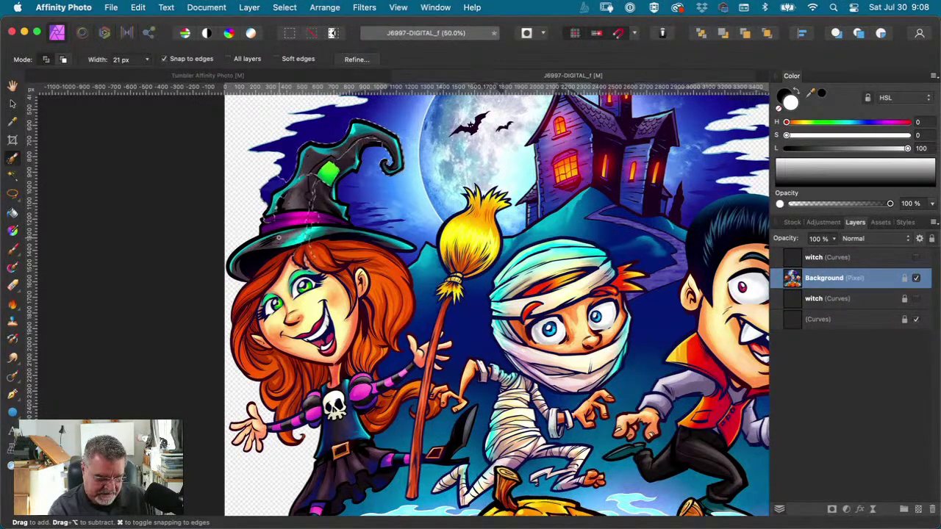
pyautogui.scroll(2, 331, 191)
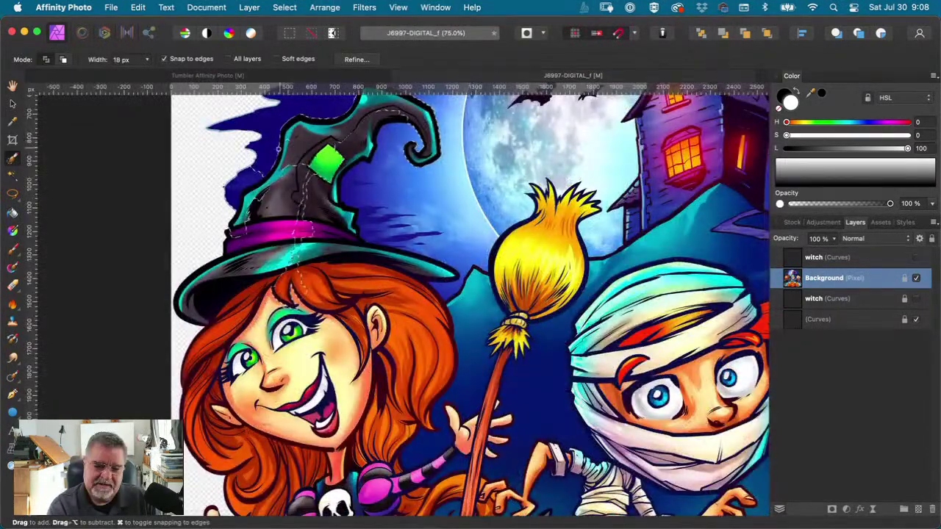
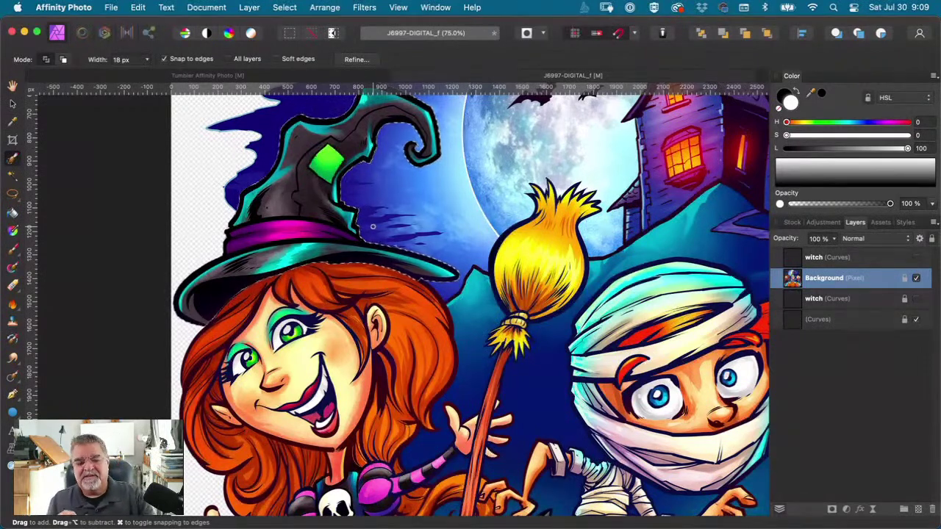
pyautogui.scroll(2, 389, 274)
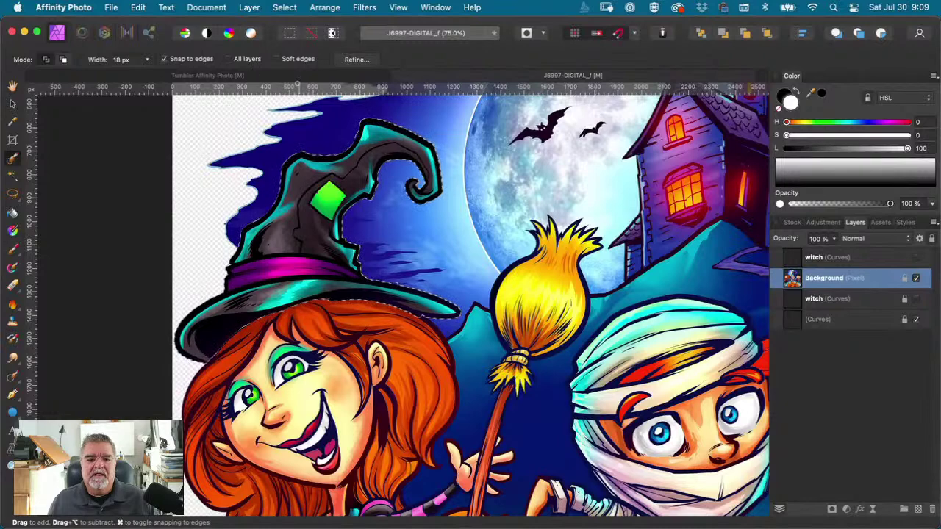
# Step: Paste the copied witch's hat into the Tumbler Affinity Photo document and place it above the pumpkins
pyautogui.click(288, 76)
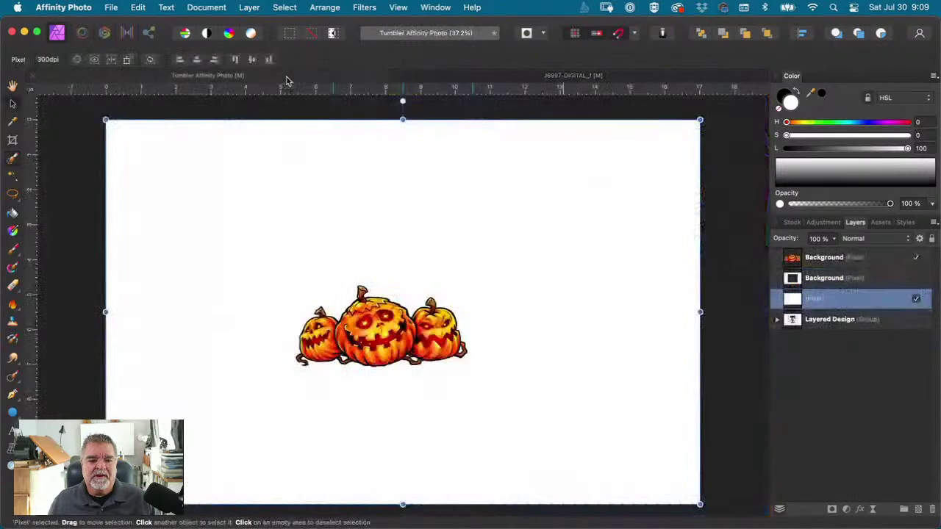
pyautogui.click(67, 141)
pyautogui.press('super+v')
pyautogui.moveTo(142, 211); pyautogui.dragTo(432, 200)
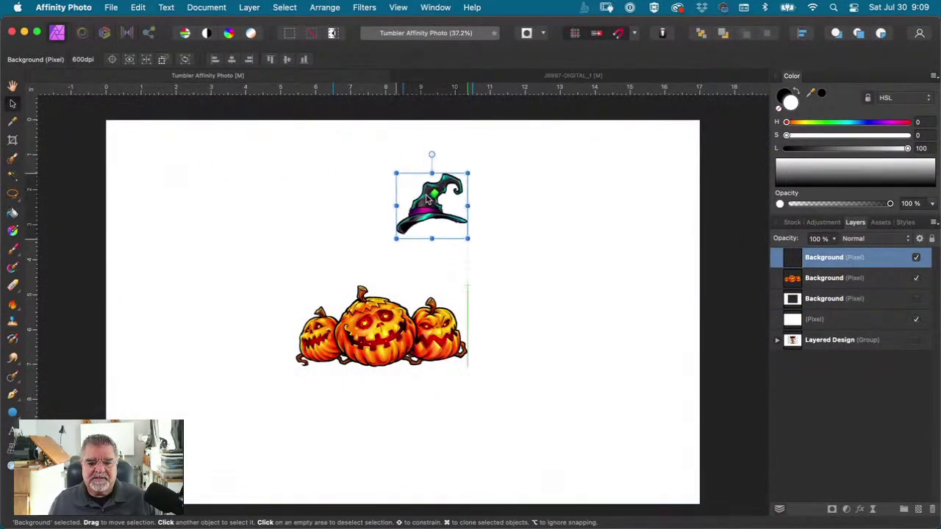
# Step: Inspect the cut-out edges of the pasted witch's hat up close and delete the hat layer
pyautogui.scroll(10, 448, 217)
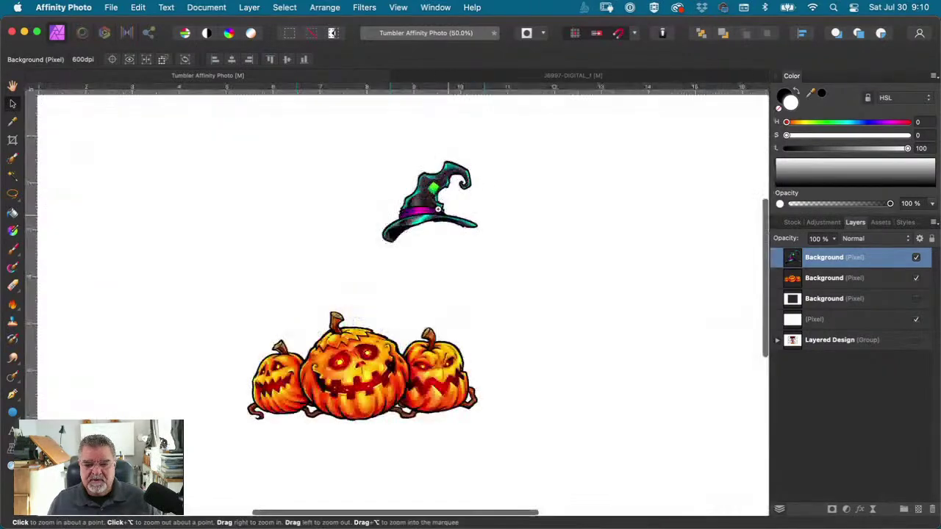
pyautogui.scroll(2, 439, 205)
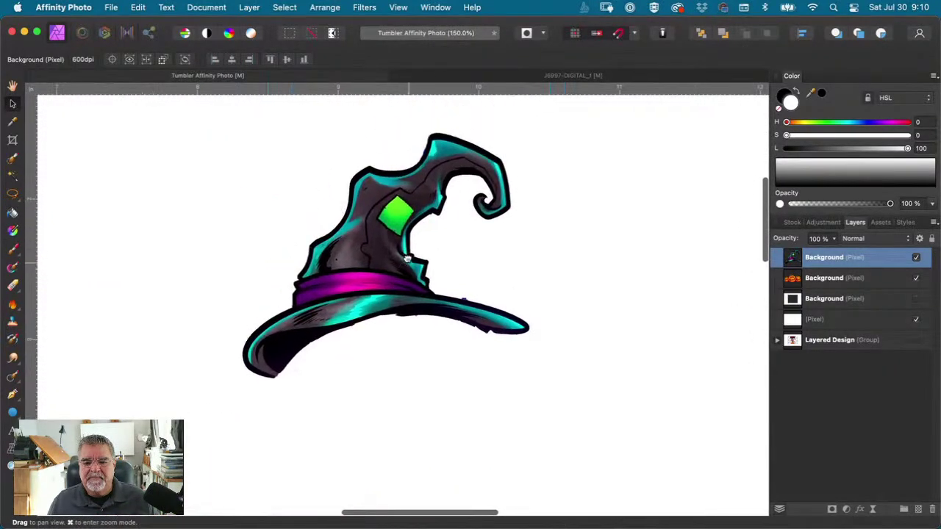
pyautogui.scroll(3, 419, 250)
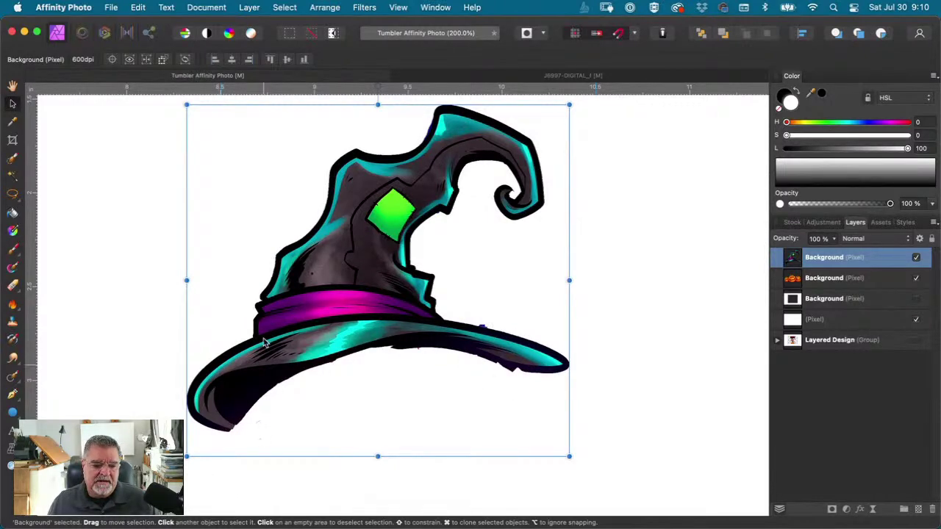
pyautogui.scroll(2, 490, 193)
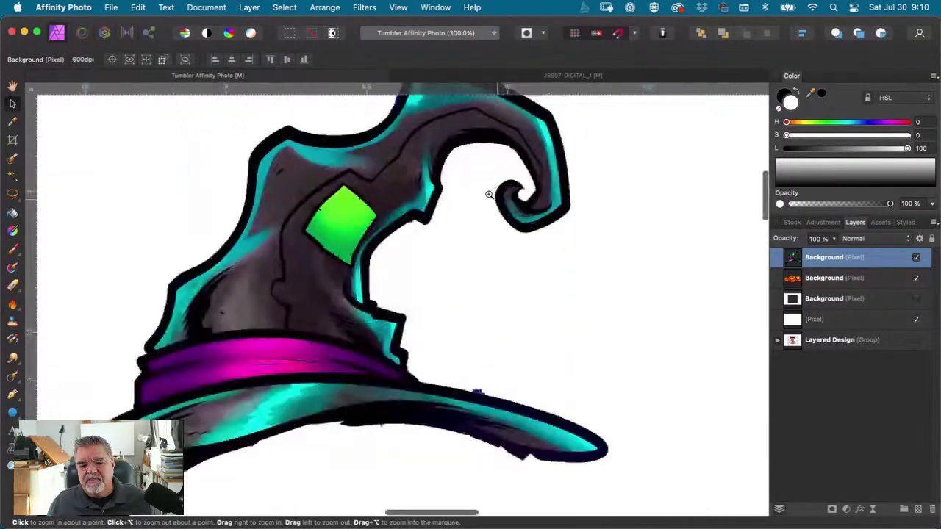
pyautogui.scroll(2, 473, 152)
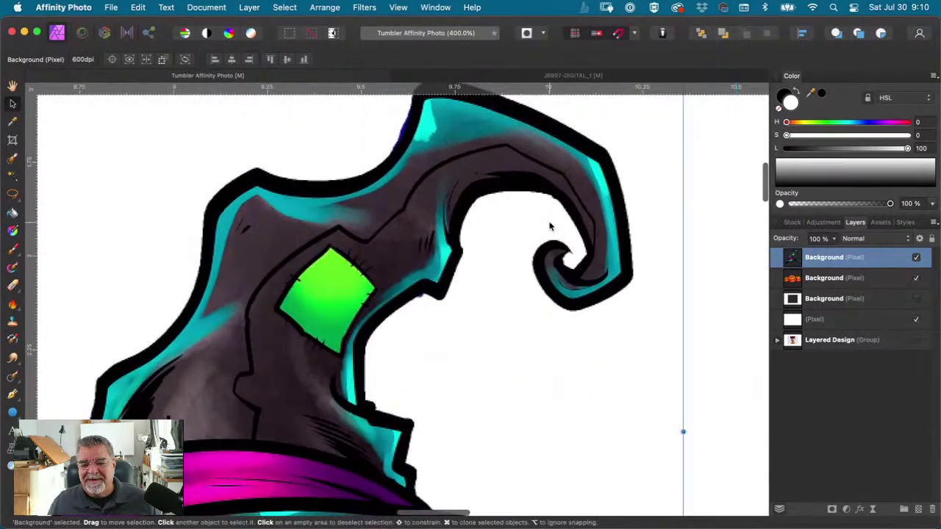
pyautogui.scroll(-3, 368, 304)
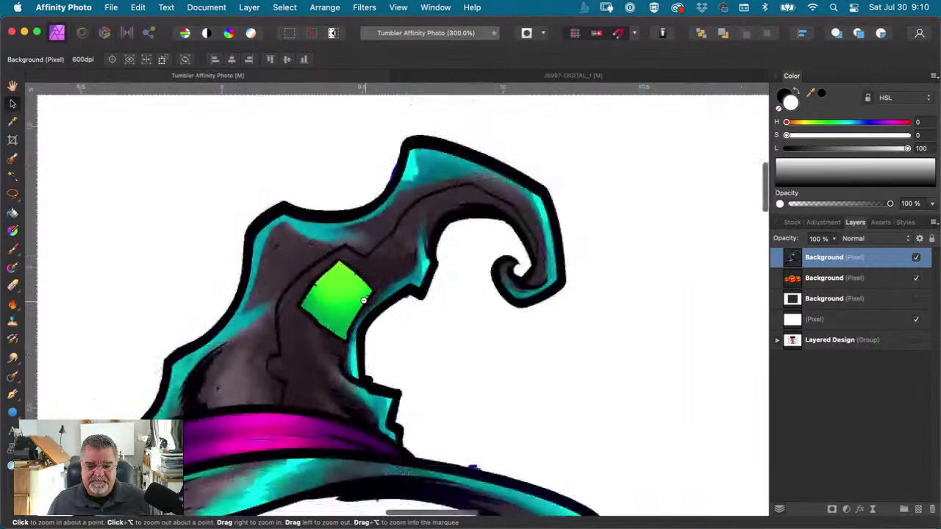
pyautogui.moveTo(383, 283); pyautogui.dragTo(406, 229)
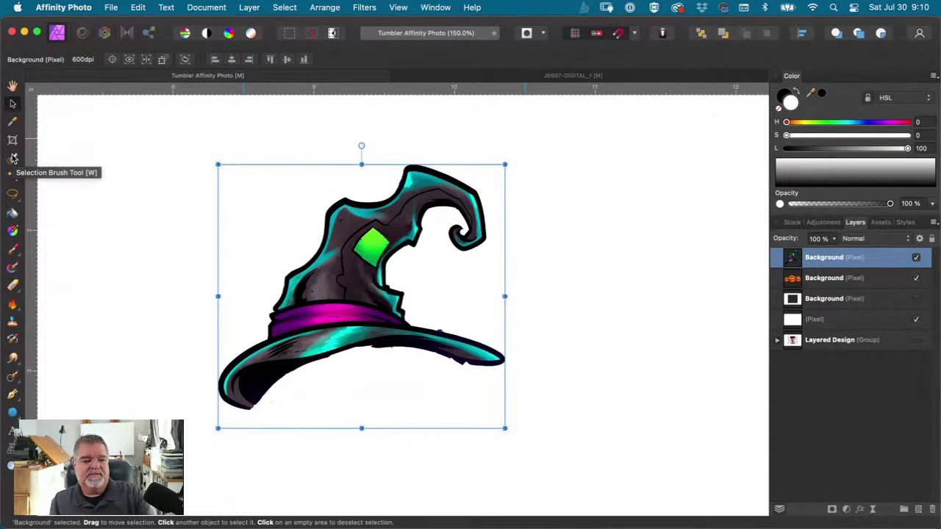
pyautogui.press('Delete')
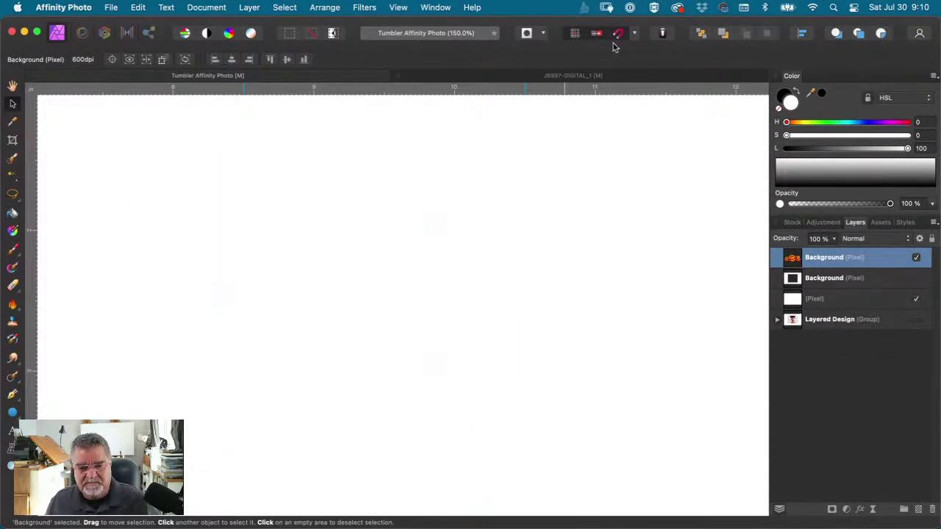
# Step: Return to the J6997-DIGITAL_f artwork and activate the Pen tool for tracing the hat
pyautogui.click(495, 78)
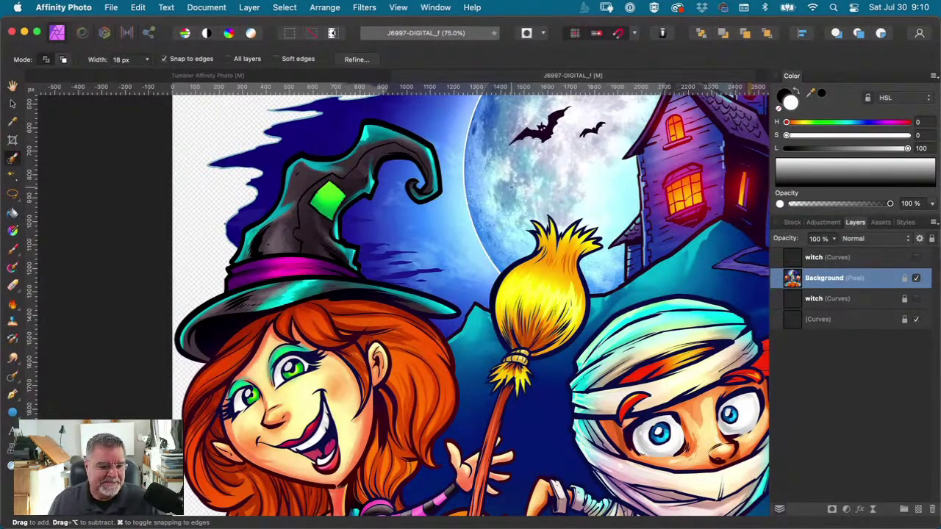
pyautogui.scroll(1, 470, 294)
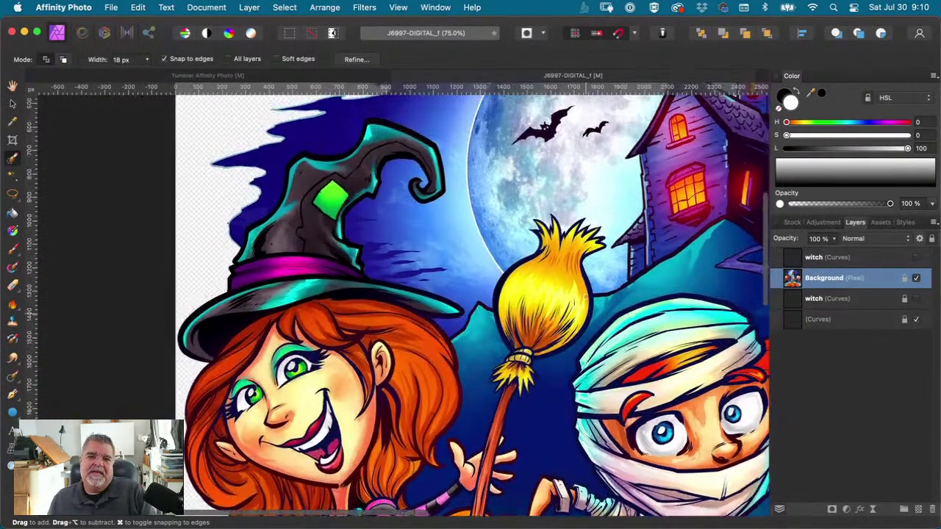
pyautogui.click(13, 397)
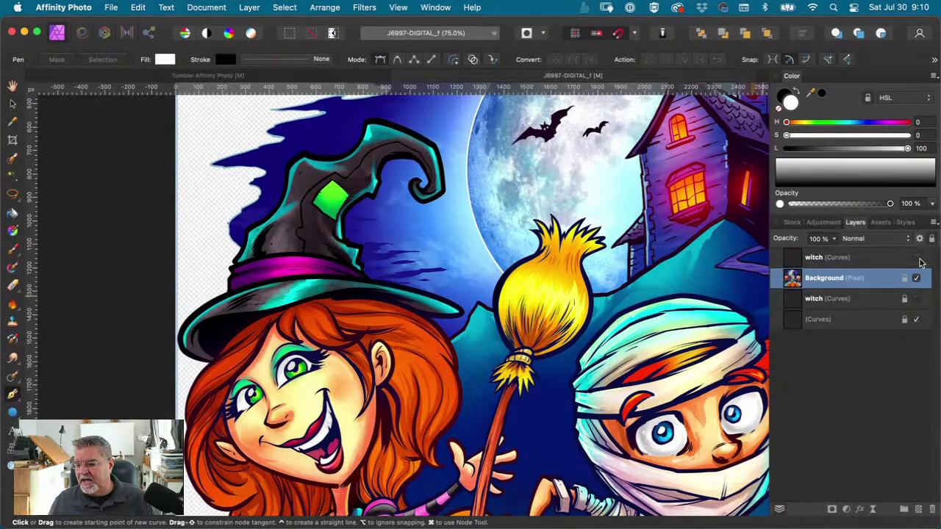
# Step: Show and hide each of the two witch curves layers in turn to view their traced outlines
pyautogui.click(882, 263)
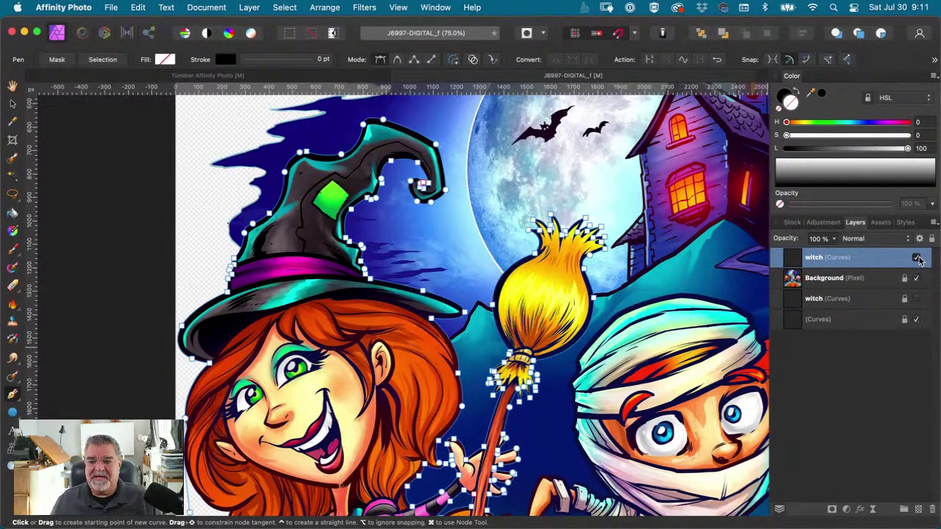
pyautogui.click(883, 389)
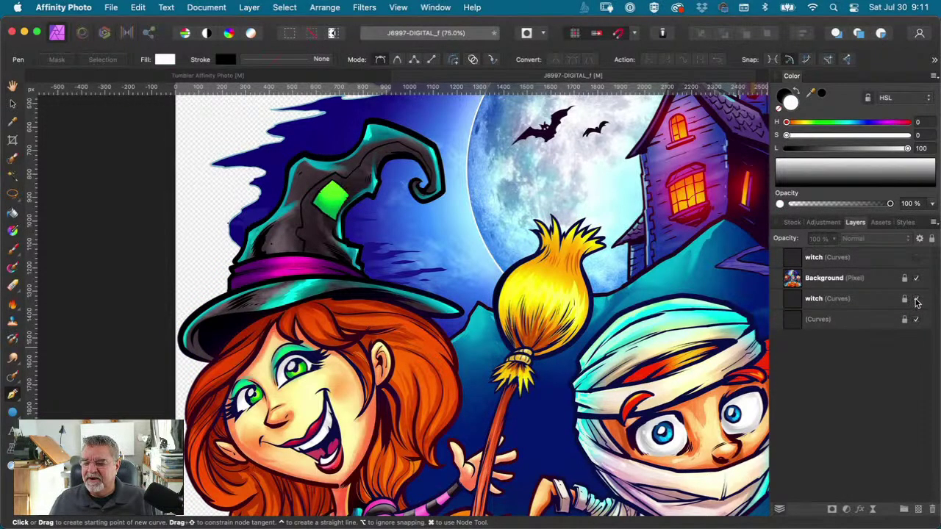
pyautogui.click(875, 300)
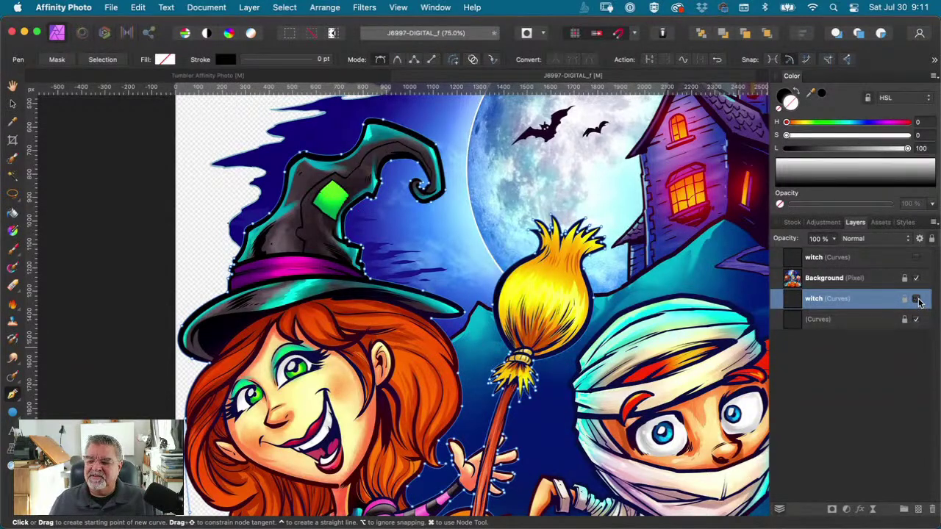
pyautogui.click(854, 381)
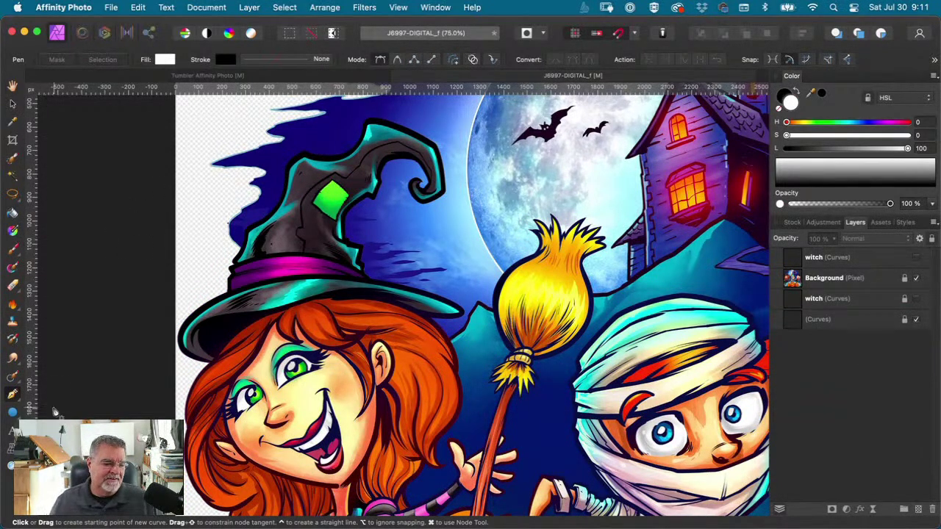
# Step: Make the Background pixel layer active and draw a first curved pen segment around the outside of the hat's curled tip
pyautogui.click(801, 280)
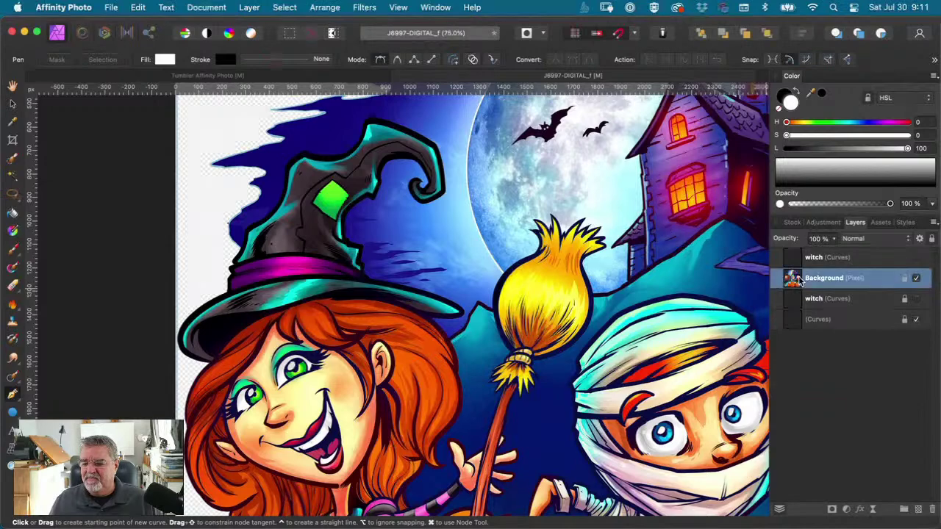
pyautogui.scroll(2, 439, 205)
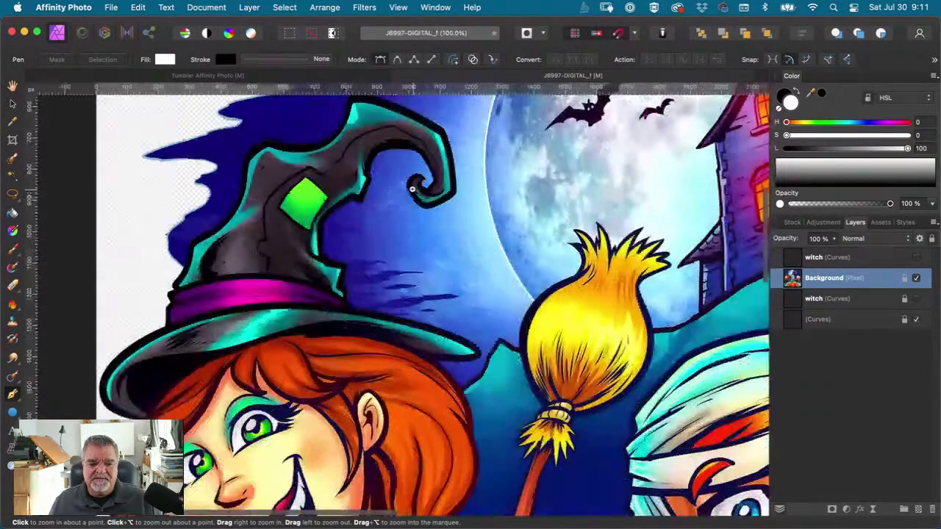
pyautogui.scroll(3, 440, 204)
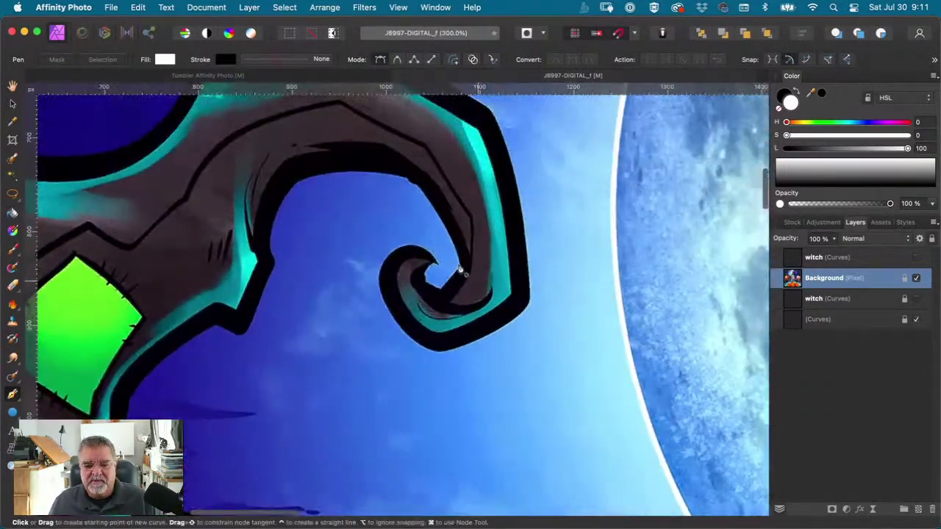
pyautogui.click(438, 263)
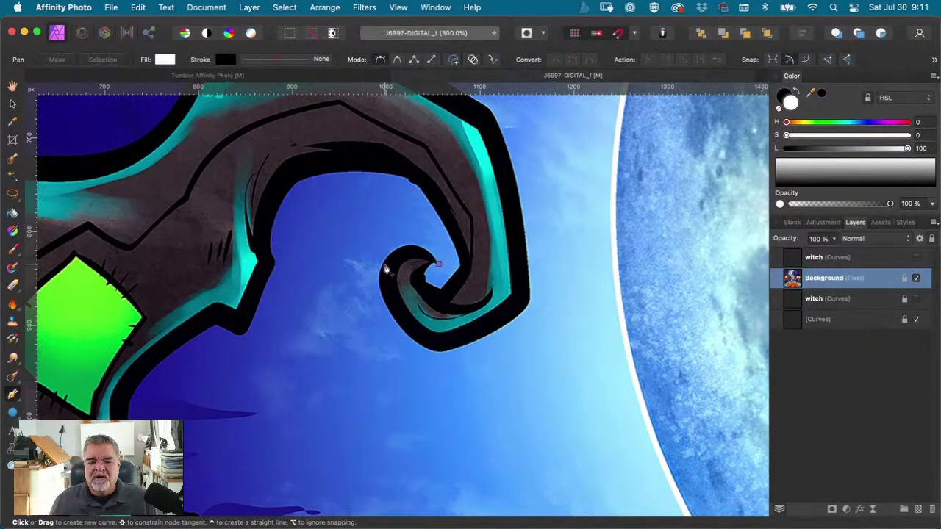
pyautogui.moveTo(381, 272); pyautogui.dragTo(354, 324)
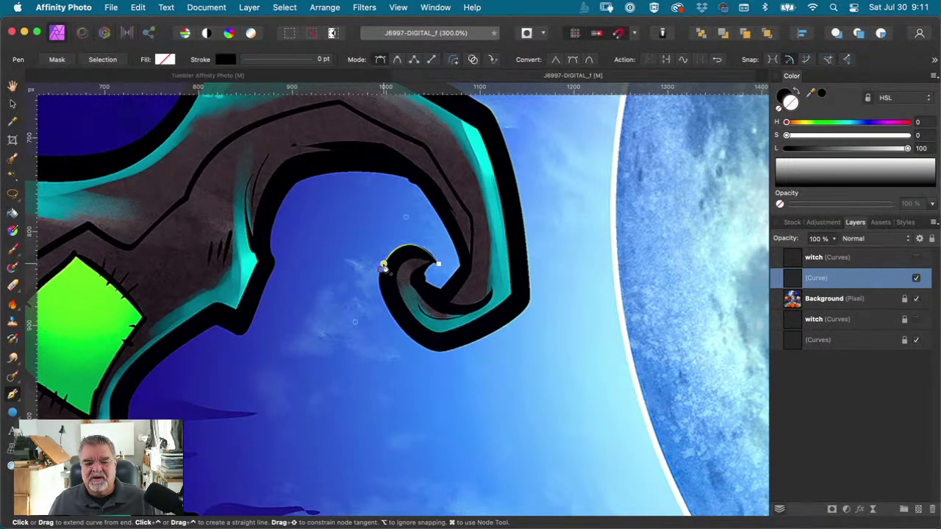
# Step: Move the smooth end node of the new pen segment slightly upward along the outer edge of the hat's curl
pyautogui.scroll(-1, 383, 266)
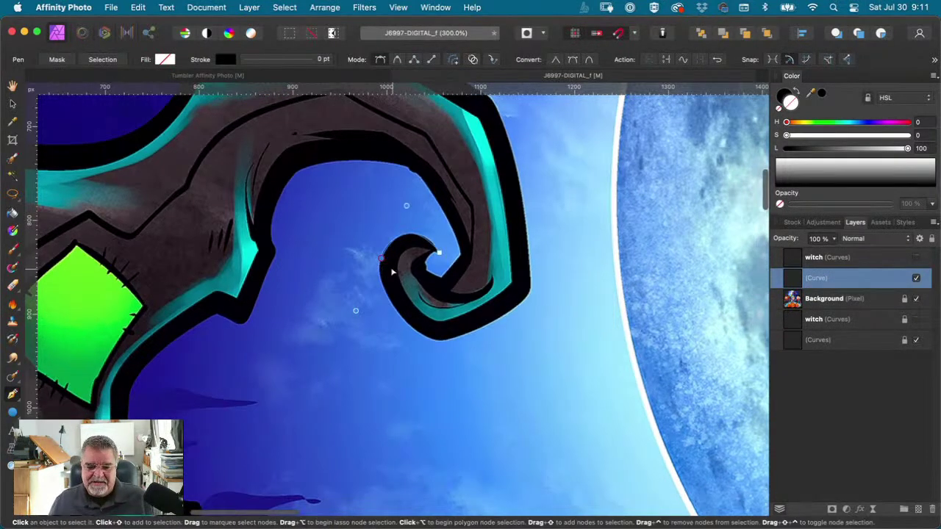
pyautogui.hscroll(-1, 383, 266)
pyautogui.moveTo(383, 266)
pyautogui.mouseDown()
pyautogui.moveTo(394, 253)
pyautogui.moveTo(370, 232)
pyautogui.moveTo(353, 269)
pyautogui.moveTo(392, 252)
pyautogui.mouseUp()
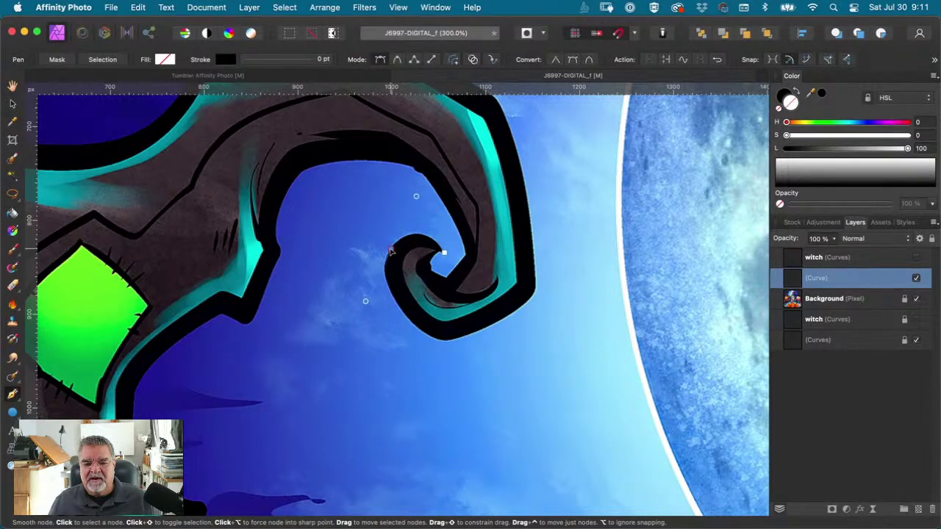
# Step: Adjust the first segment's curve, remove its end node's leading handle, and trace around the curled tip's underside to its lower outer corner
pyautogui.moveTo(416, 196); pyautogui.dragTo(424, 214)
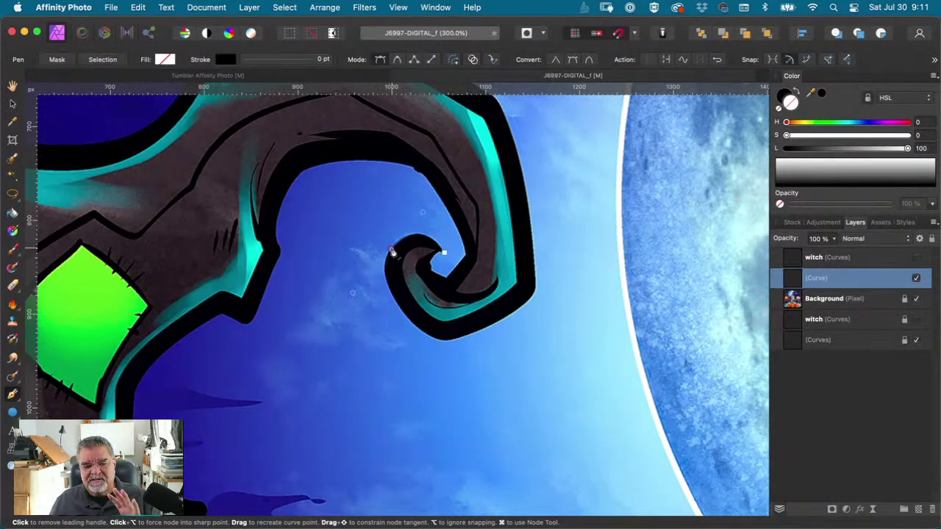
pyautogui.click(391, 251)
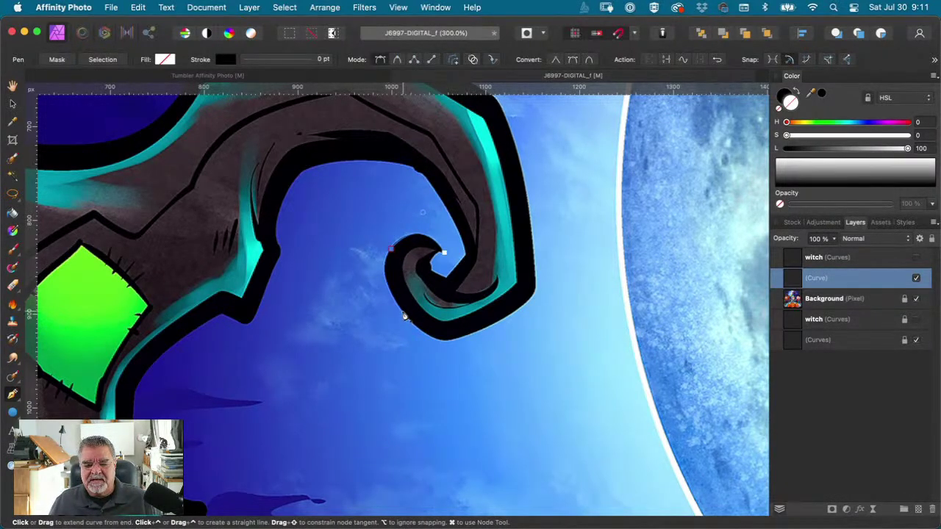
pyautogui.click(403, 311)
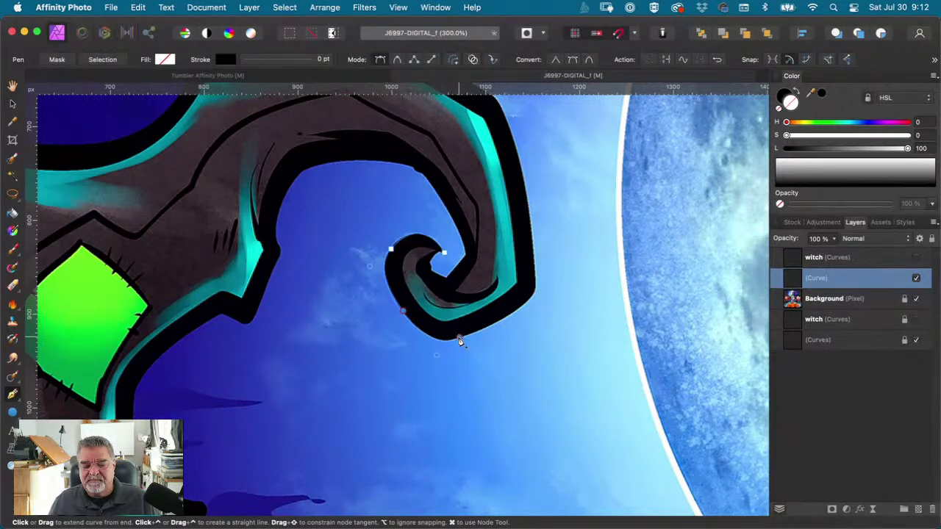
pyautogui.moveTo(459, 341); pyautogui.dragTo(469, 340)
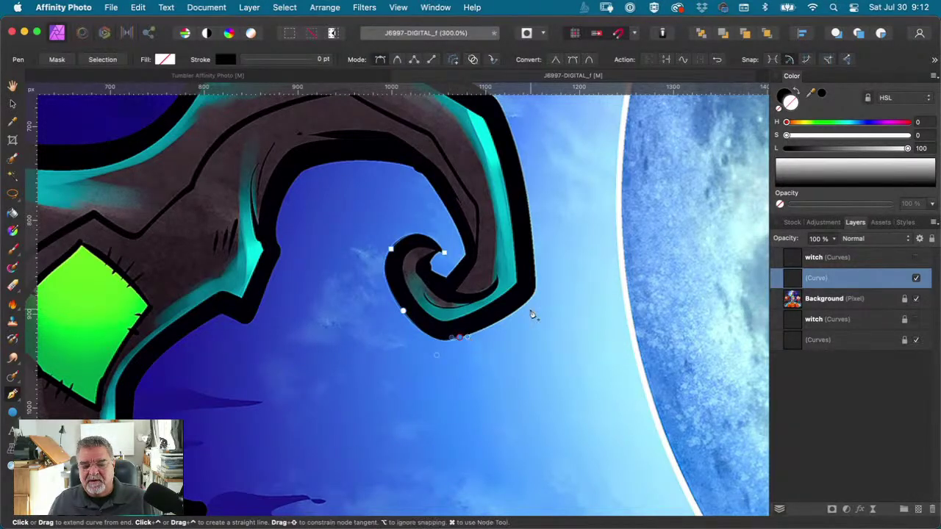
pyautogui.moveTo(536, 275); pyautogui.dragTo(527, 245)
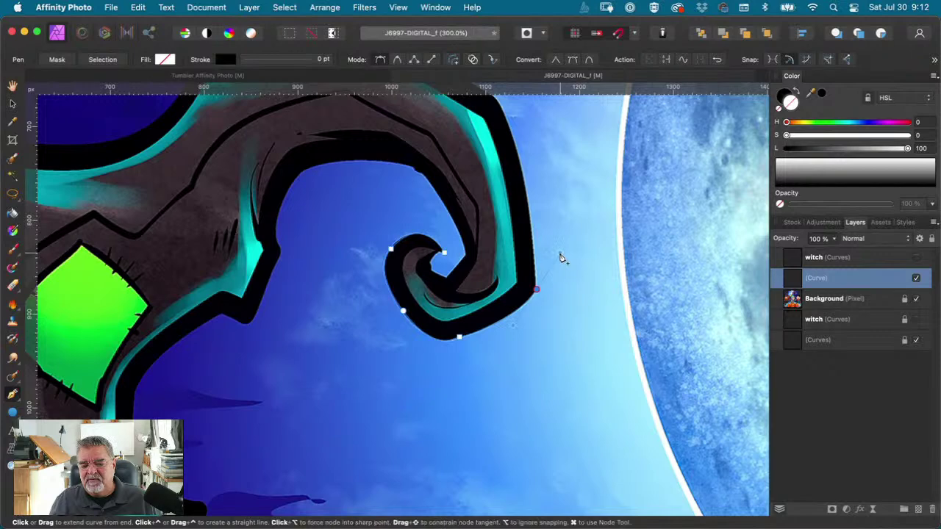
# Step: Extend the pen path up the outer edge of the curled tip to the sharp upper bend
pyautogui.press('space')
pyautogui.moveTo(520, 142); pyautogui.dragTo(535, 257)
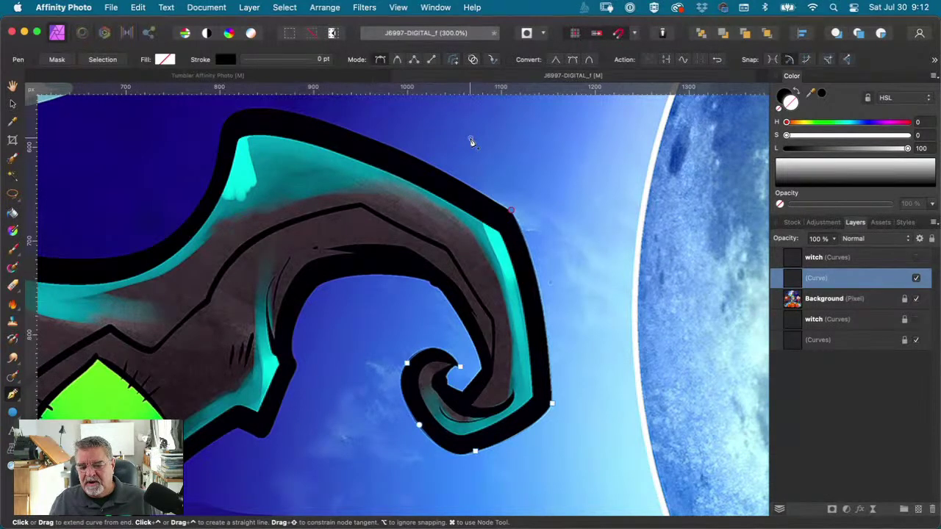
pyautogui.press('space')
pyautogui.moveTo(476, 238); pyautogui.dragTo(576, 286)
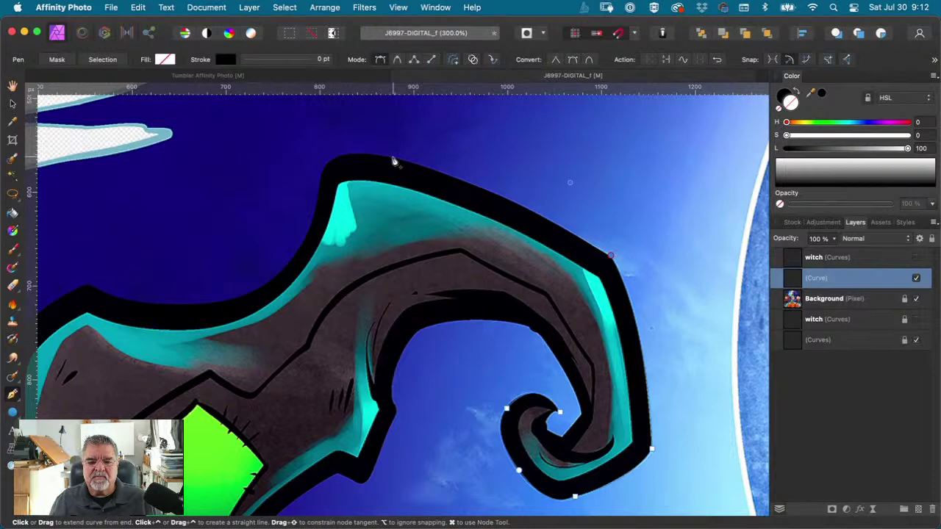
# Step: Trace the hat's upper edge from the bend to the raised peak and around its rounded corner, undoing and redrawing the first attempted segment
pyautogui.moveTo(392, 157); pyautogui.dragTo(350, 151)
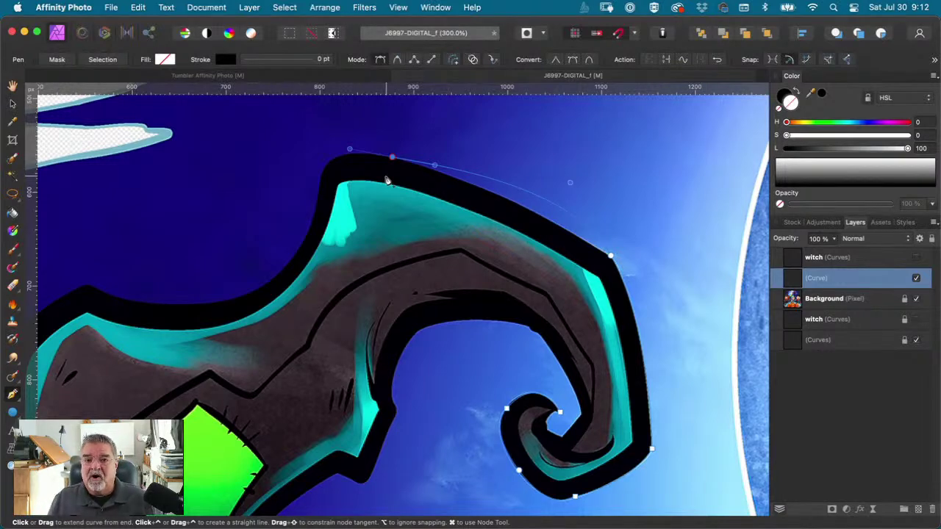
pyautogui.press('super+z')
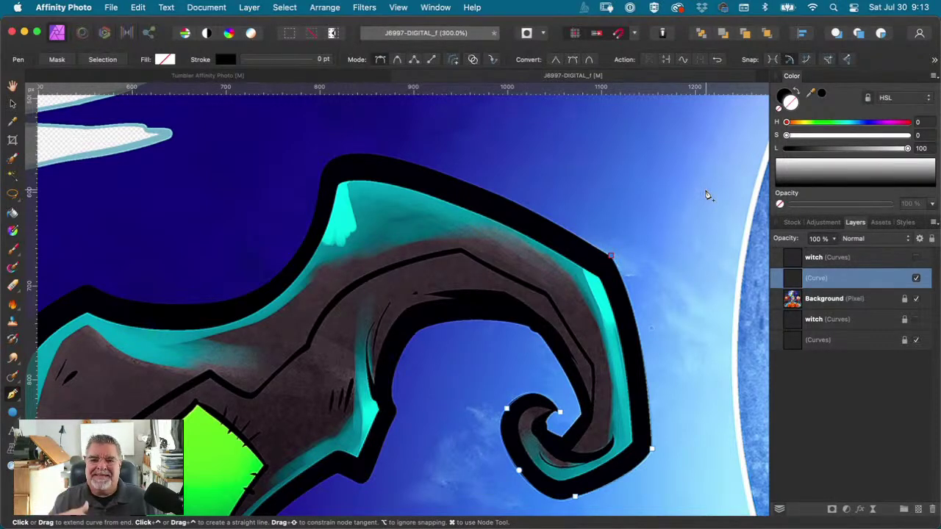
pyautogui.moveTo(367, 153); pyautogui.dragTo(268, 143)
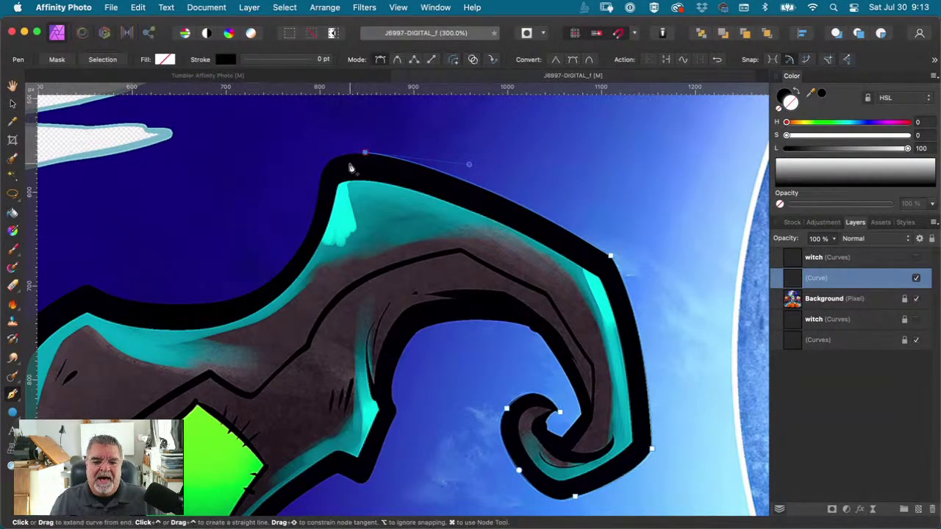
pyautogui.moveTo(321, 180); pyautogui.dragTo(315, 209)
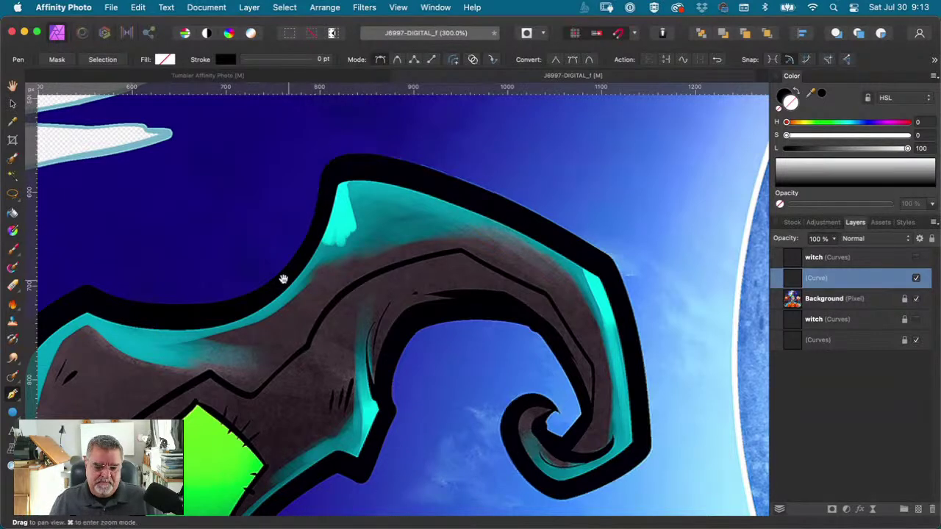
# Step: Trace a curved segment from the peak into the dip of the hat's upper edge, undoing and redrawing it without a leading handle
pyautogui.moveTo(284, 279); pyautogui.dragTo(462, 246)
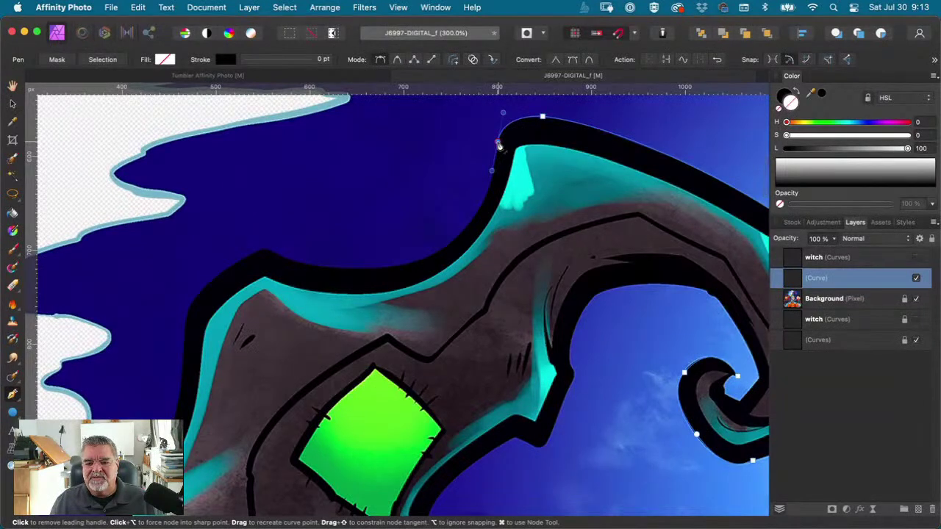
pyautogui.moveTo(348, 269); pyautogui.dragTo(195, 265)
pyautogui.click(349, 270)
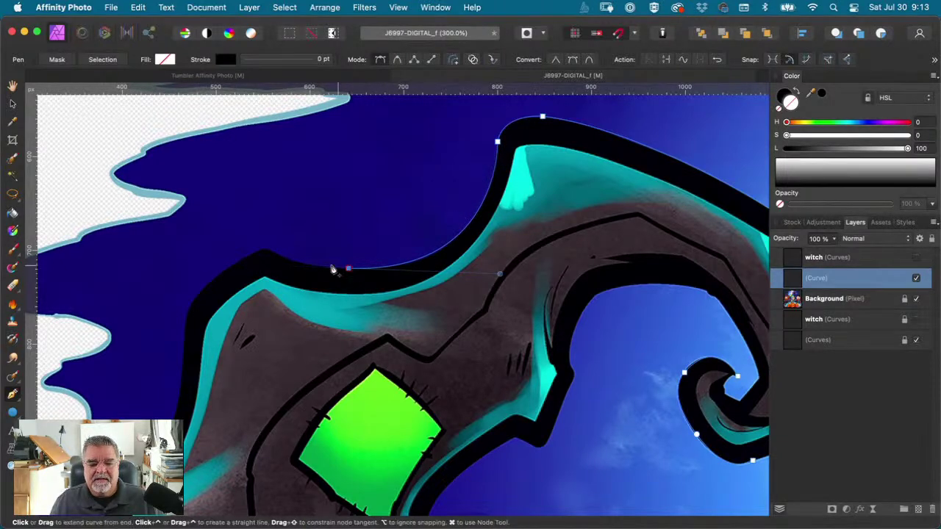
pyautogui.press('super+z')
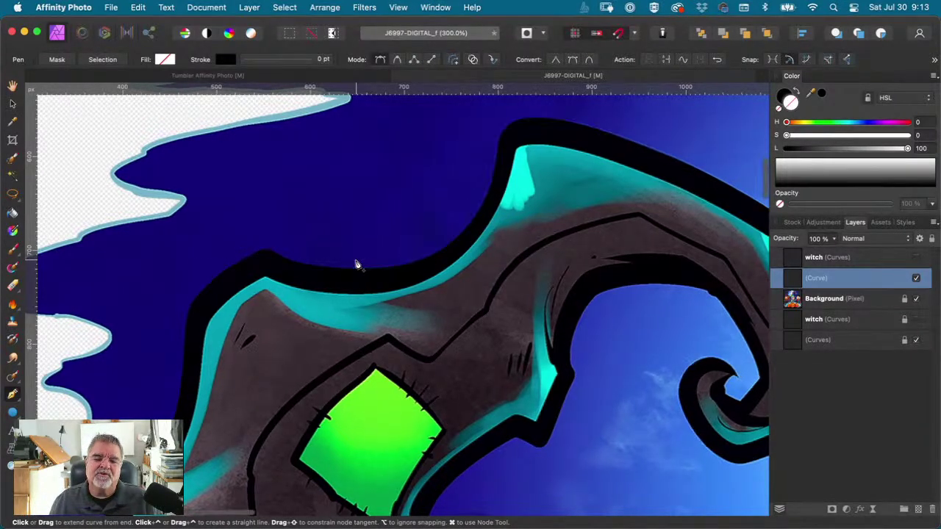
pyautogui.moveTo(352, 265); pyautogui.dragTo(341, 274)
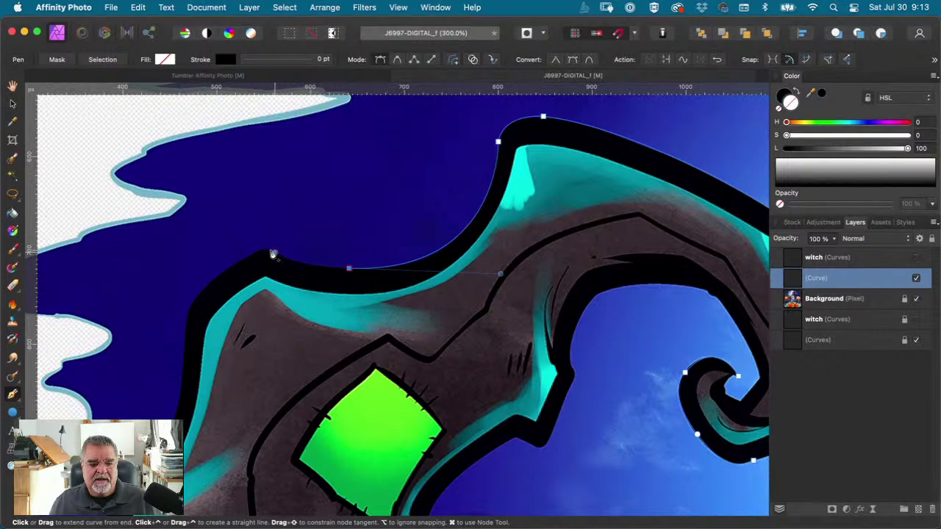
# Step: Continue the path from the dip over the second hump and down to the start of the hat's left side
pyautogui.moveTo(273, 254); pyautogui.dragTo(237, 237)
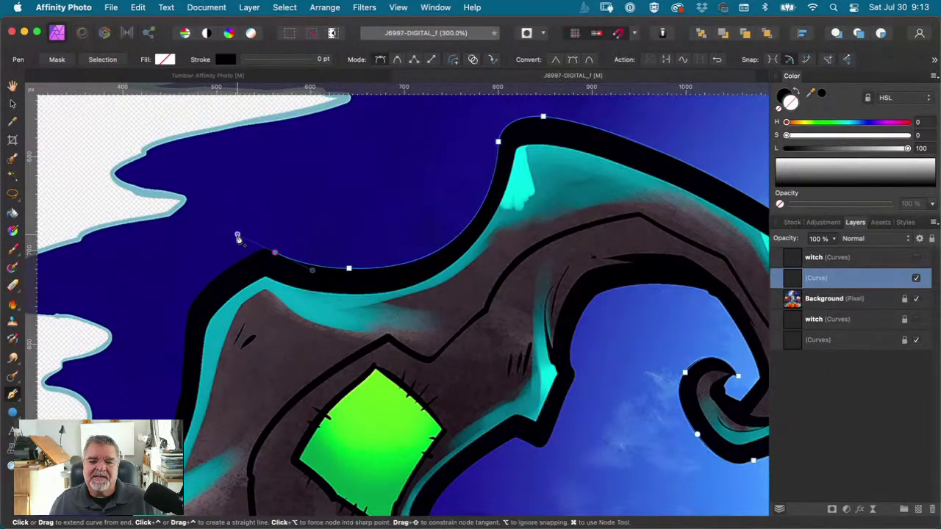
pyautogui.click(275, 255)
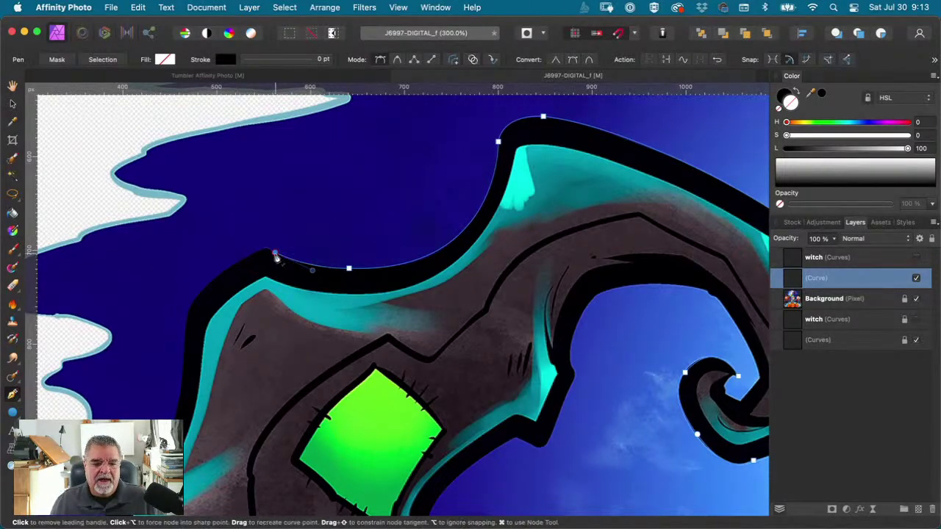
pyautogui.click(254, 252)
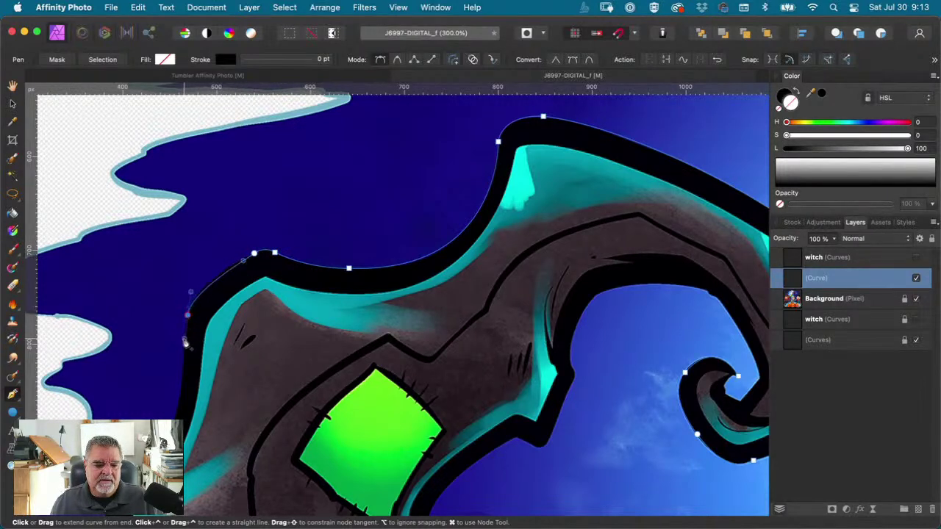
# Step: Trace a curved segment down the hat's left side beside the green patch and remove the end node's leading handle
pyautogui.press('space')
pyautogui.moveTo(233, 401); pyautogui.dragTo(327, 223)
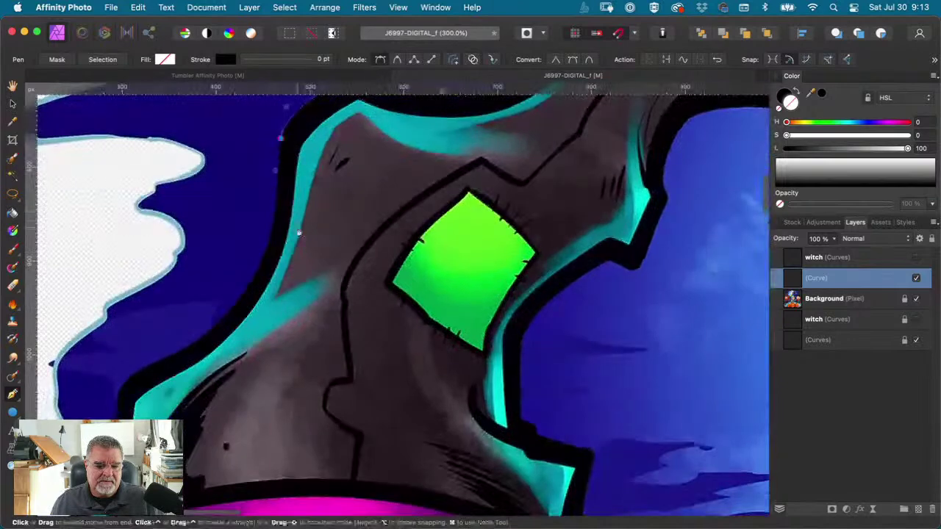
pyautogui.moveTo(224, 316); pyautogui.dragTo(165, 381)
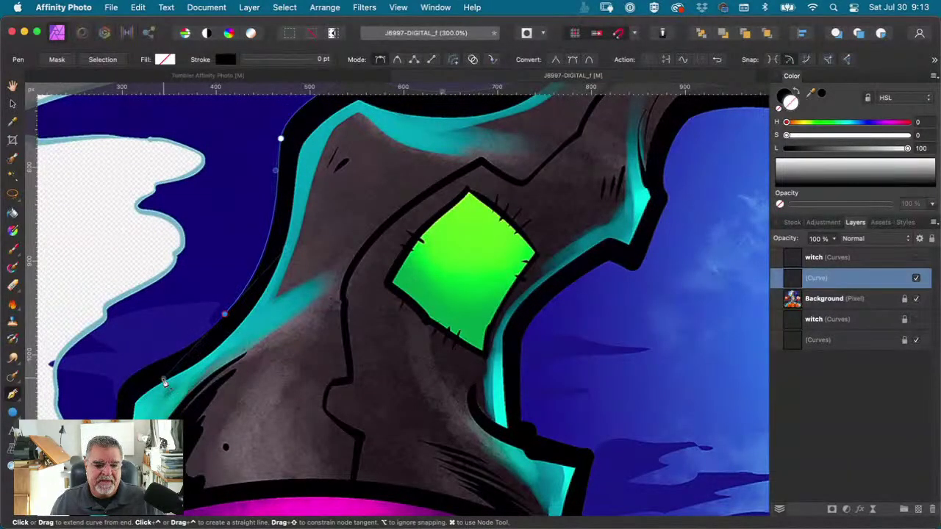
pyautogui.click(225, 316)
# Step: Trace the lower left side of the hat and place a node where the blue background meets the transparent area above the band
pyautogui.moveTo(160, 361); pyautogui.dragTo(282, 254)
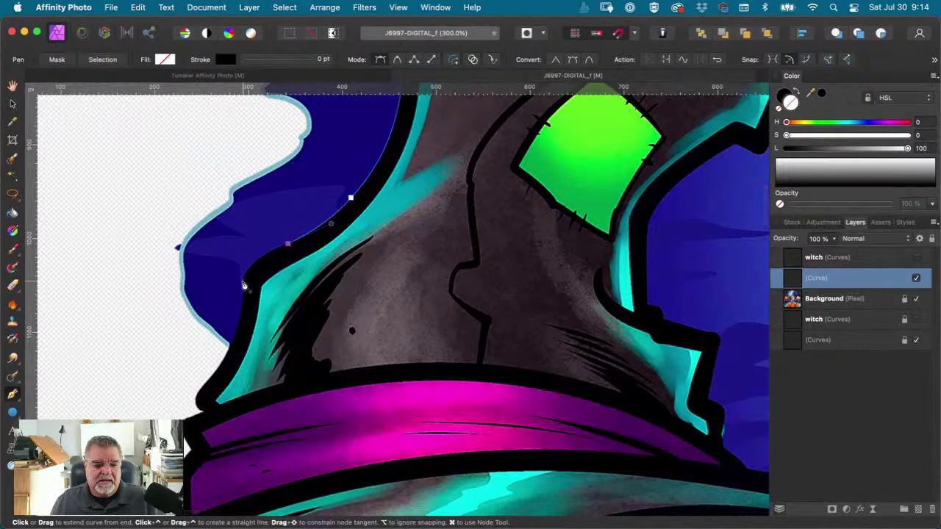
pyautogui.moveTo(242, 281); pyautogui.dragTo(240, 309)
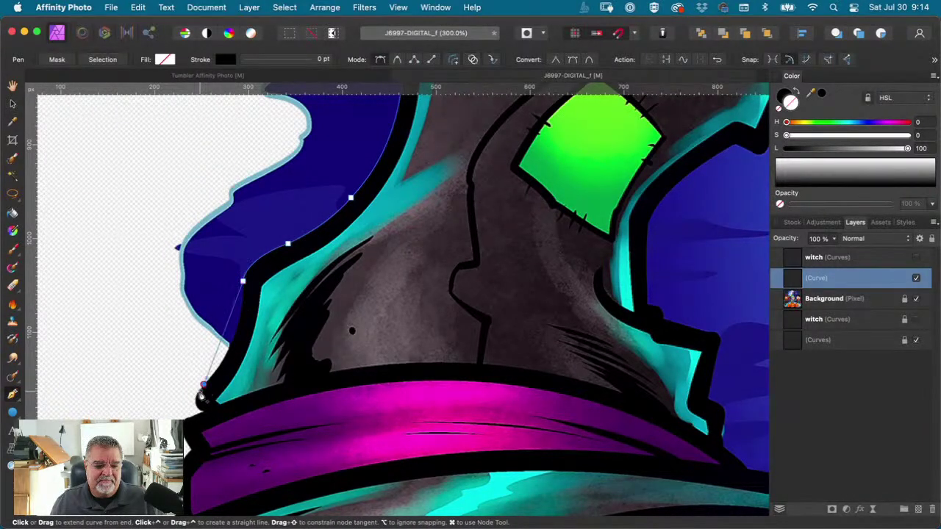
pyautogui.press('space')
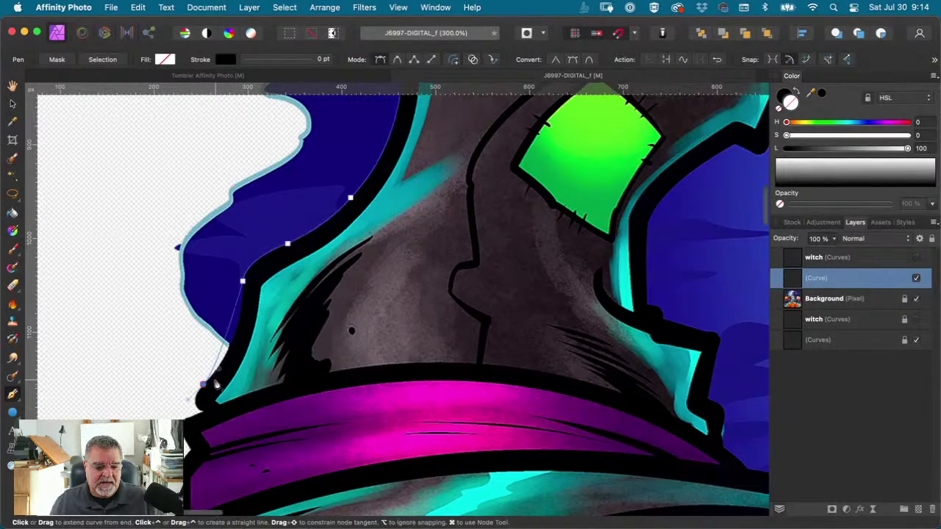
pyautogui.moveTo(204, 385); pyautogui.dragTo(227, 352)
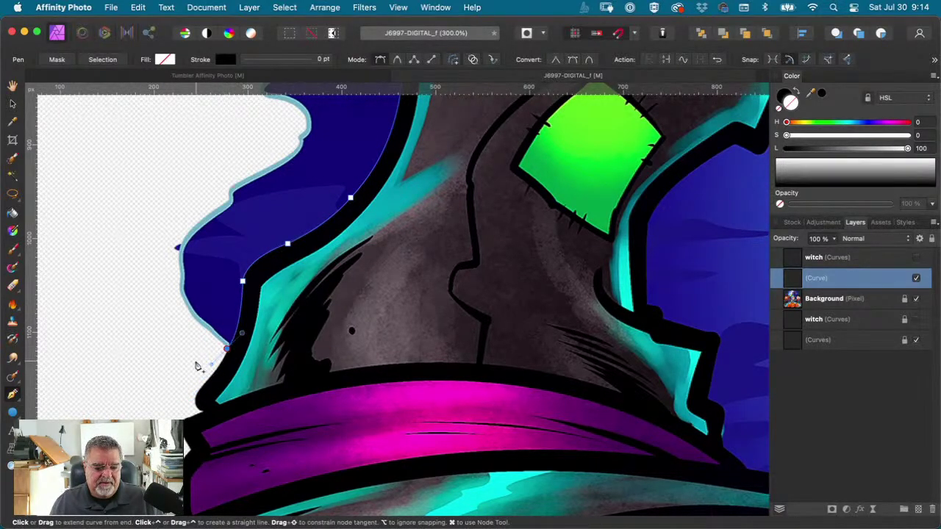
# Step: Run loose straight path segments through the transparent area past the purple band to the outer left edge of the brim
pyautogui.press('space')
pyautogui.moveTo(248, 388); pyautogui.dragTo(196, 273)
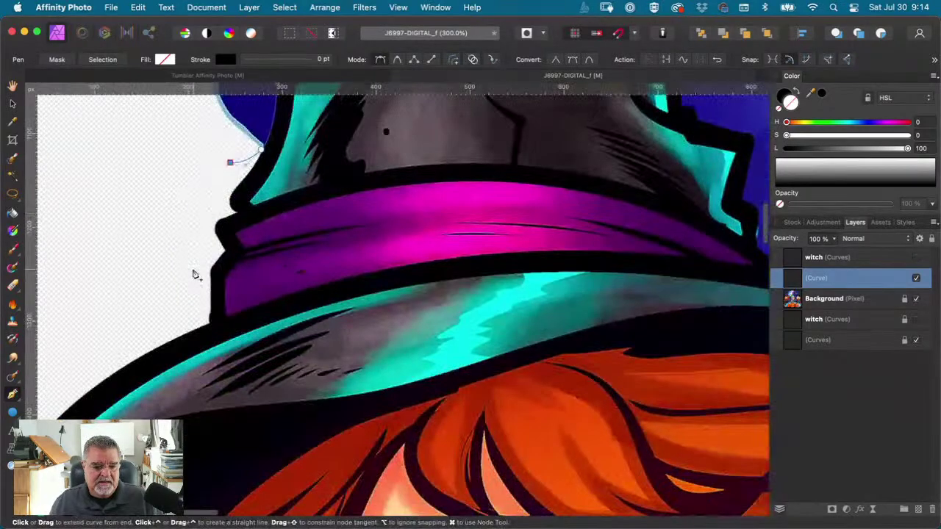
pyautogui.press('space')
pyautogui.moveTo(143, 294); pyautogui.dragTo(308, 197)
pyautogui.click(258, 202)
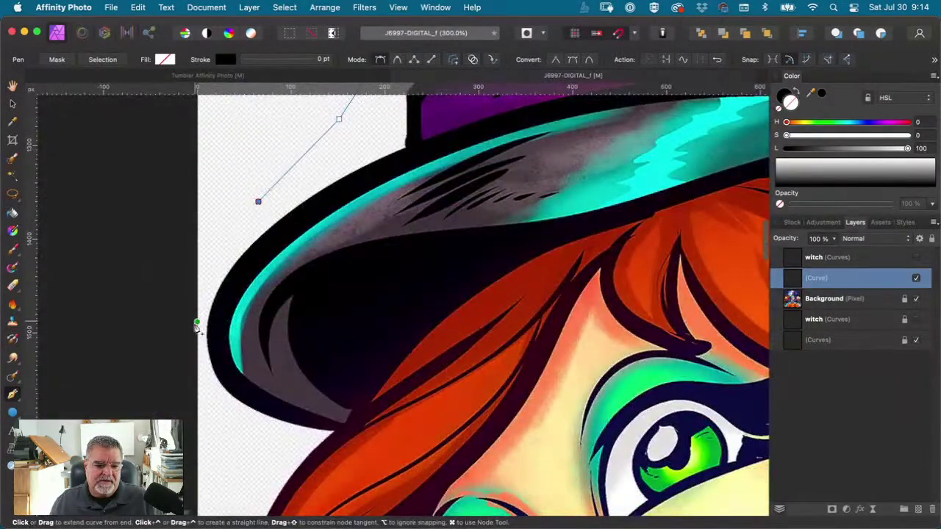
pyautogui.click(204, 318)
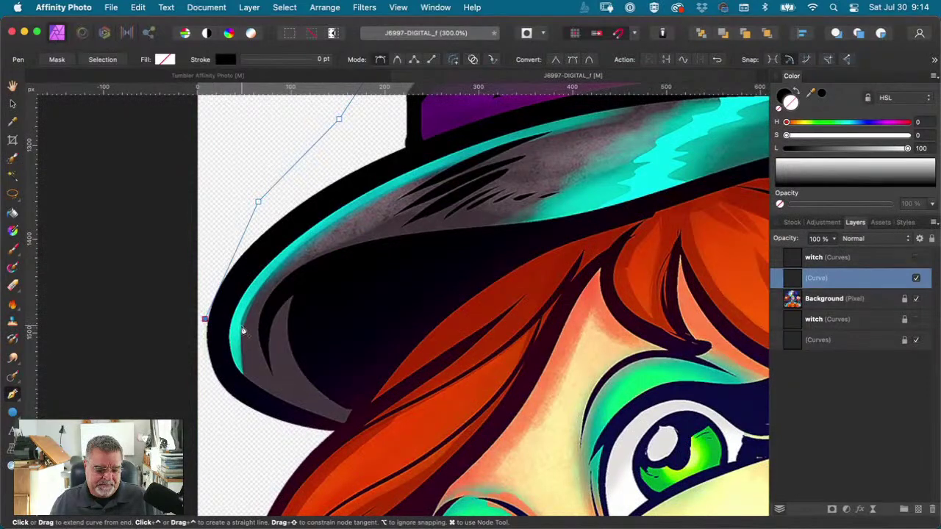
# Step: Move the last node slightly higher and continue with straight segments around the brim's left end to where it meets the hair
pyautogui.hotkey('ctrl', 'Up')
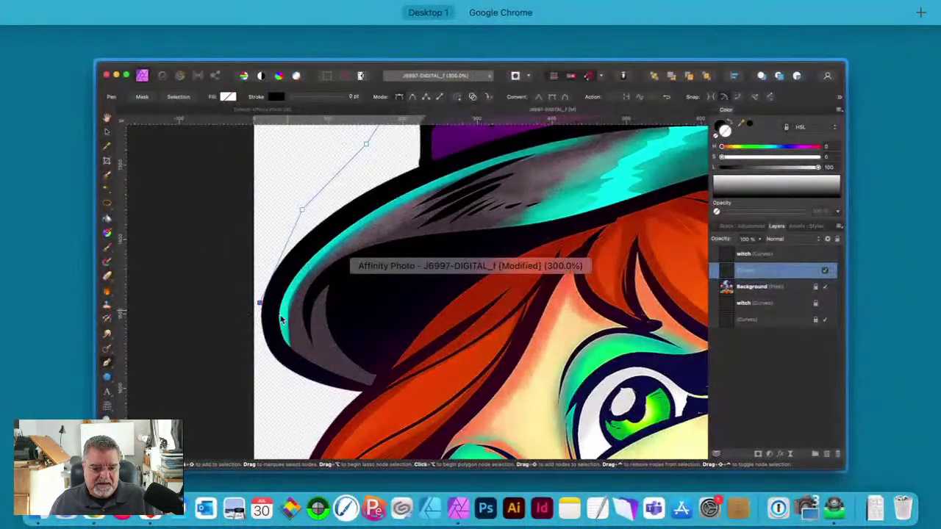
pyautogui.click(281, 319)
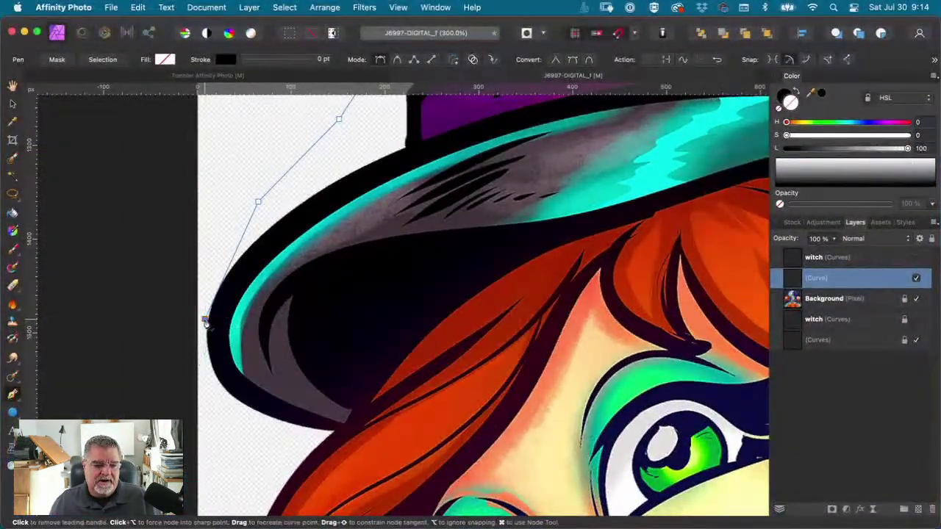
pyautogui.moveTo(204, 318); pyautogui.dragTo(205, 295)
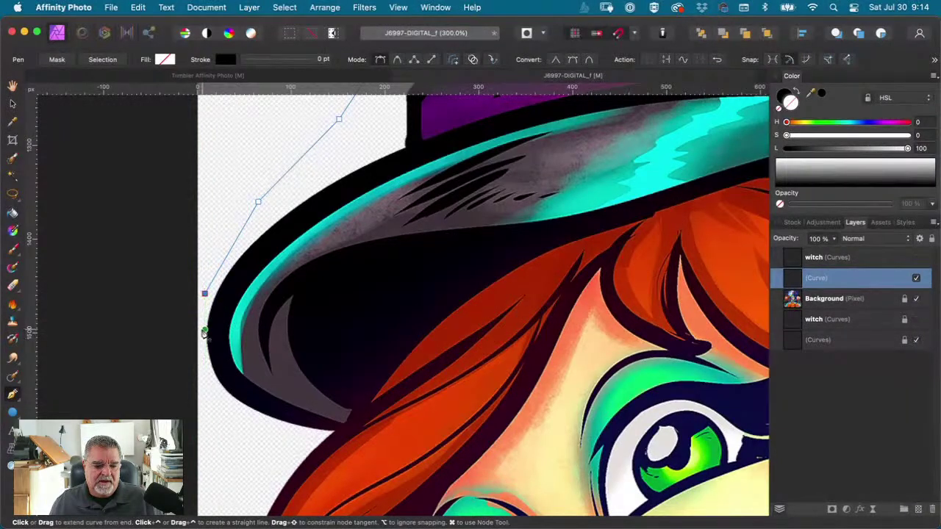
pyautogui.click(205, 411)
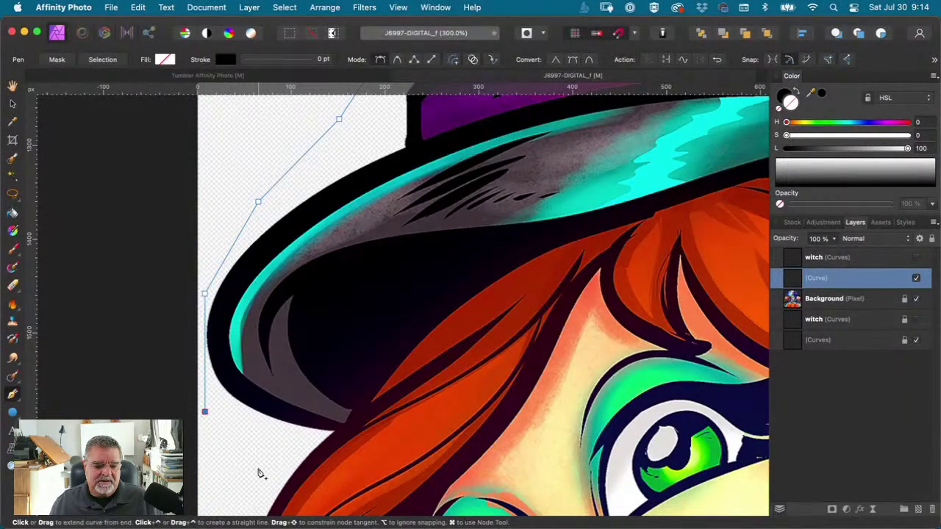
pyautogui.click(269, 442)
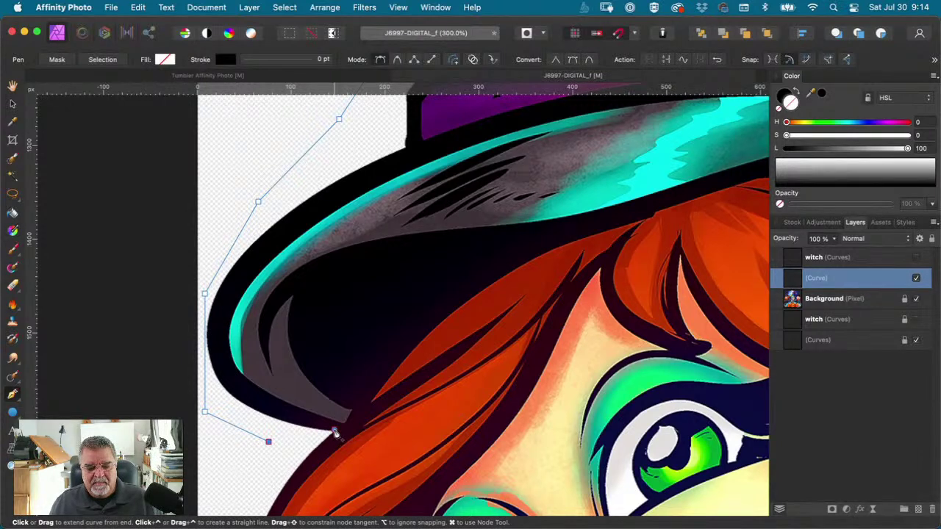
pyautogui.click(335, 432)
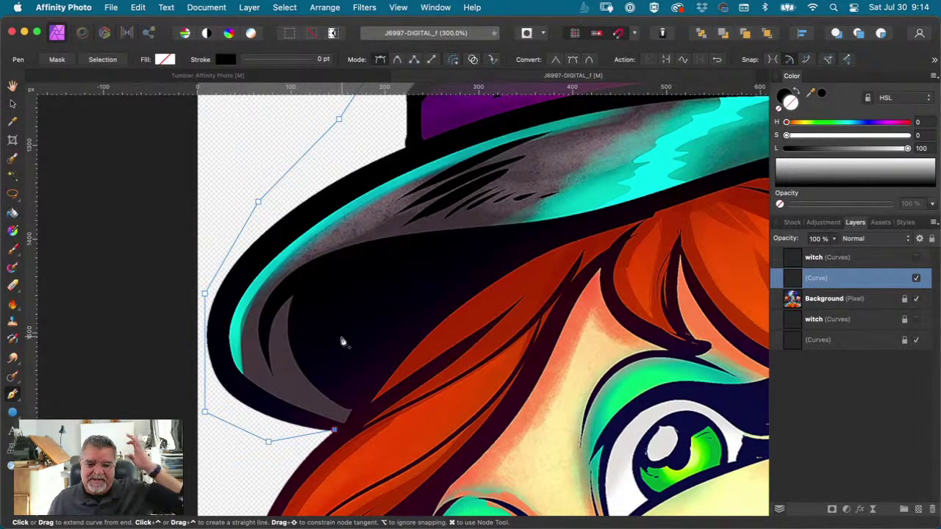
# Step: Trace the brim's underside with curved segments from its left end along the hairline, ending on the black area above the right-hand hair
pyautogui.moveTo(352, 356)
pyautogui.mouseDown()
pyautogui.moveTo(309, 322)
pyautogui.moveTo(234, 323)
pyautogui.moveTo(290, 308)
pyautogui.moveTo(317, 256)
pyautogui.mouseUp()
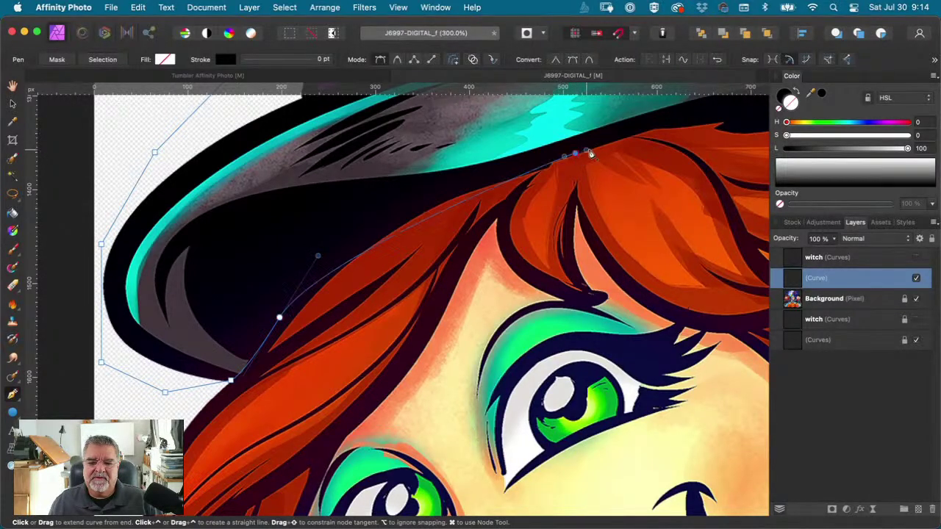
pyautogui.press('space')
pyautogui.moveTo(650, 186); pyautogui.dragTo(325, 246)
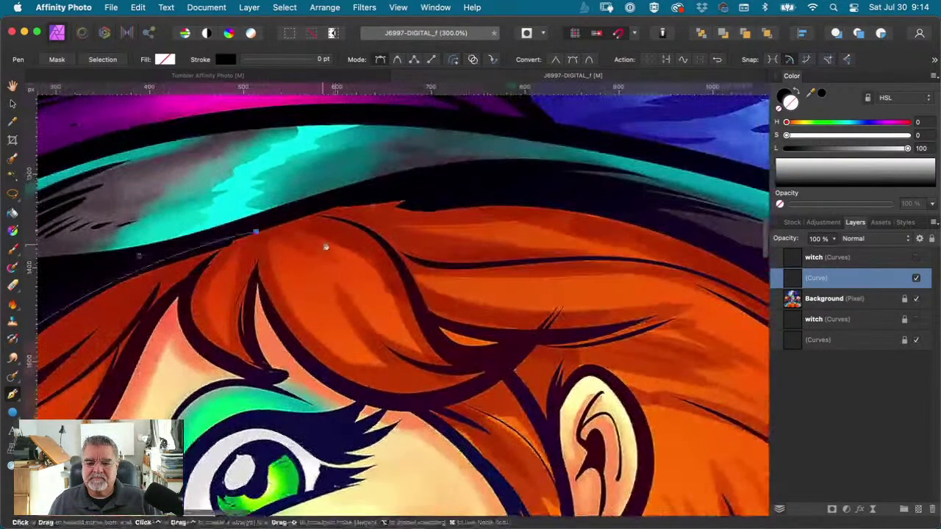
pyautogui.moveTo(590, 200); pyautogui.dragTo(702, 224)
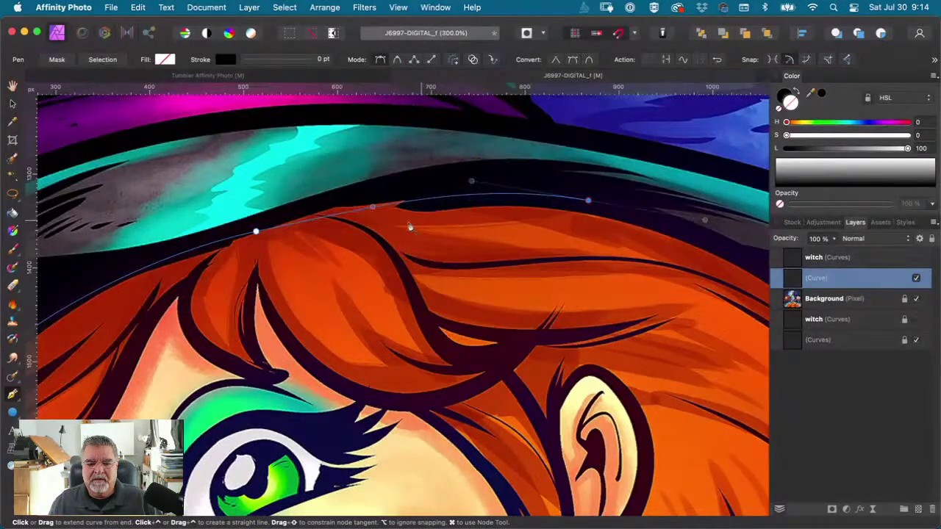
# Step: Move the last node back to the black peak above the fringe, refit the adjoining curve to the hairline, and remove its leading handle
pyautogui.press('super')
pyautogui.moveTo(373, 207); pyautogui.dragTo(316, 212)
pyautogui.press('super+z')
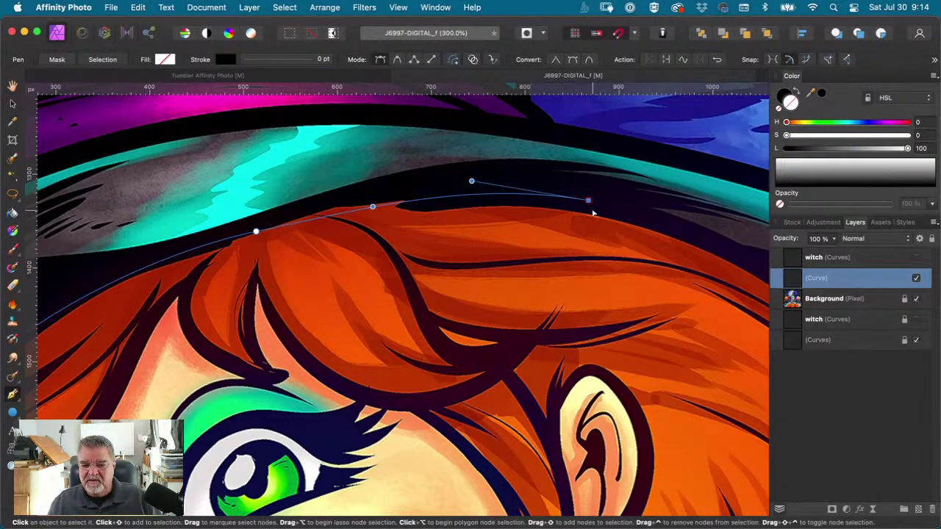
pyautogui.moveTo(589, 203); pyautogui.dragTo(463, 192)
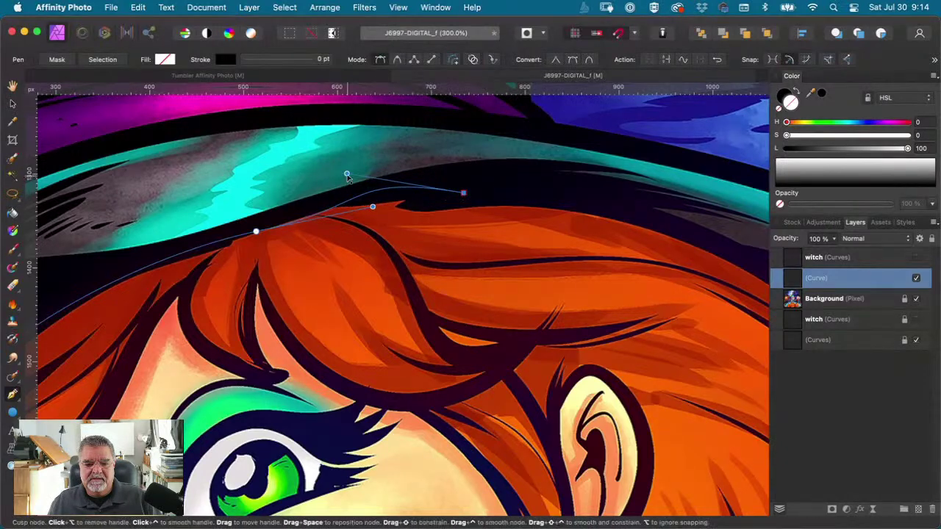
pyautogui.moveTo(346, 175); pyautogui.dragTo(248, 233)
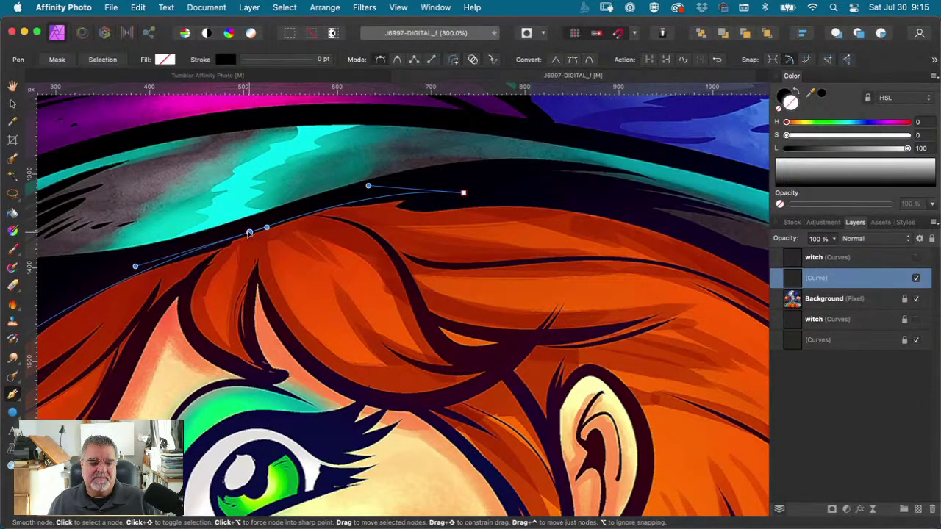
pyautogui.click(463, 192)
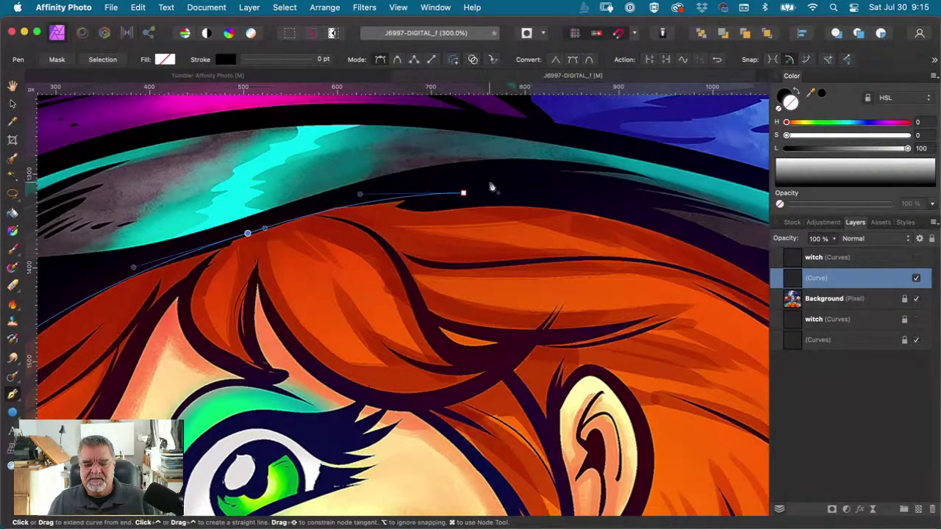
# Step: Trace the remaining underside of the brim with curves down the hairline and across to just below its right tip
pyautogui.press('space')
pyautogui.moveTo(565, 181); pyautogui.dragTo(304, 155)
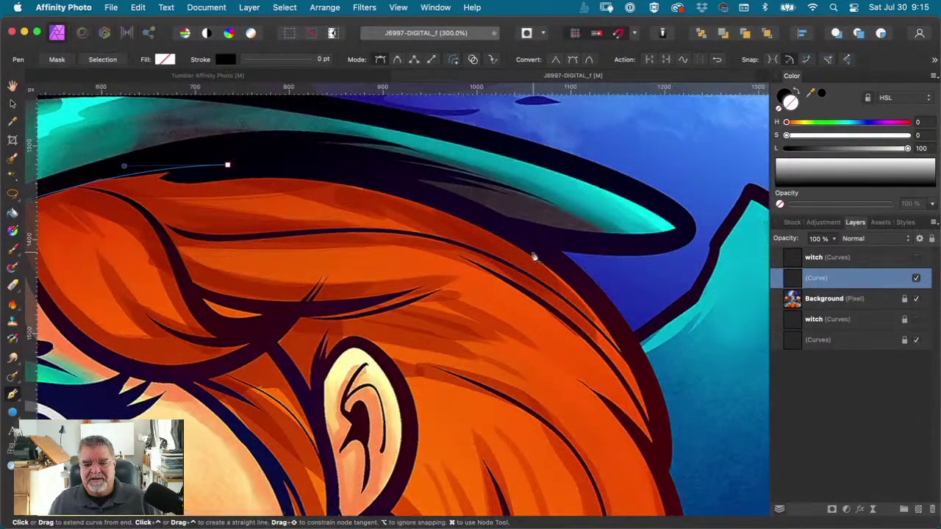
pyautogui.moveTo(506, 240); pyautogui.dragTo(690, 327)
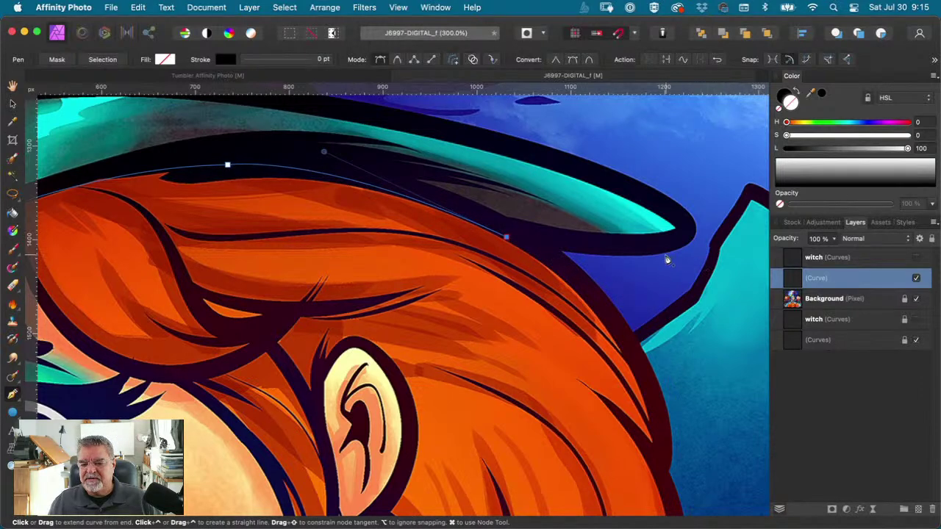
pyautogui.moveTo(665, 255); pyautogui.dragTo(737, 239)
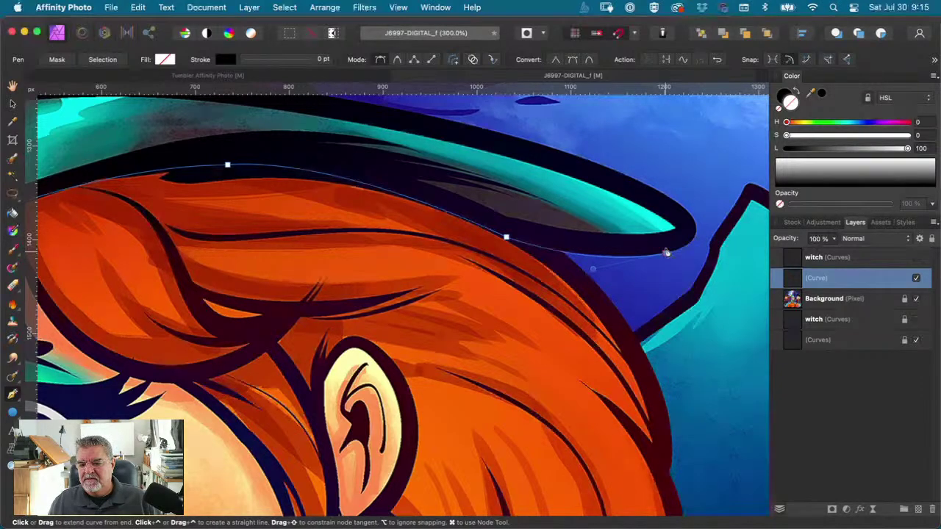
# Step: Round the brim's right tip and trace its upper edge back to where it meets the crown
pyautogui.click(610, 162)
pyautogui.moveTo(609, 163); pyautogui.dragTo(569, 221)
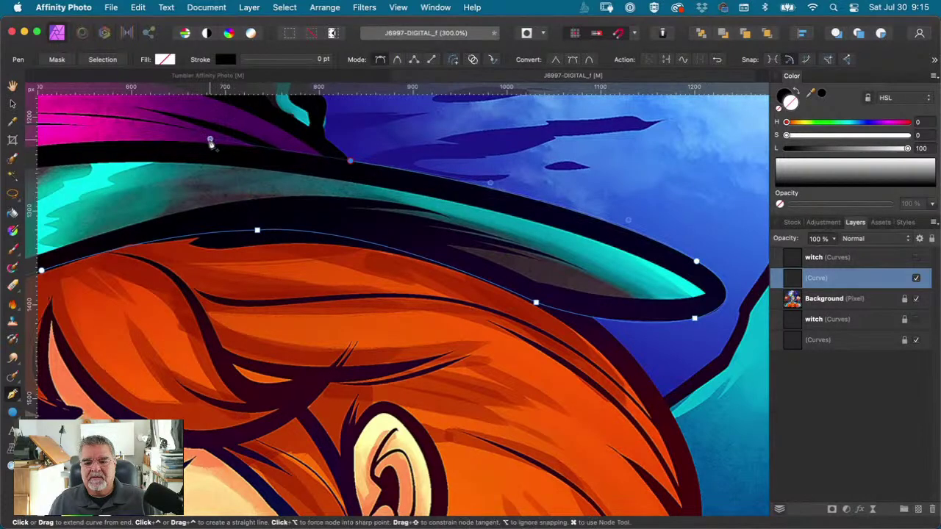
pyautogui.moveTo(210, 140); pyautogui.dragTo(406, 369)
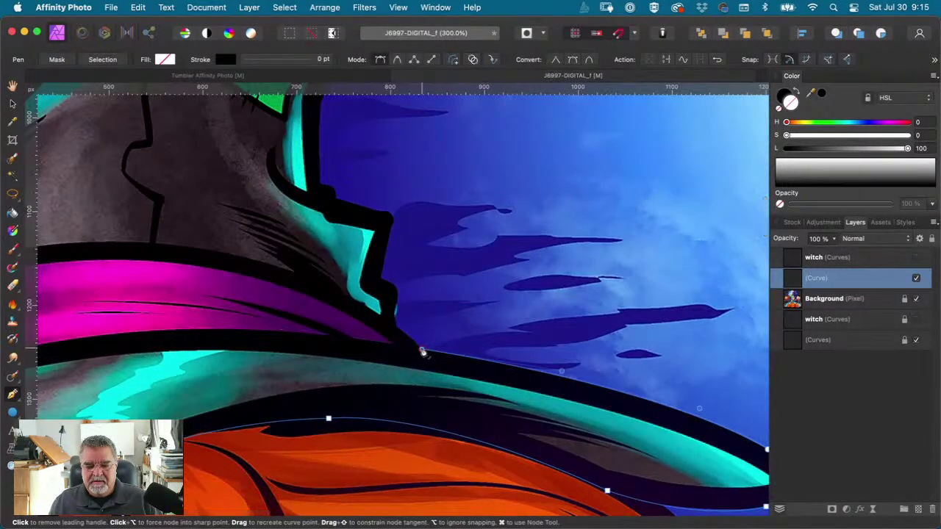
# Step: Trace the jagged right edge of the crown upward from the brim, past the purple band, to the step below the green patch
pyautogui.click(397, 325)
pyautogui.click(394, 311)
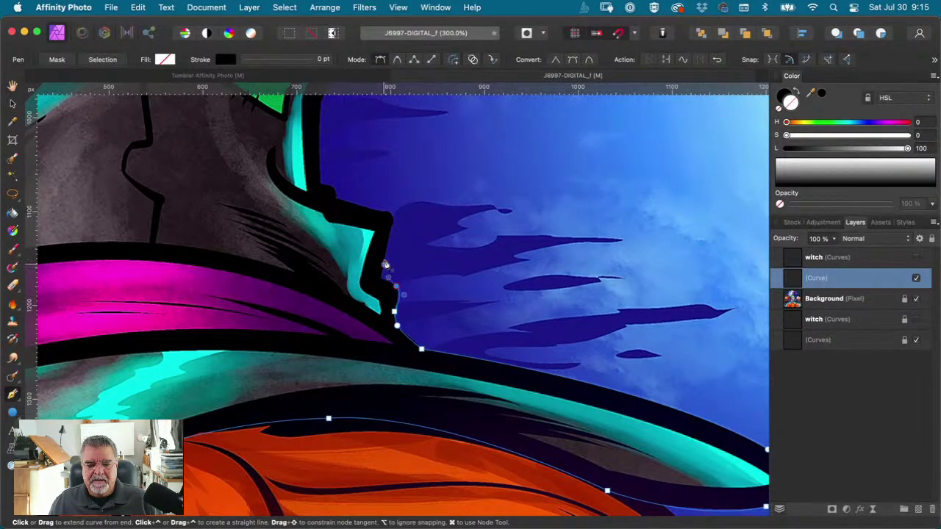
pyautogui.click(396, 286)
pyautogui.click(390, 216)
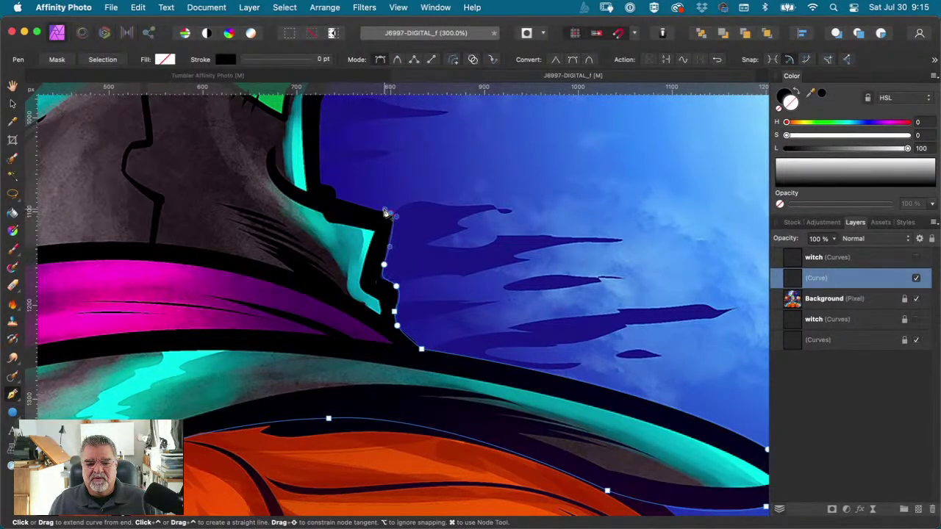
pyautogui.scroll(2, 336, 213)
pyautogui.hscroll(-3, 336, 212)
pyautogui.click(475, 259)
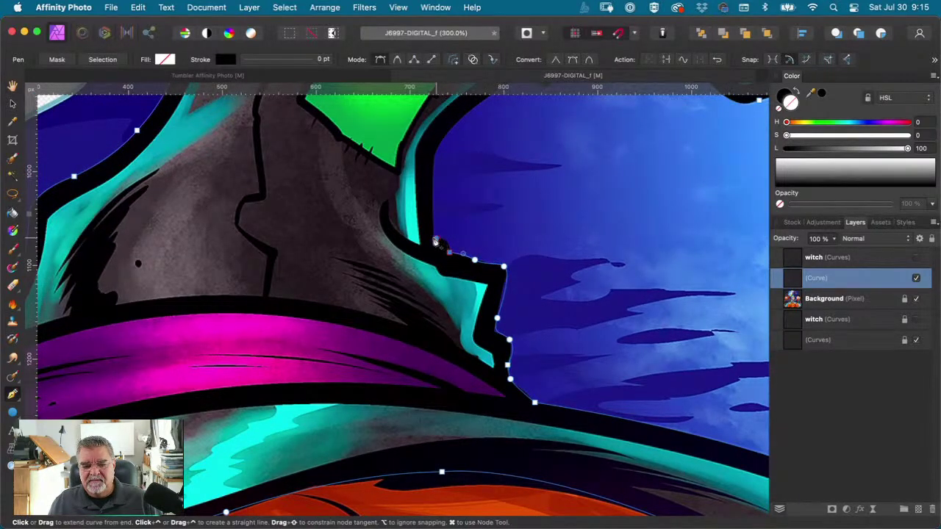
# Step: Trace the crown's right edge around the hollow beside the green patch and over the pointed notch to the start of the curl
pyautogui.scroll(3, 436, 241)
pyautogui.hscroll(-3, 435, 241)
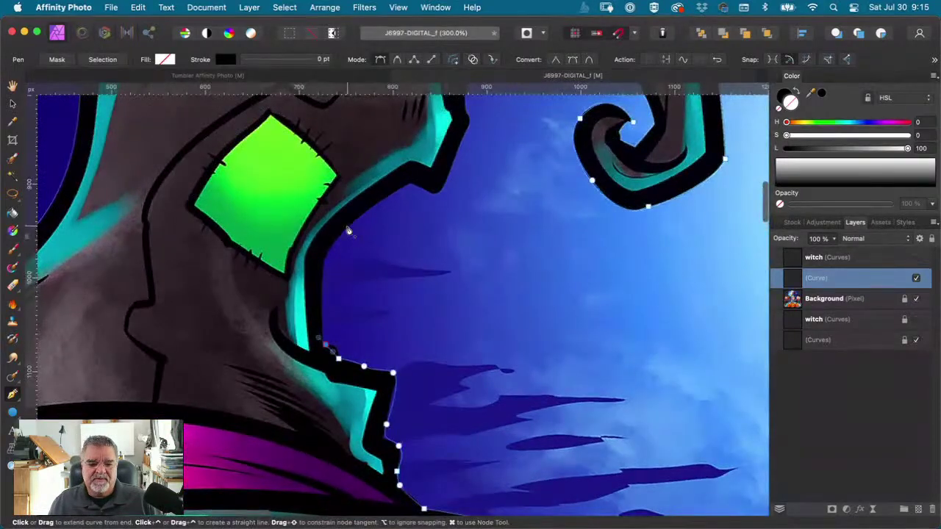
pyautogui.moveTo(349, 226); pyautogui.dragTo(395, 193)
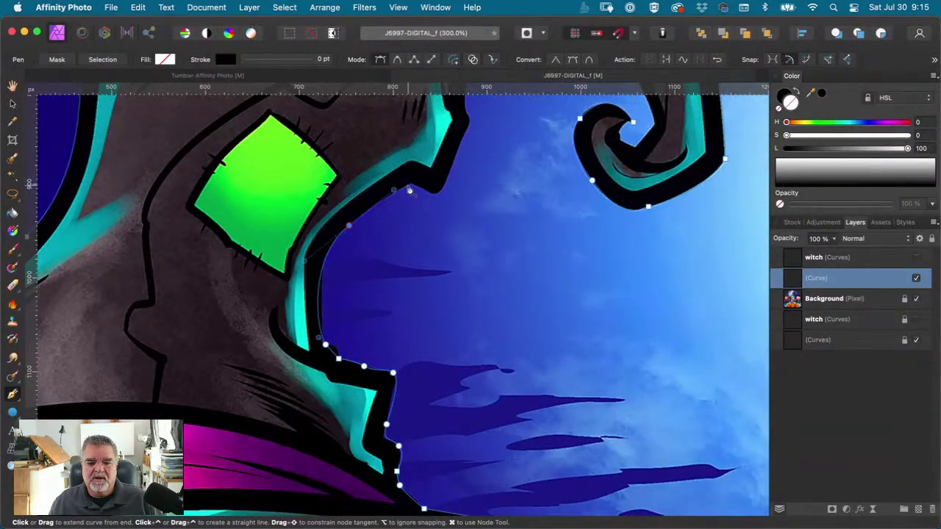
pyautogui.click(431, 194)
pyautogui.moveTo(433, 169); pyautogui.dragTo(425, 285)
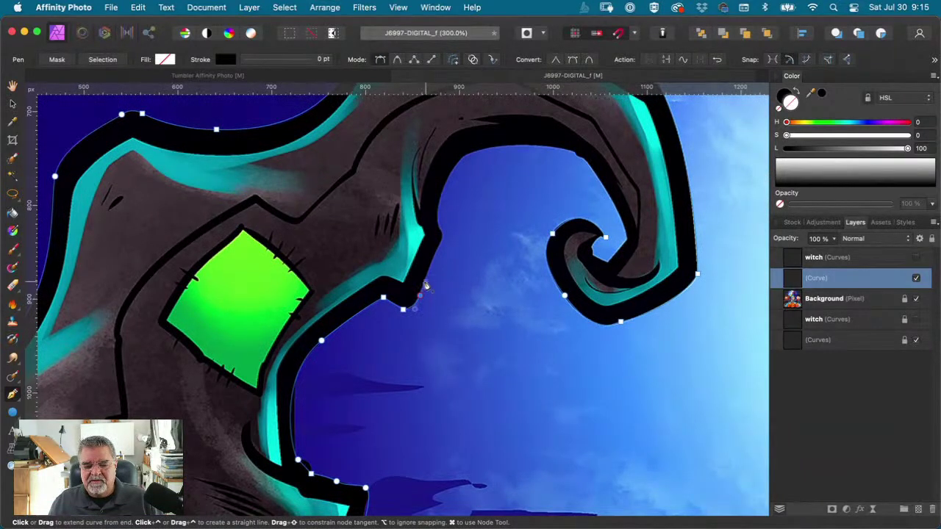
pyautogui.moveTo(443, 242); pyautogui.dragTo(442, 197)
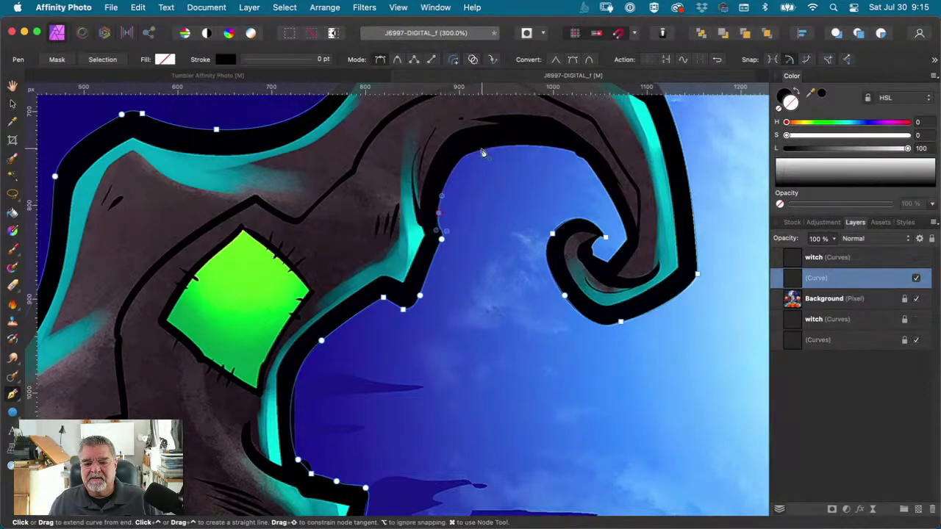
# Step: Trace the inner edge of the hat's curled tip and close the curve at its starting node
pyautogui.moveTo(483, 152); pyautogui.dragTo(519, 144)
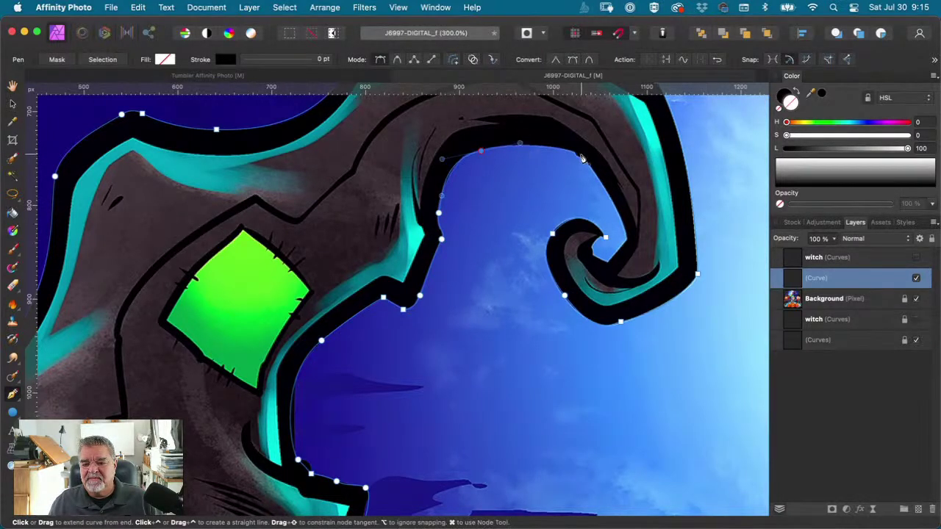
pyautogui.moveTo(581, 158); pyautogui.dragTo(594, 169)
pyautogui.hscroll(3, 595, 184)
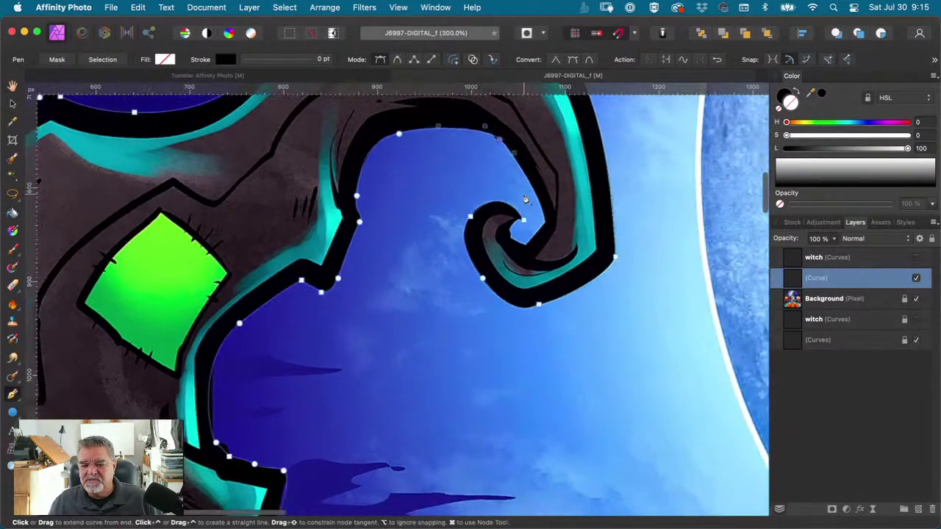
pyautogui.moveTo(547, 225); pyautogui.dragTo(552, 243)
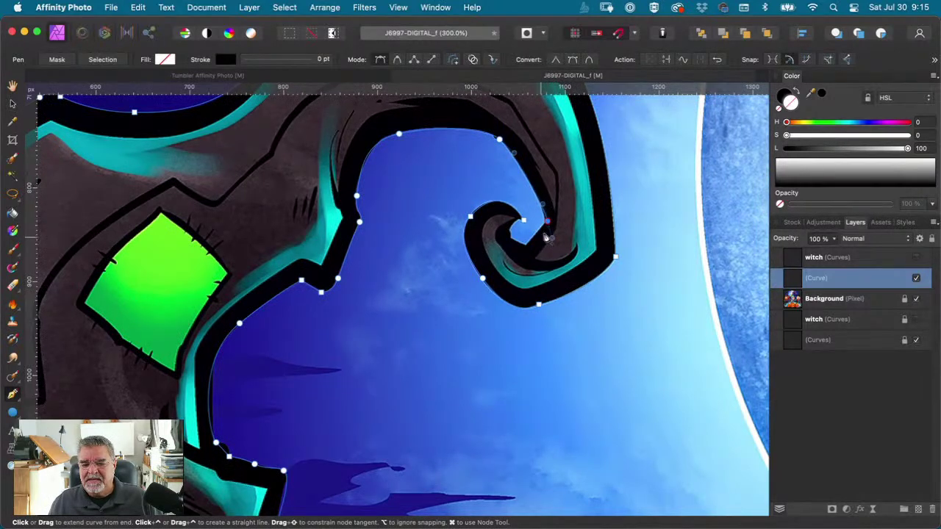
pyautogui.click(528, 245)
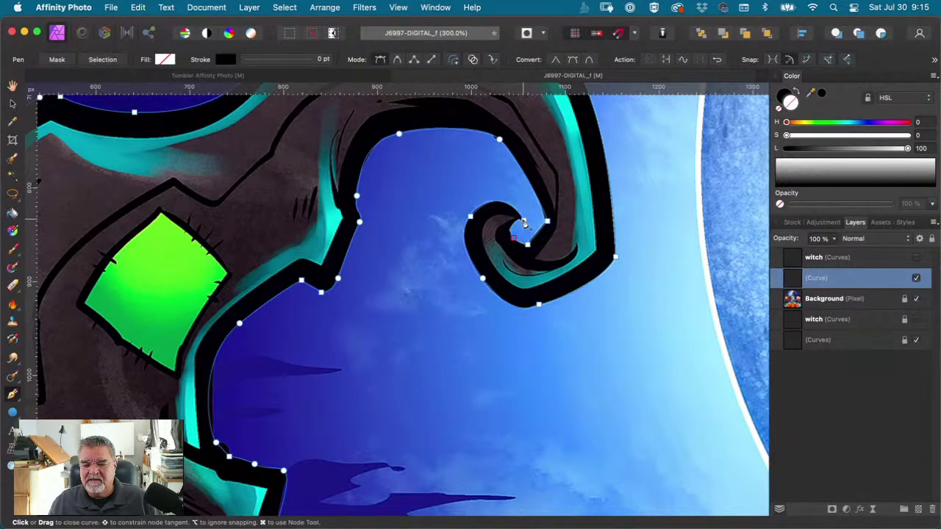
pyautogui.click(547, 221)
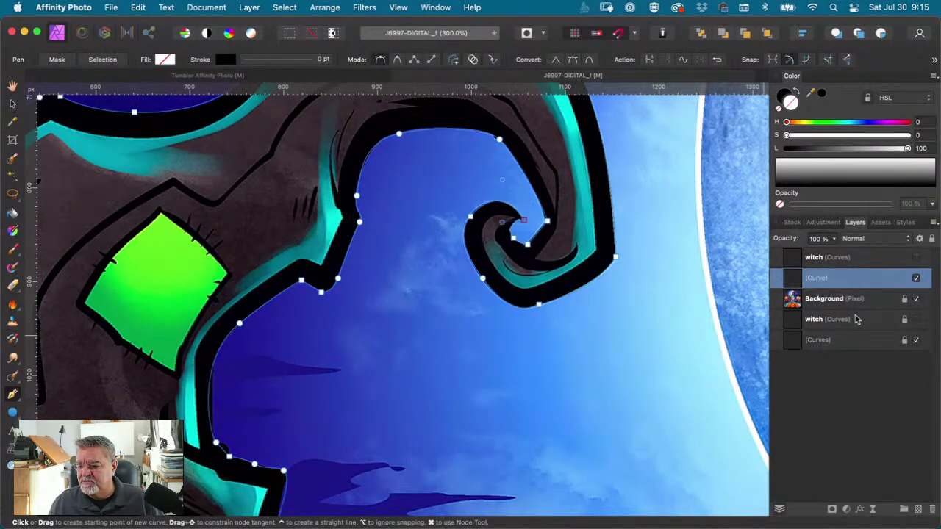
# Step: Name the finished curve layer "hat" and select it
pyautogui.doubleClick(816, 280)
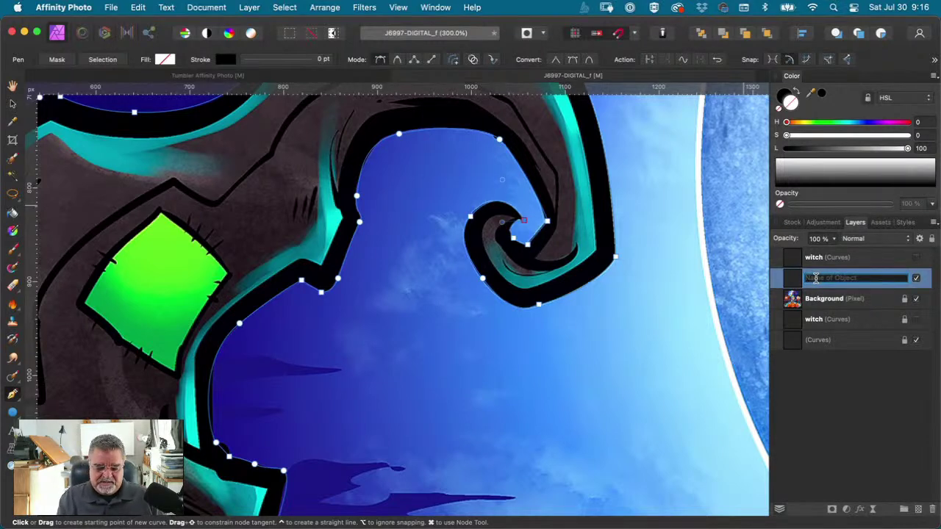
pyautogui.write('hat')
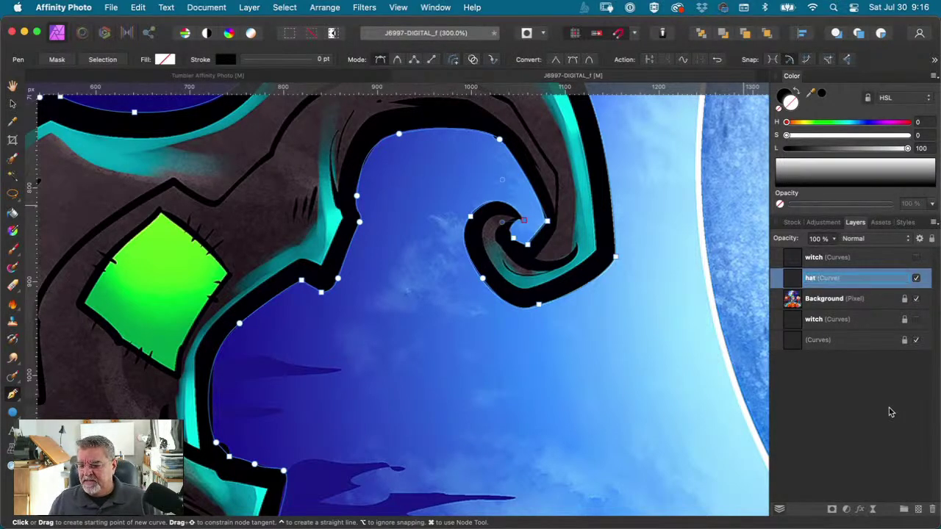
pyautogui.click(889, 411)
pyautogui.click(867, 281)
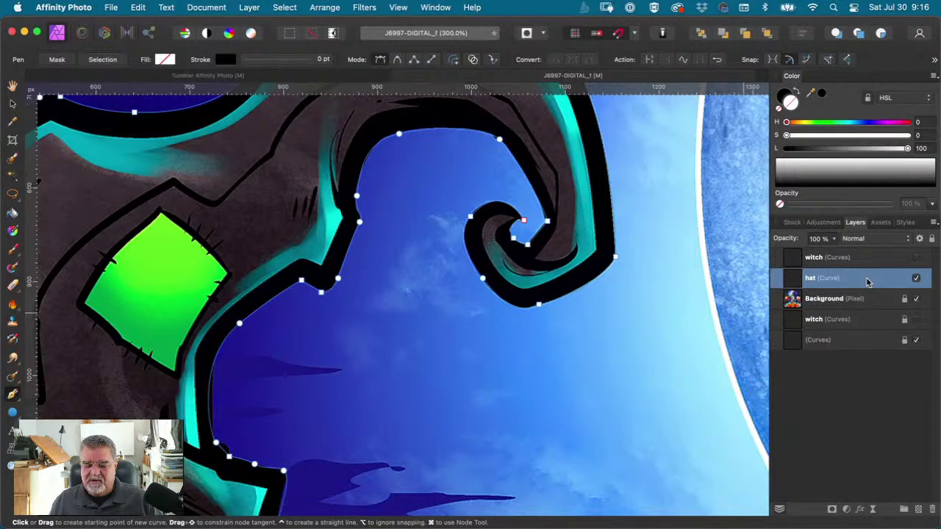
# Step: Convert the hat curve into a selection and copy the selected area from the Background pixel layer
pyautogui.press('super+0')
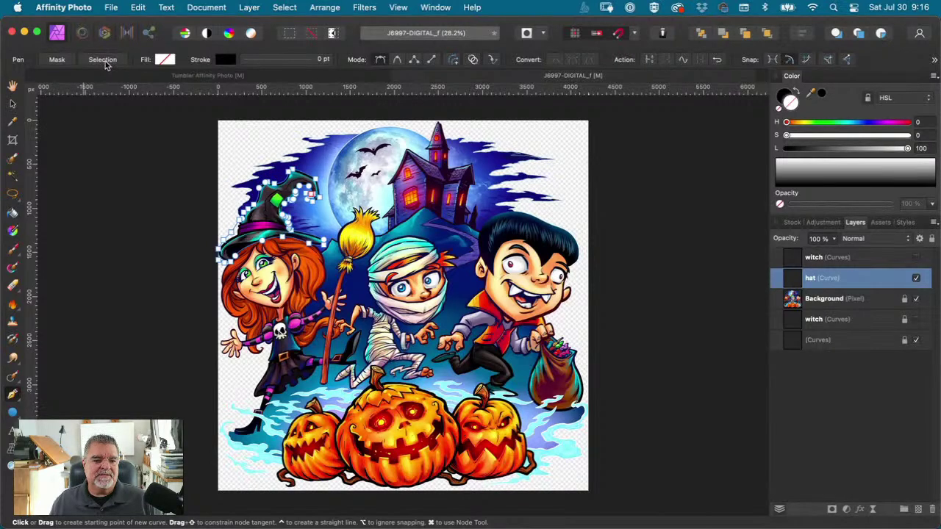
pyautogui.press('Delete')
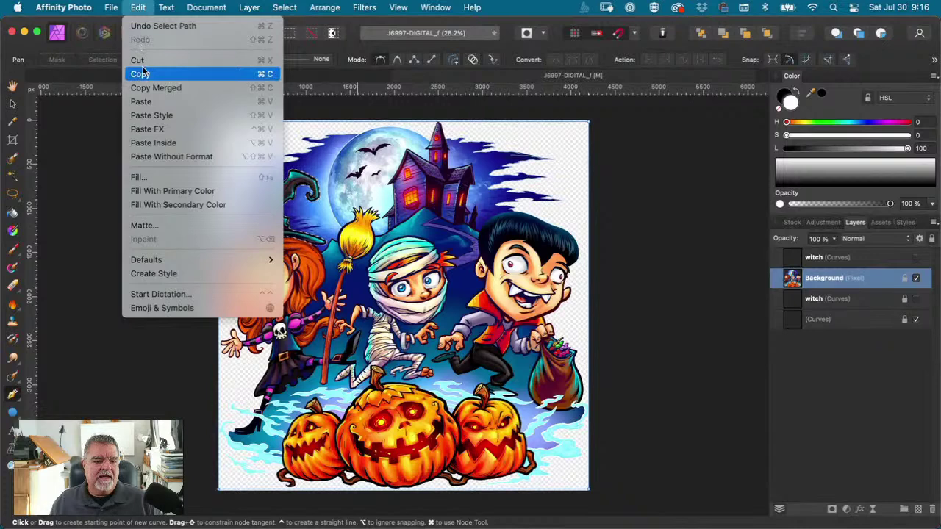
pyautogui.click(141, 75)
# Step: Paste the copied hat into the Tumbler Affinity Photo document and check its cut-out edges up close
pyautogui.click(358, 76)
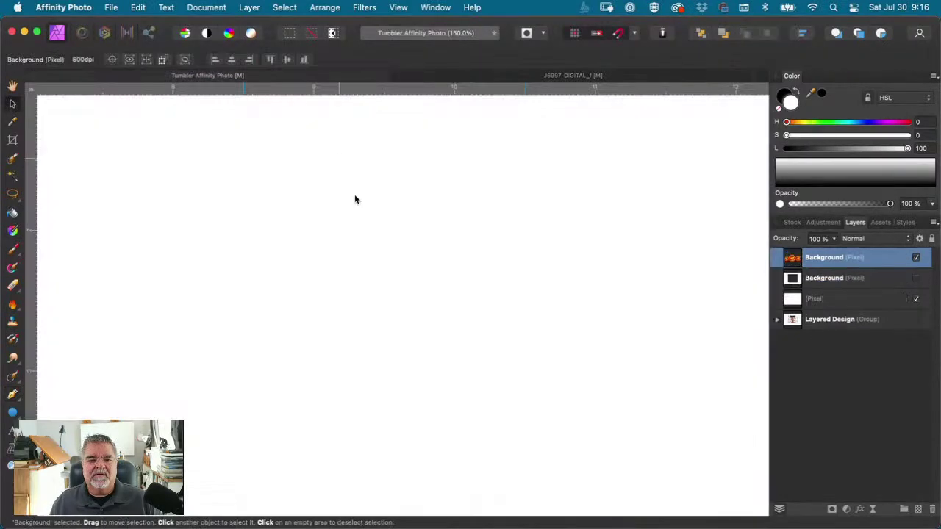
pyautogui.click(140, 8)
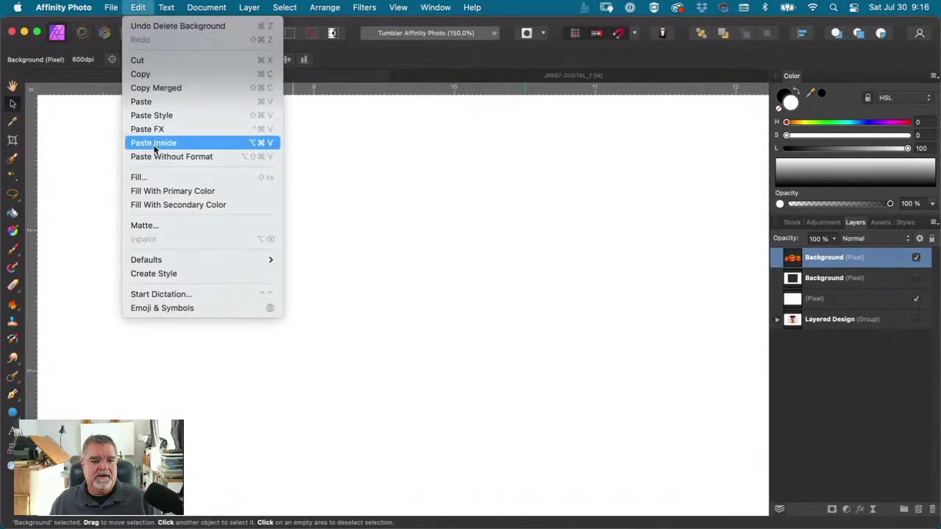
pyautogui.click(133, 101)
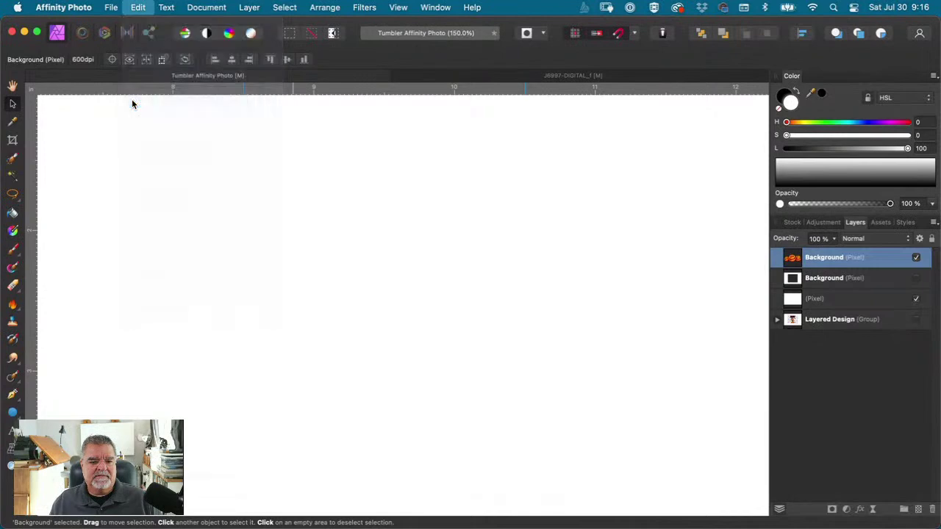
pyautogui.click(340, 161)
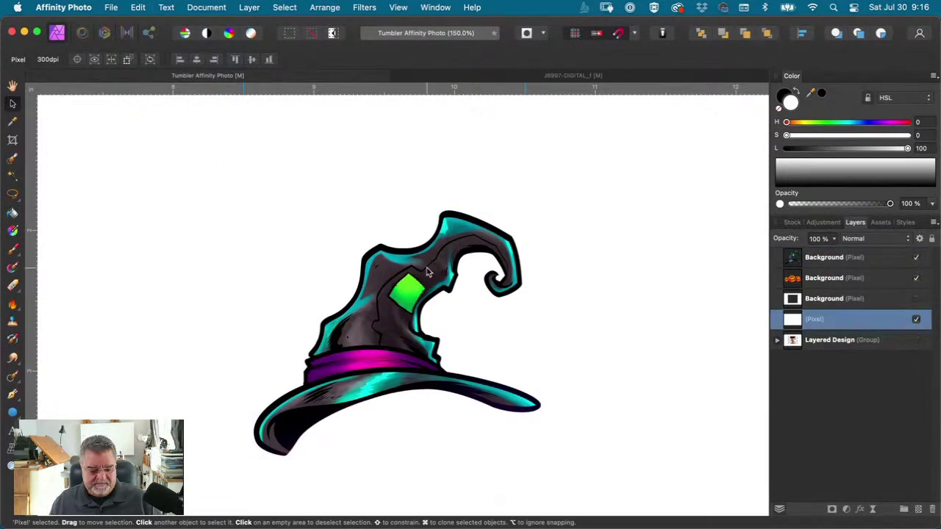
pyautogui.keyDown('super'); pyautogui.click(466, 308); pyautogui.keyUp('super')
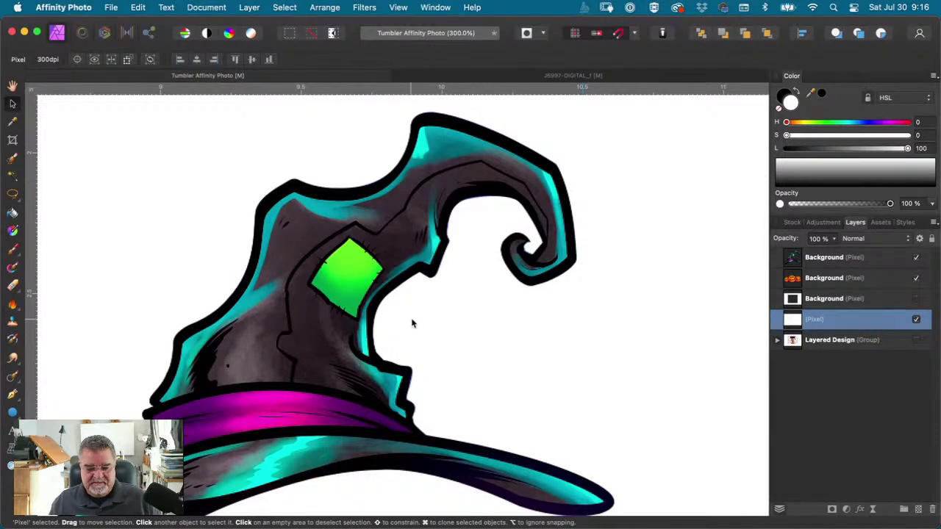
pyautogui.keyDown('alt'); pyautogui.keyDown('super'); pyautogui.click(478, 294); pyautogui.keyUp('super'); pyautogui.keyUp('alt')
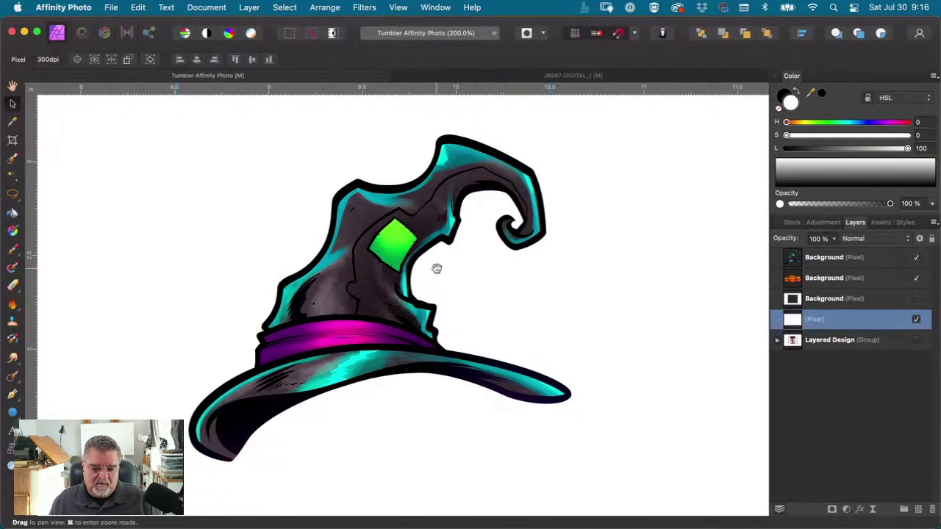
# Step: Delete the pasted hat layer from the tumbler document
pyautogui.keyDown('alt'); pyautogui.keyDown('super'); pyautogui.click(409, 237); pyautogui.keyUp('super'); pyautogui.keyUp('alt')
pyautogui.keyDown('alt'); pyautogui.keyDown('super'); pyautogui.click(409, 238); pyautogui.keyUp('super'); pyautogui.keyUp('alt')
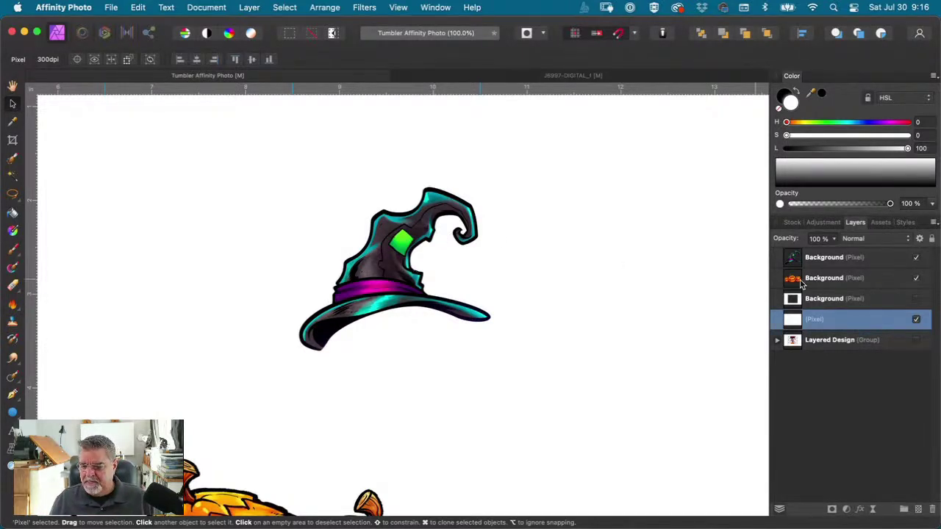
pyautogui.click(809, 259)
pyautogui.press('Delete')
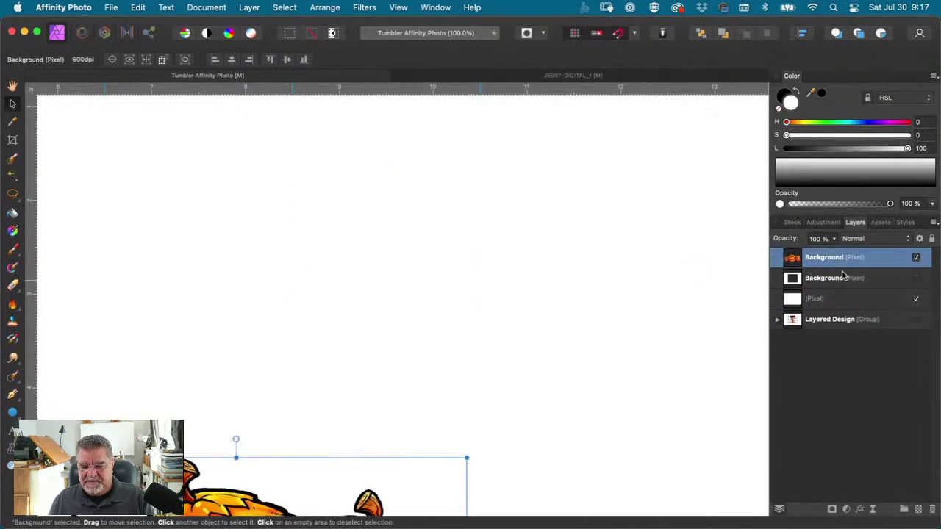
# Step: Switch to the J6997-DIGITAL_f document and deselect everything in it
pyautogui.click(527, 79)
pyautogui.press('p')
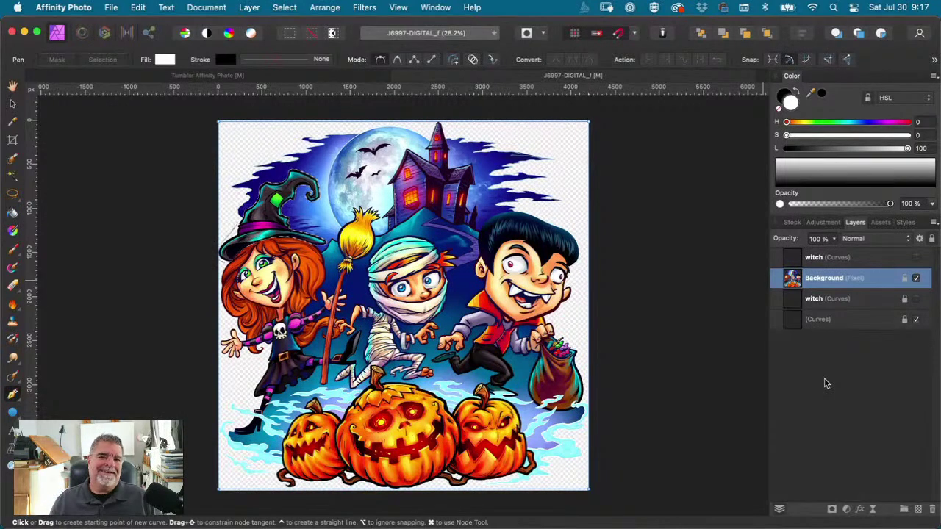
pyautogui.click(666, 349)
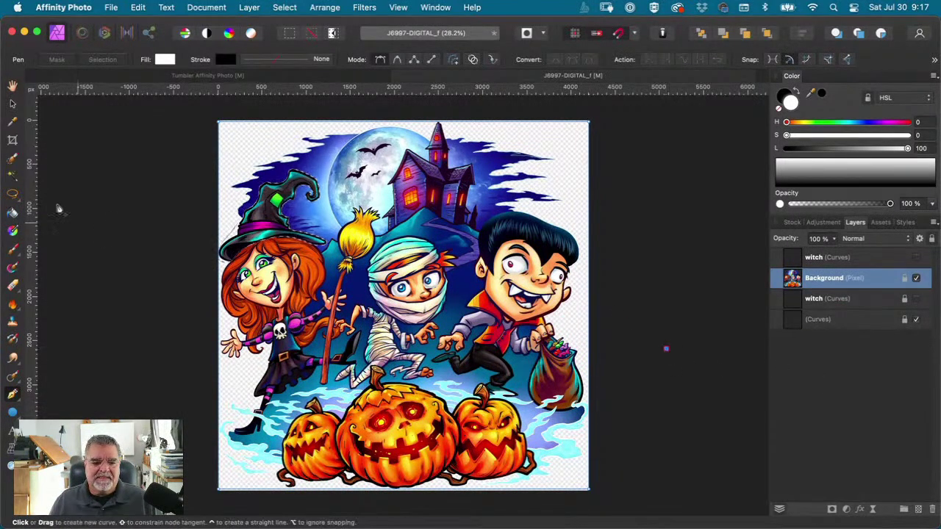
pyautogui.click(13, 103)
pyautogui.click(94, 158)
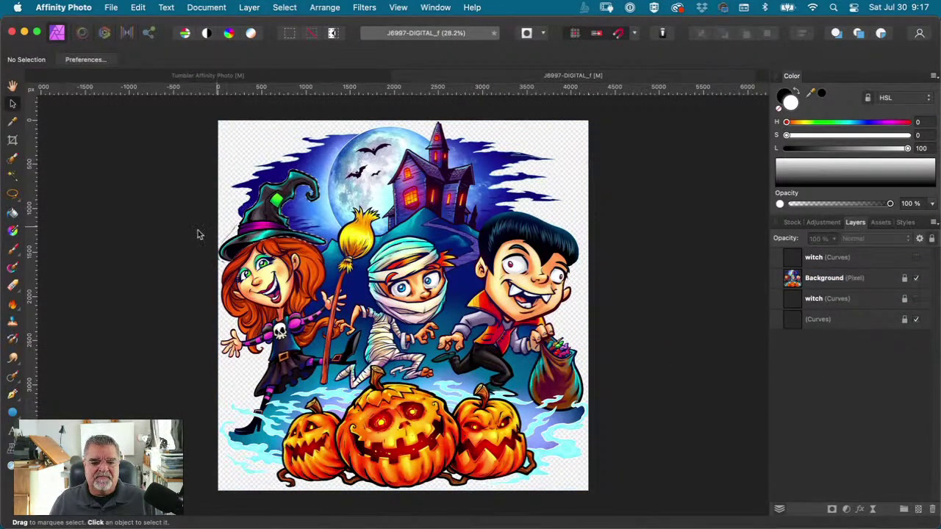
# Step: Select the topmost witch curve layer, make it visible and duplicate it
pyautogui.hscroll(-1, 180, 236)
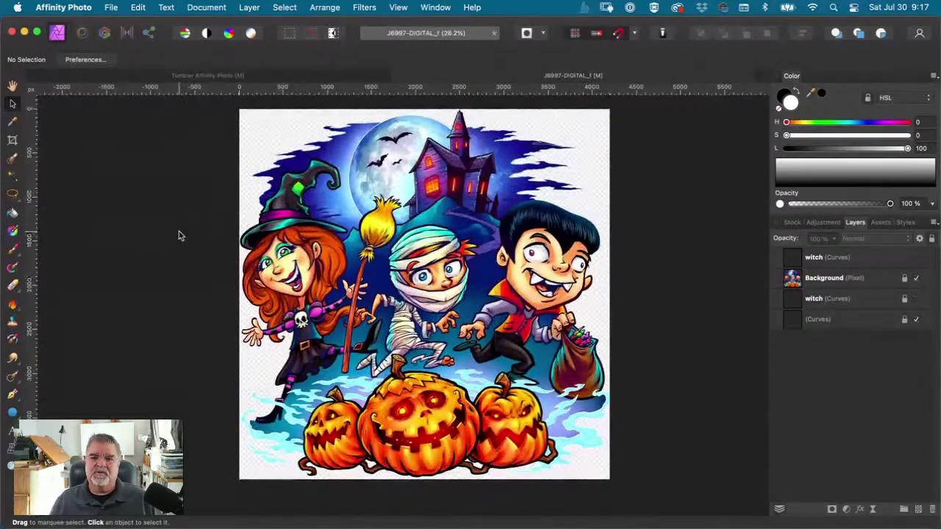
pyautogui.hscroll(1, 180, 235)
pyautogui.scroll(-1, 180, 235)
pyautogui.scroll(1, 180, 236)
pyautogui.hscroll(1, 180, 235)
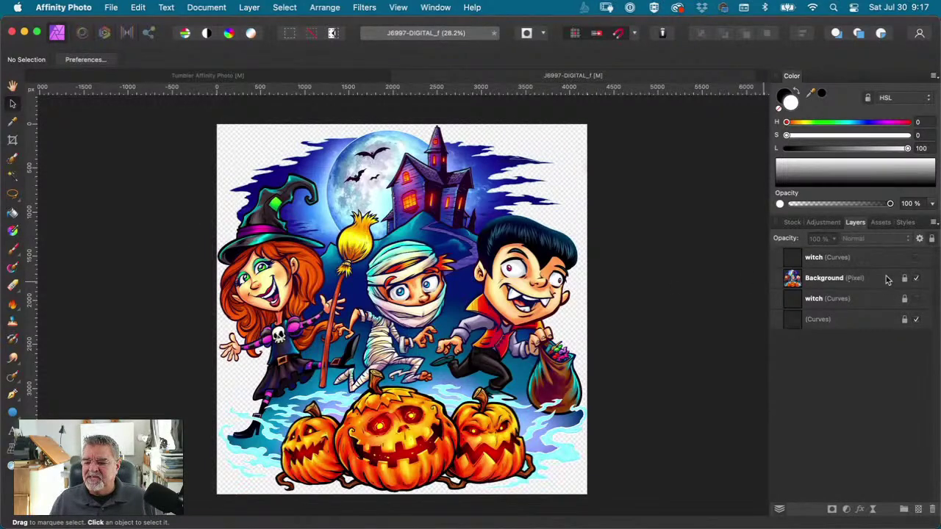
pyautogui.click(829, 261)
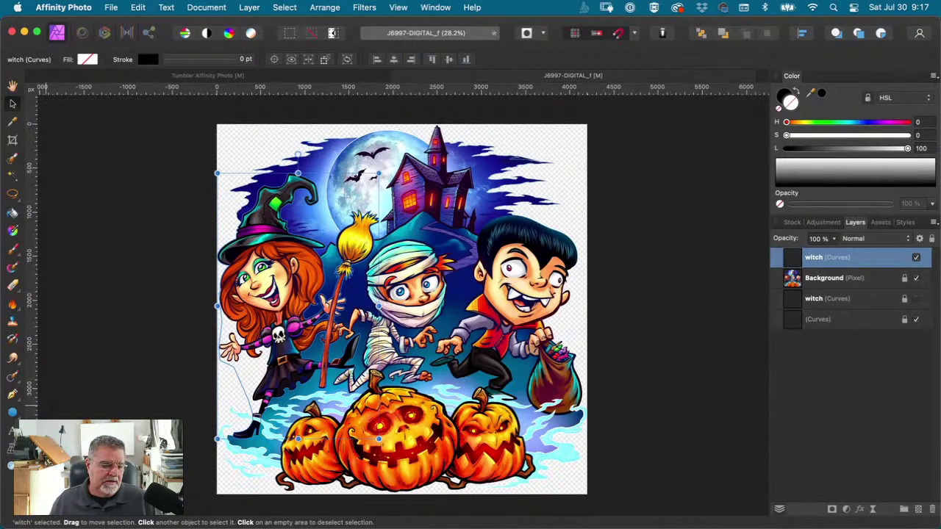
pyautogui.click(13, 393)
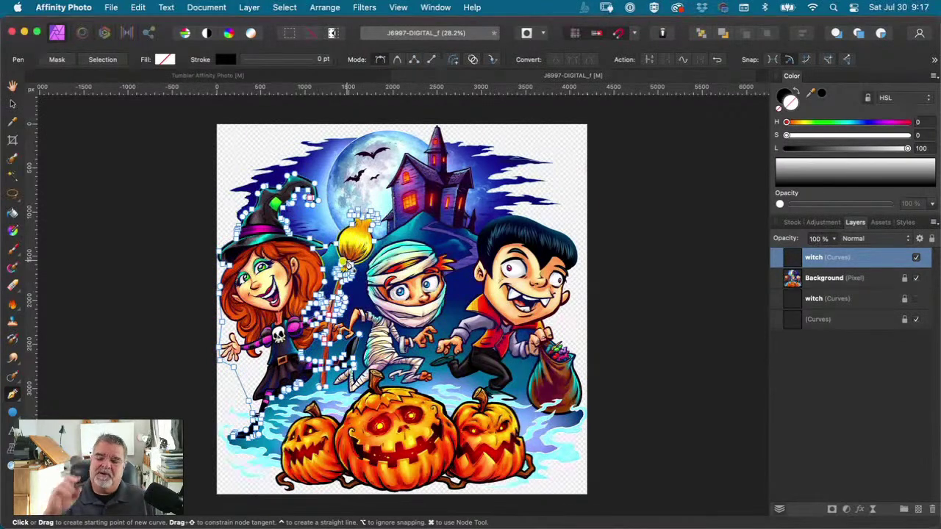
pyautogui.rightClick(789, 261)
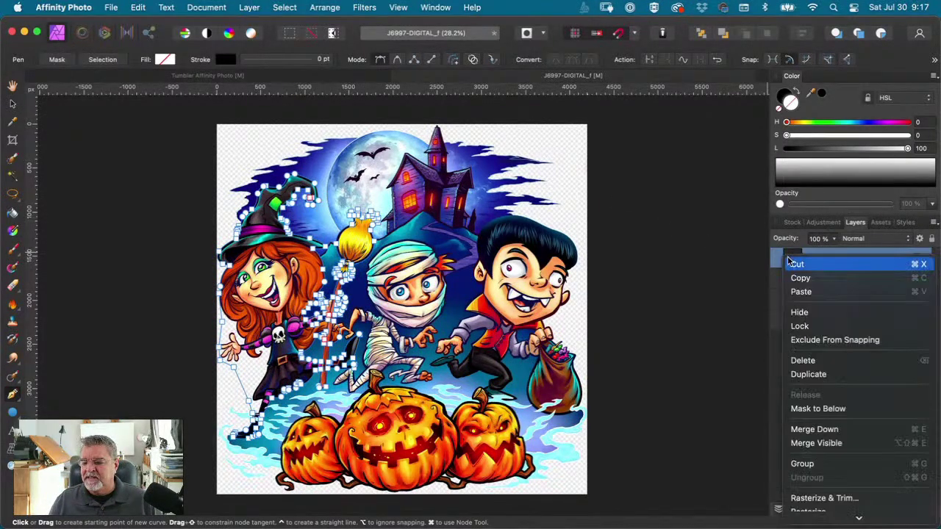
pyautogui.click(826, 377)
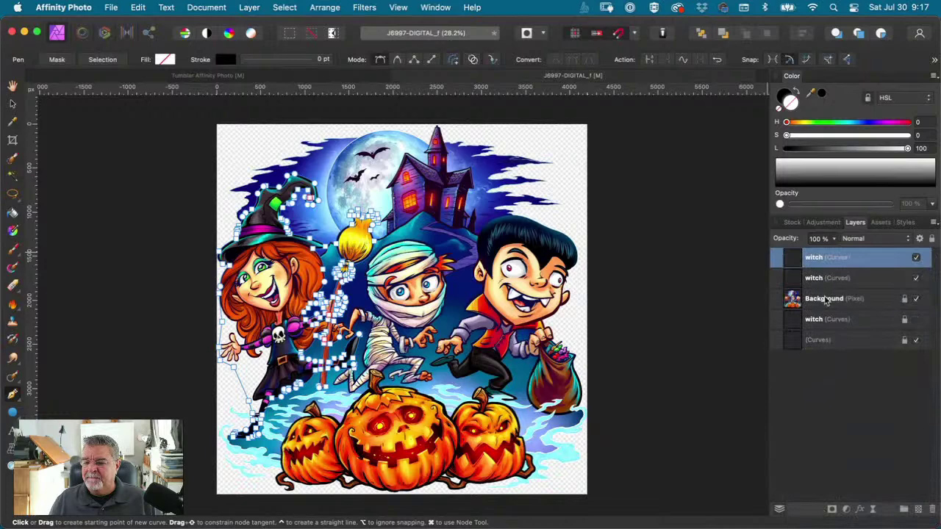
# Step: Lock the lower witch copy and store it hidden beneath the Background pixel layer as a backup
pyautogui.click(904, 283)
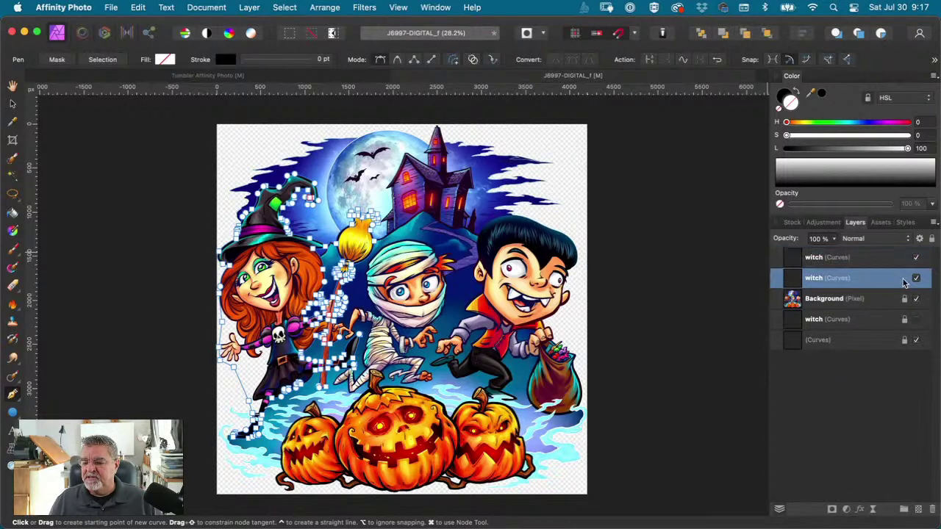
pyautogui.rightClick(903, 283)
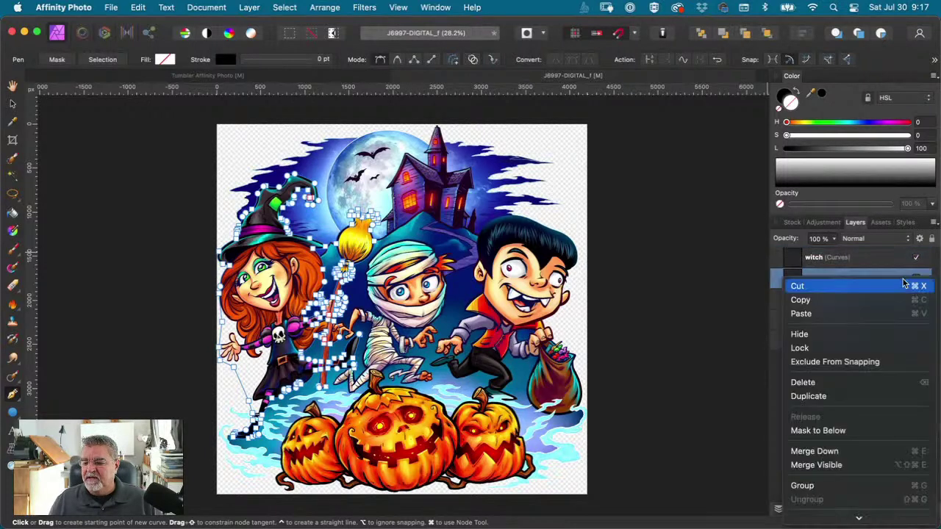
pyautogui.click(805, 347)
pyautogui.click(850, 403)
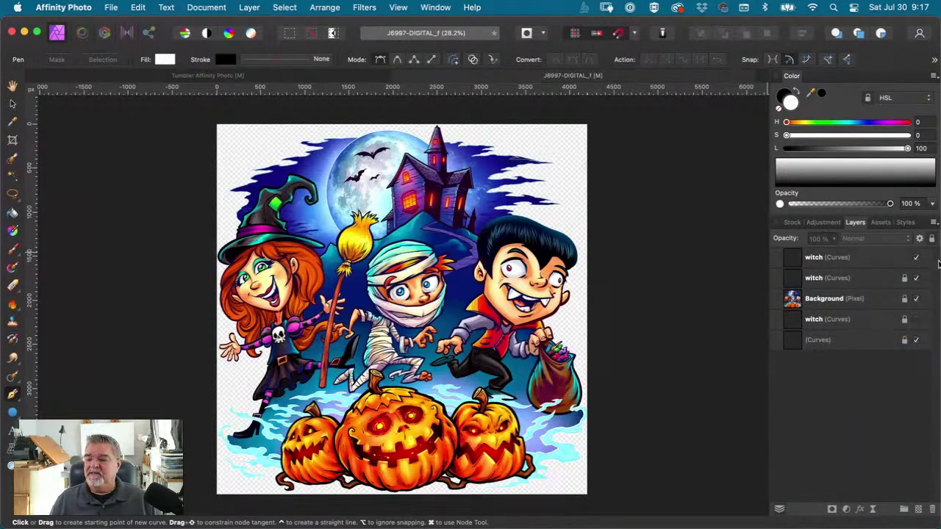
pyautogui.moveTo(829, 281); pyautogui.dragTo(823, 321)
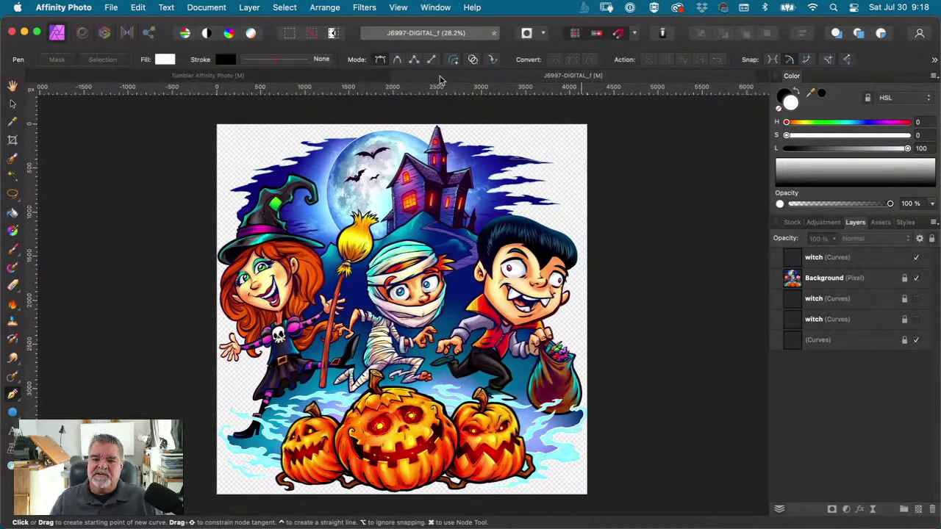
pyautogui.click(398, 7)
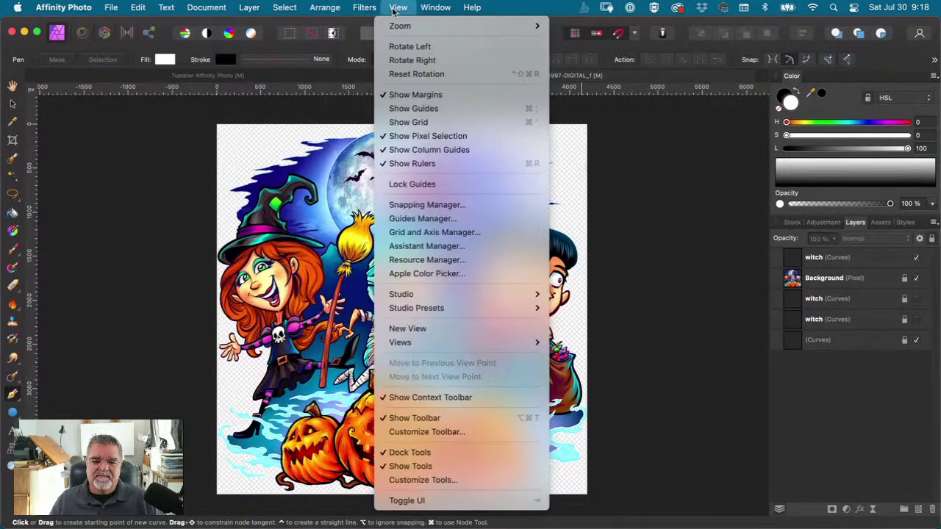
pyautogui.moveTo(443, 300)
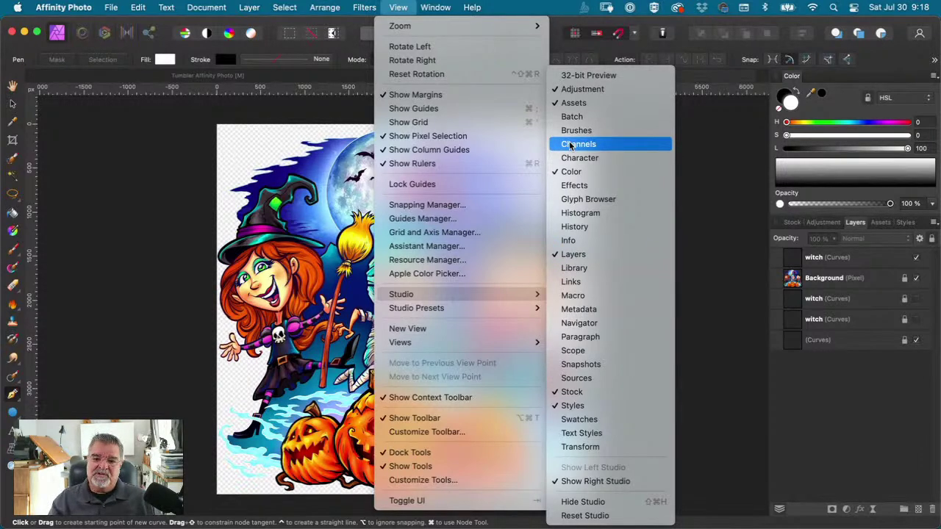
pyautogui.click(435, 7)
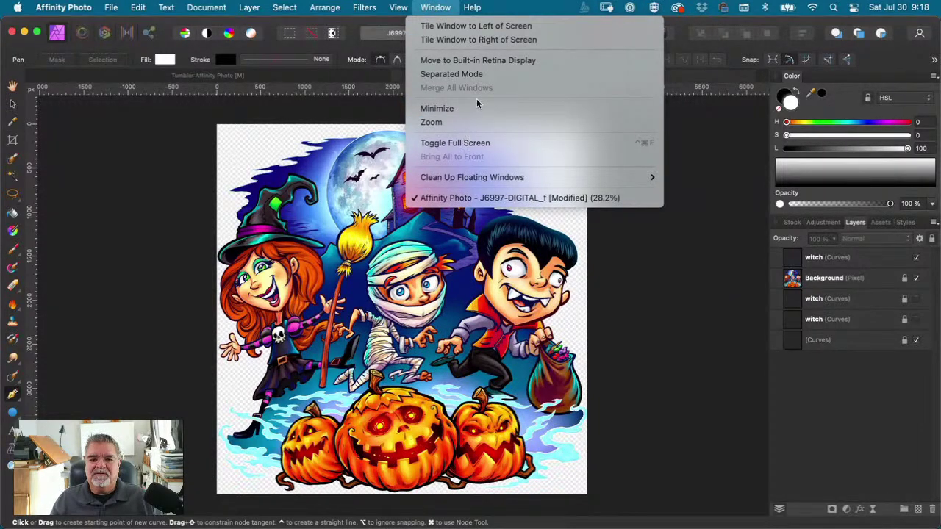
pyautogui.moveTo(401, 9)
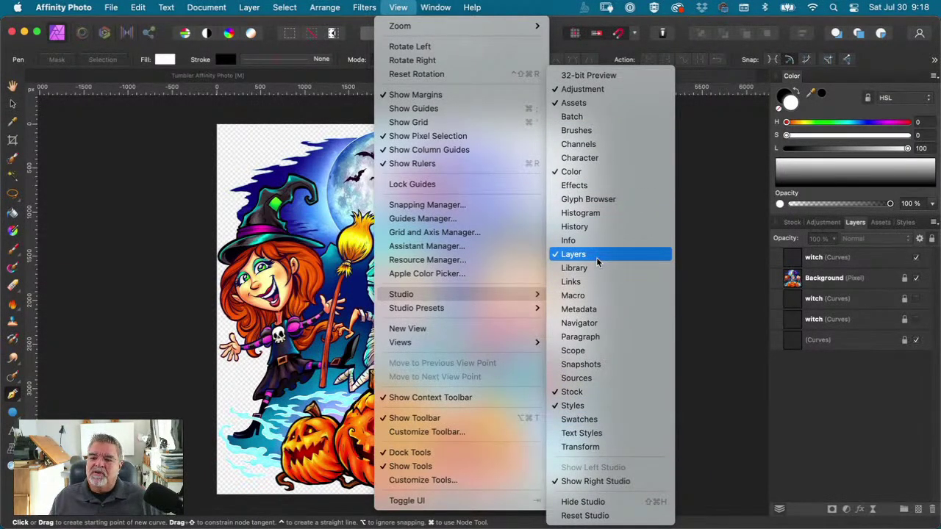
pyautogui.click(694, 210)
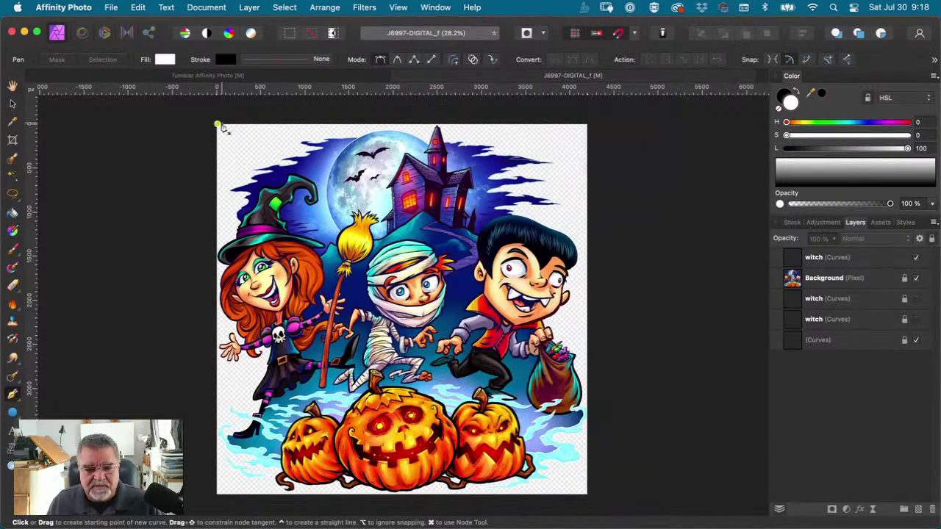
# Step: Select the unlocked witch curve at the top of the layer stack and convert it into a pixel selection
pyautogui.click(12, 105)
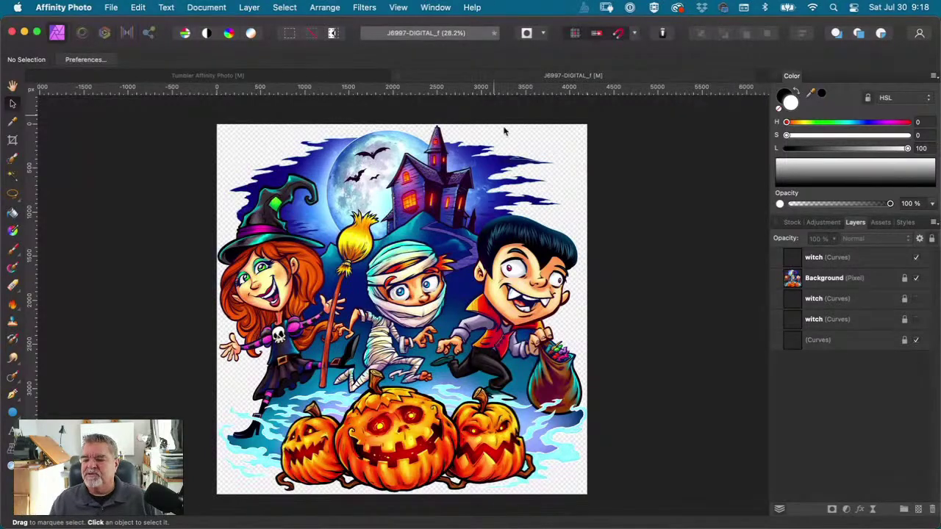
pyautogui.click(860, 258)
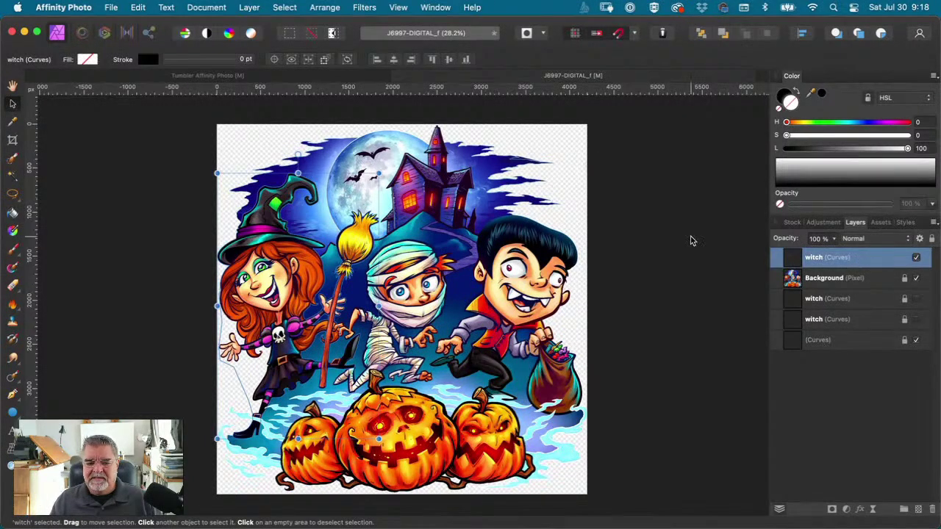
pyautogui.click(12, 395)
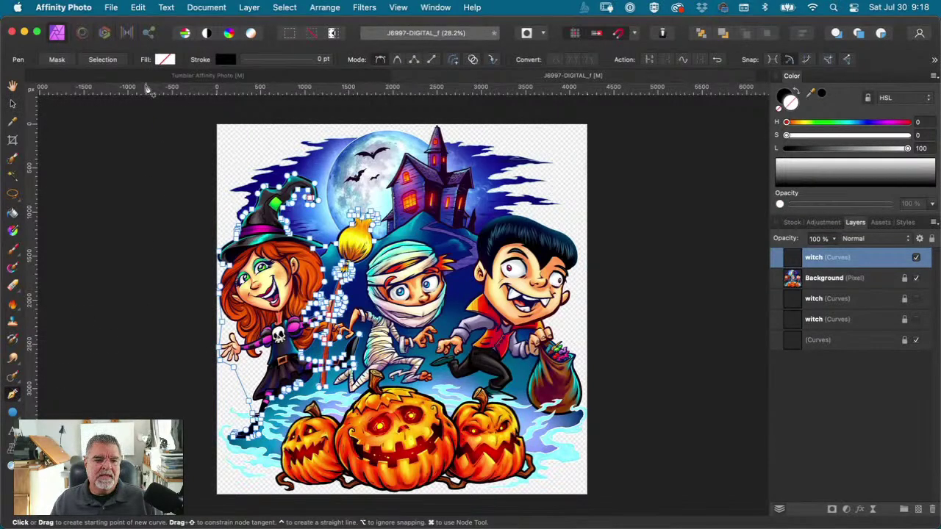
pyautogui.click(109, 60)
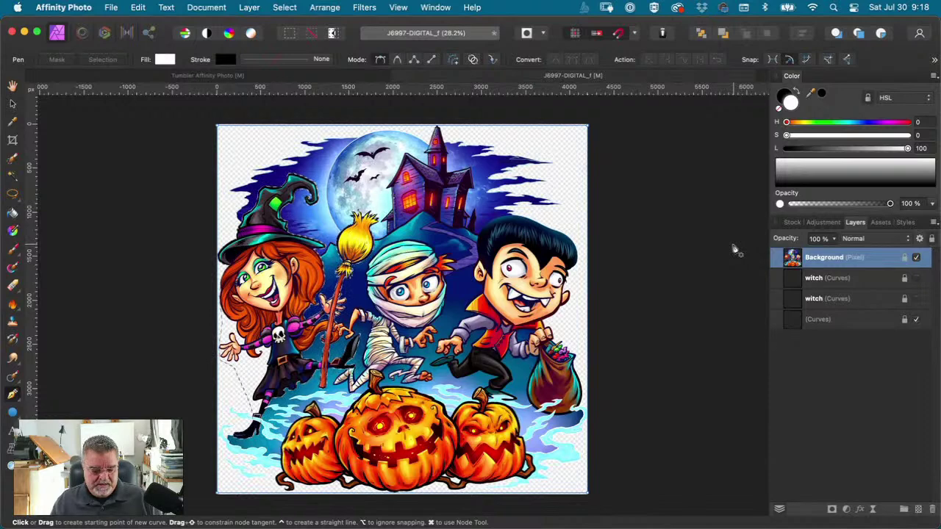
# Step: Copy the selected witch from the Background pixel layer and paste her into the Tumbler Affinity Photo document
pyautogui.press('super+c')
pyautogui.click(220, 75)
pyautogui.press('super+v')
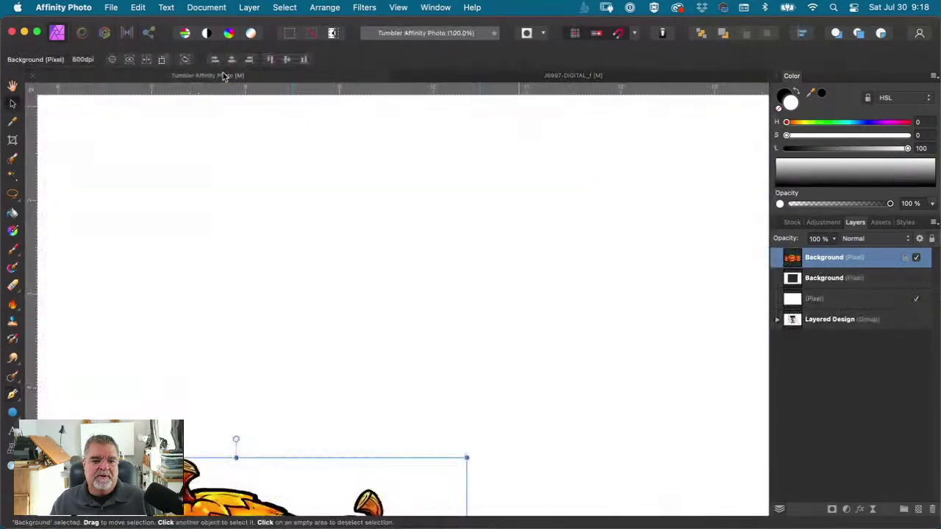
pyautogui.press('super+v')
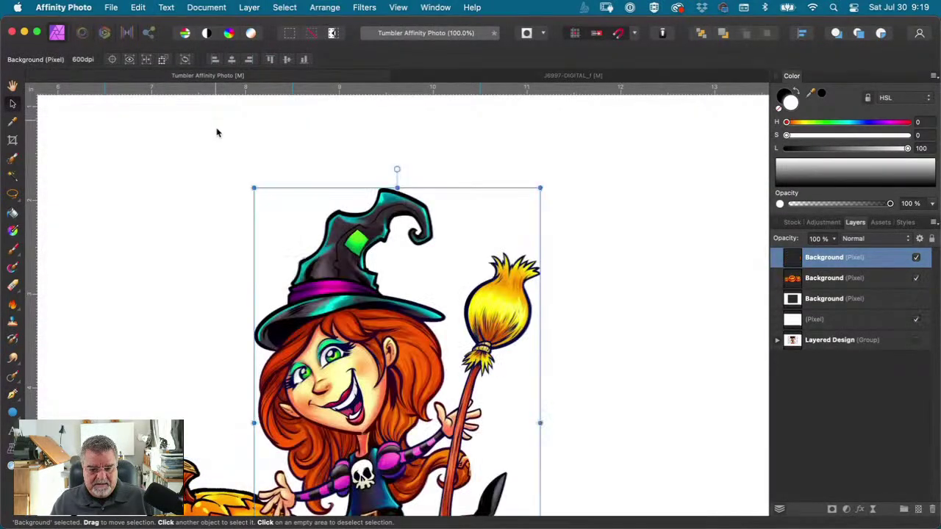
# Step: Move the witch up and left near the canvas centre line, and place the pumpkins near the canvas's lower edge
pyautogui.click(559, 216)
pyautogui.press('super+0')
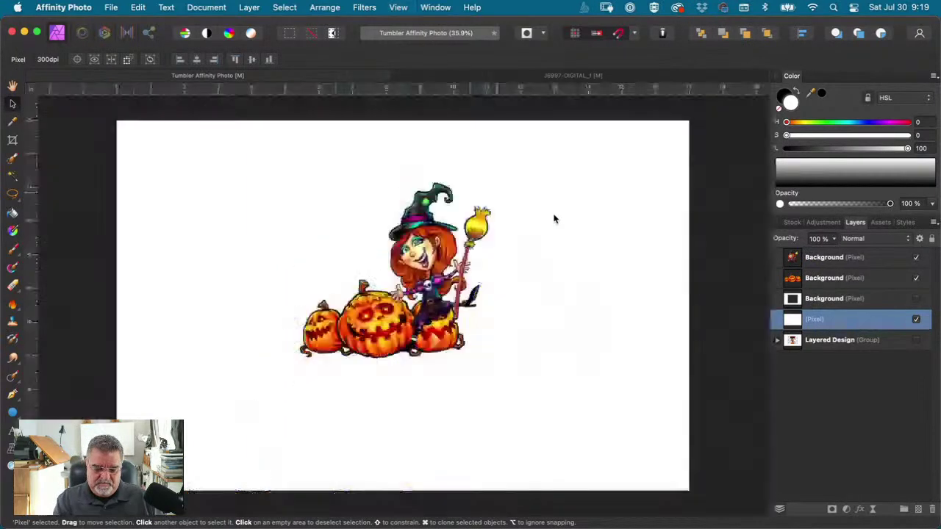
pyautogui.click(83, 133)
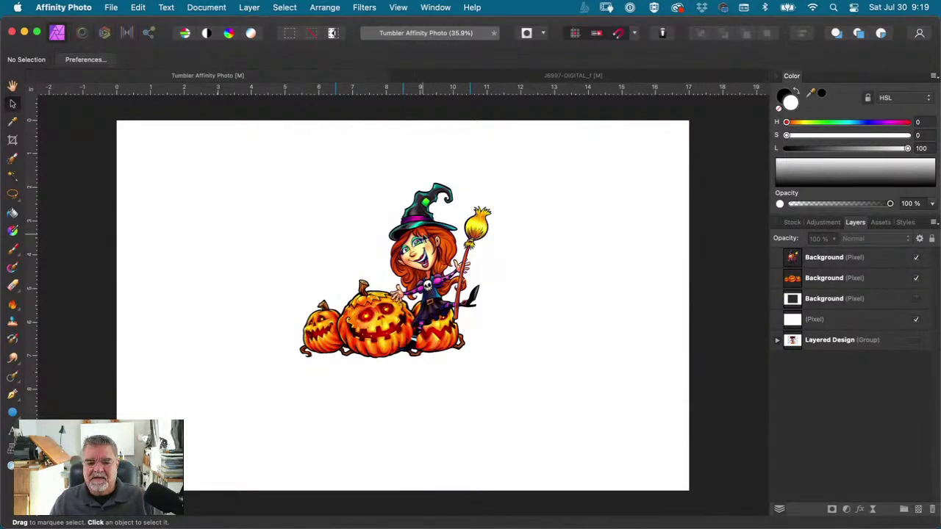
pyautogui.moveTo(426, 272); pyautogui.dragTo(390, 250)
pyautogui.moveTo(389, 351); pyautogui.dragTo(398, 467)
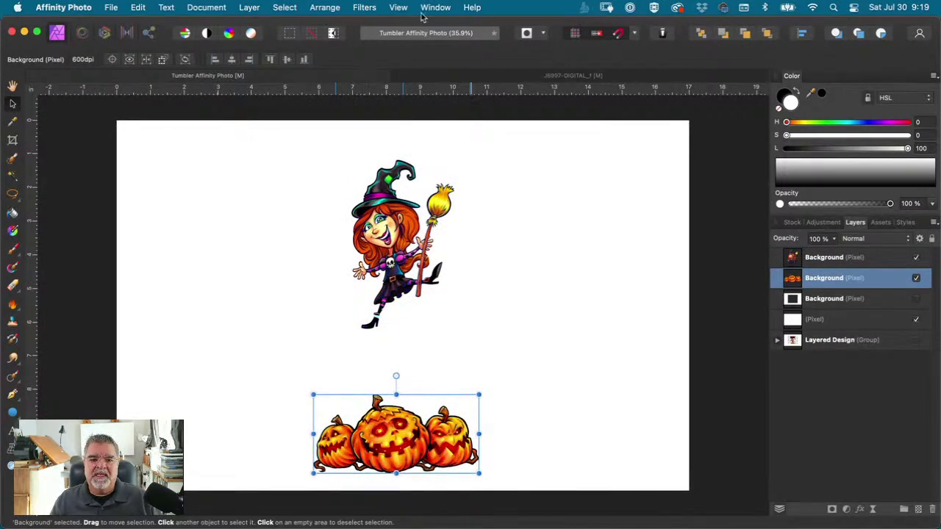
# Step: Show the guides in the tumbler document and deselect the pumpkins
pyautogui.click(397, 7)
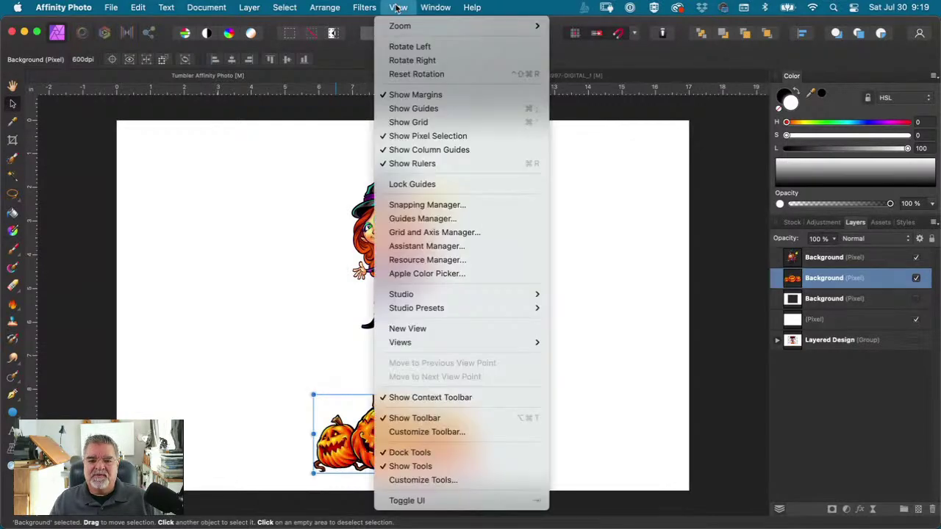
pyautogui.click(399, 108)
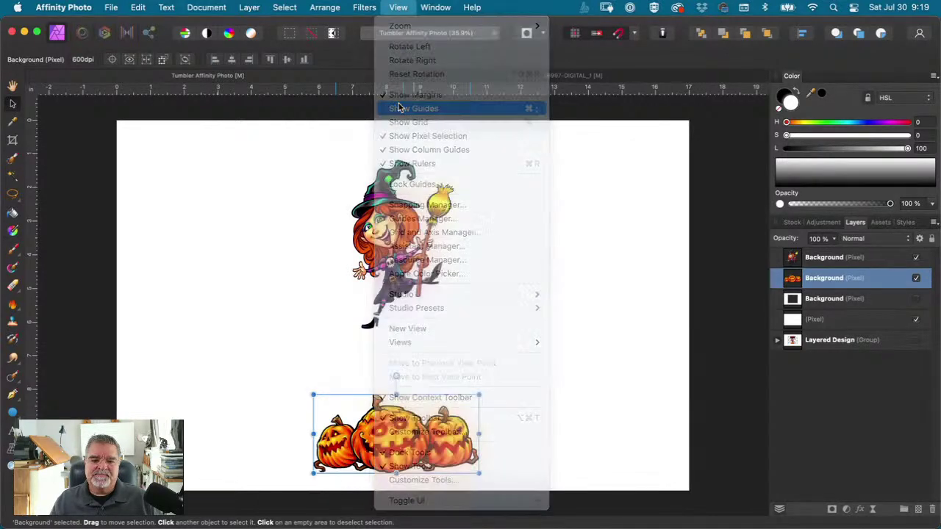
pyautogui.click(312, 112)
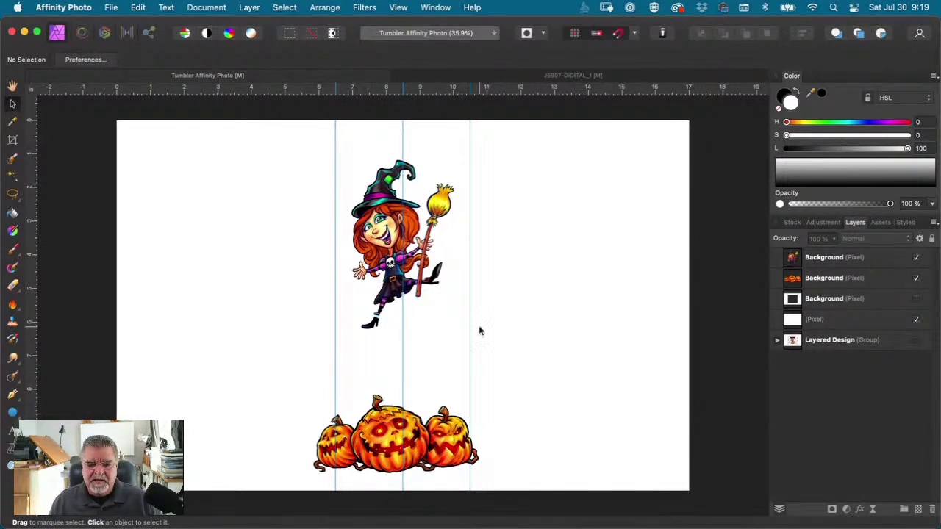
# Step: Scale the pumpkins down so they span exactly between the two outer vertical guides
pyautogui.click(358, 455)
pyautogui.moveTo(314, 392); pyautogui.dragTo(335, 405)
pyautogui.moveTo(477, 404); pyautogui.dragTo(470, 410)
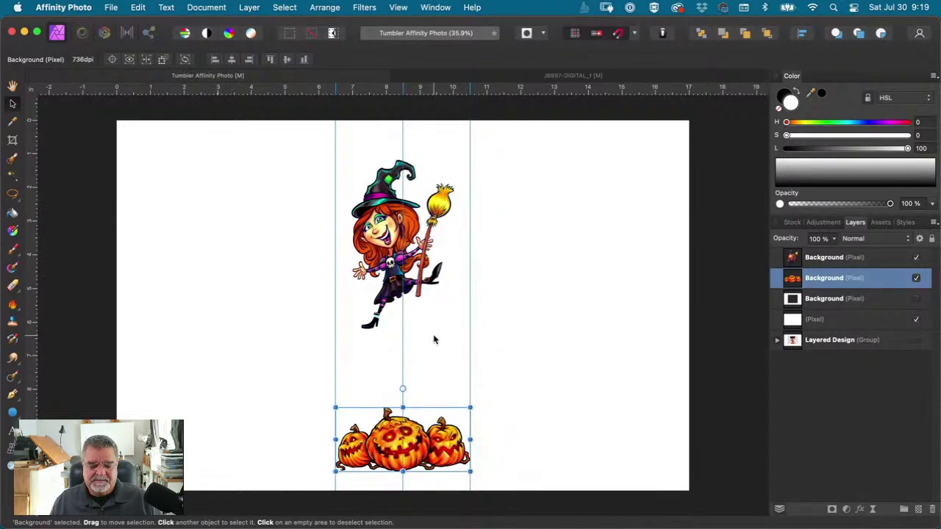
# Step: Move the witch down until her standing foot overlaps the gap between the first and middle pumpkins
pyautogui.click(495, 295)
pyautogui.press('z')
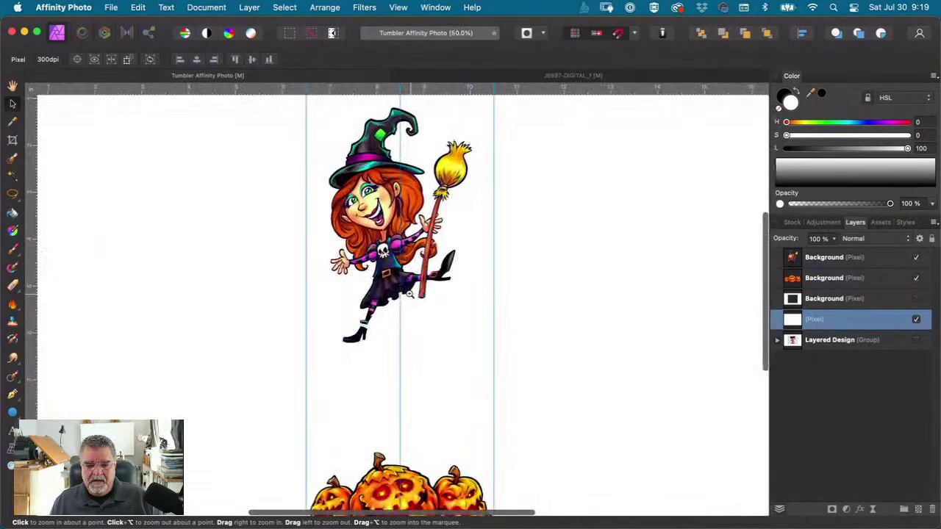
pyautogui.click(410, 292)
pyautogui.moveTo(473, 279); pyautogui.dragTo(458, 175)
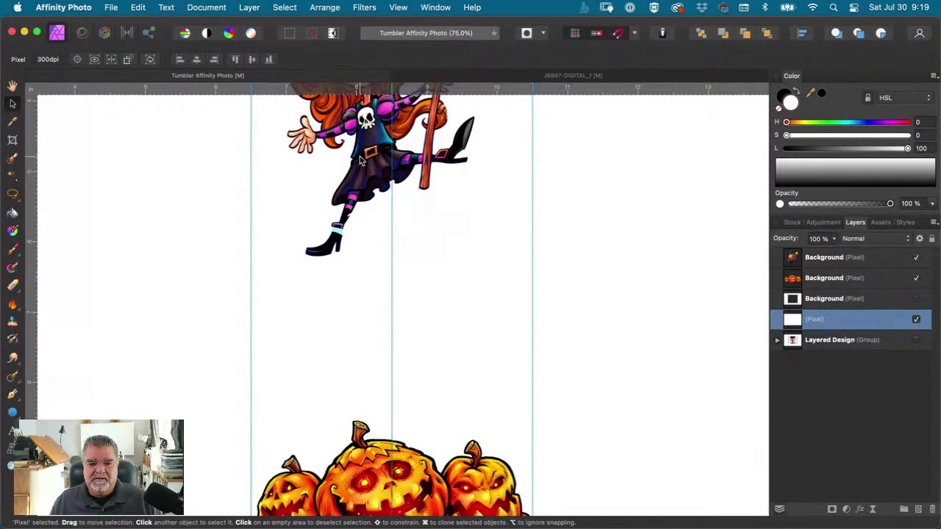
pyautogui.click(803, 266)
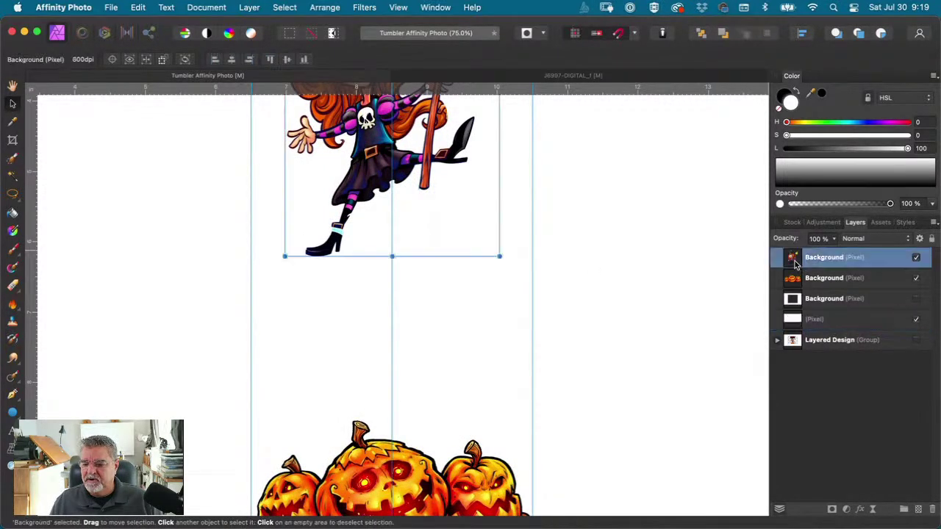
pyautogui.moveTo(433, 176); pyautogui.dragTo(435, 378)
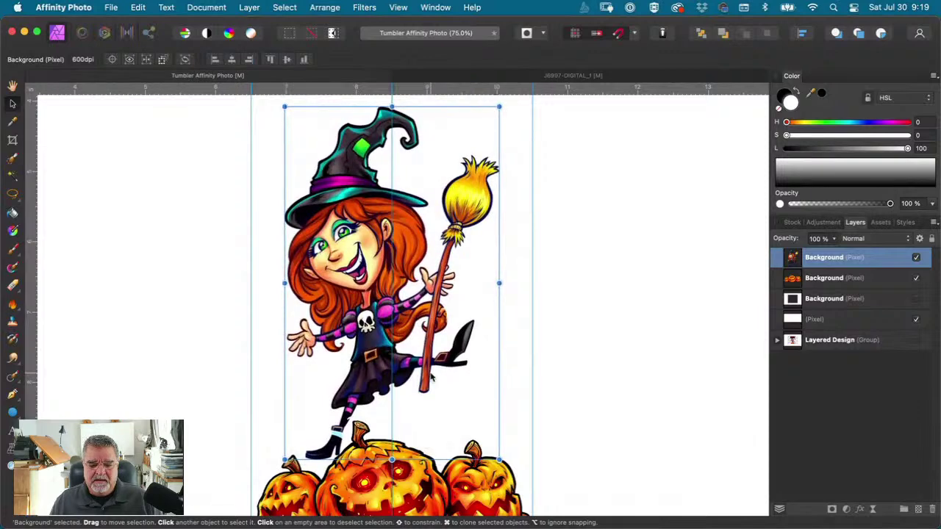
pyautogui.scroll(-3, 351, 340)
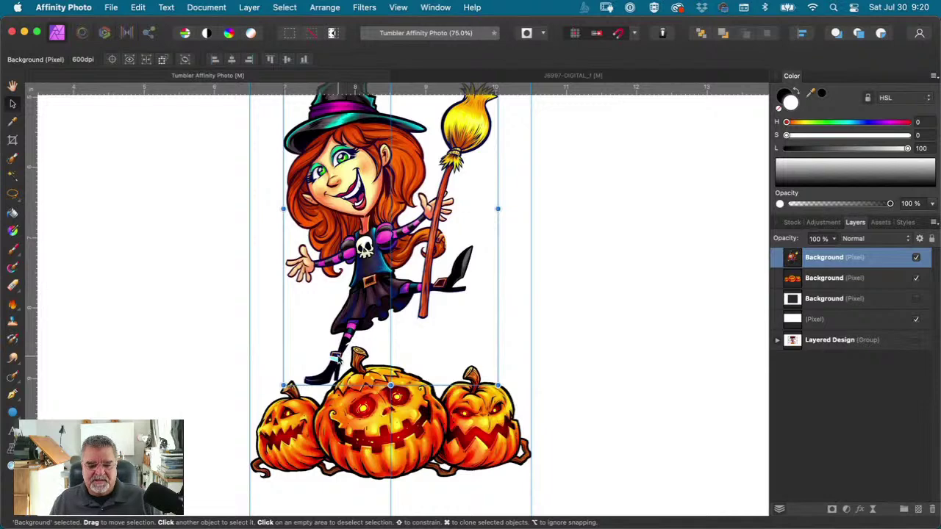
pyautogui.moveTo(376, 215); pyautogui.dragTo(373, 254)
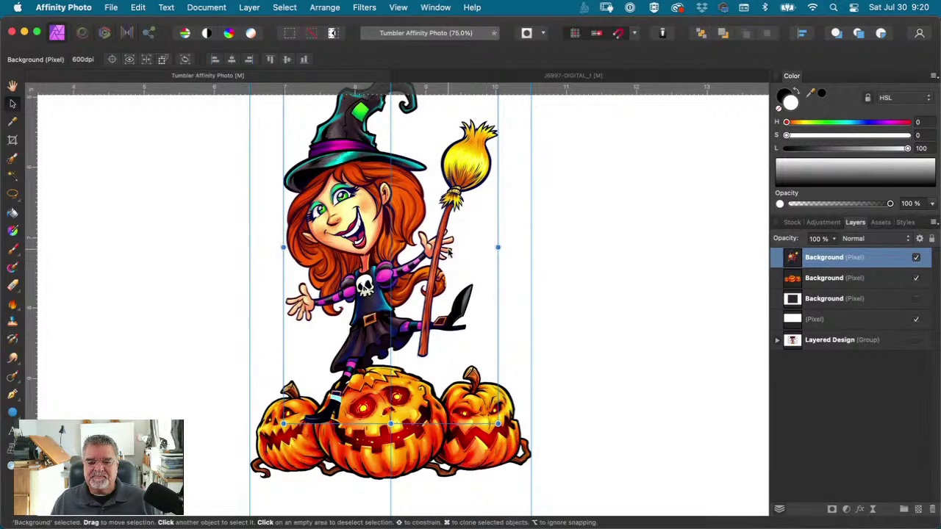
pyautogui.click(566, 265)
# Step: Examine the end of the witch's hair curl beside the broomstick at close range
pyautogui.click(802, 262)
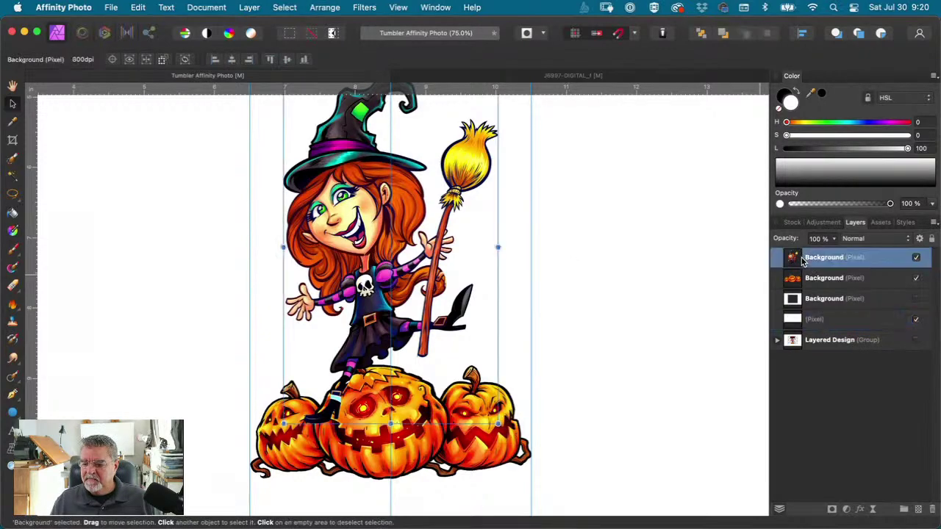
pyautogui.press('super+space')
pyautogui.moveTo(434, 294); pyautogui.dragTo(581, 264)
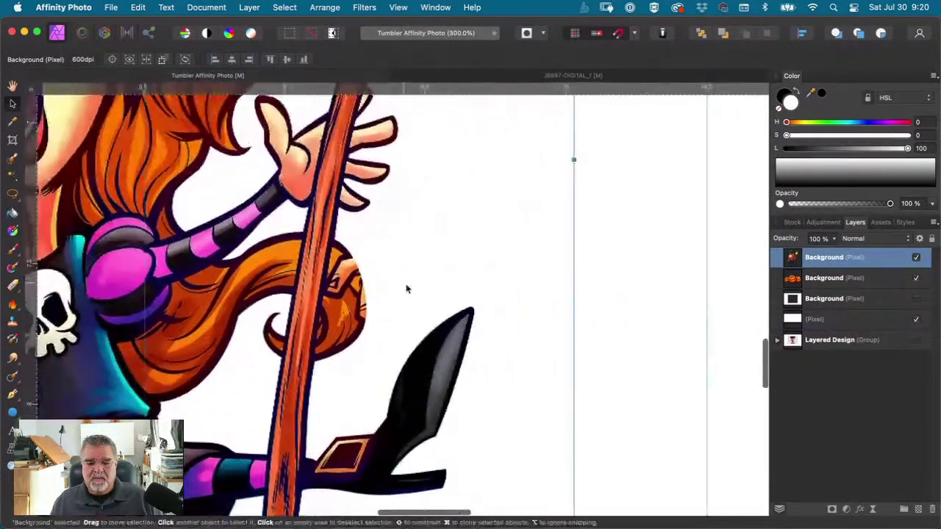
pyautogui.click(617, 253)
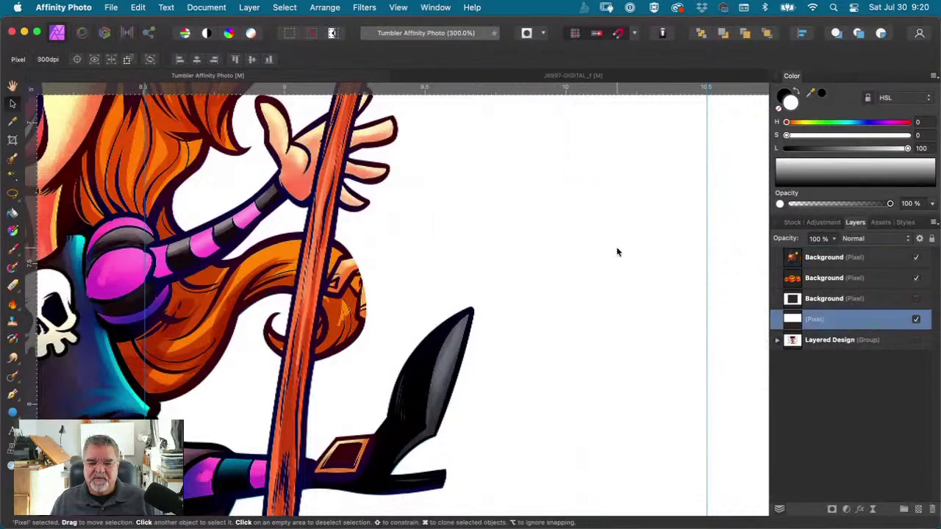
pyautogui.press('super+space')
pyautogui.click(336, 275)
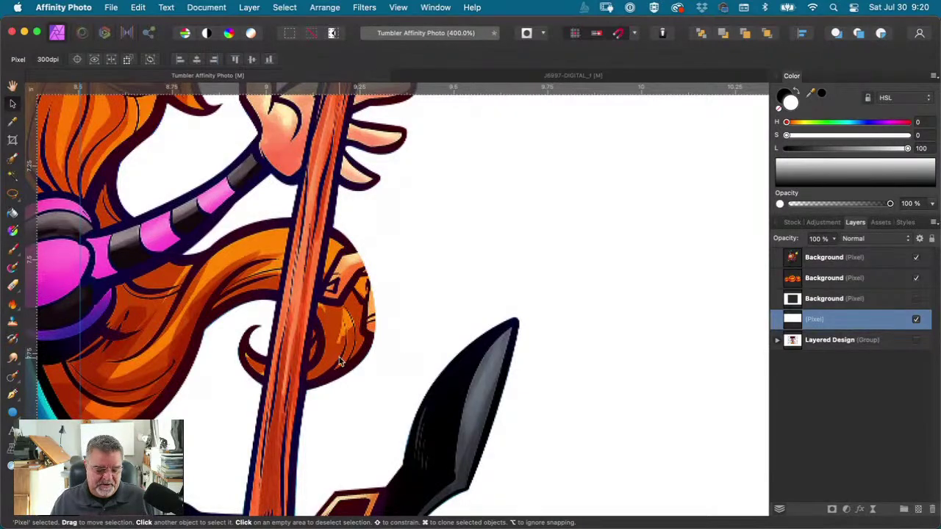
pyautogui.press('space')
pyautogui.moveTo(227, 332); pyautogui.dragTo(449, 322)
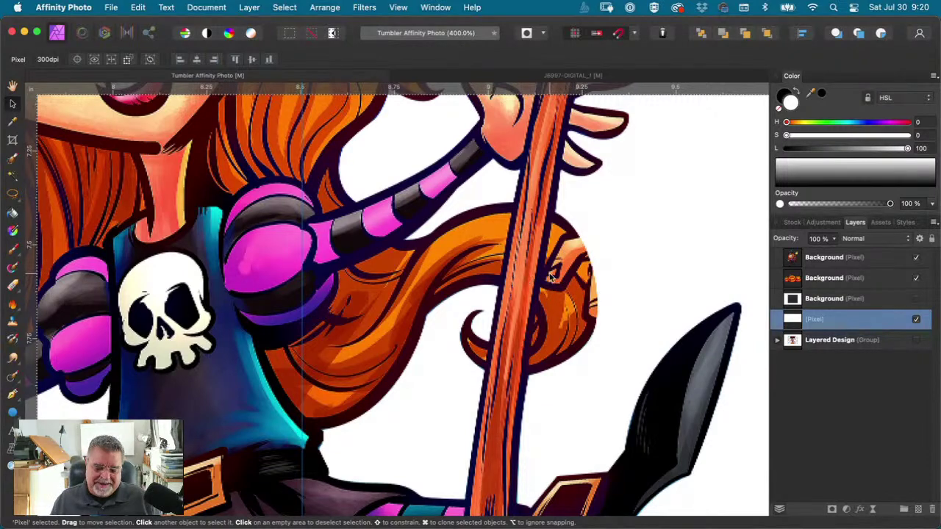
pyautogui.moveTo(552, 276); pyautogui.dragTo(397, 278)
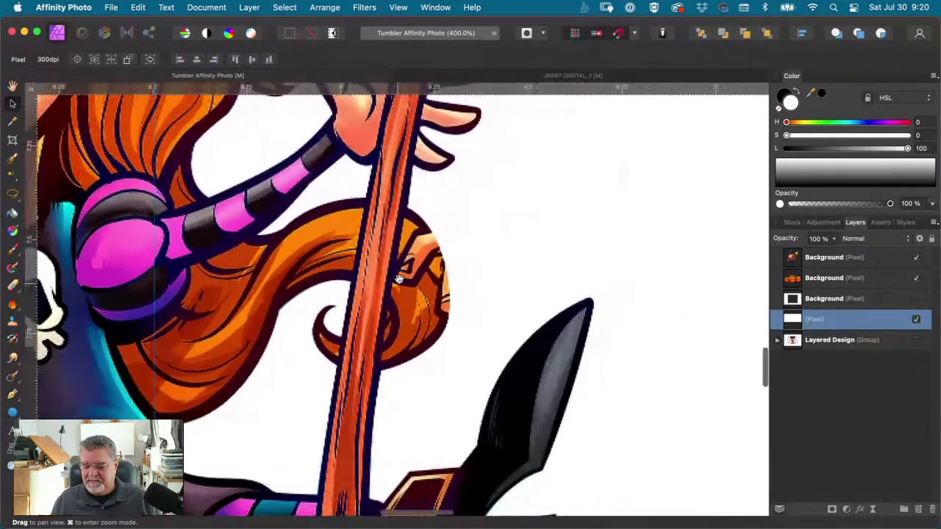
pyautogui.scroll(-1, 397, 278)
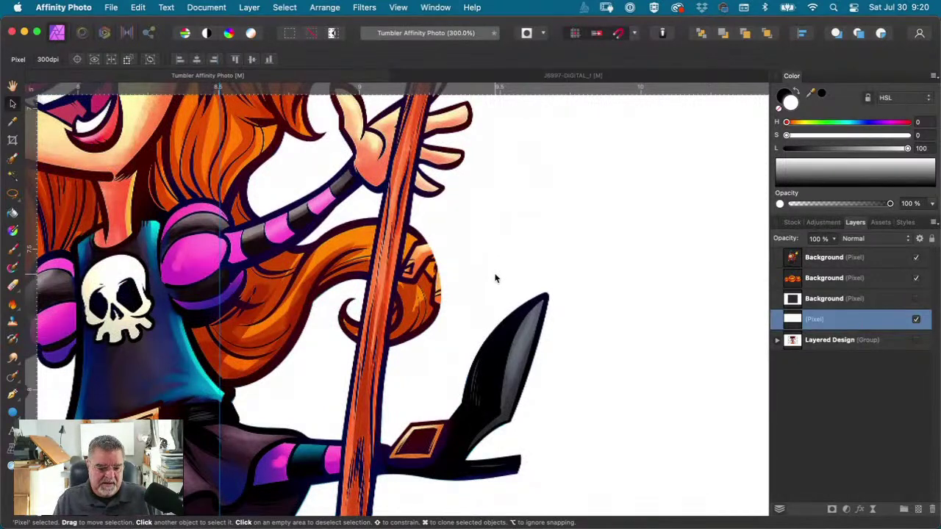
# Step: Set the Paint Brush to the hair's sampled dark outline colour at 8.9 px width, with the witch's layer active
pyautogui.press('b')
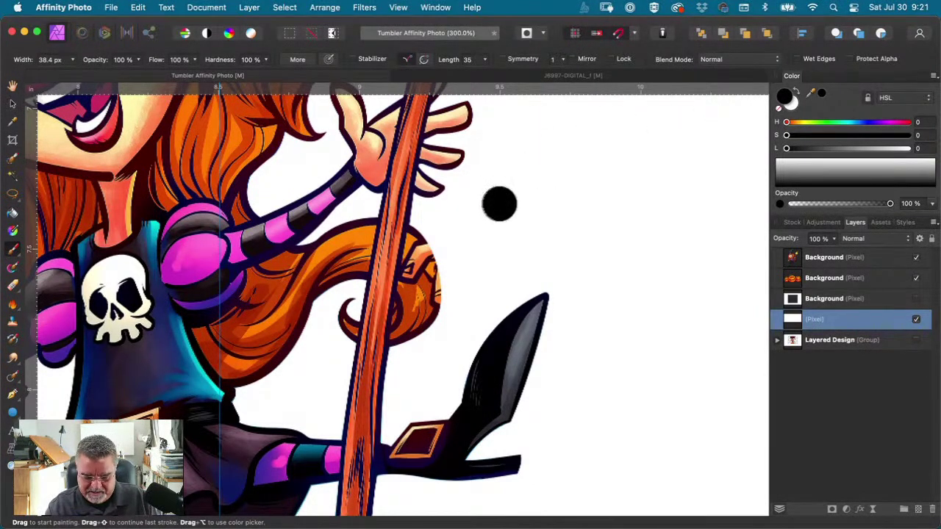
pyautogui.keyDown('alt'); pyautogui.click(415, 235); pyautogui.keyUp('alt')
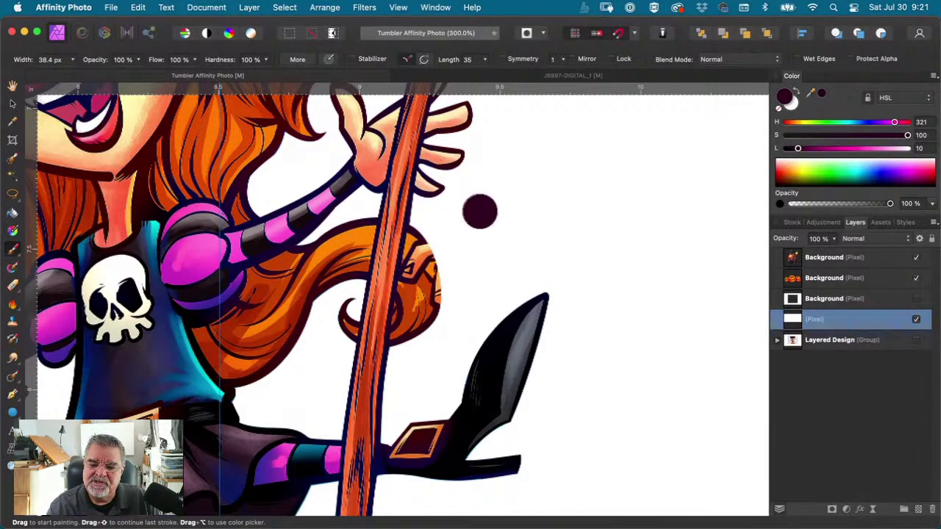
pyautogui.moveTo(500, 196)
pyautogui.mouseDown()
pyautogui.moveTo(474, 230)
pyautogui.moveTo(421, 241)
pyautogui.moveTo(429, 246)
pyautogui.mouseUp()
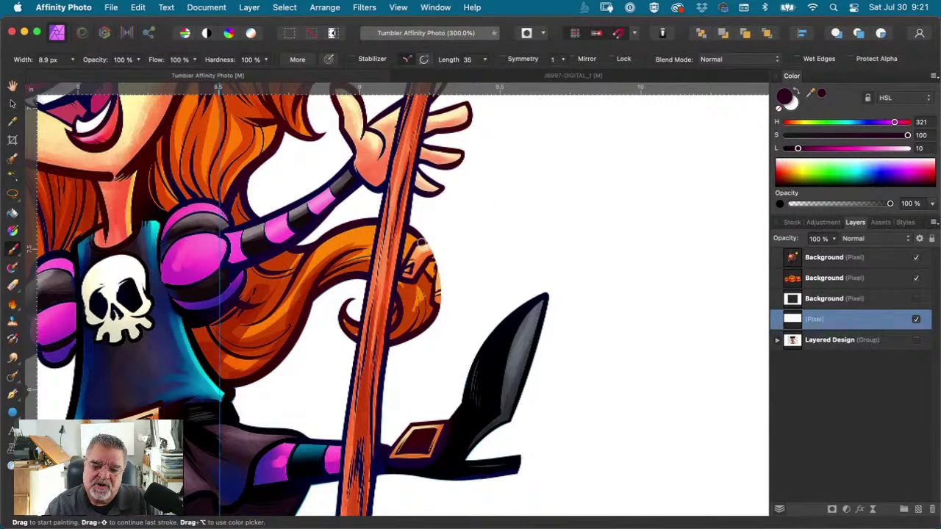
pyautogui.click(804, 259)
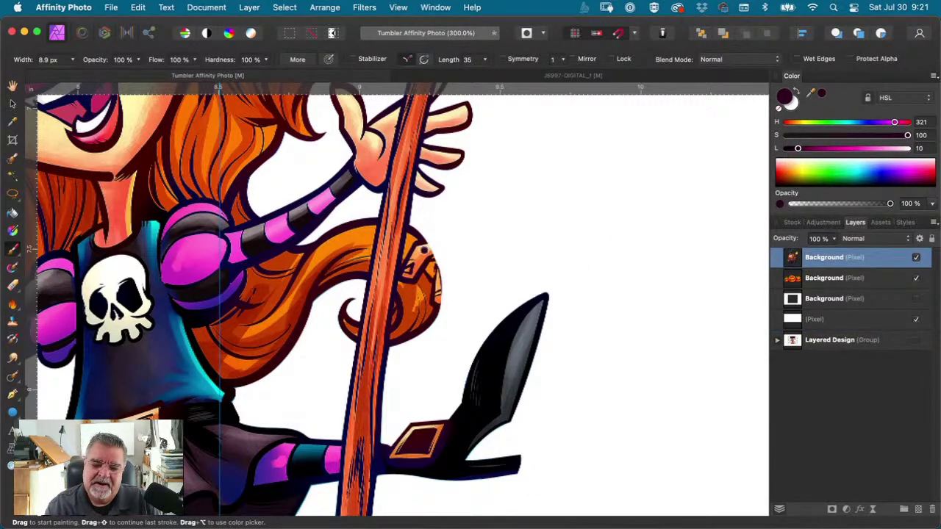
# Step: Try freehand brush strokes along the hair curl's edge and on the blank canvas, undoing each one
pyautogui.moveTo(437, 283)
pyautogui.mouseDown()
pyautogui.moveTo(439, 303)
pyautogui.moveTo(426, 318)
pyautogui.mouseUp()
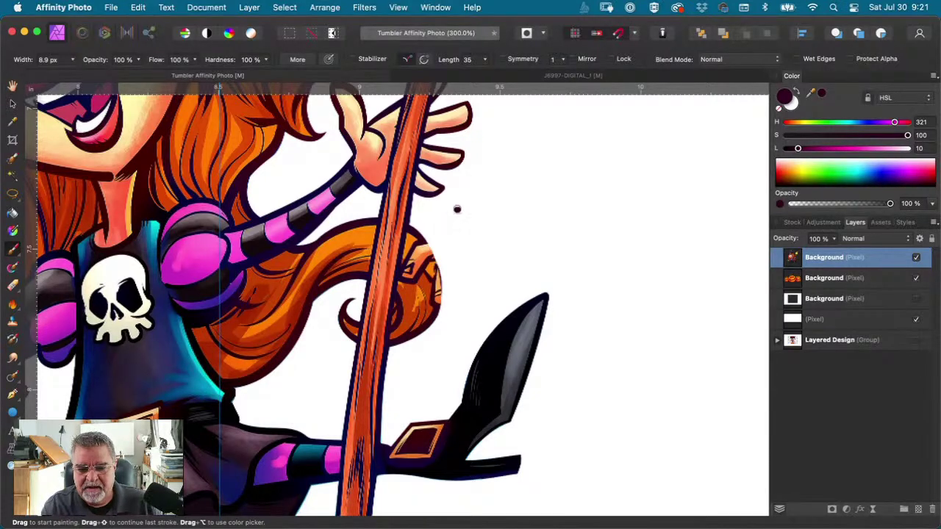
pyautogui.press('super+z')
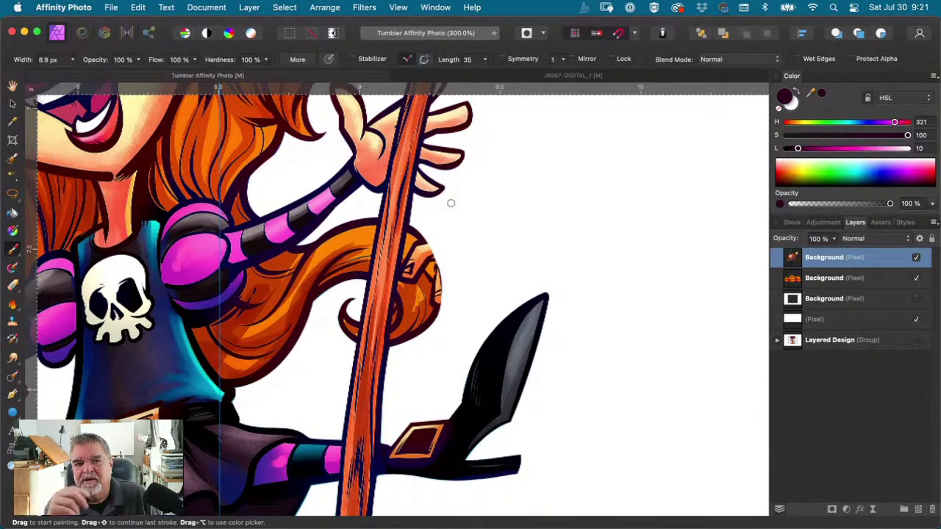
pyautogui.moveTo(680, 135)
pyautogui.mouseDown()
pyautogui.moveTo(607, 136)
pyautogui.moveTo(536, 172)
pyautogui.moveTo(505, 243)
pyautogui.mouseUp()
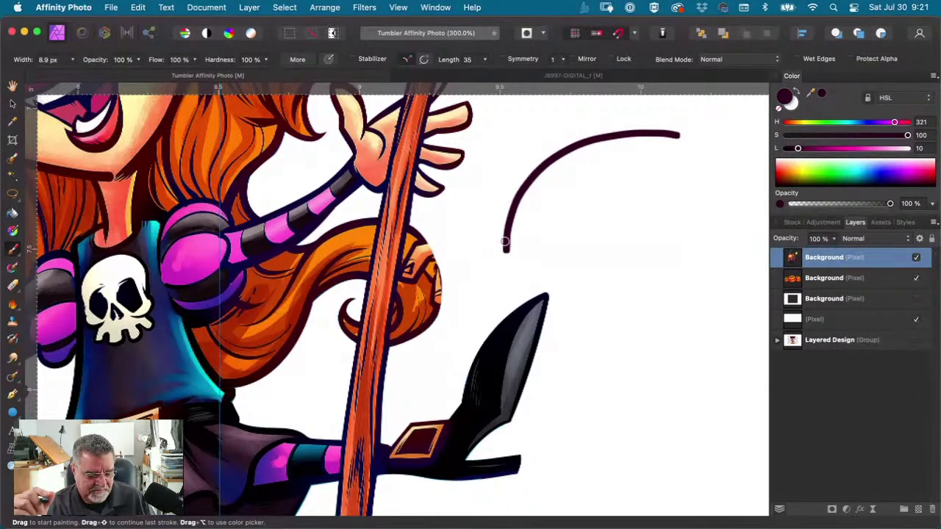
pyautogui.press('super+z')
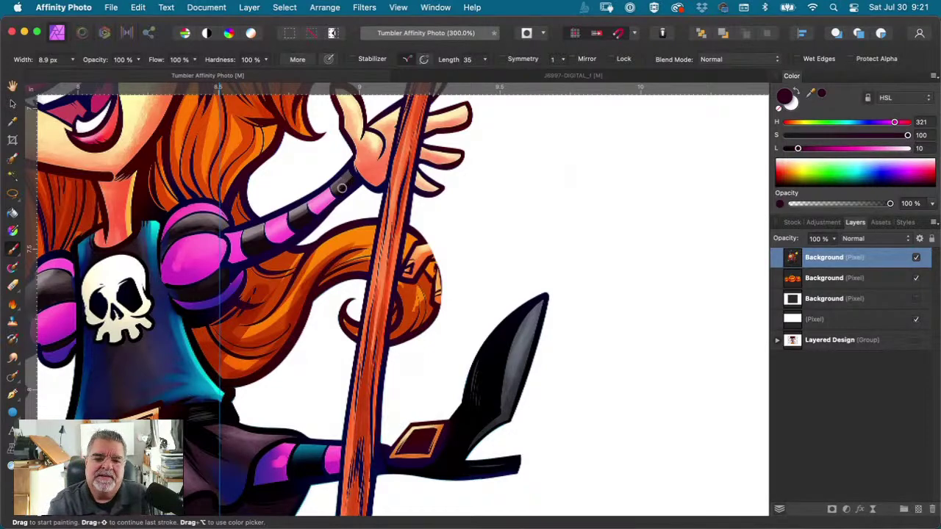
# Step: Try outlining the hair curl with the brush stabilizer enabled, undoing each stroke and disabling the stabilizer again
pyautogui.click(353, 61)
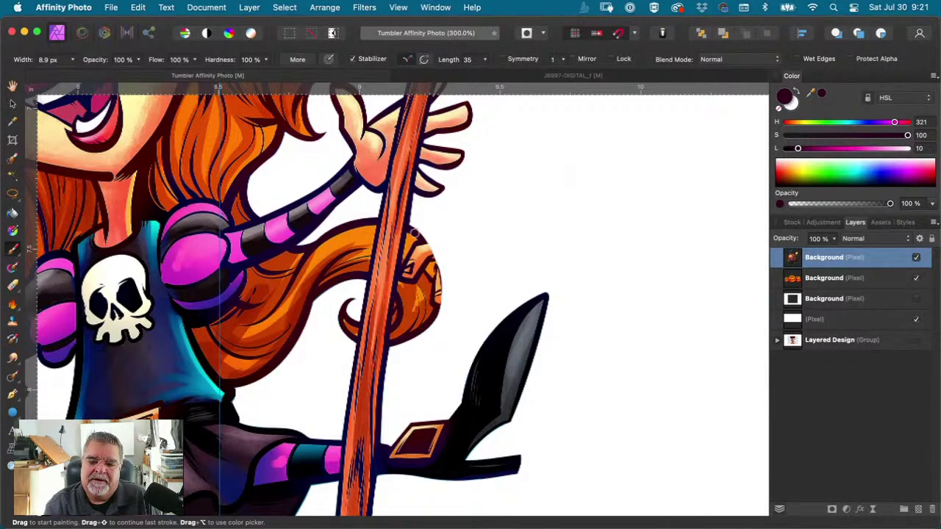
pyautogui.moveTo(421, 240)
pyautogui.mouseDown()
pyautogui.moveTo(441, 304)
pyautogui.moveTo(439, 320)
pyautogui.moveTo(415, 337)
pyautogui.mouseUp()
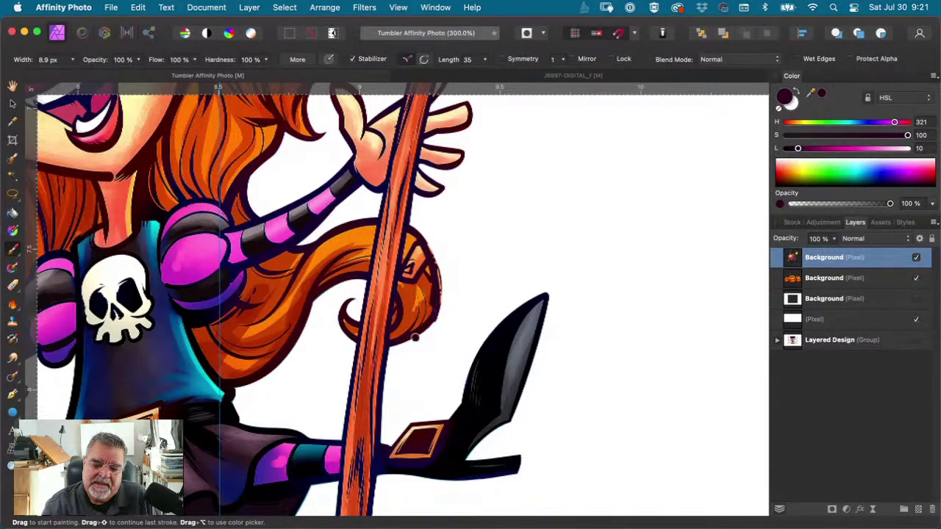
pyautogui.press('super+z')
pyautogui.moveTo(416, 233)
pyautogui.mouseDown()
pyautogui.moveTo(436, 277)
pyautogui.moveTo(439, 323)
pyautogui.moveTo(425, 340)
pyautogui.moveTo(391, 348)
pyautogui.mouseUp()
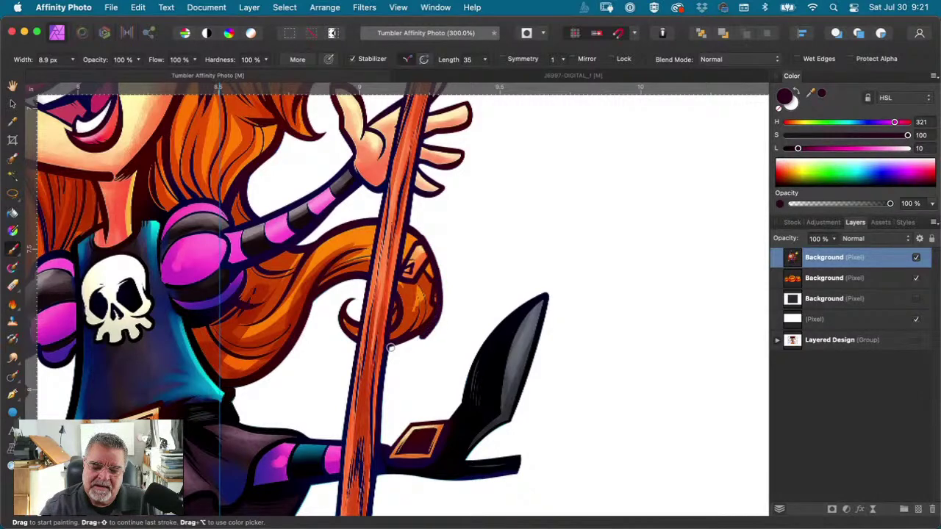
pyautogui.press('super+z')
pyautogui.moveTo(416, 234)
pyautogui.mouseDown()
pyautogui.moveTo(438, 280)
pyautogui.moveTo(428, 325)
pyautogui.mouseUp()
pyautogui.press('super+z')
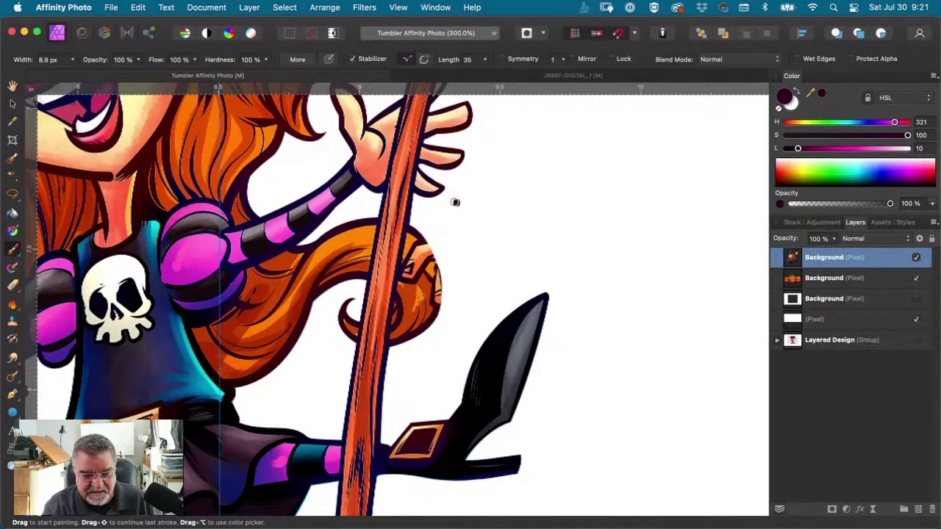
pyautogui.click(353, 60)
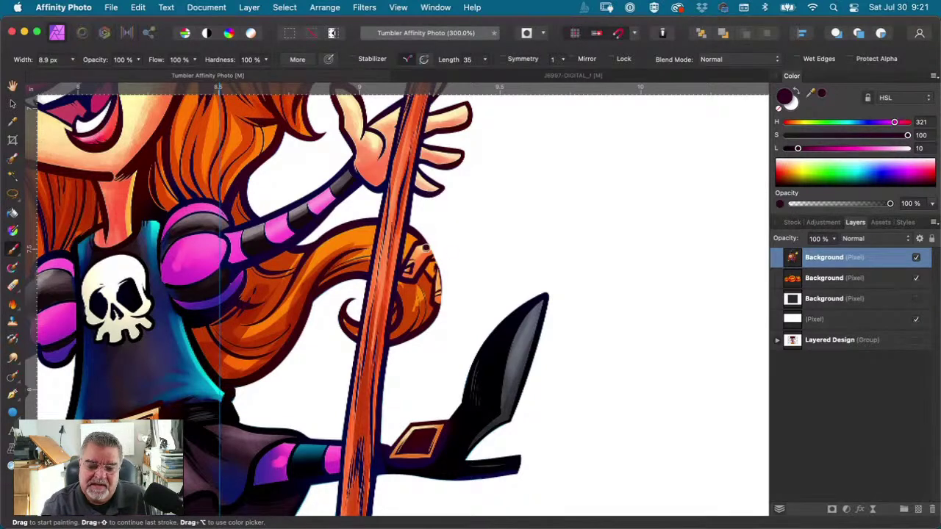
# Step: Redraw the hair curl's dark outer outline freehand and reduce the Eraser width to 5.5 px for cleanup
pyautogui.moveTo(423, 243)
pyautogui.mouseDown()
pyautogui.moveTo(437, 301)
pyautogui.moveTo(421, 337)
pyautogui.mouseUp()
pyautogui.press('e')
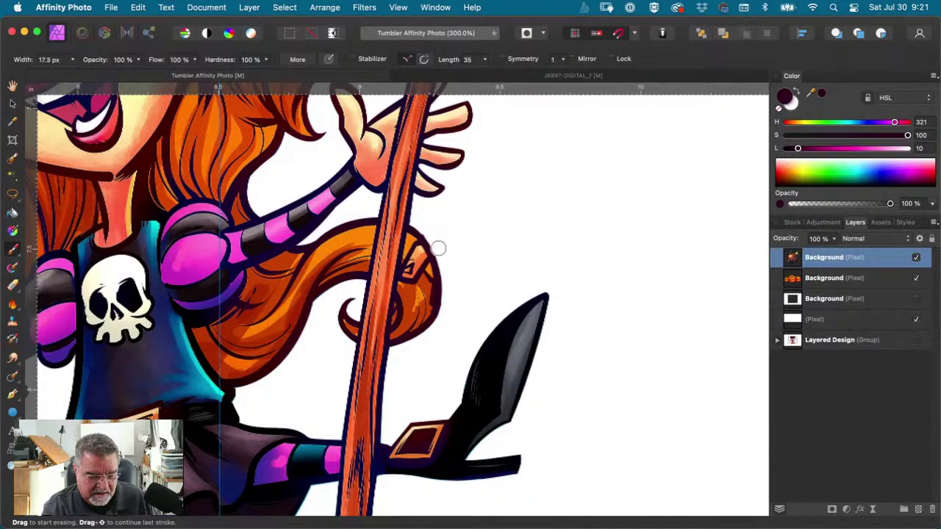
pyautogui.press('[')
pyautogui.press('[')
pyautogui.press('[')
pyautogui.press('[')
pyautogui.press('[')
pyautogui.press('[')
pyautogui.press('[')
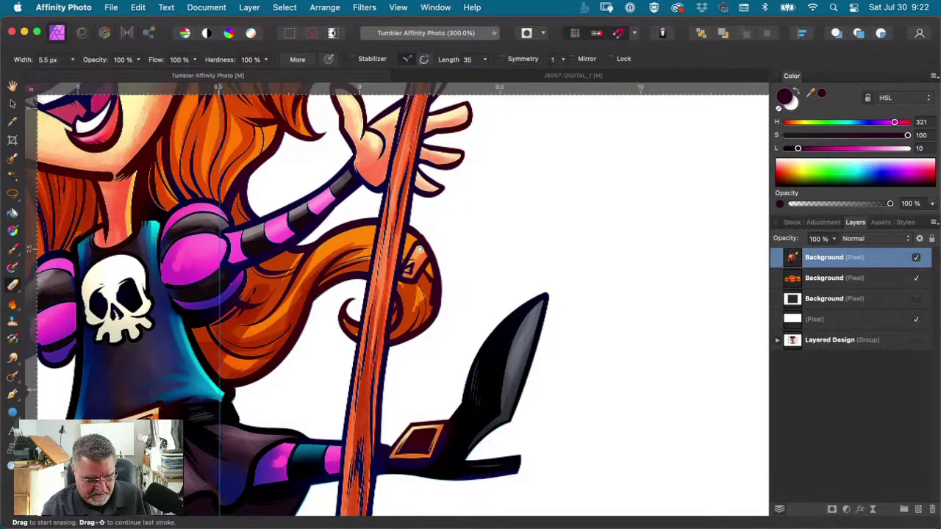
# Step: Paint over the leftover marks inside the hair curl with its sampled orange and darker orange, using brush widths of 7.6 and 3.4 px
pyautogui.press('b')
pyautogui.moveTo(417, 241); pyautogui.dragTo(409, 240)
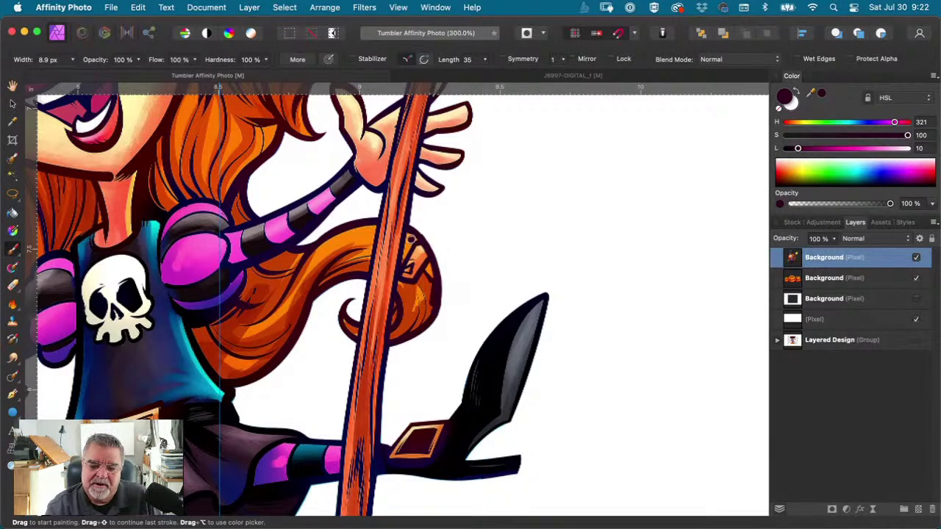
pyautogui.keyDown('alt'); pyautogui.click(412, 243); pyautogui.keyUp('alt')
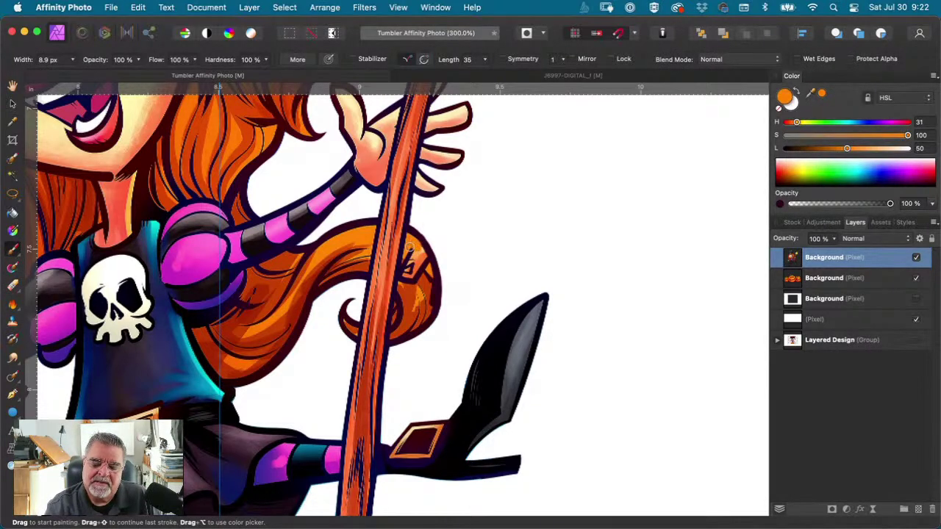
pyautogui.press('[')
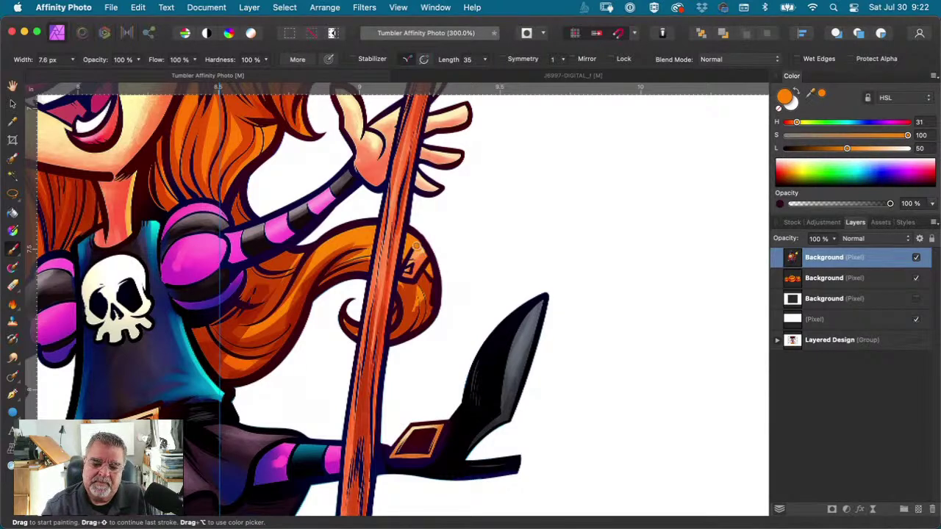
pyautogui.moveTo(417, 245); pyautogui.dragTo(425, 259)
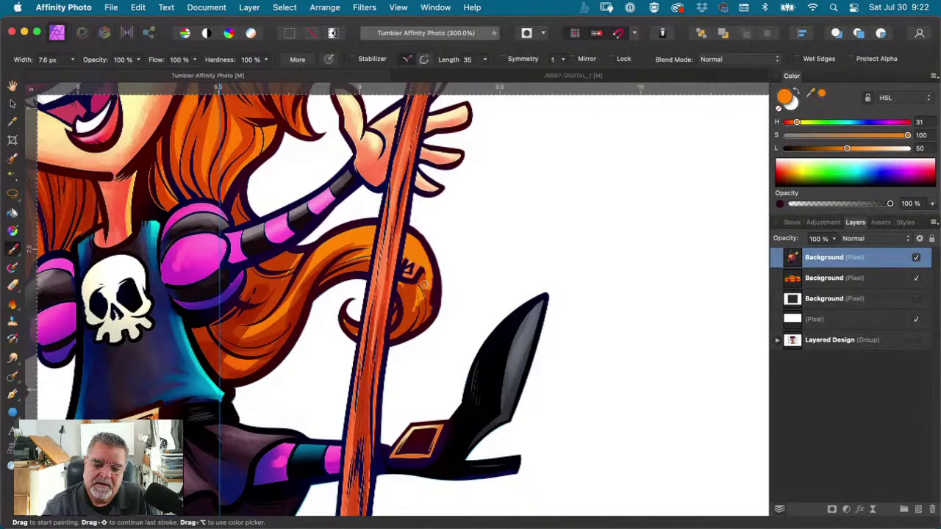
pyautogui.moveTo(411, 271); pyautogui.dragTo(414, 275)
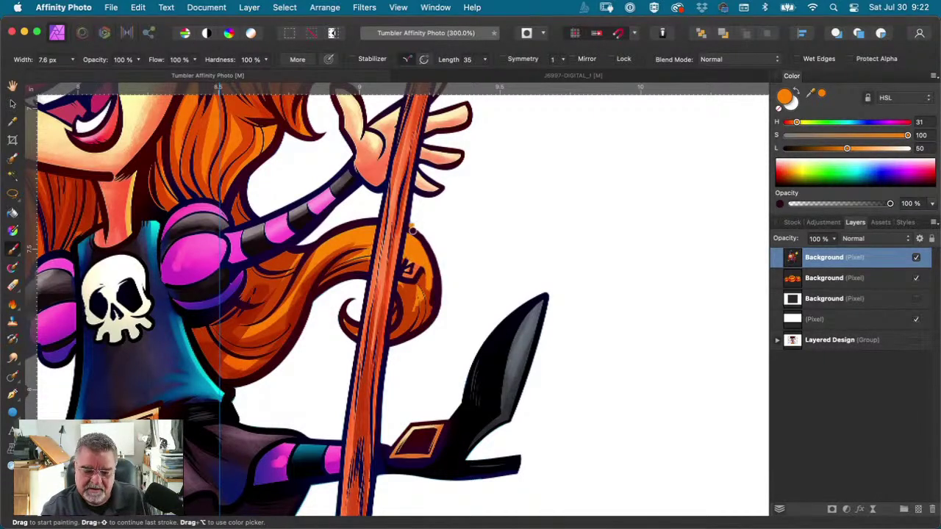
pyautogui.keyDown('alt'); pyautogui.click(412, 292); pyautogui.keyUp('alt')
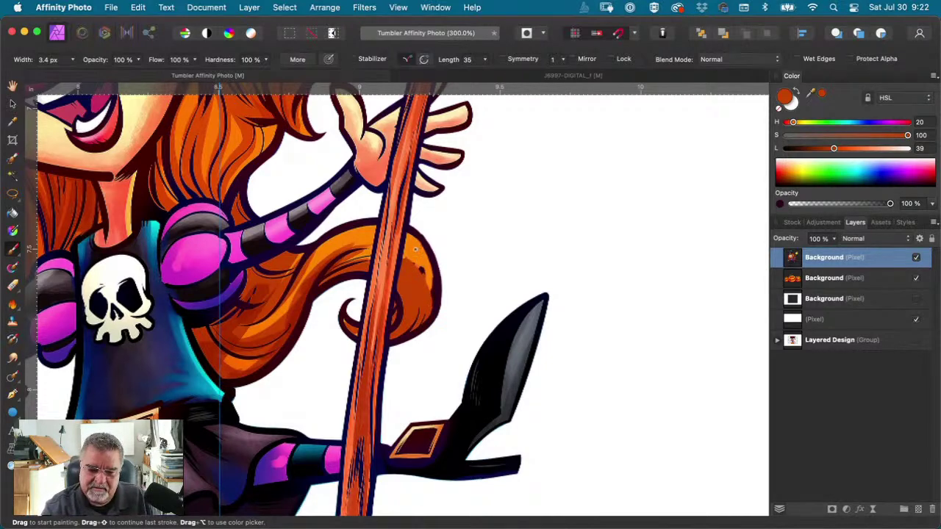
pyautogui.keyDown('alt'); pyautogui.click(410, 229); pyautogui.keyUp('alt')
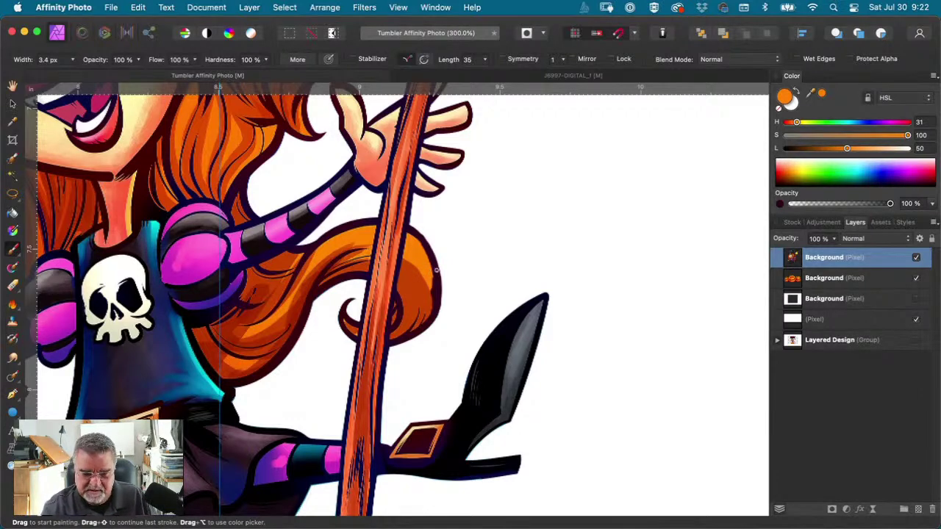
# Step: Sample the hair curl's dark outline colour, and enlarge the witch proportionally to nearly fill the width between the outer guides
pyautogui.keyDown('alt'); pyautogui.click(435, 267); pyautogui.keyUp('alt')
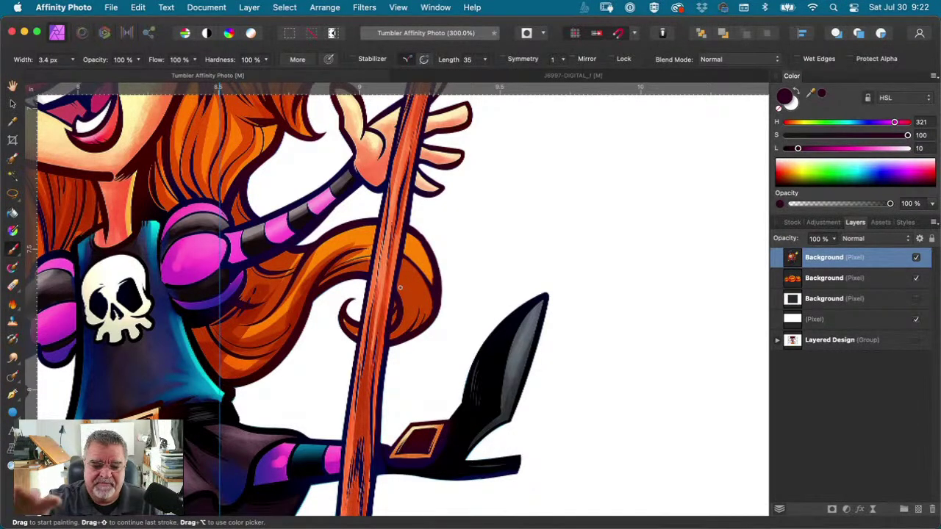
pyautogui.press('super+0')
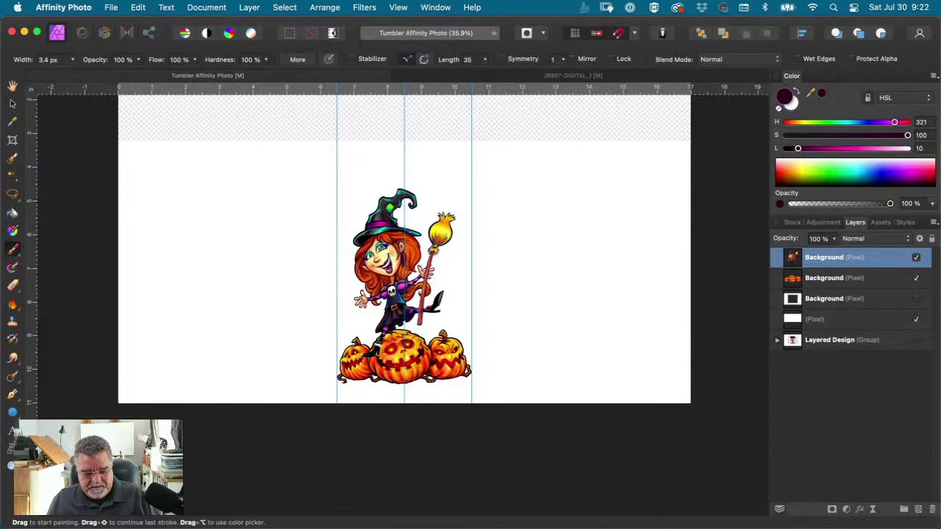
pyautogui.press('v')
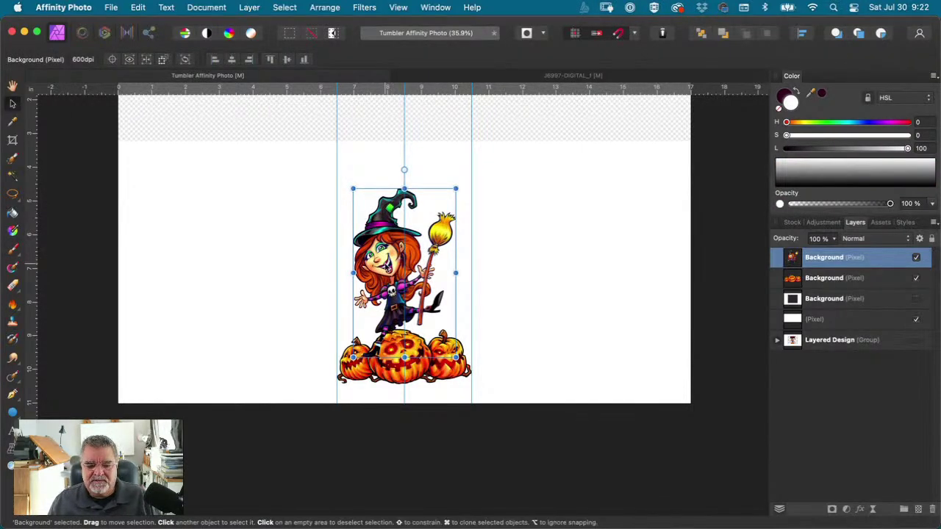
pyautogui.moveTo(456, 189); pyautogui.dragTo(471, 162)
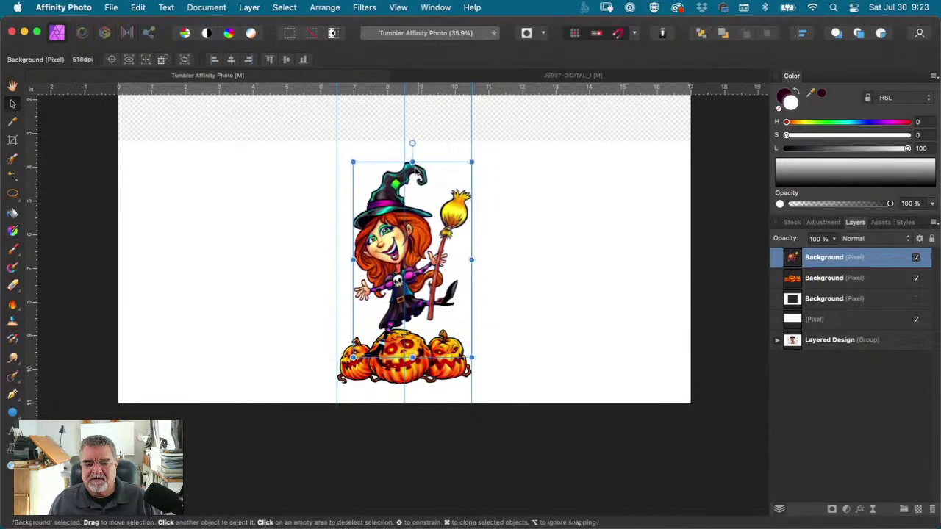
pyautogui.moveTo(353, 163); pyautogui.dragTo(335, 149)
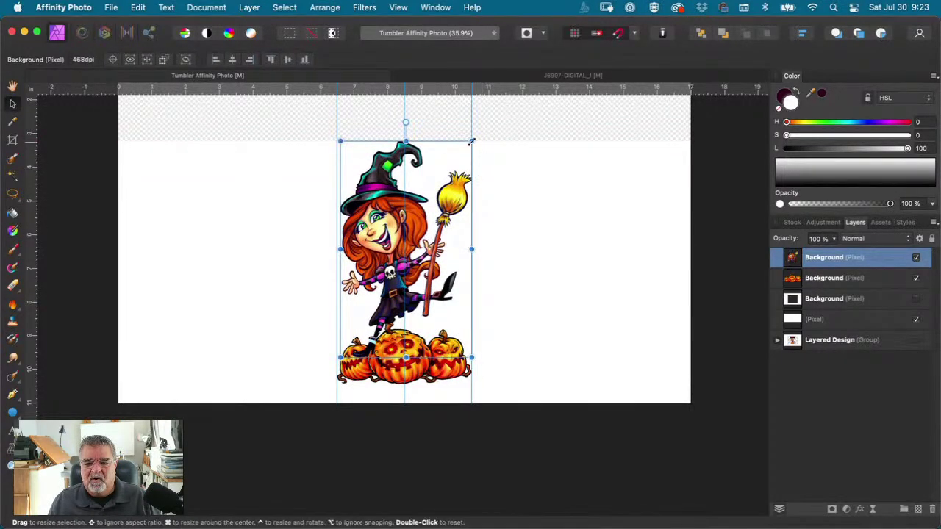
pyautogui.hotkey('ctrl', 'z')
pyautogui.click(445, 257)
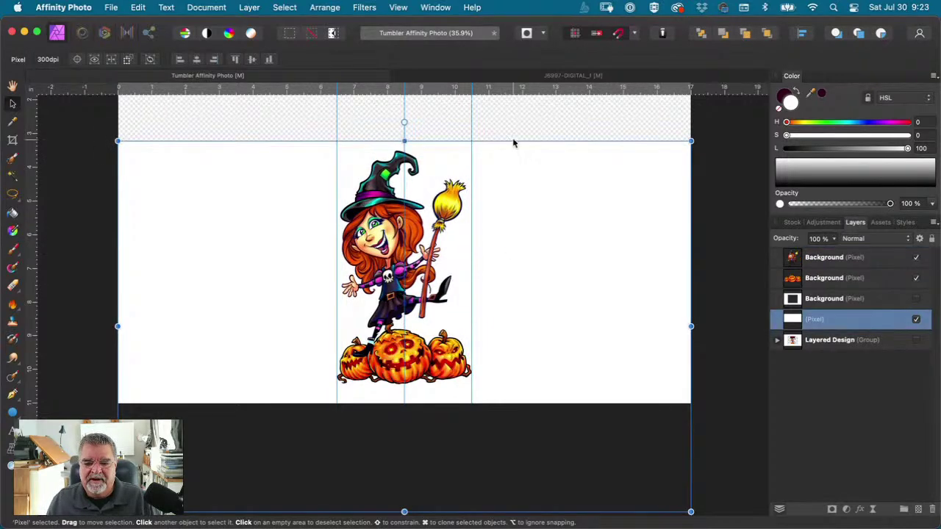
# Step: Move the white backing layer up so it covers the entire tumbler page
pyautogui.click(700, 172)
pyautogui.scroll(1, 647, 310)
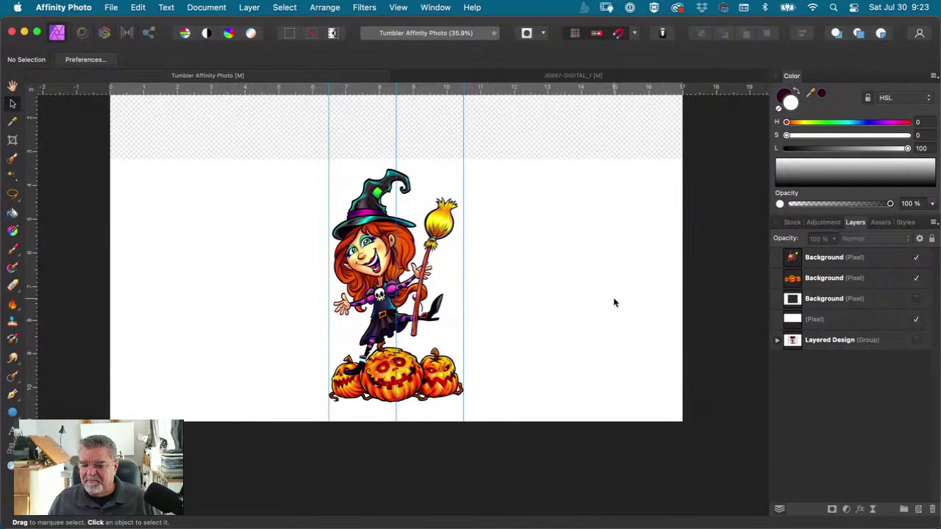
pyautogui.moveTo(613, 301); pyautogui.dragTo(614, 229)
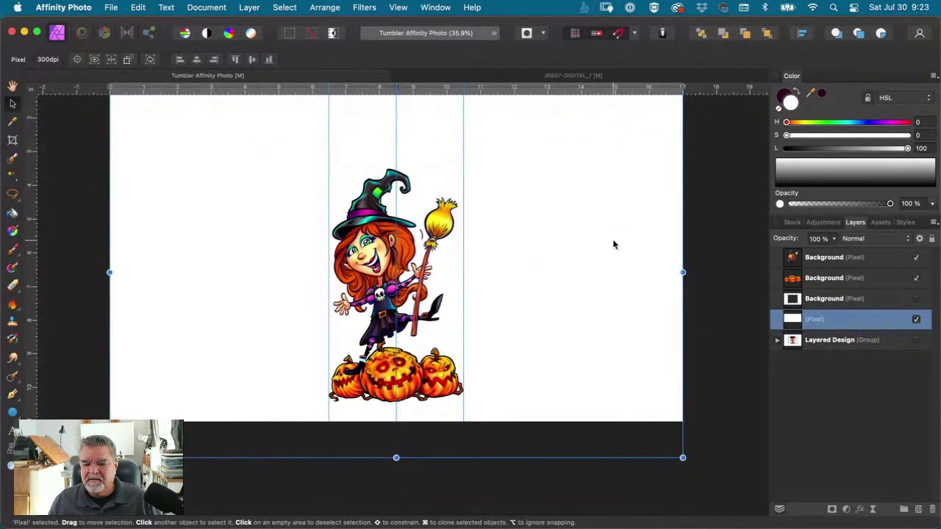
pyautogui.scroll(4, 614, 246)
pyautogui.moveTo(610, 370); pyautogui.dragTo(610, 344)
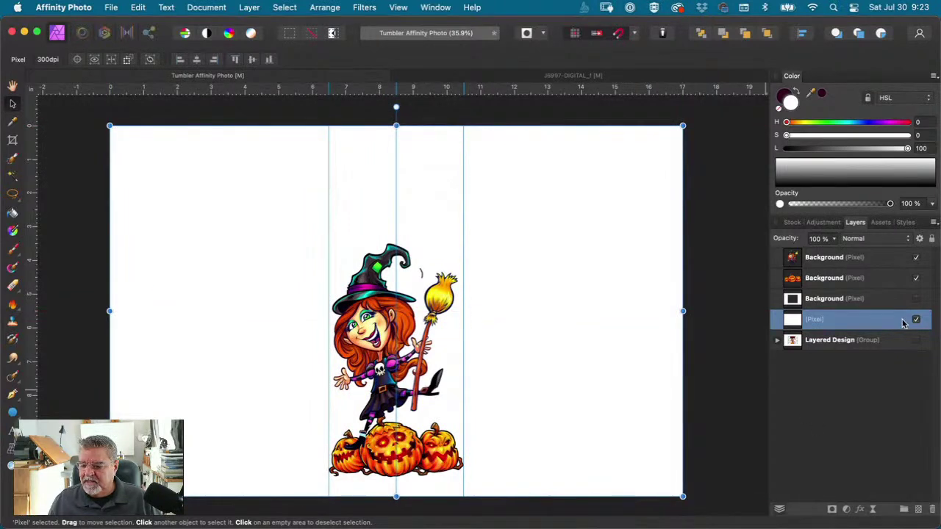
# Step: Lock the white backing layer and deselect it
pyautogui.click(891, 410)
pyautogui.click(887, 322)
pyautogui.rightClick(904, 323)
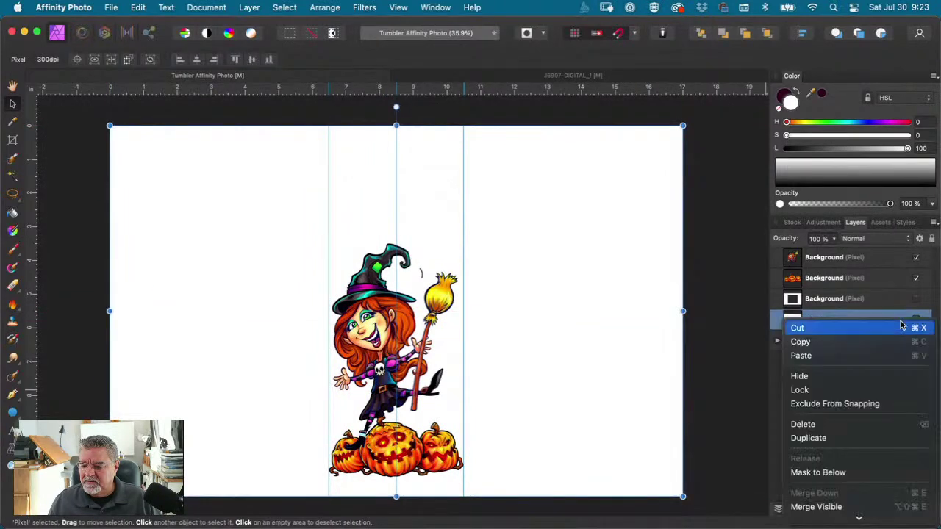
pyautogui.click(799, 389)
pyautogui.click(717, 221)
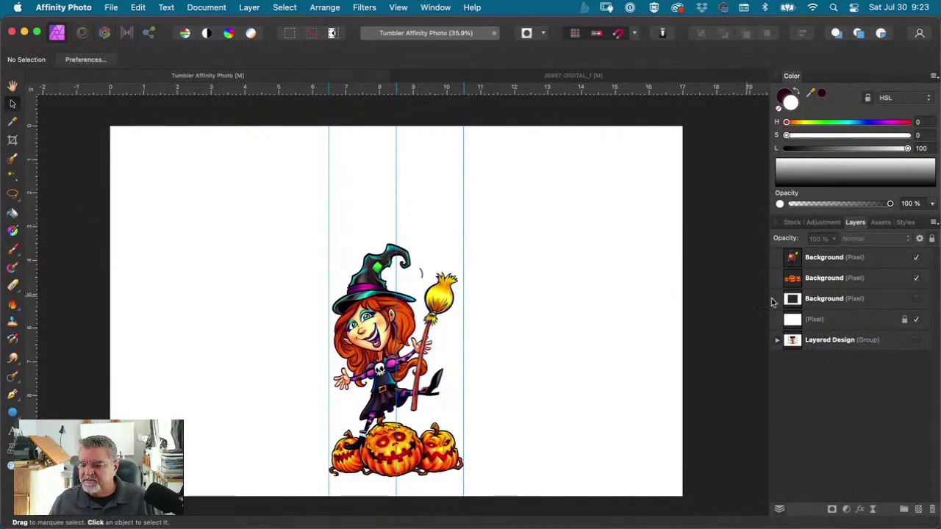
# Step: Check whether the stray mark between the hat and broom belongs to the white backing layer by hiding and showing that layer
pyautogui.click(916, 320)
pyautogui.click(917, 321)
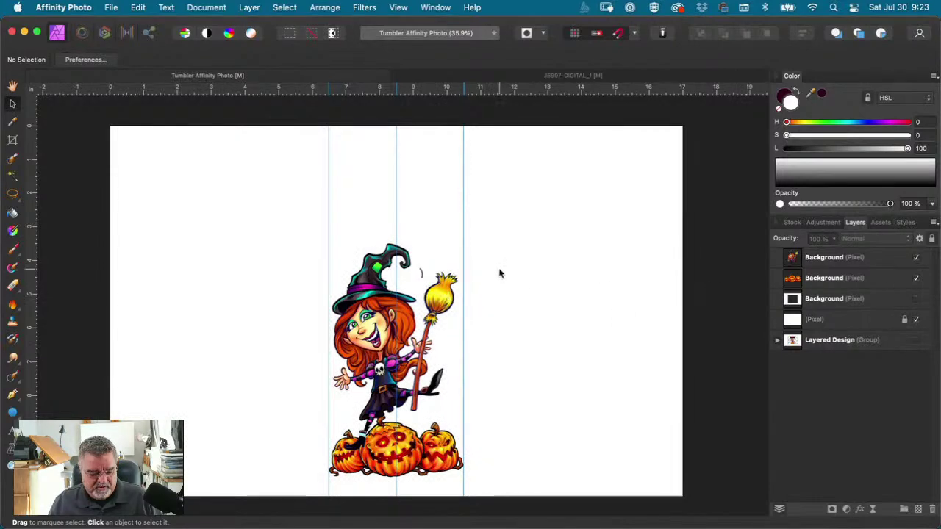
pyautogui.press('e')
pyautogui.hscroll(-1, 417, 272)
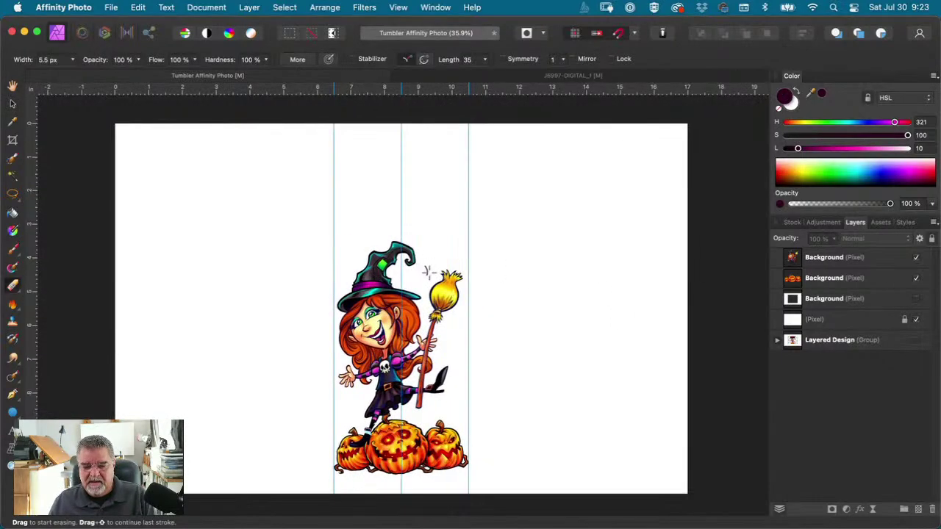
pyautogui.press(']')
pyautogui.click(916, 320)
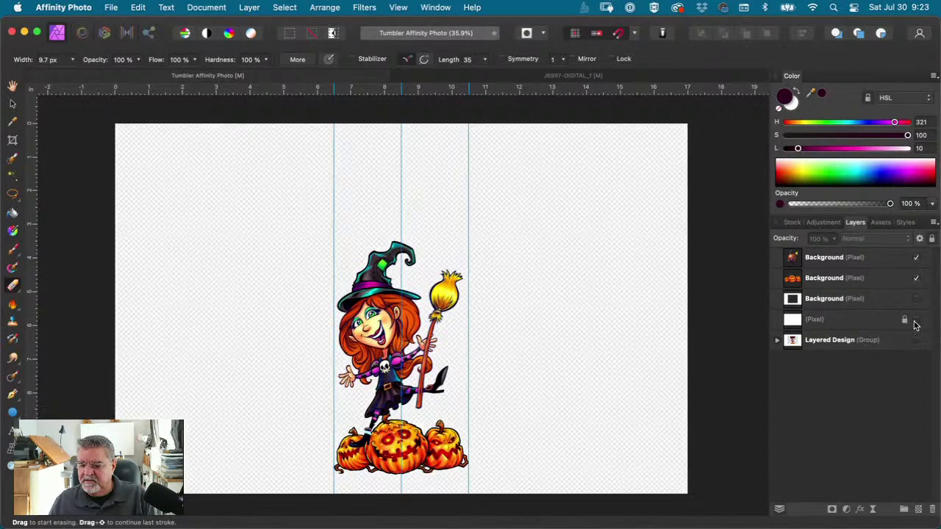
pyautogui.click(916, 320)
# Step: Cover the stray mark between the hat and broom with white on the backing layer, using a 72.7 px brush
pyautogui.click(886, 327)
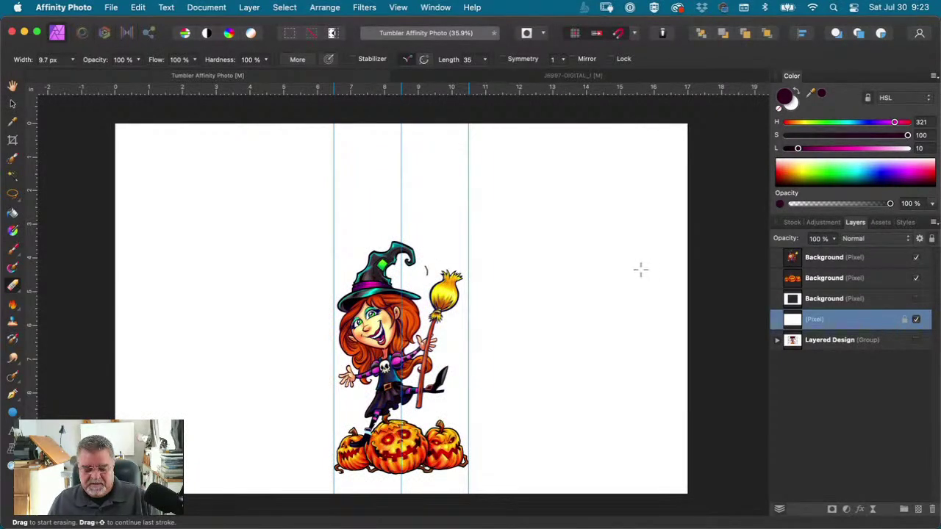
pyautogui.press('b')
pyautogui.press(']')
pyautogui.press(']')
pyautogui.press(']')
pyautogui.press(']')
pyautogui.press(']')
pyautogui.press(']')
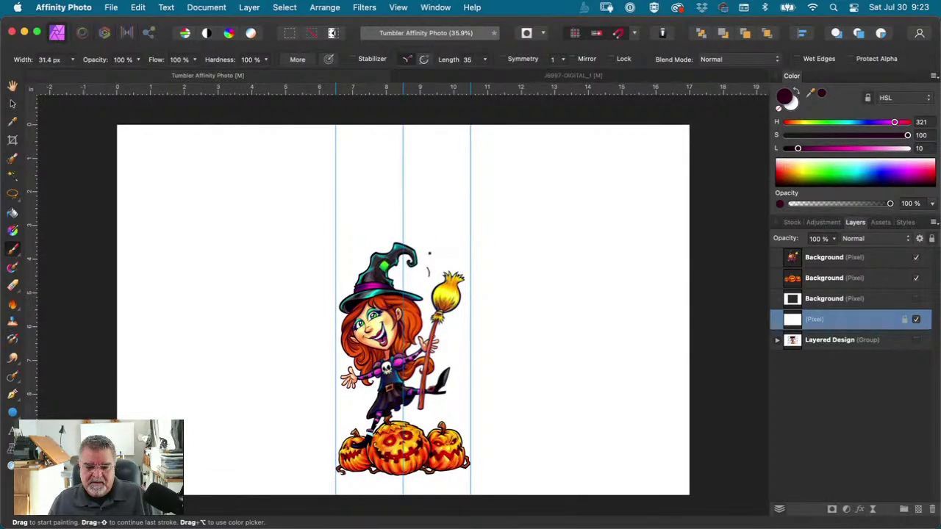
pyautogui.press('x')
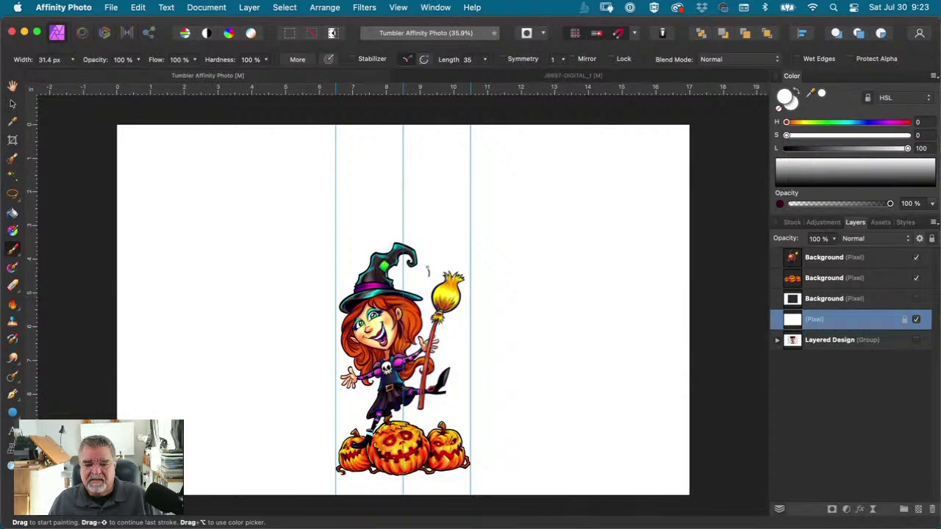
pyautogui.press(']')
pyautogui.press(']')
pyautogui.press(']')
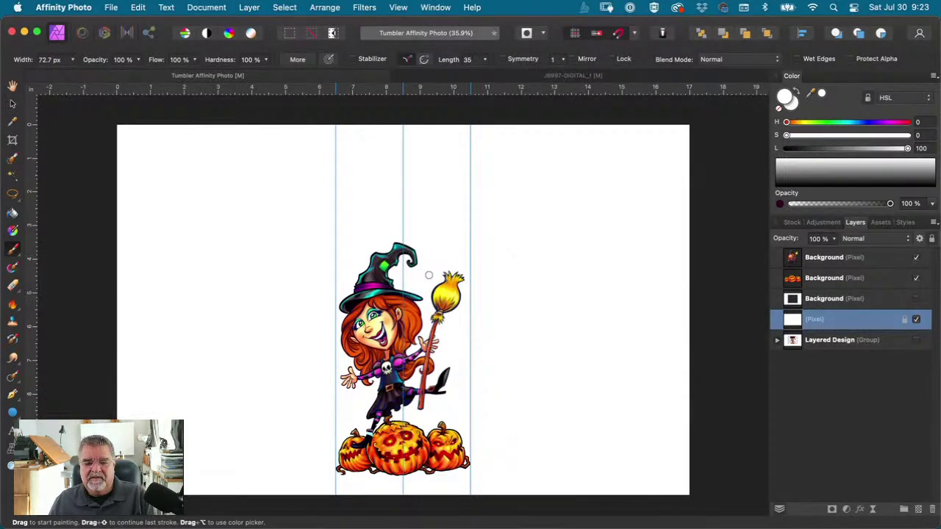
pyautogui.click(807, 388)
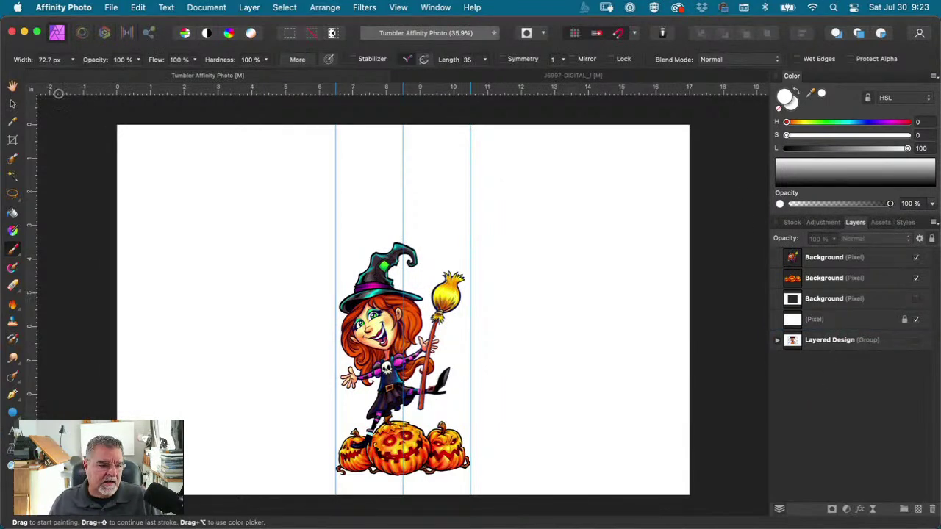
# Step: Paint over the white gap in the witch's lower leg on her layer with the leg's sampled black and a 12.2 px brush
pyautogui.click(12, 105)
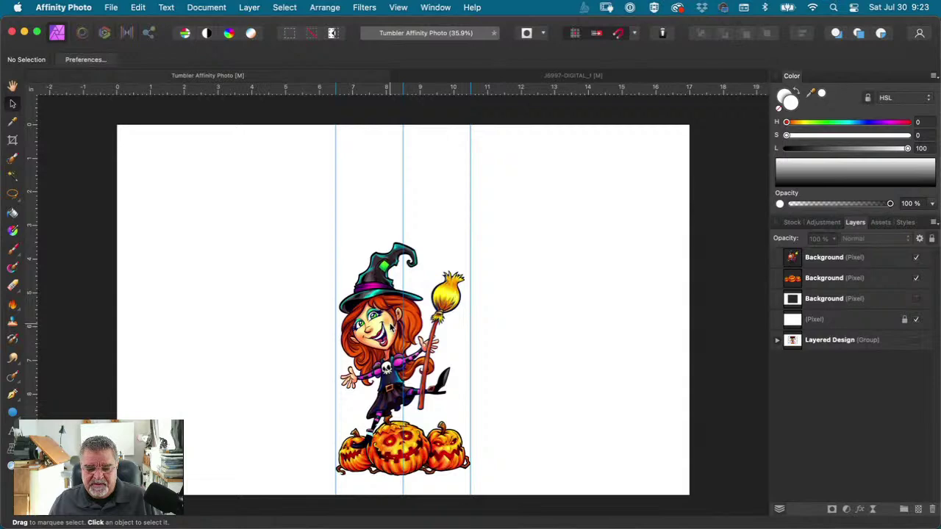
pyautogui.press('z')
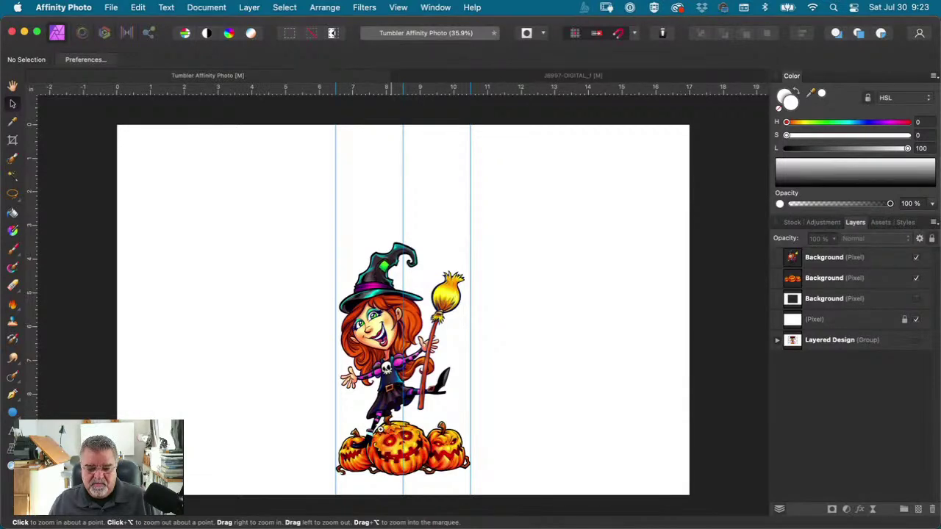
pyautogui.moveTo(393, 438); pyautogui.dragTo(473, 317)
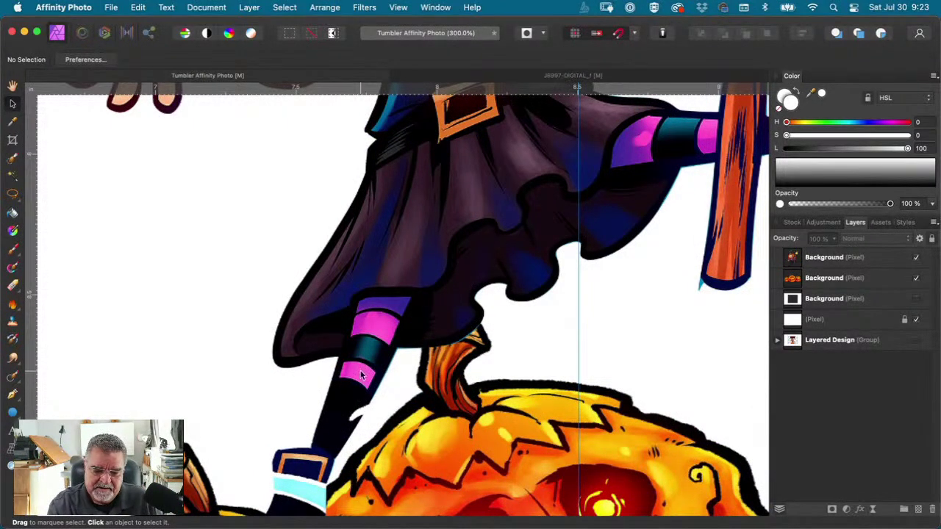
pyautogui.click(806, 262)
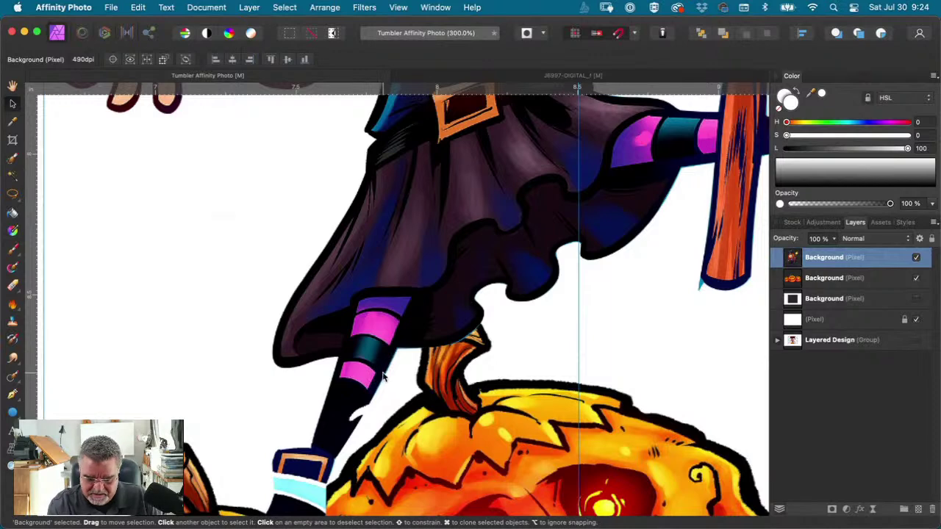
pyautogui.press('b')
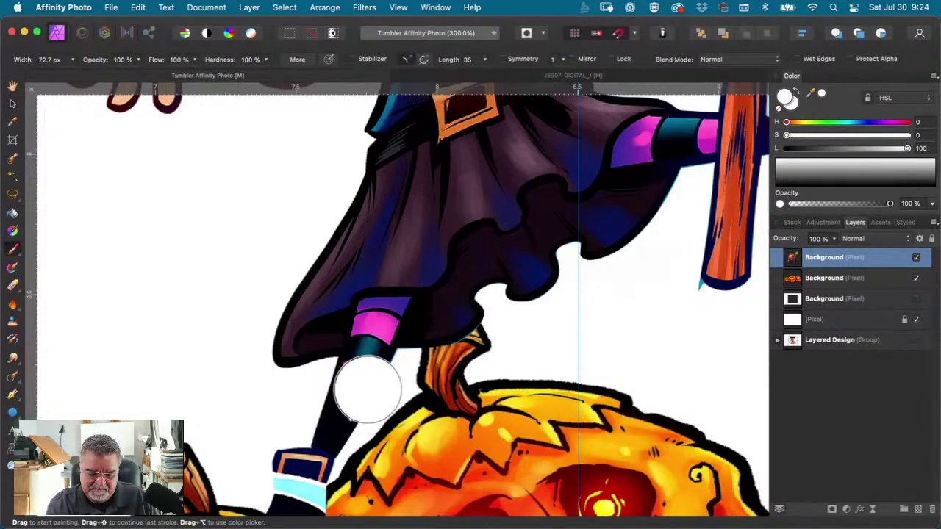
pyautogui.press('[')
pyautogui.press('[')
pyautogui.press('[')
pyautogui.press('[')
pyautogui.press('[')
pyautogui.press('[')
pyautogui.press('[')
pyautogui.press('[')
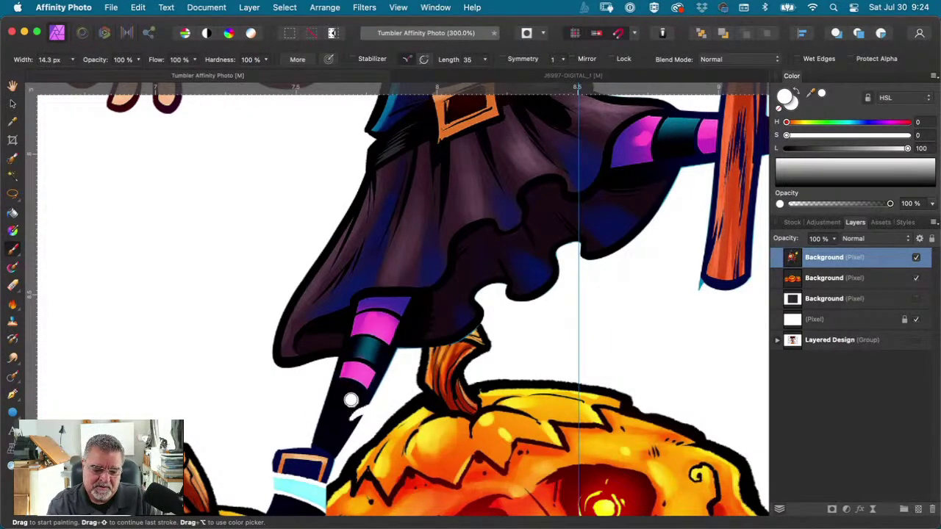
pyautogui.press('[')
pyautogui.keyDown('alt'); pyautogui.click(351, 399); pyautogui.keyUp('alt')
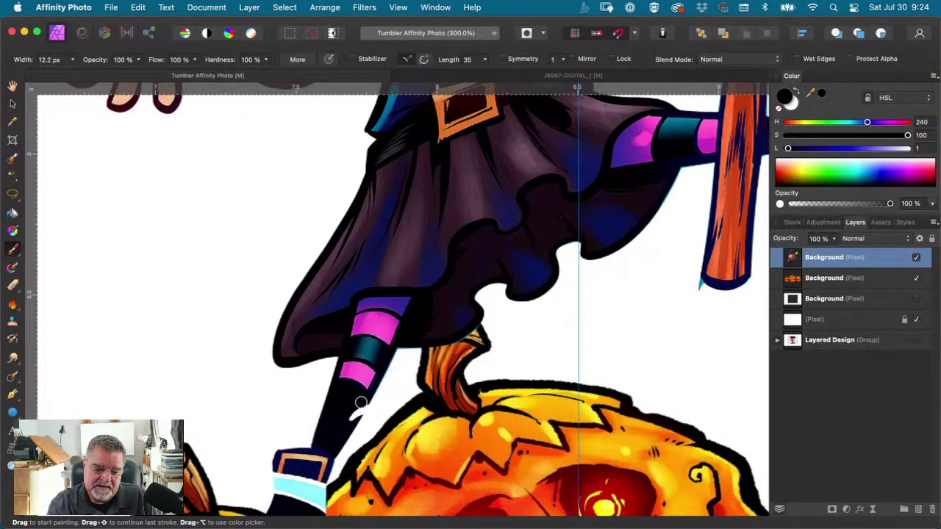
pyautogui.moveTo(361, 402); pyautogui.dragTo(342, 425)
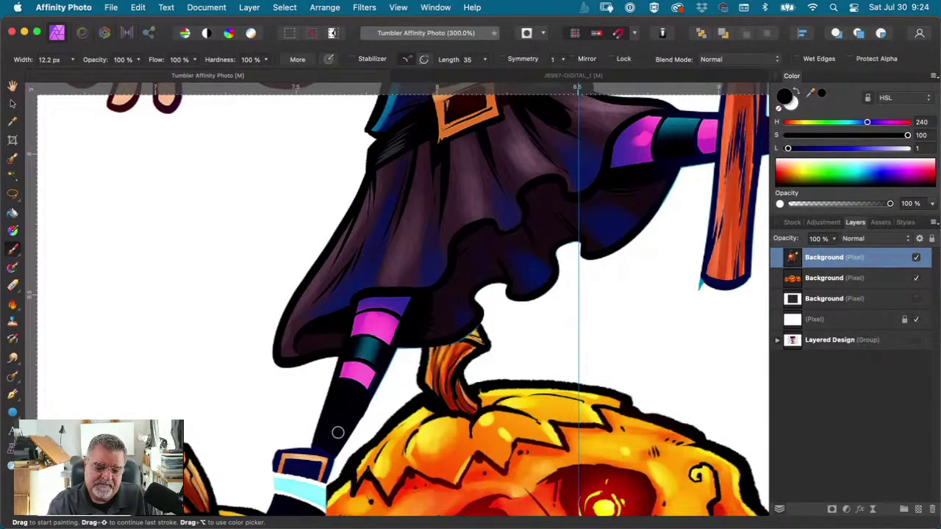
pyautogui.press('super+0')
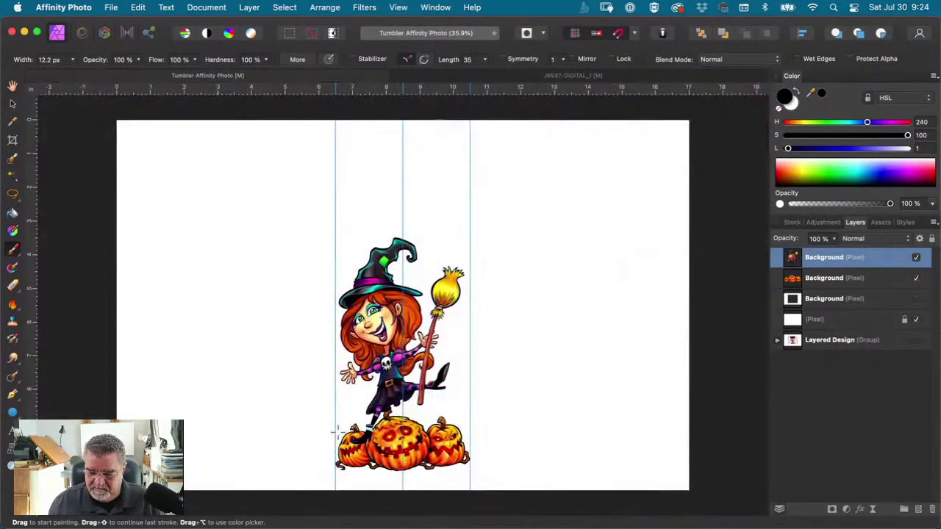
# Step: Enlarge and lower the witch slightly between the guides, and place her layer beneath the pumpkins layer
pyautogui.click(13, 103)
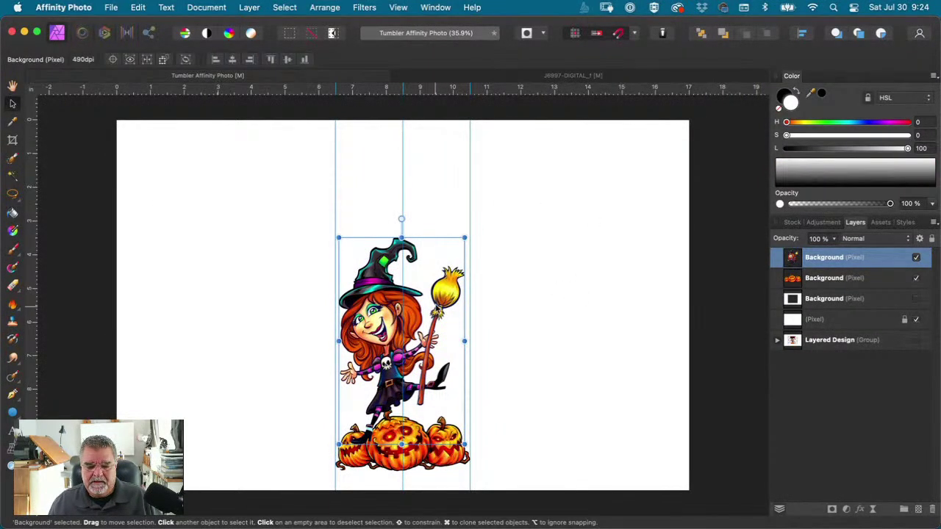
pyautogui.moveTo(466, 235); pyautogui.dragTo(471, 228)
pyautogui.moveTo(385, 324); pyautogui.dragTo(382, 333)
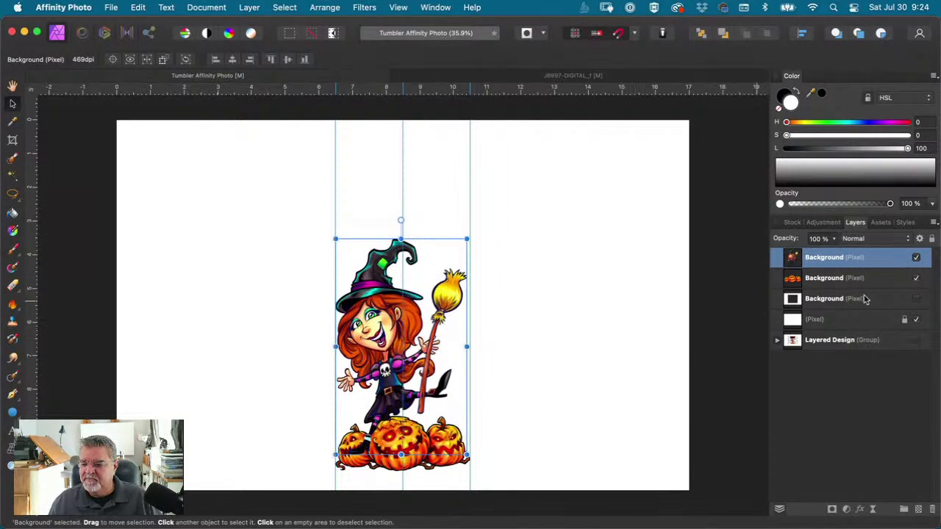
pyautogui.moveTo(793, 262); pyautogui.dragTo(792, 288)
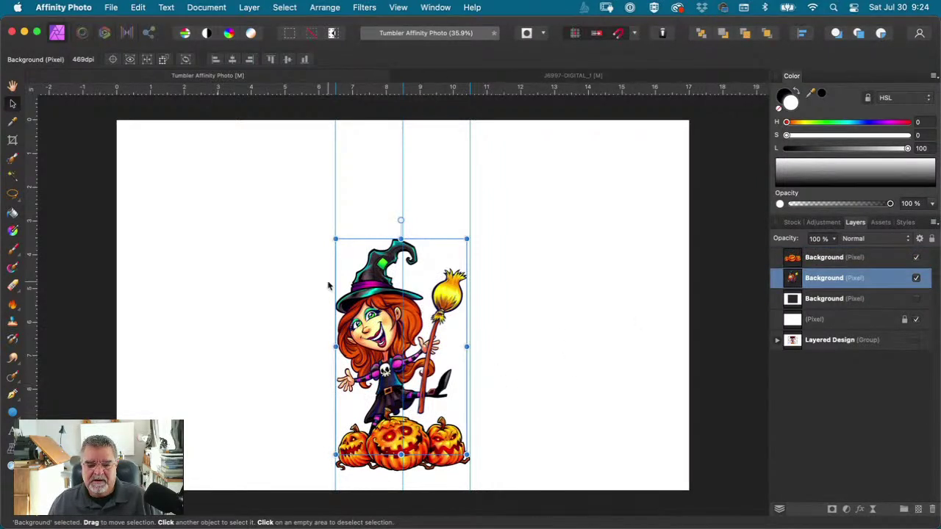
pyautogui.click(294, 244)
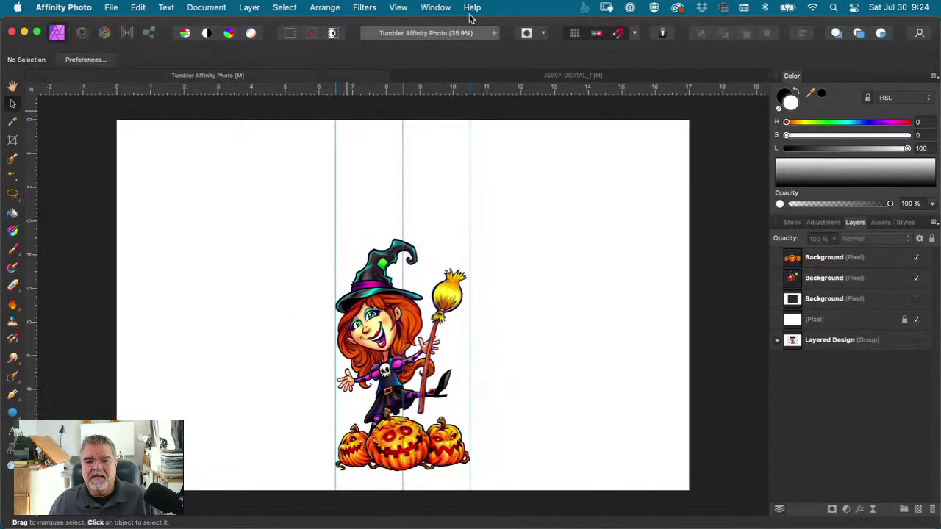
# Step: Hide the document guides and activate the Artistic Text tool
pyautogui.click(397, 7)
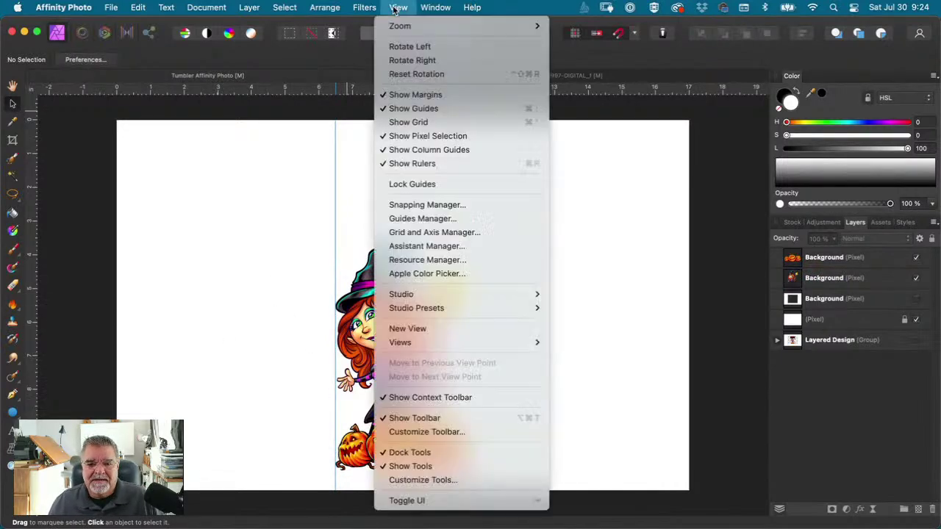
pyautogui.click(399, 110)
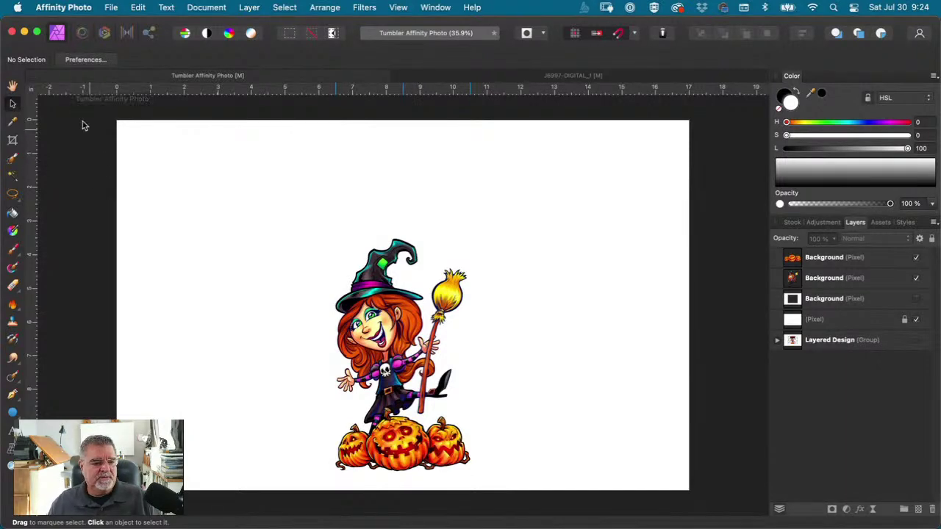
pyautogui.click(12, 431)
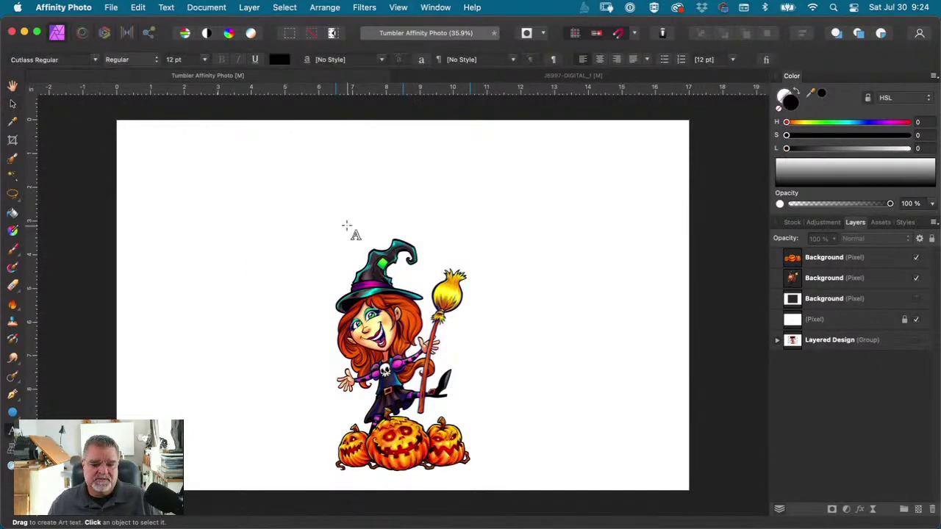
# Step: Add the artistic text "Witch's Brew" in Cutlass Regular at 96 pt above the witch
pyautogui.click(364, 180)
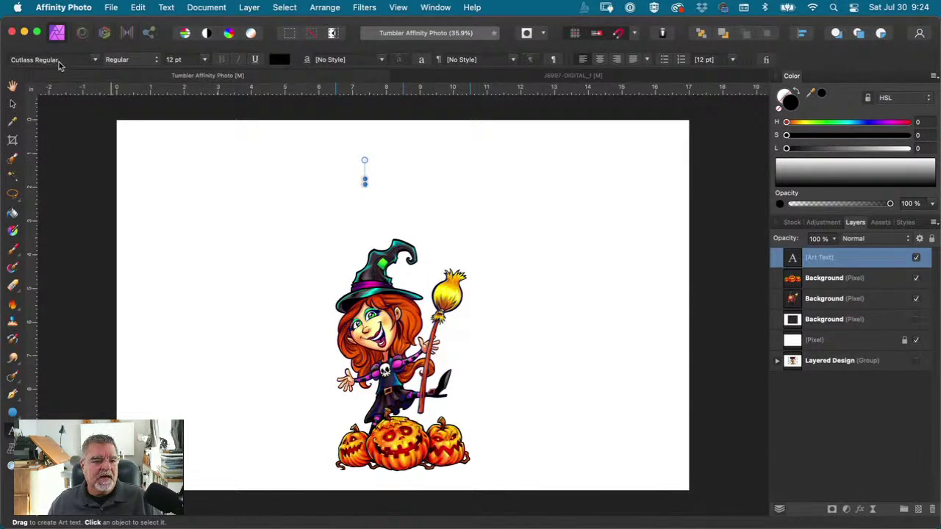
pyautogui.click(204, 60)
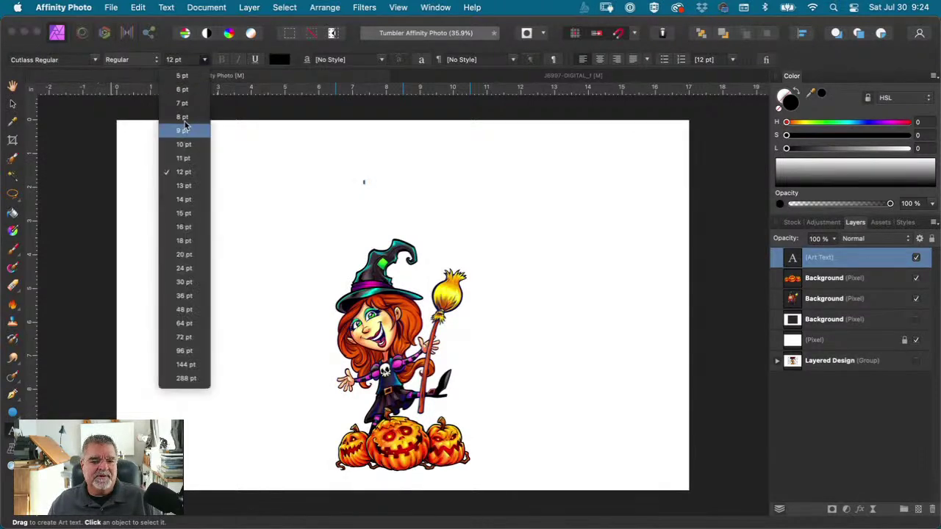
pyautogui.click(185, 351)
pyautogui.write('B')
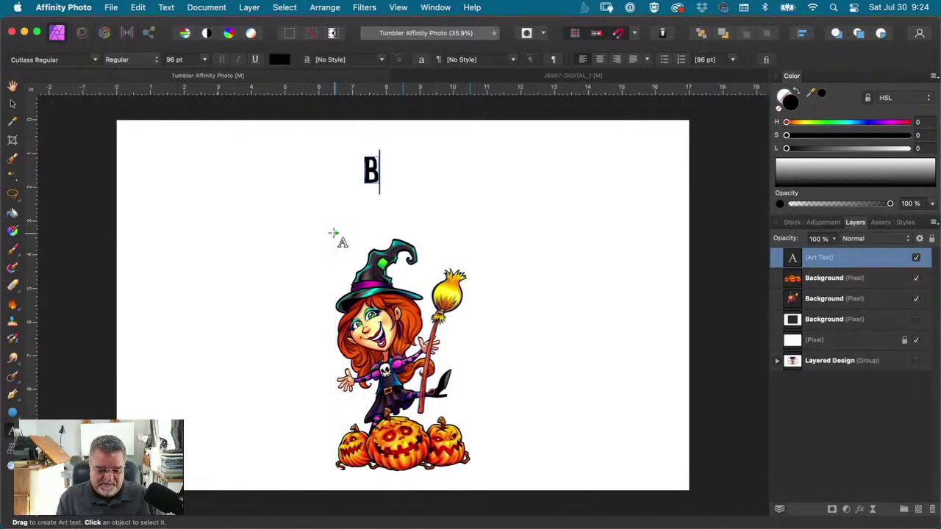
pyautogui.press('BackSpace')
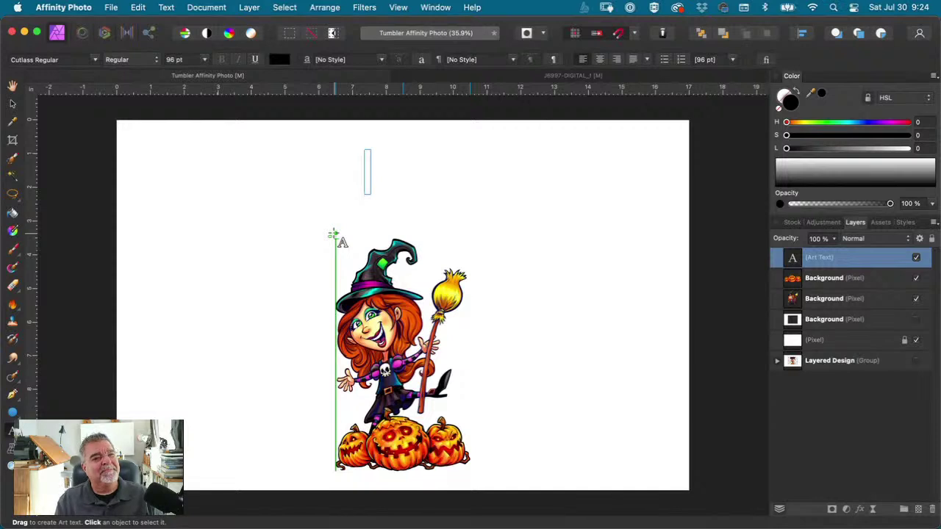
pyautogui.write('Wit')
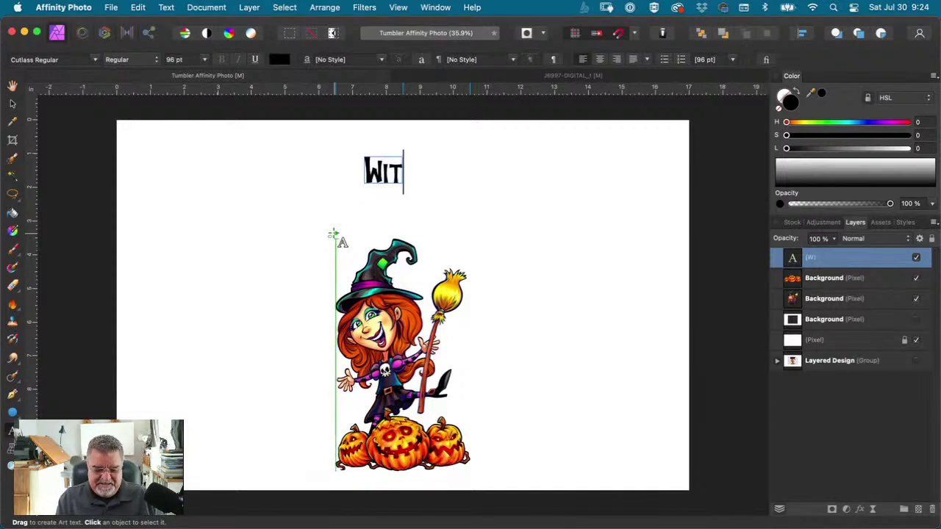
pyautogui.write("ch's Brew")
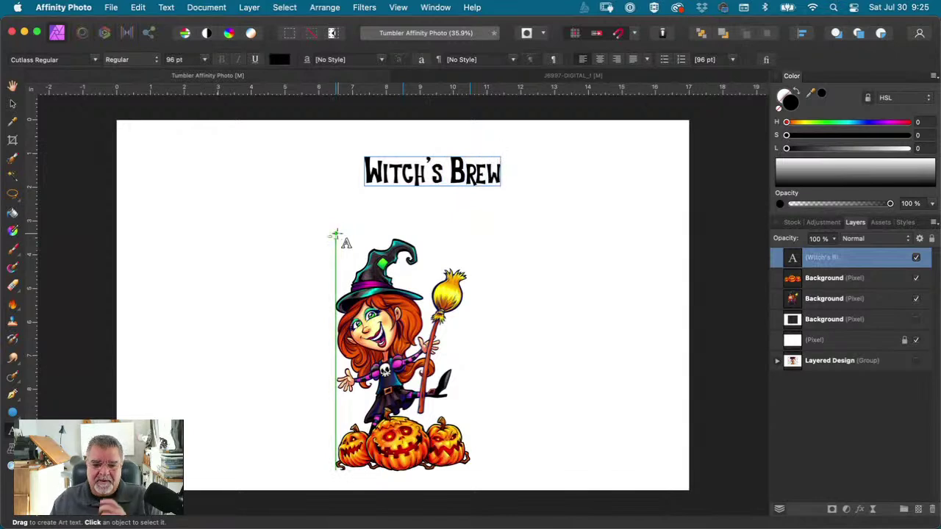
pyautogui.press('Escape')
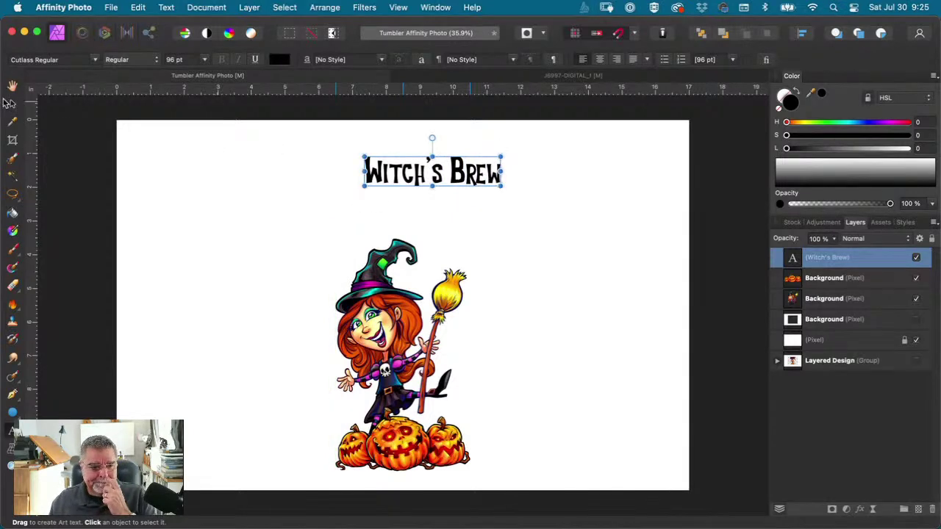
# Step: Enlarge the "Witch's Brew" text to 138.2 pt and position it above the witch's hat, leaving a gap
pyautogui.moveTo(397, 173); pyautogui.dragTo(399, 194)
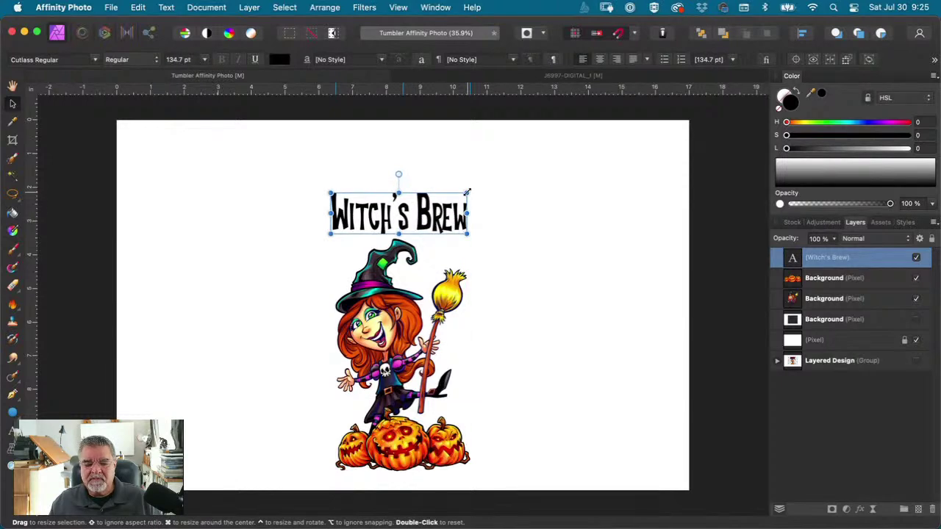
pyautogui.moveTo(467, 191); pyautogui.dragTo(473, 190)
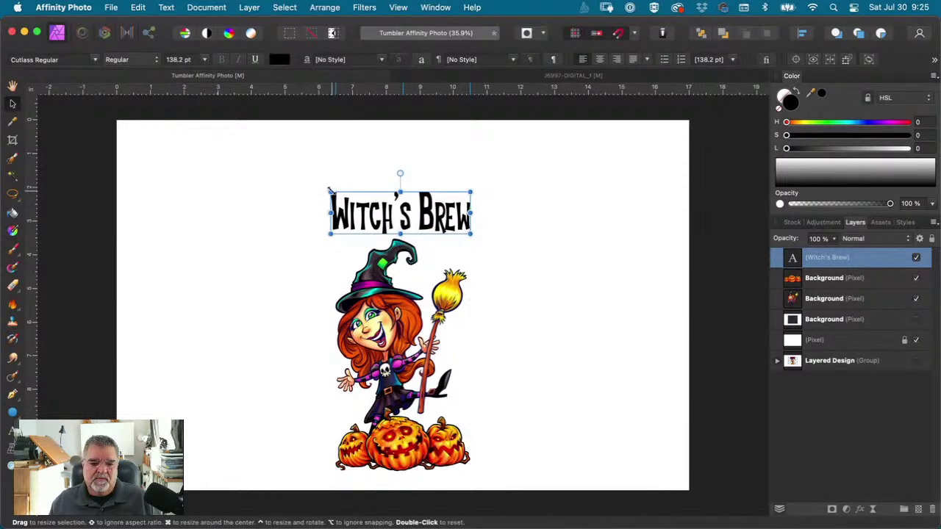
pyautogui.moveTo(435, 223); pyautogui.dragTo(433, 194)
# Step: Enlarge the witch until her hat reaches just under the lettering, and shift her slightly left over the pumpkins
pyautogui.click(454, 253)
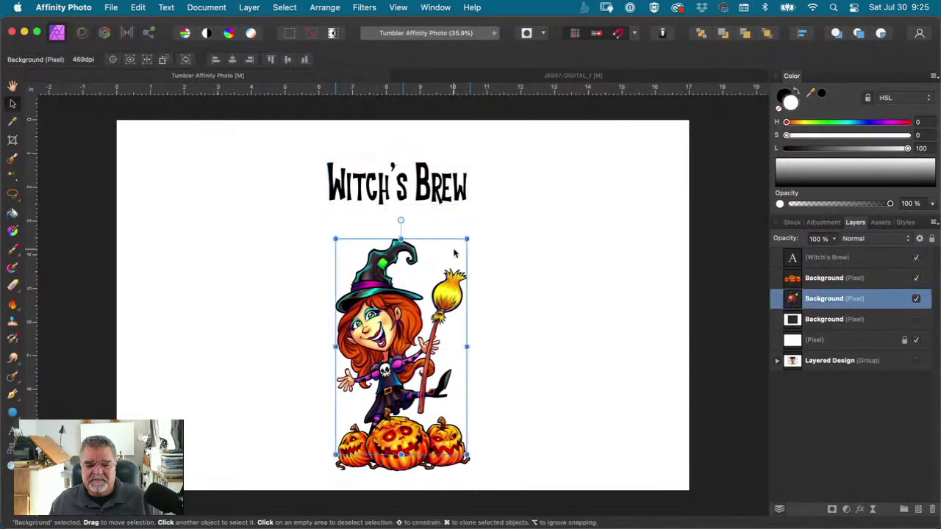
pyautogui.moveTo(467, 237); pyautogui.dragTo(482, 202)
pyautogui.moveTo(393, 323); pyautogui.dragTo(392, 322)
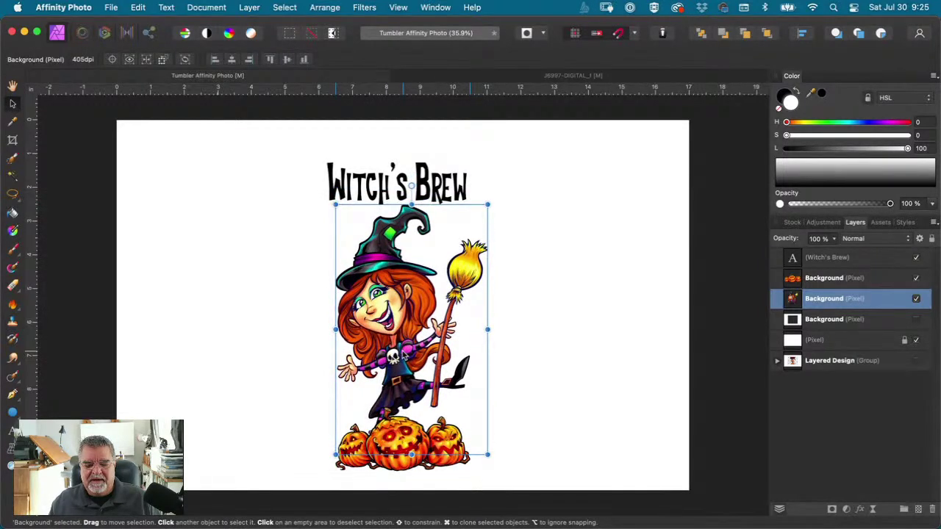
pyautogui.moveTo(402, 356); pyautogui.dragTo(394, 356)
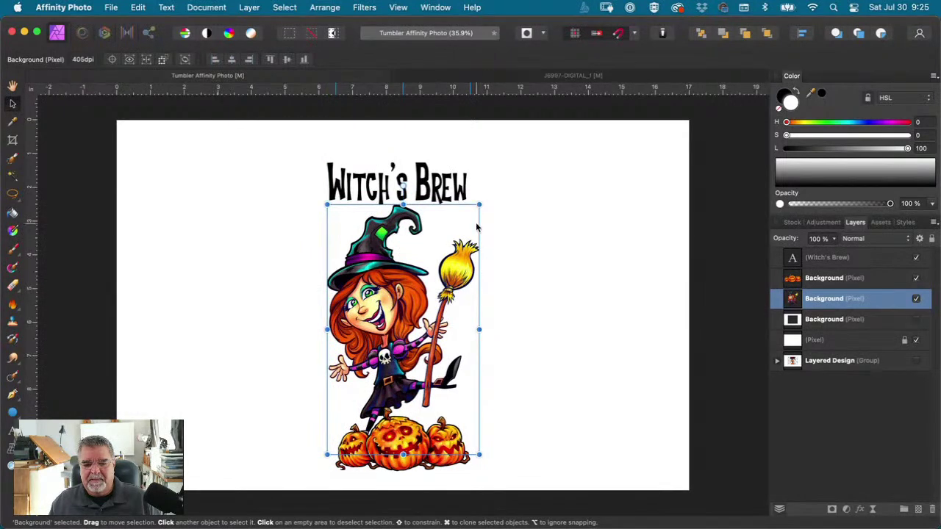
pyautogui.click(433, 146)
# Step: Bend the upper and lower edges of the "Witch's Brew" lettering into an upward arch with the Mesh Warp tool
pyautogui.click(424, 186)
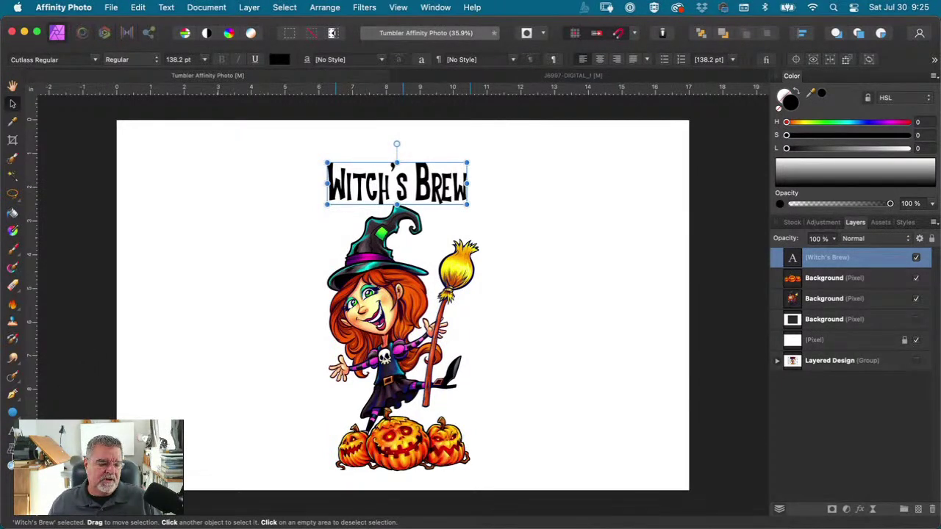
pyautogui.press('m')
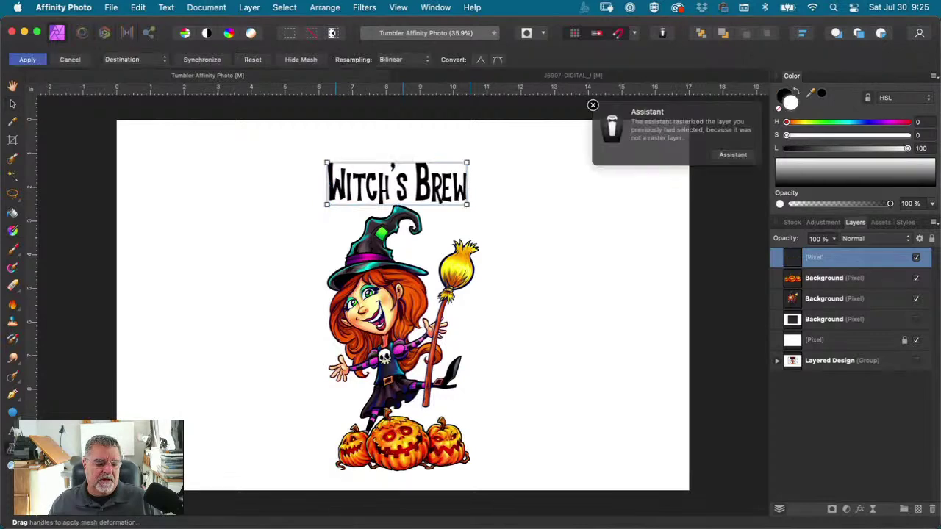
pyautogui.click(592, 105)
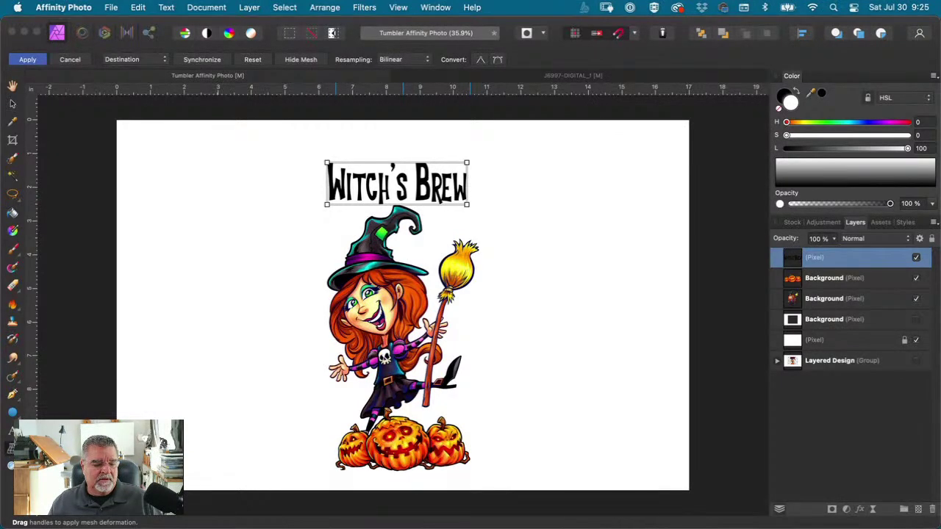
pyautogui.click(205, 362)
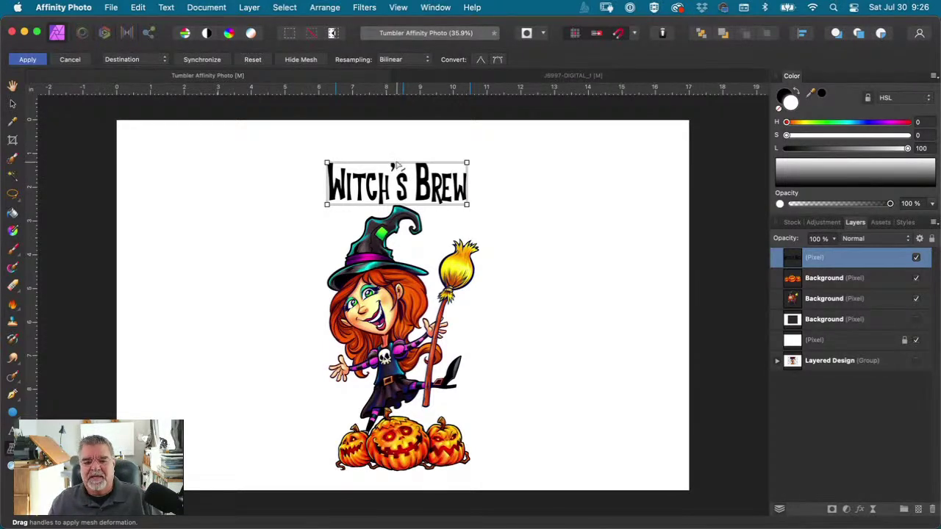
pyautogui.moveTo(393, 166); pyautogui.dragTo(398, 145)
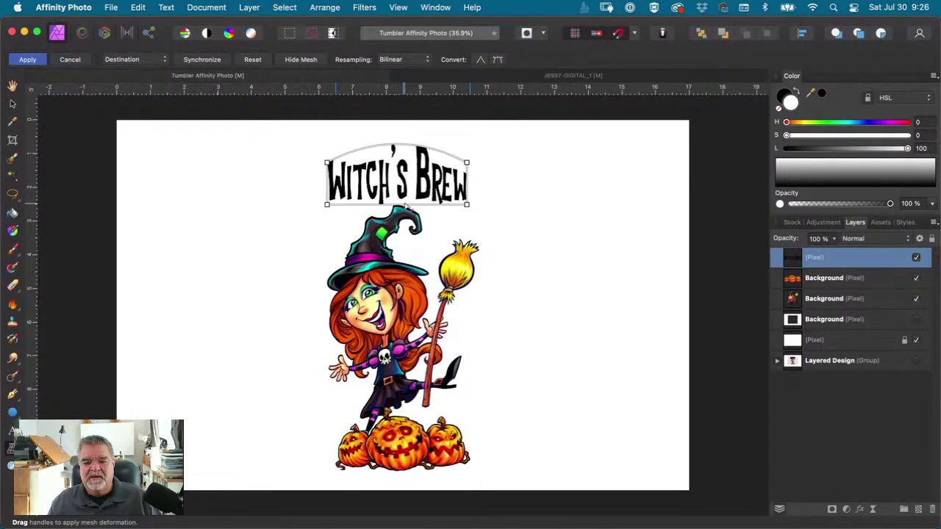
pyautogui.moveTo(399, 209); pyautogui.dragTo(400, 195)
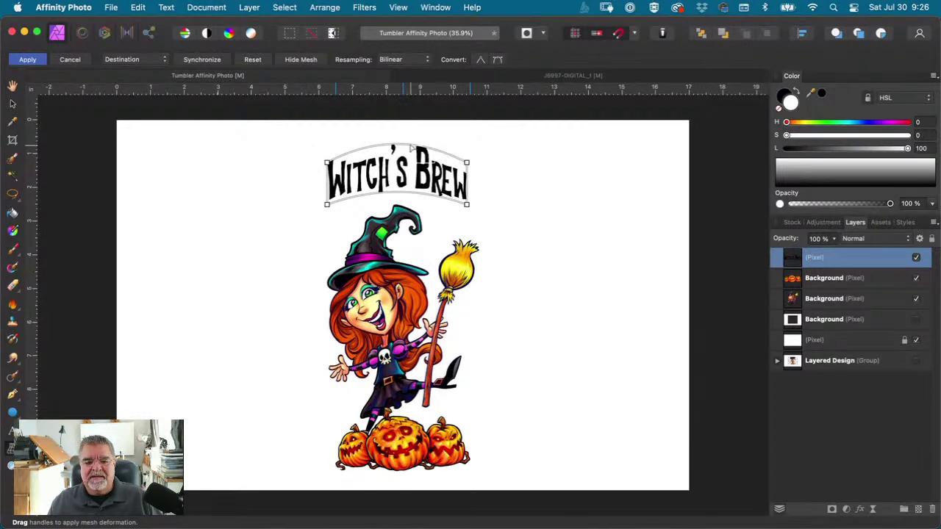
# Step: Steepen the arch of the lettering's warp mesh along both long edges and finish the warp
pyautogui.moveTo(411, 147); pyautogui.dragTo(466, 161)
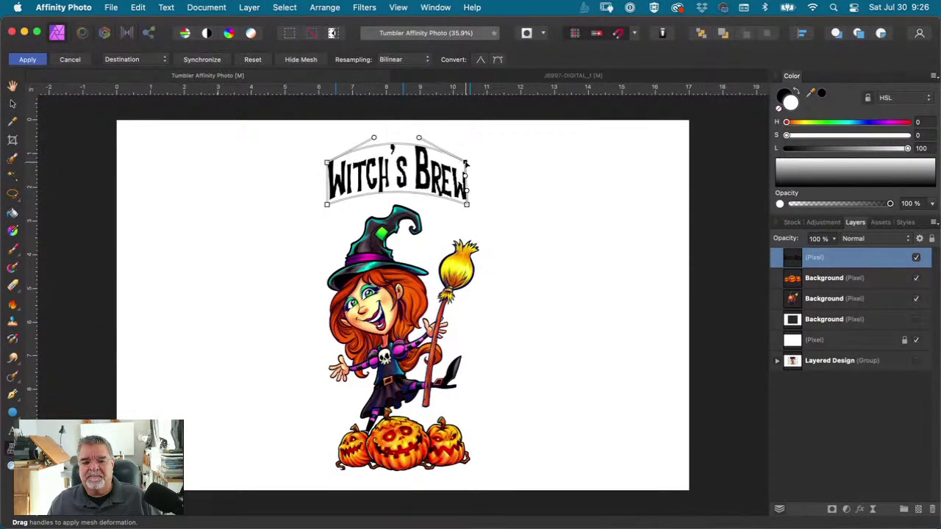
pyautogui.click(500, 169)
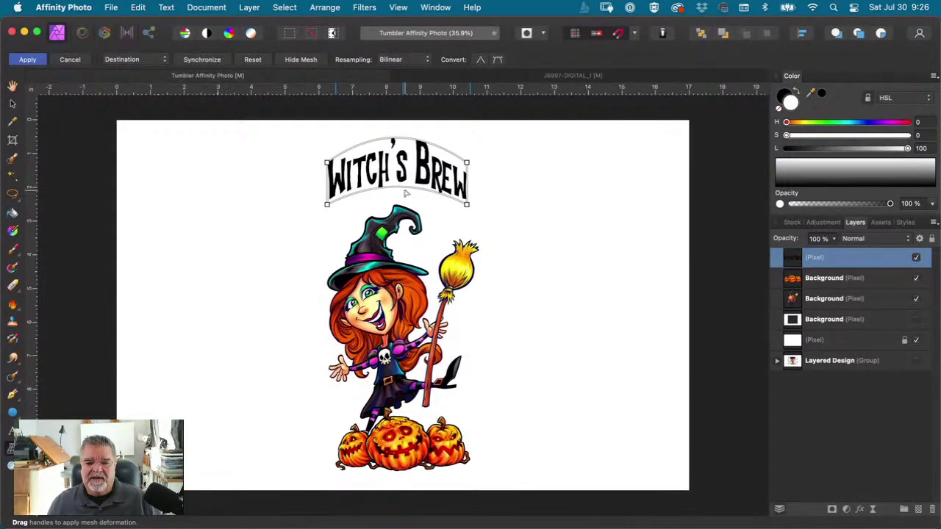
pyautogui.click(11, 86)
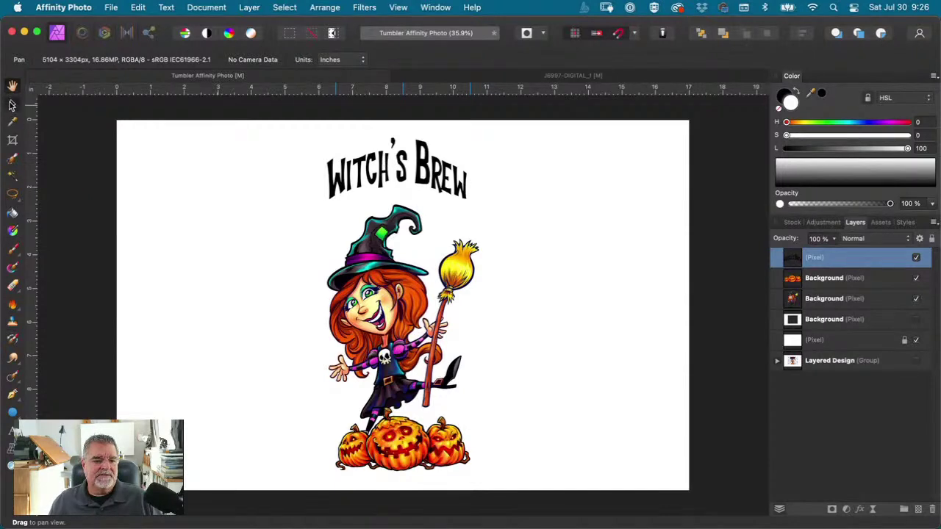
# Step: Enable a Gradient Overlay layer effect on the arched lettering layer
pyautogui.click(12, 104)
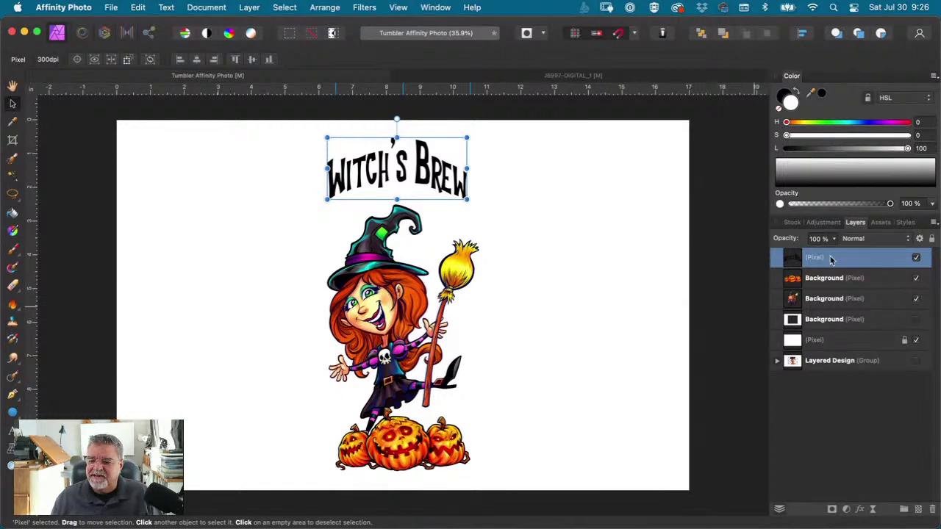
pyautogui.click(861, 509)
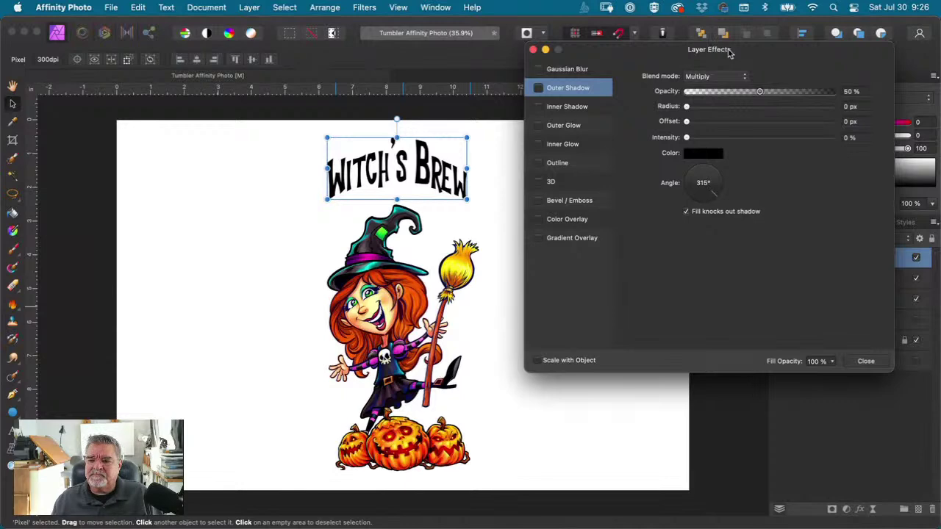
pyautogui.moveTo(729, 53); pyautogui.dragTo(696, 93)
pyautogui.hscroll(3, 417, 186)
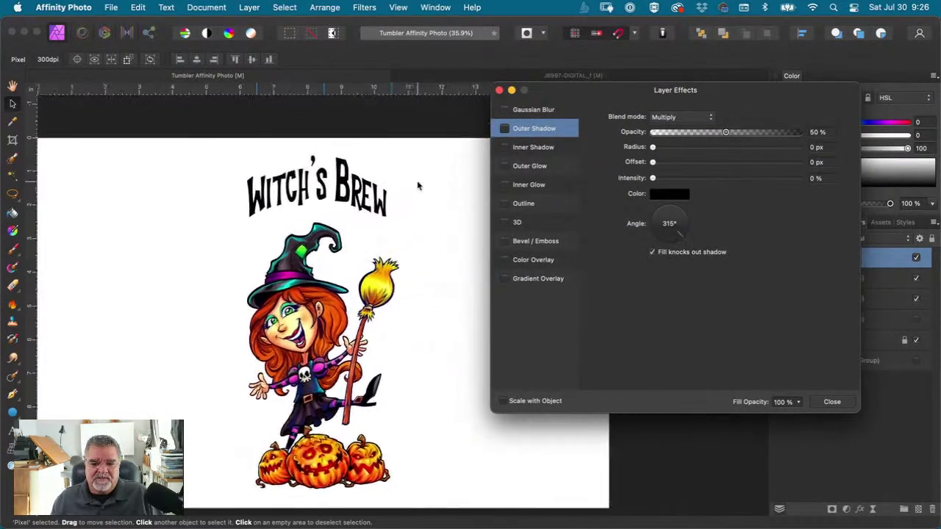
pyautogui.hscroll(2, 418, 186)
pyautogui.scroll(2, 418, 186)
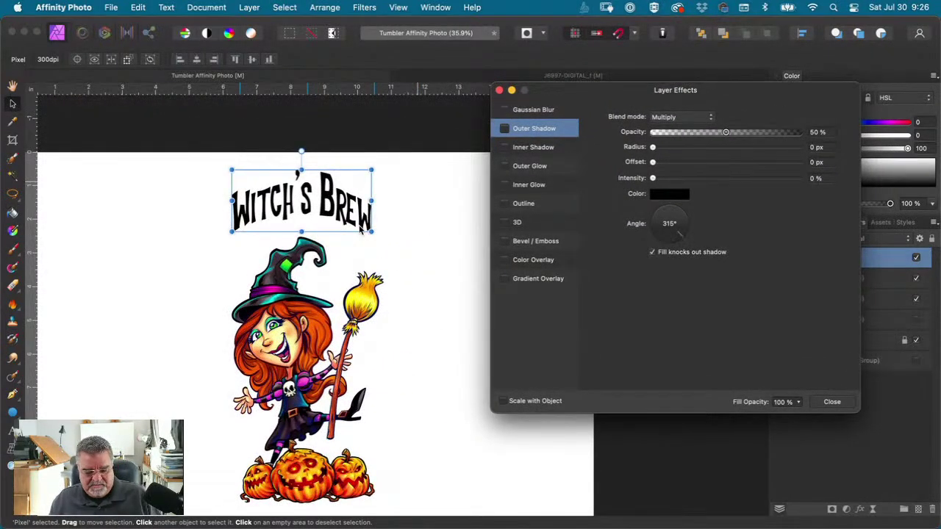
pyautogui.scroll(5, 360, 230)
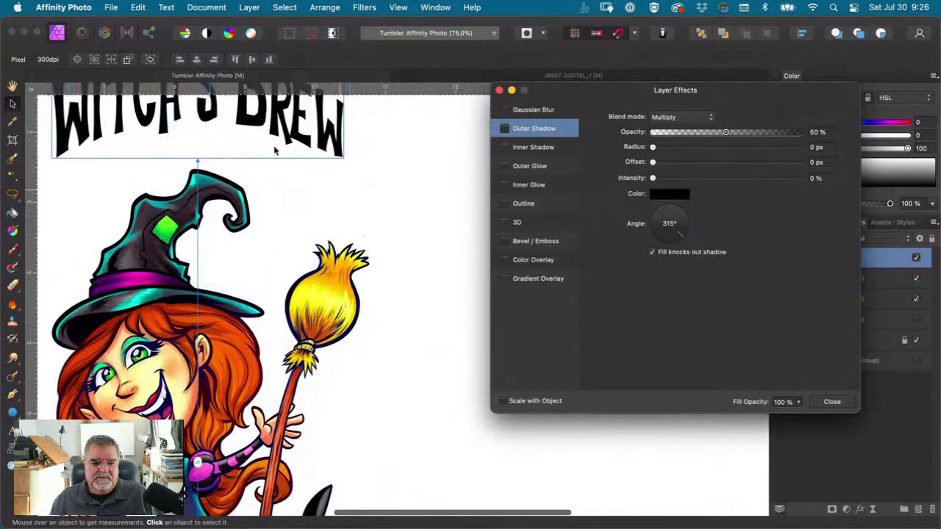
pyautogui.scroll(5, 234, 209)
pyautogui.hscroll(-3, 234, 209)
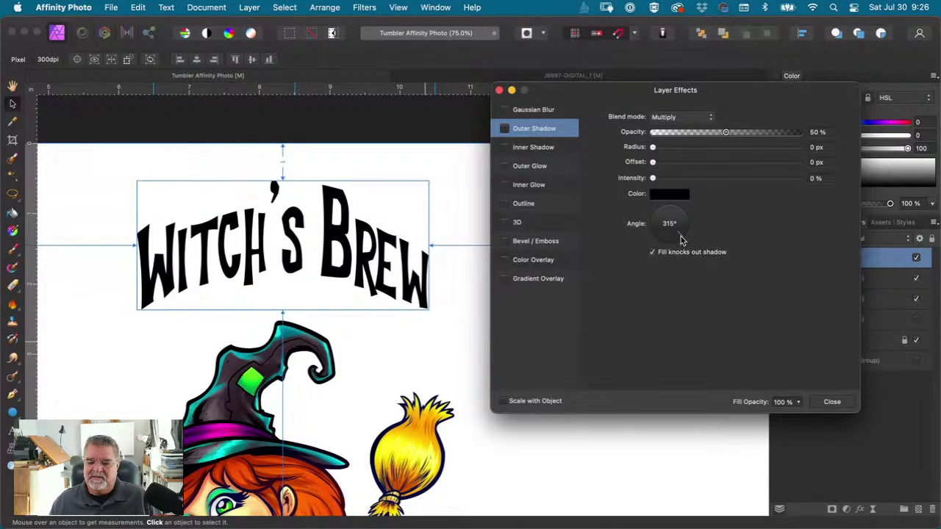
pyautogui.click(539, 280)
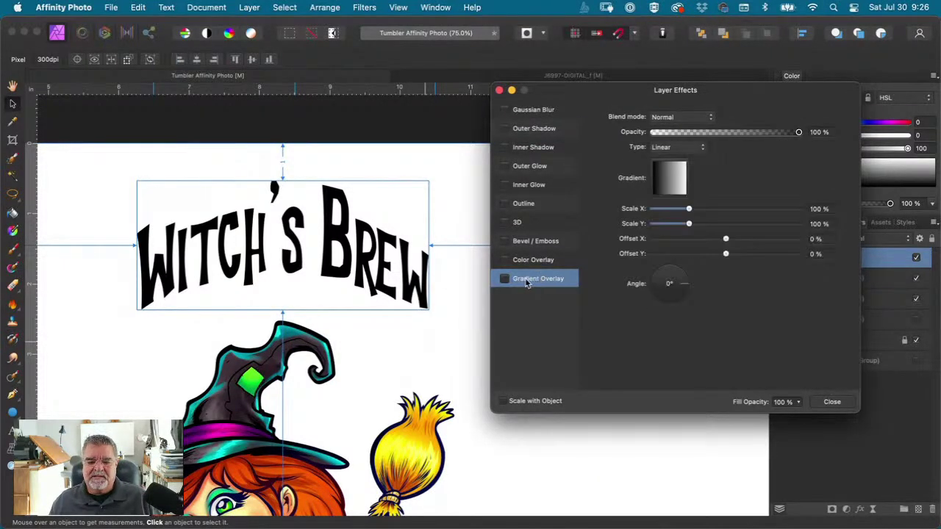
pyautogui.click(505, 279)
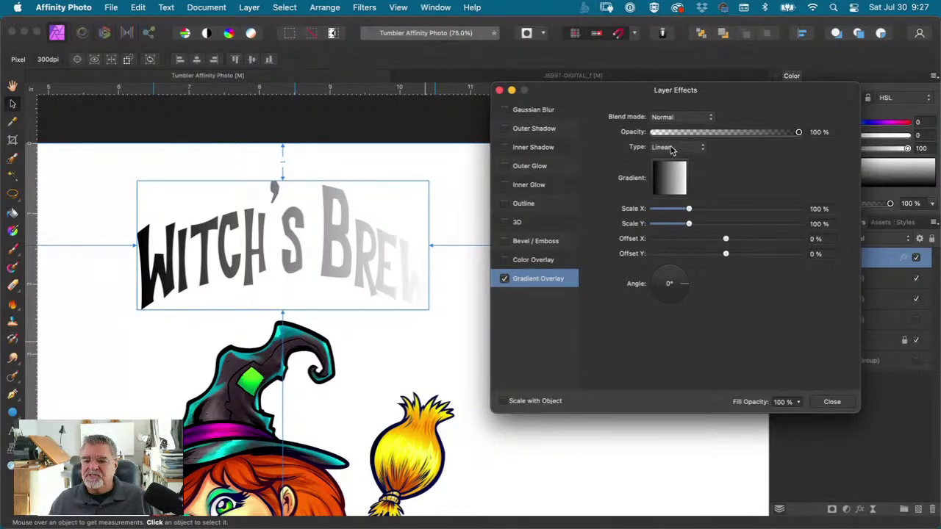
# Step: Change the gradient overlay's white end stop to pure red (H 0, S 100, L 50) and set its angle to 90°
pyautogui.click(668, 184)
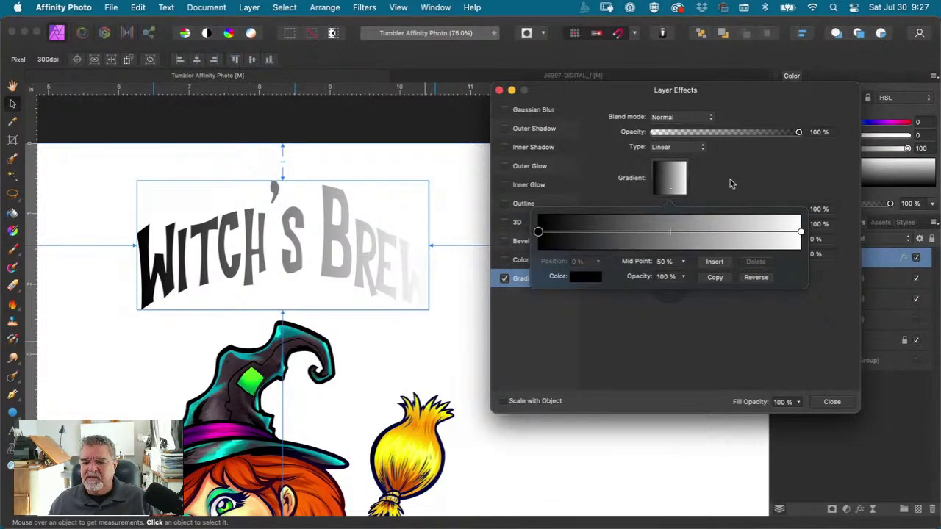
pyautogui.click(800, 233)
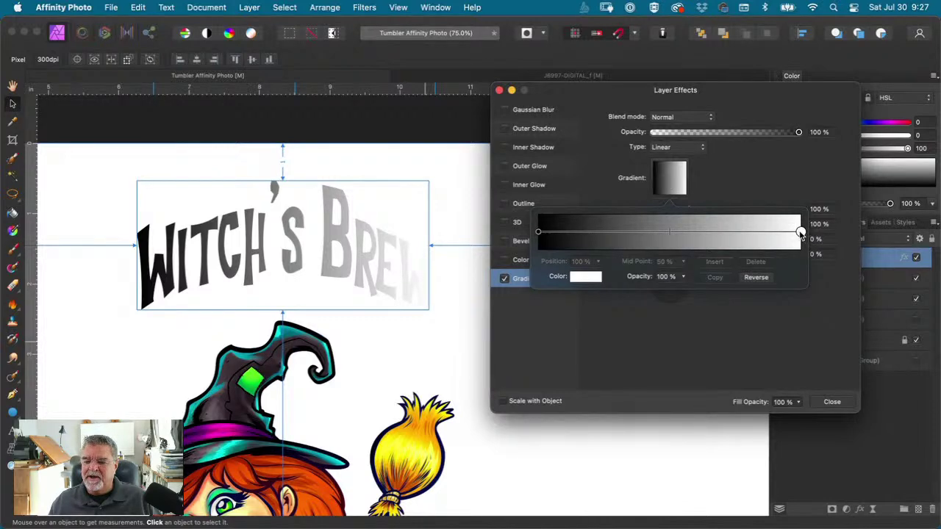
pyautogui.click(587, 278)
pyautogui.click(665, 379)
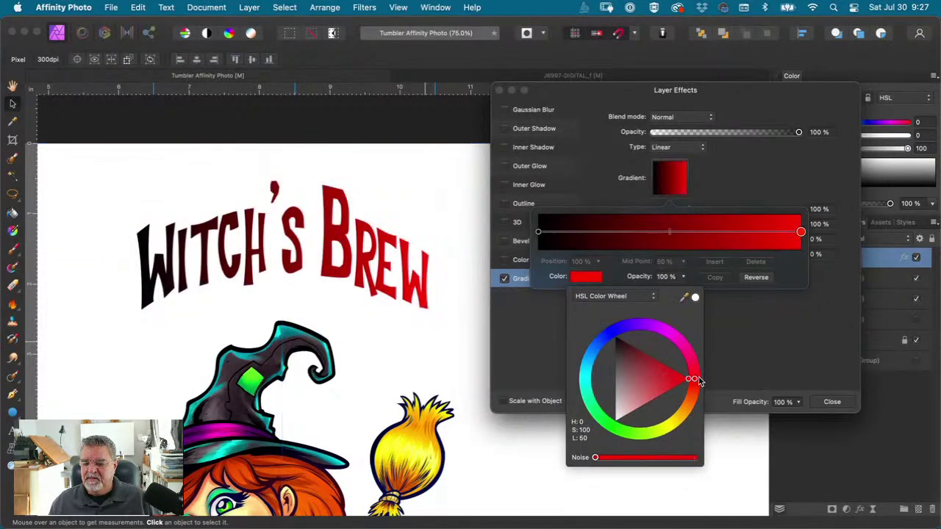
pyautogui.click(752, 200)
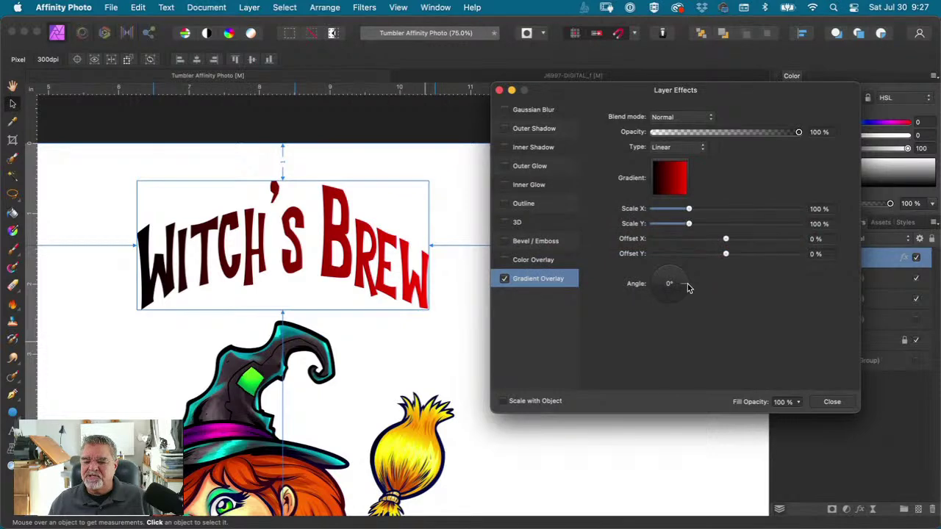
pyautogui.moveTo(687, 289); pyautogui.dragTo(672, 267)
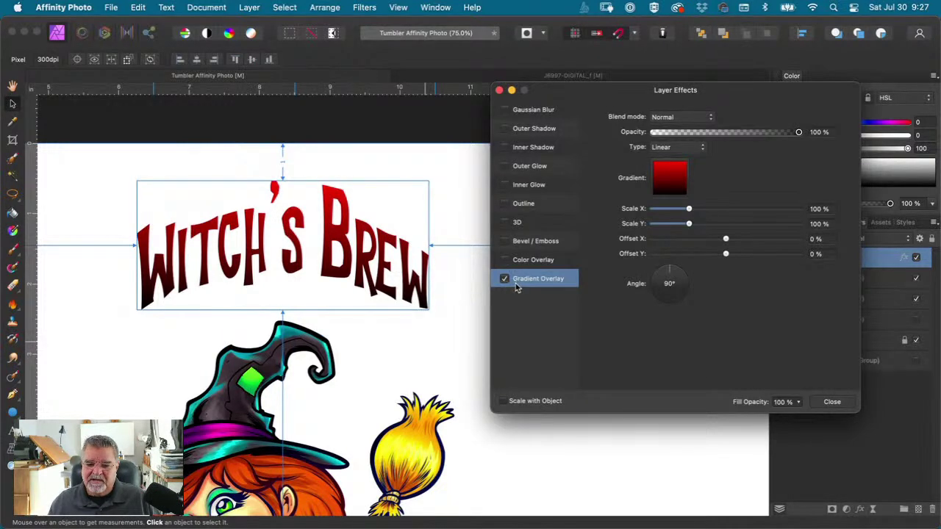
# Step: Enable an Outline effect on the Witch's Brew text with an 8.7 px radius and Outside alignment
pyautogui.click(519, 209)
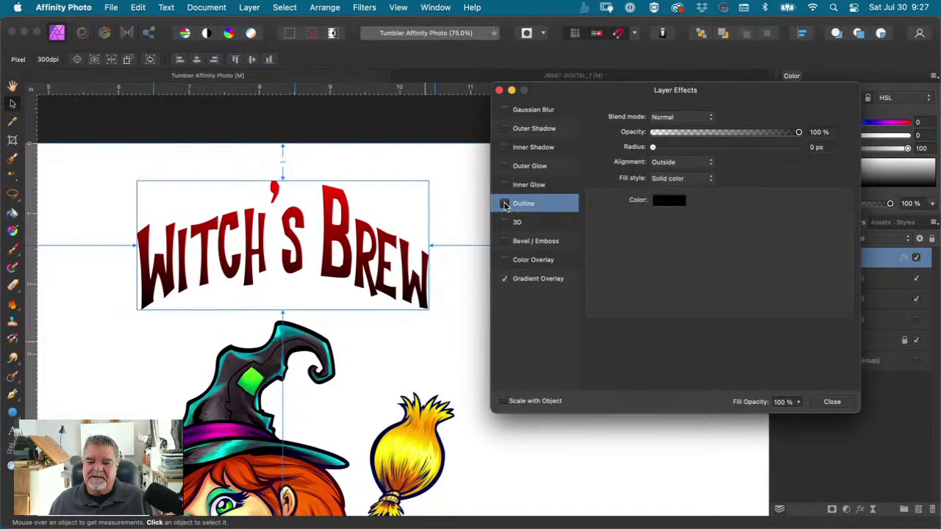
pyautogui.click(505, 204)
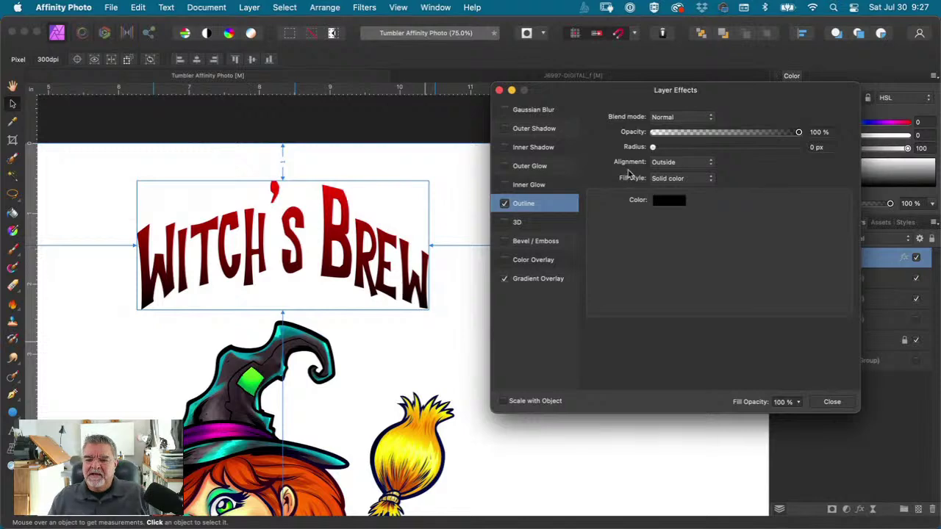
pyautogui.moveTo(729, 99); pyautogui.dragTo(692, 87)
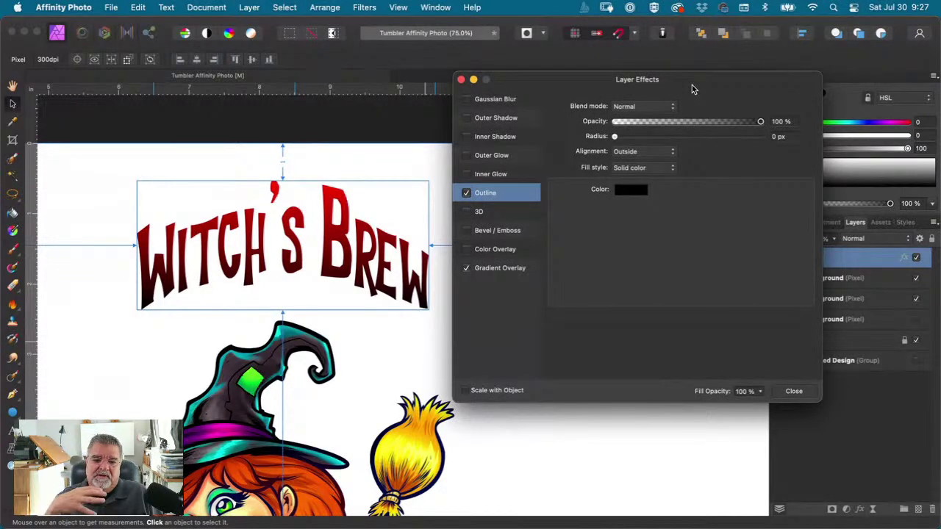
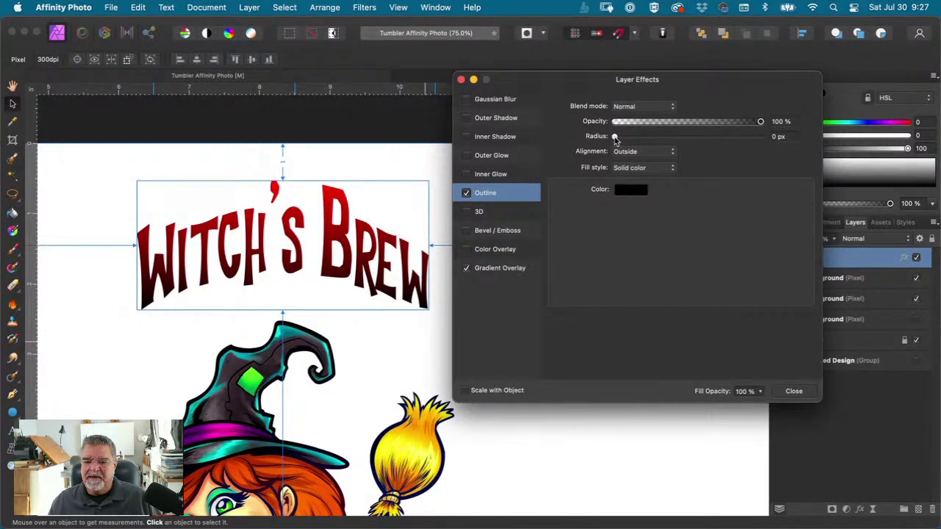
pyautogui.moveTo(614, 137); pyautogui.dragTo(675, 138)
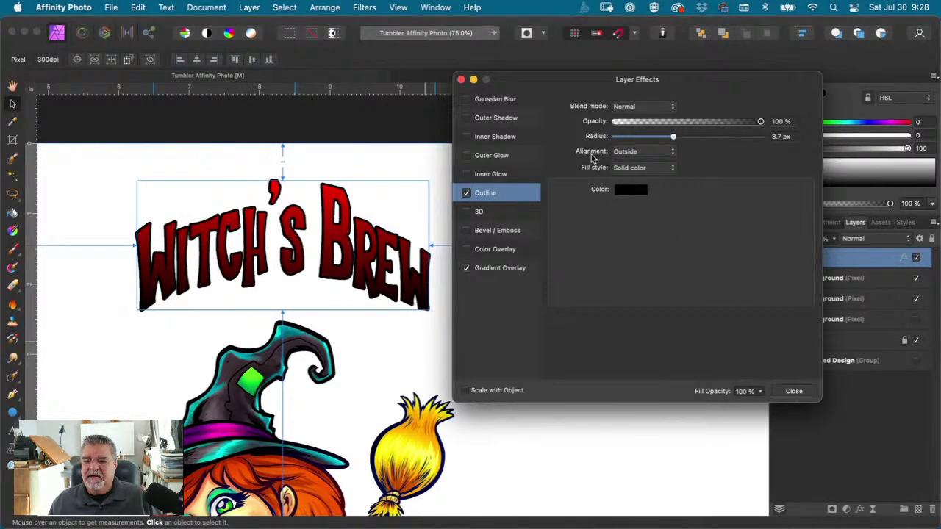
pyautogui.click(619, 155)
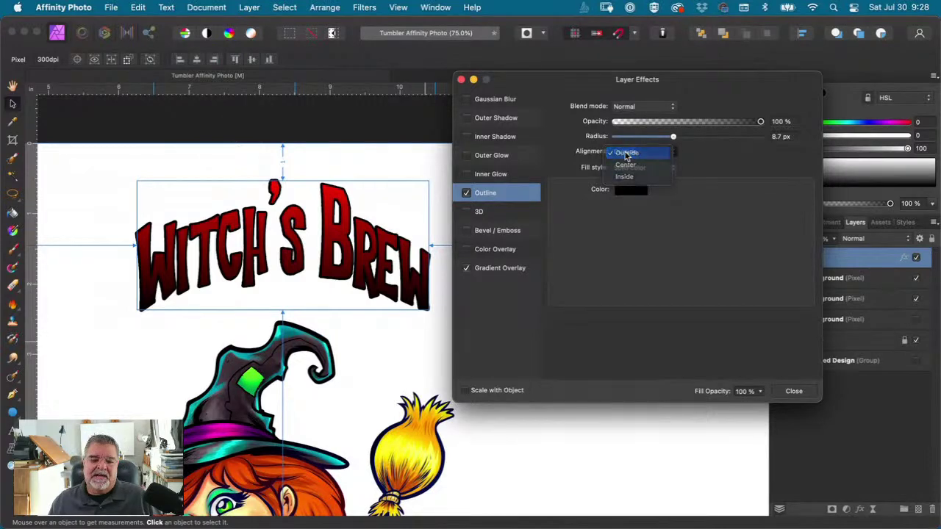
pyautogui.click(626, 153)
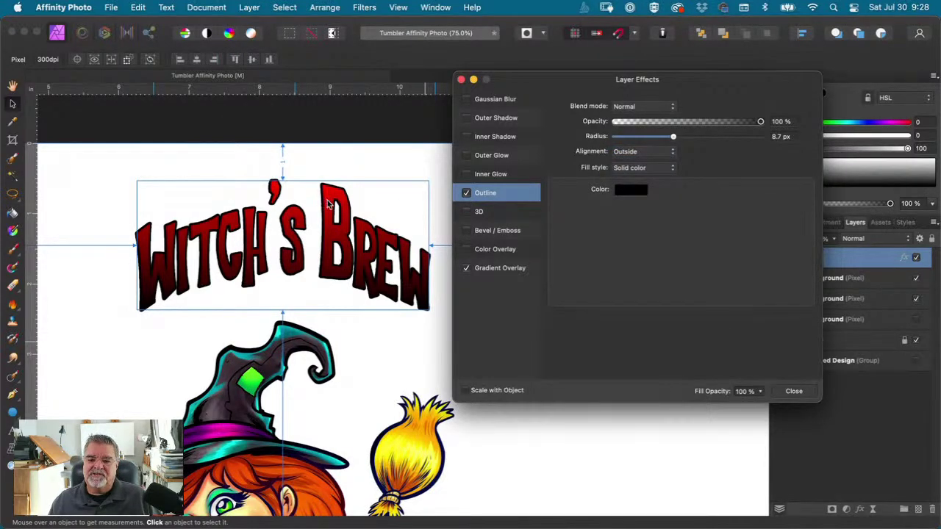
# Step: Change the outline's fill style to Contour and set its radius to 18 px
pyautogui.click(611, 168)
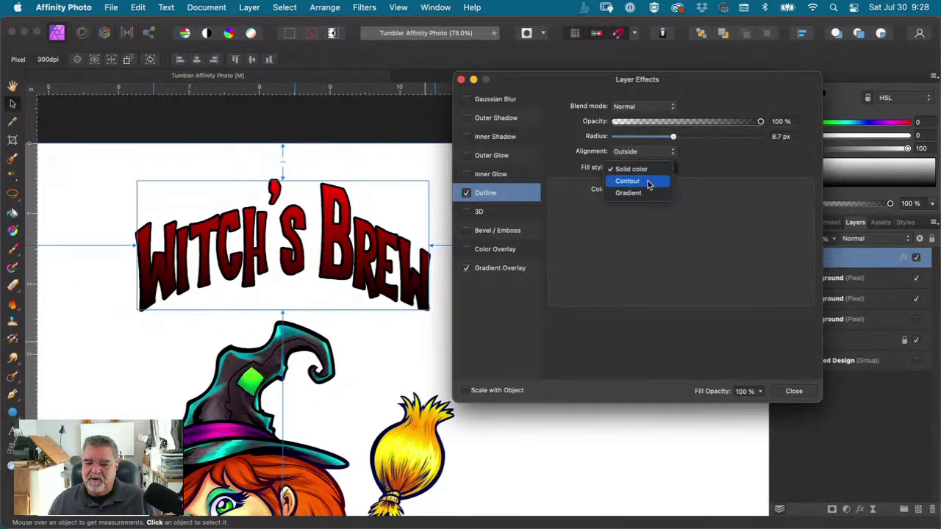
pyautogui.click(644, 184)
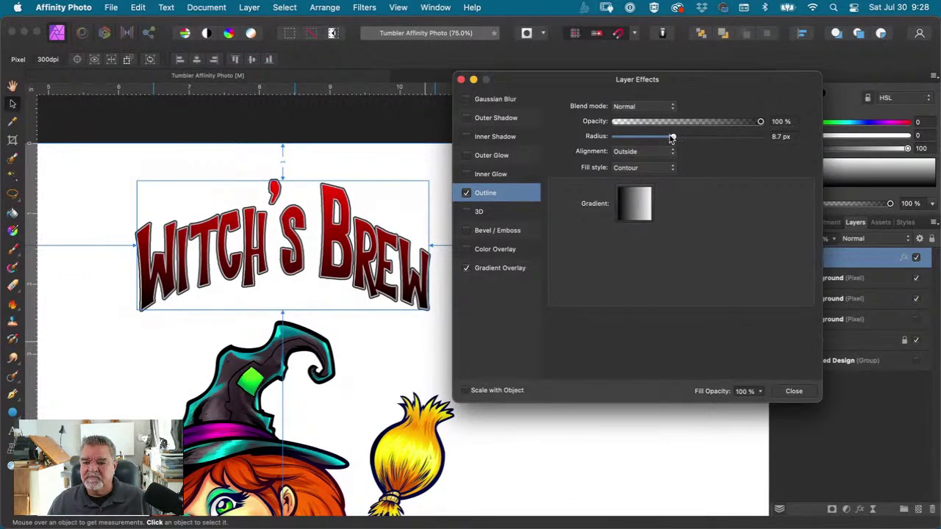
pyautogui.moveTo(674, 138); pyautogui.dragTo(692, 138)
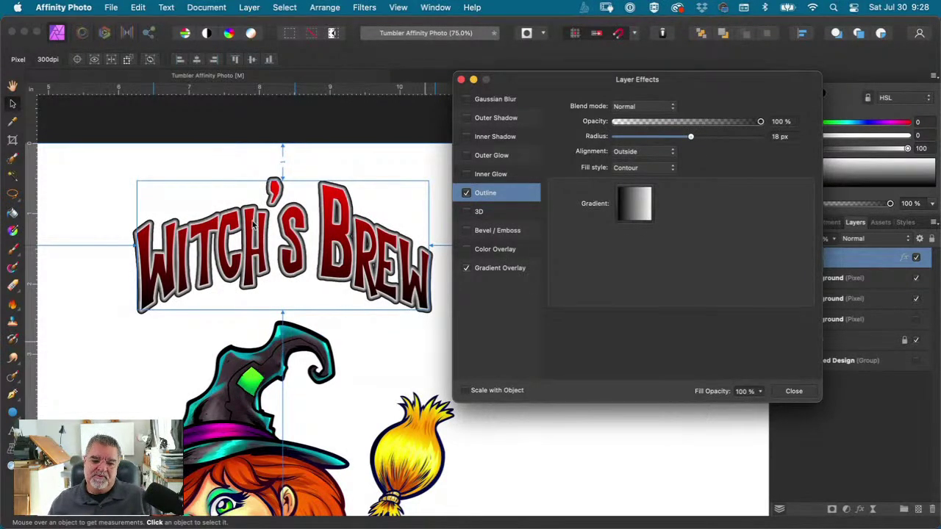
# Step: Change the end stop of the outline's contour gradient from white to black
pyautogui.click(635, 206)
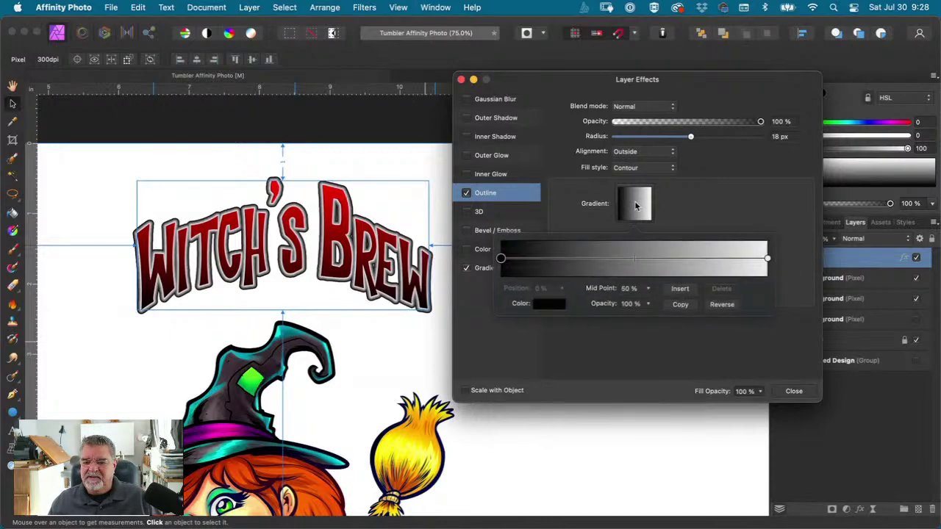
pyautogui.click(766, 259)
pyautogui.click(561, 302)
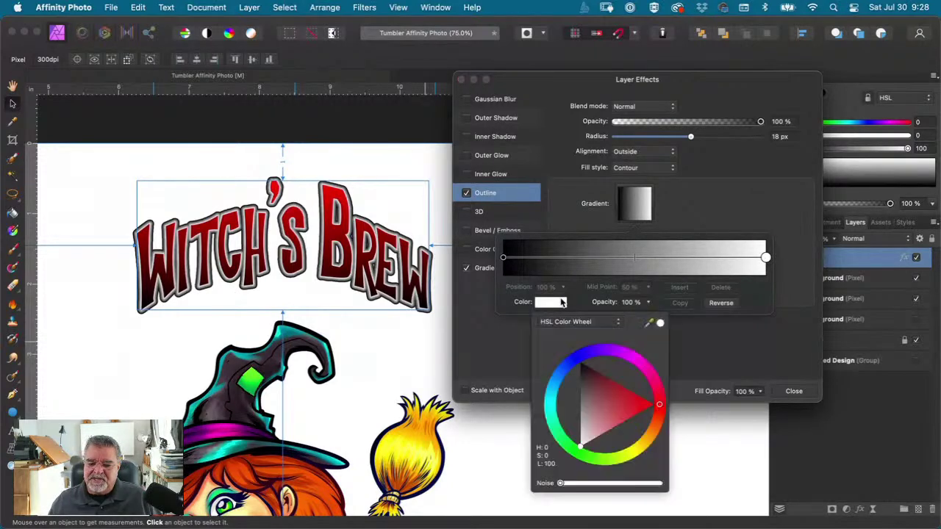
pyautogui.click(583, 371)
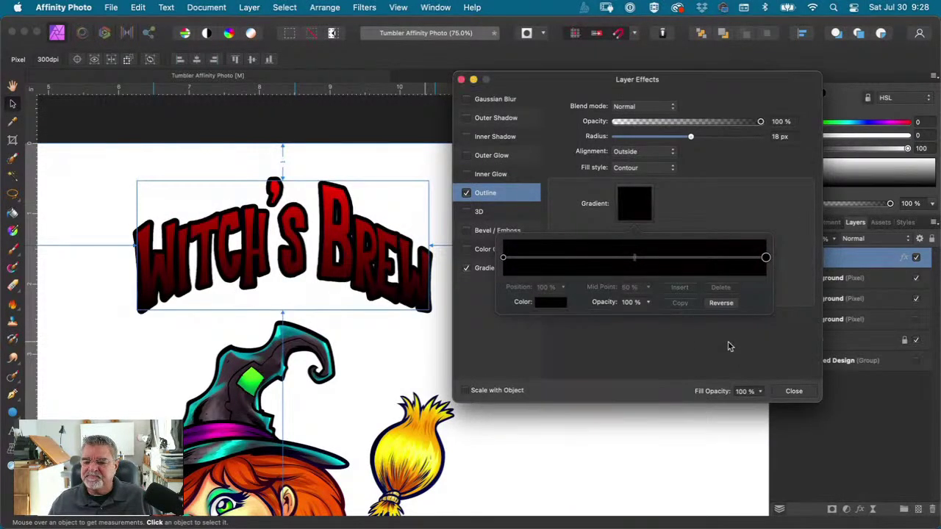
# Step: Add a white stop at 81% on the outline's contour gradient
pyautogui.click(716, 262)
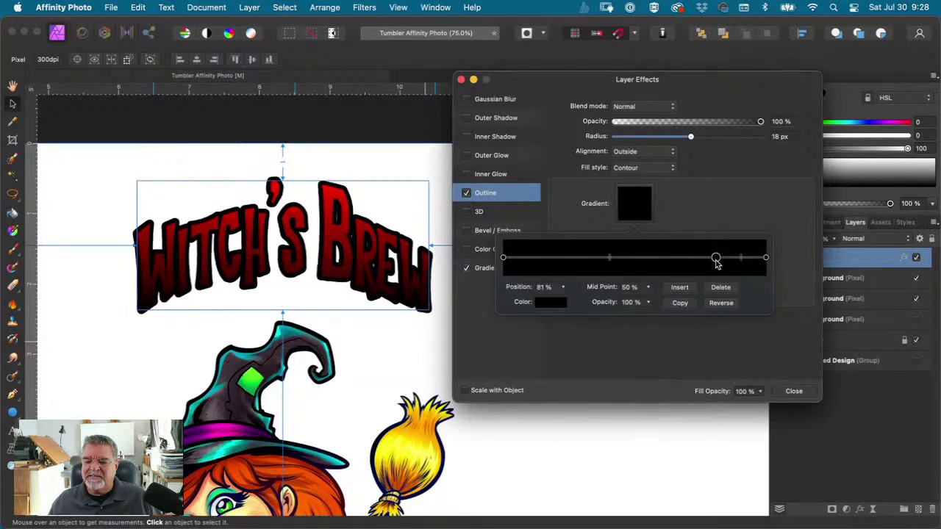
pyautogui.click(554, 302)
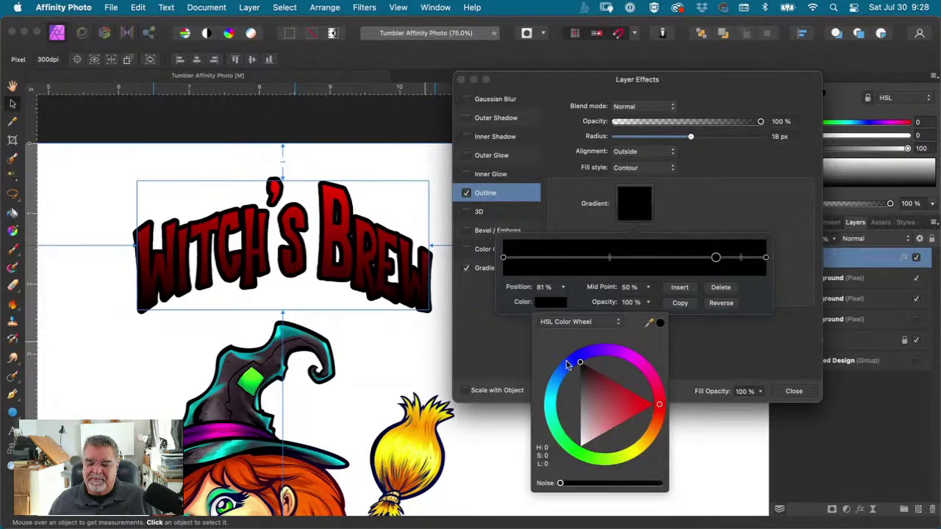
pyautogui.click(581, 446)
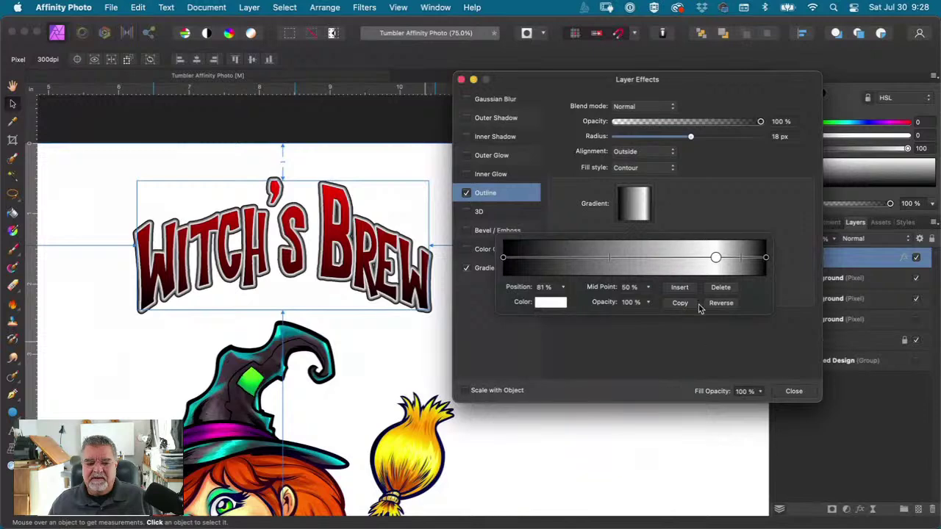
# Step: Try a 0% midpoint and a 77% position for the white gradient stop, then delete that stop
pyautogui.click(766, 257)
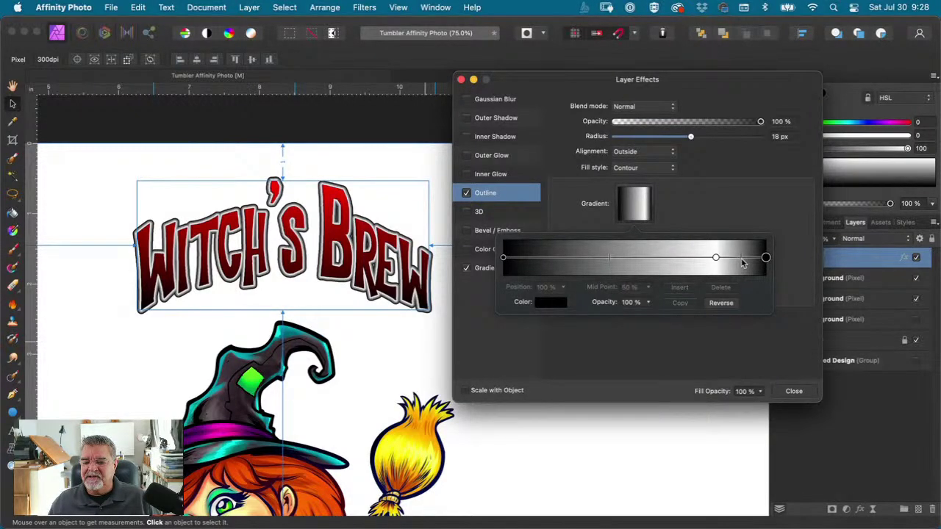
pyautogui.click(716, 257)
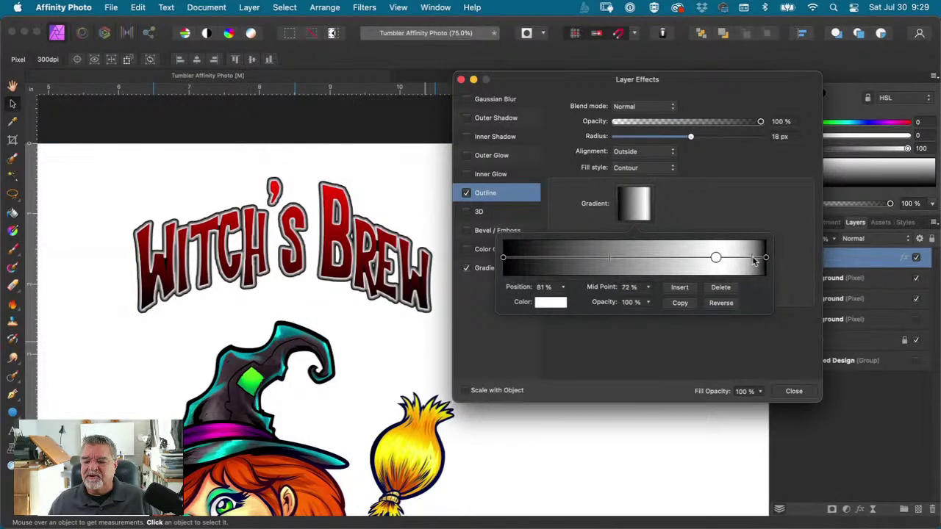
pyautogui.moveTo(754, 261); pyautogui.dragTo(717, 255)
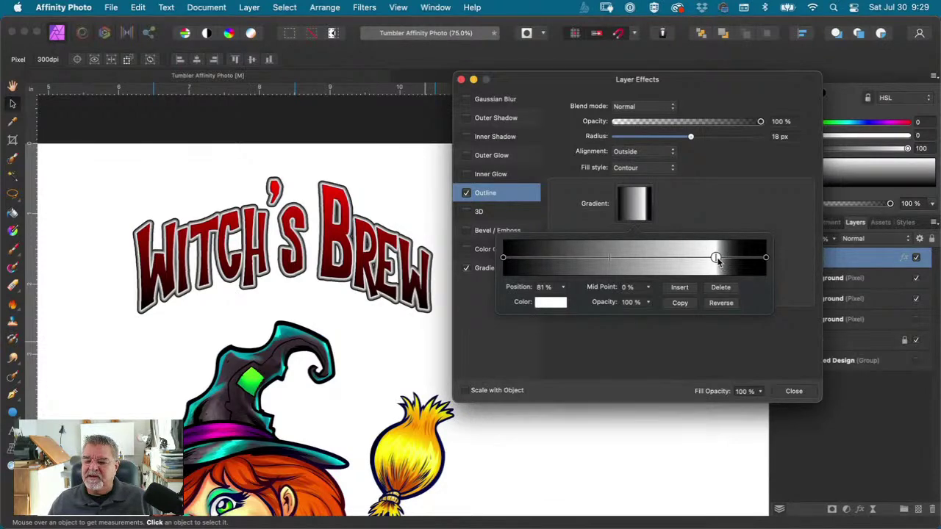
pyautogui.moveTo(717, 258)
pyautogui.mouseDown()
pyautogui.moveTo(740, 259)
pyautogui.moveTo(696, 259)
pyautogui.moveTo(715, 265)
pyautogui.mouseUp()
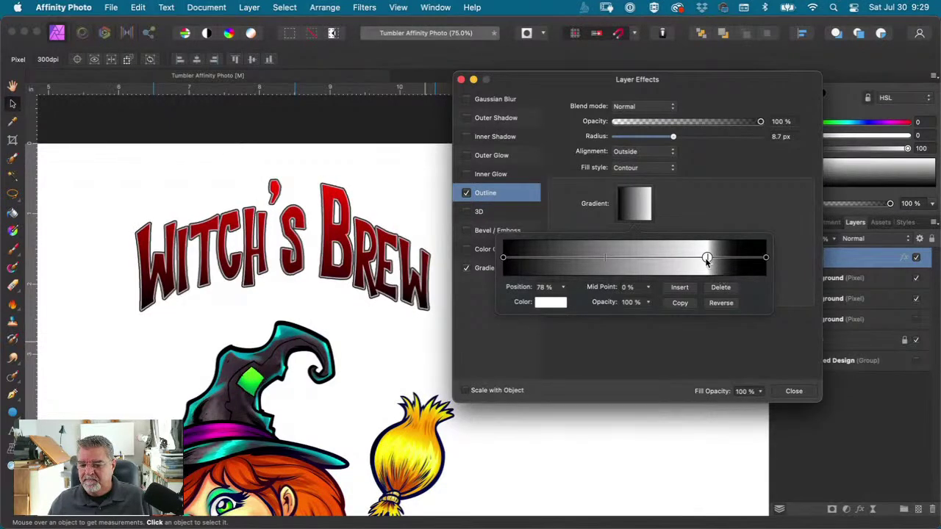
pyautogui.moveTo(707, 259); pyautogui.dragTo(705, 259)
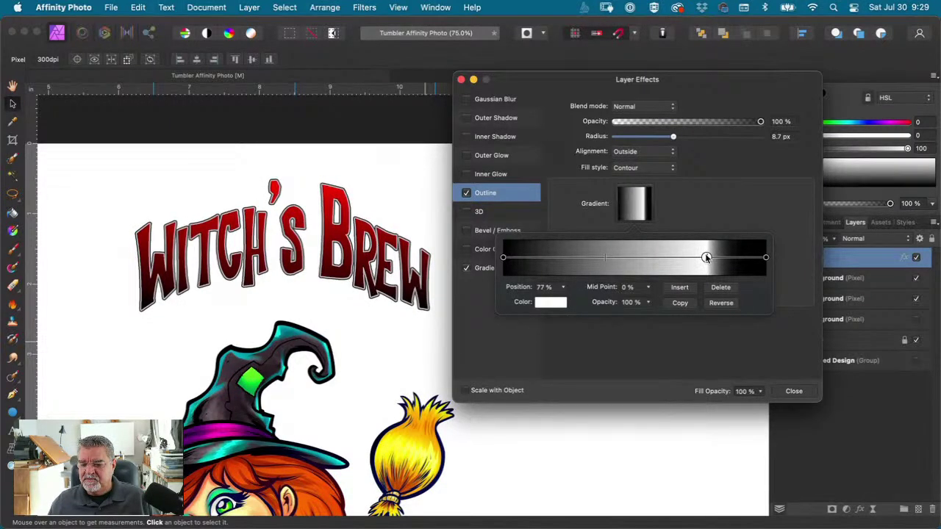
pyautogui.click(720, 287)
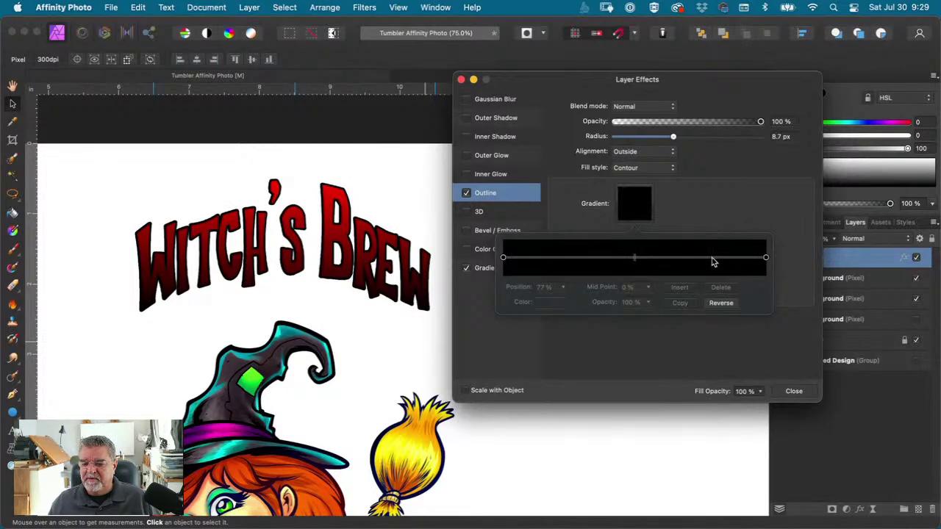
# Step: Add a white stop at 78% on the outline's contour gradient
pyautogui.click(710, 269)
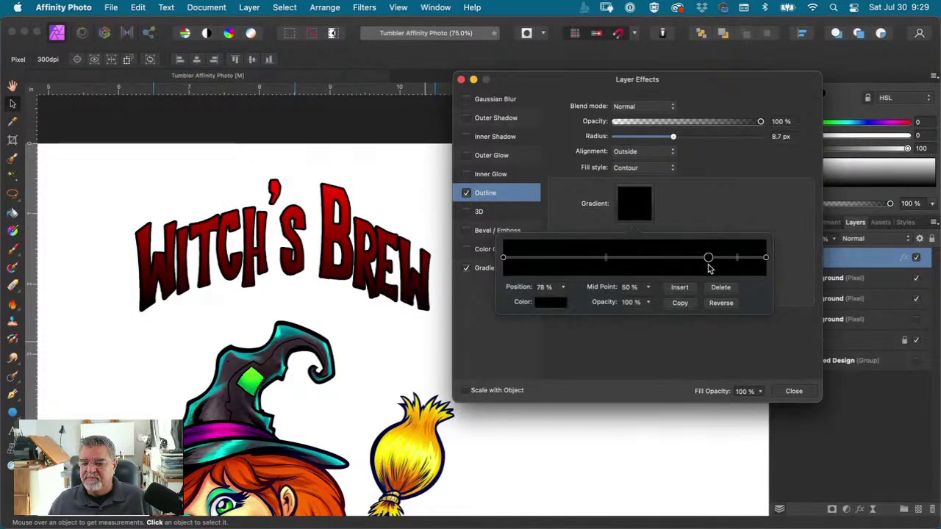
pyautogui.click(564, 307)
pyautogui.moveTo(595, 405); pyautogui.dragTo(581, 447)
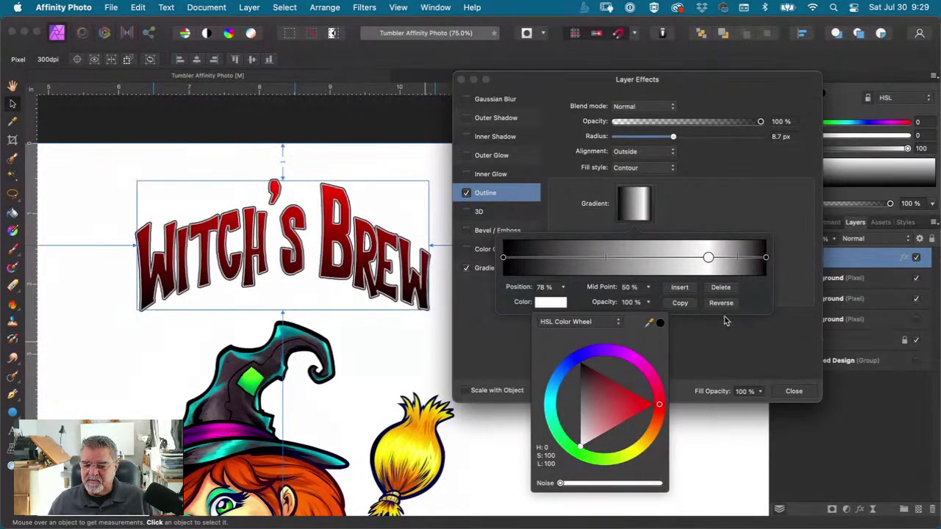
pyautogui.click(724, 223)
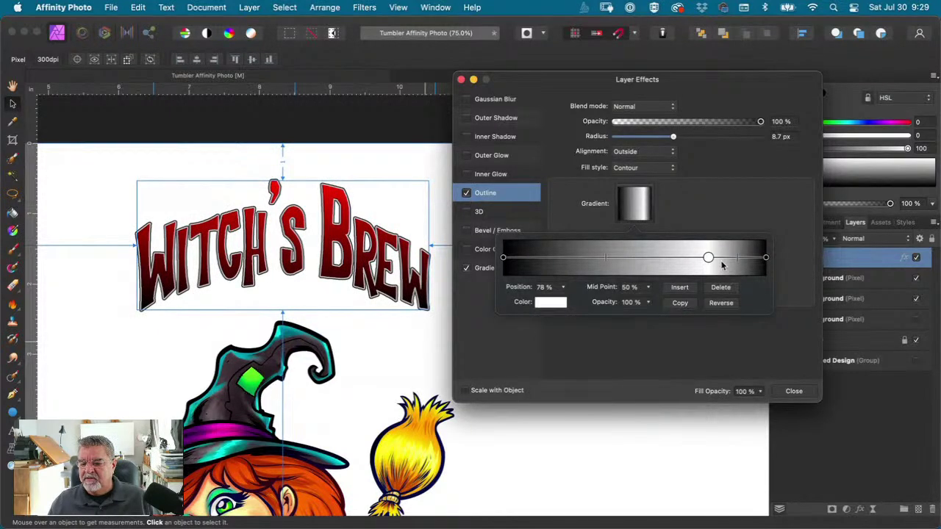
# Step: Add a black gradient stop at 82%, then bring it and the white stop together at about 79% for a hard edge
pyautogui.click(720, 259)
pyautogui.click(551, 302)
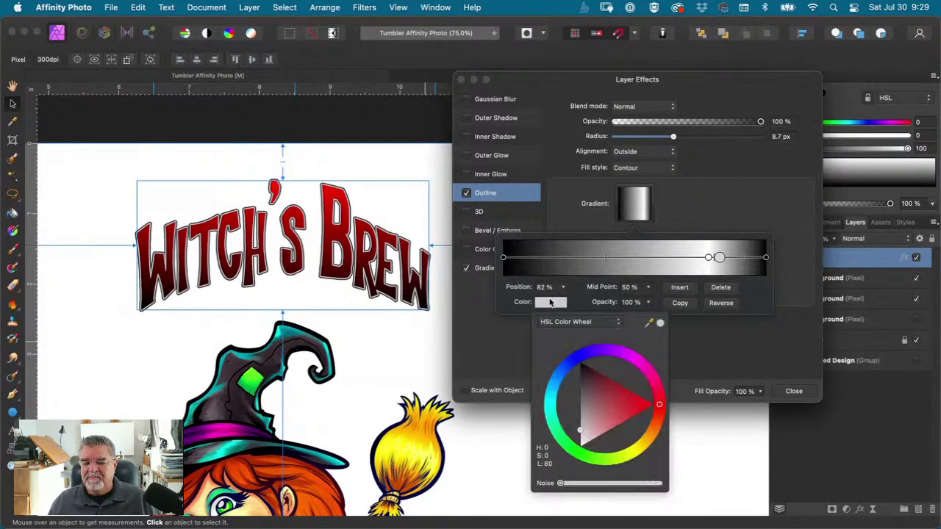
pyautogui.moveTo(585, 422); pyautogui.dragTo(581, 444)
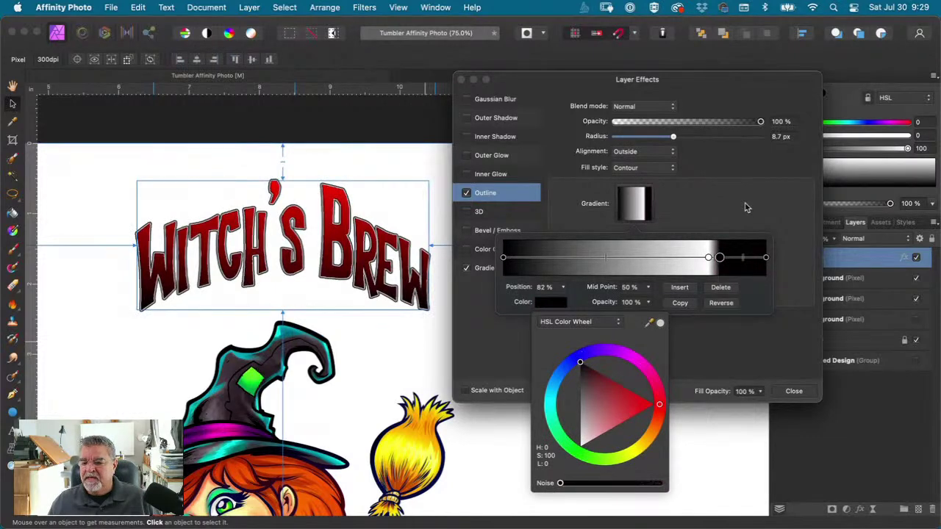
pyautogui.click(735, 248)
pyautogui.moveTo(720, 259); pyautogui.dragTo(713, 259)
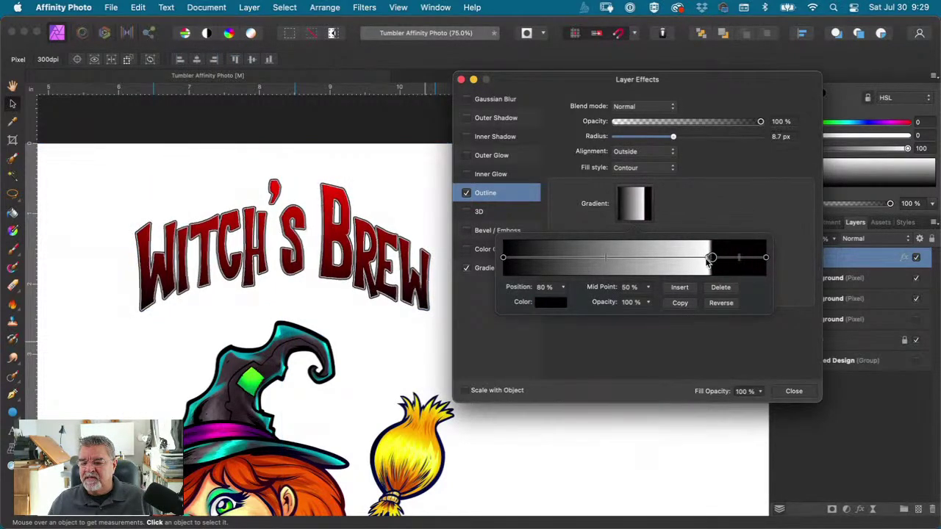
pyautogui.click(712, 258)
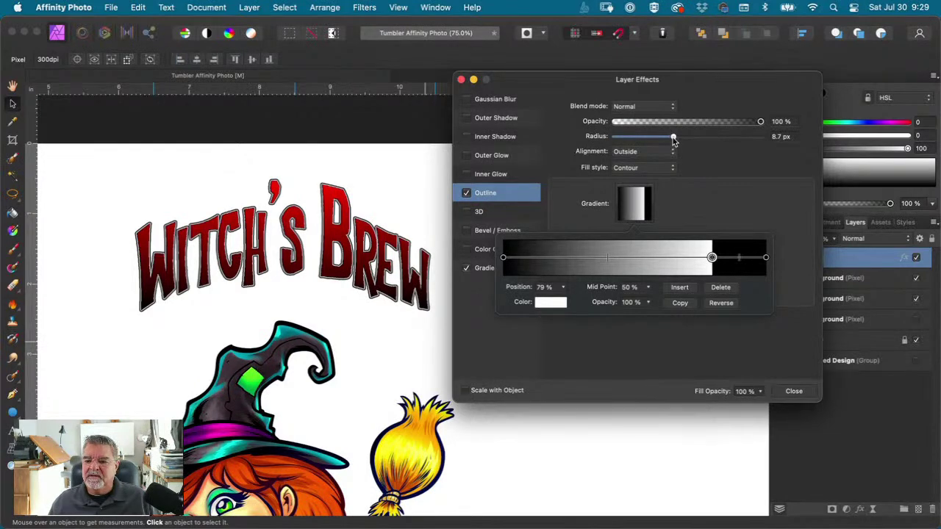
# Step: Set the outline radius to 19.8 px and color the gradient's 0% stop purple with H 267, S 100, L 50
pyautogui.moveTo(673, 137); pyautogui.dragTo(696, 138)
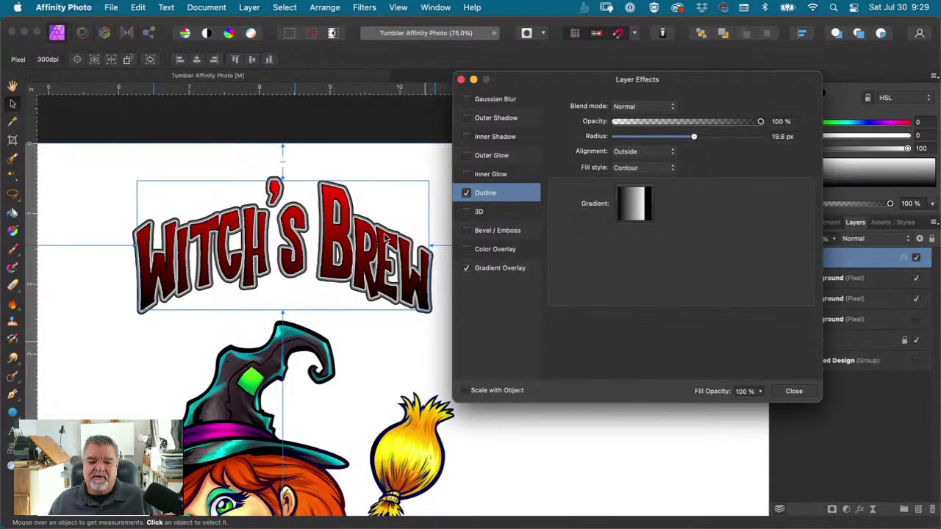
pyautogui.click(647, 206)
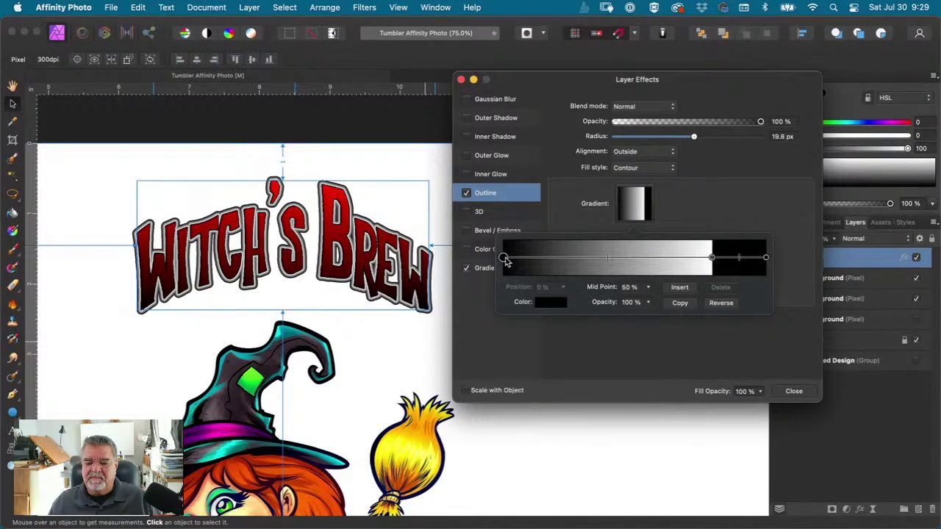
pyautogui.click(547, 303)
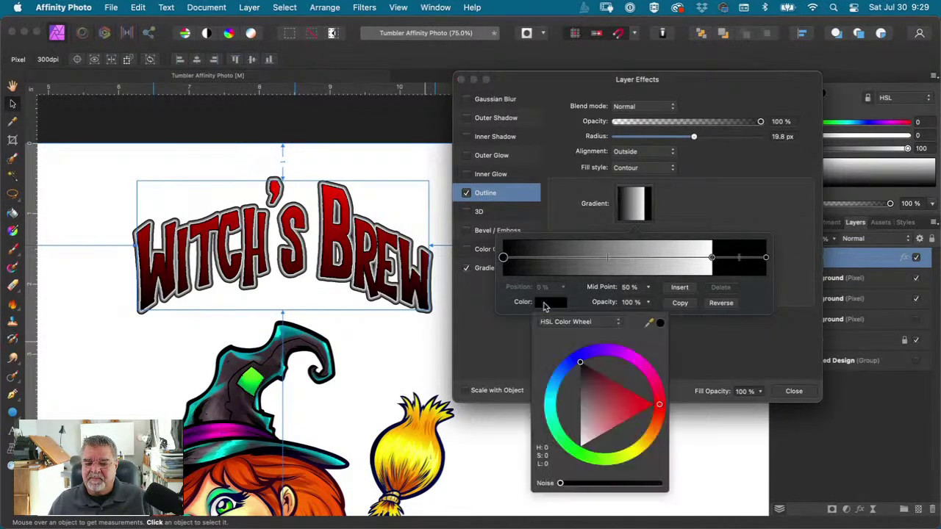
pyautogui.click(603, 355)
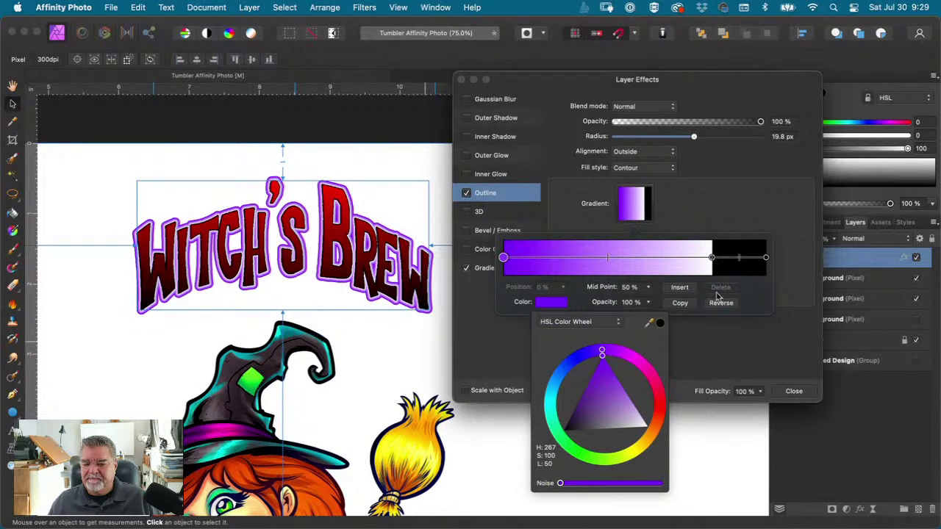
# Step: Add a white stop at 60% on the outline's contour gradient, between the purple and white stops
pyautogui.click(662, 263)
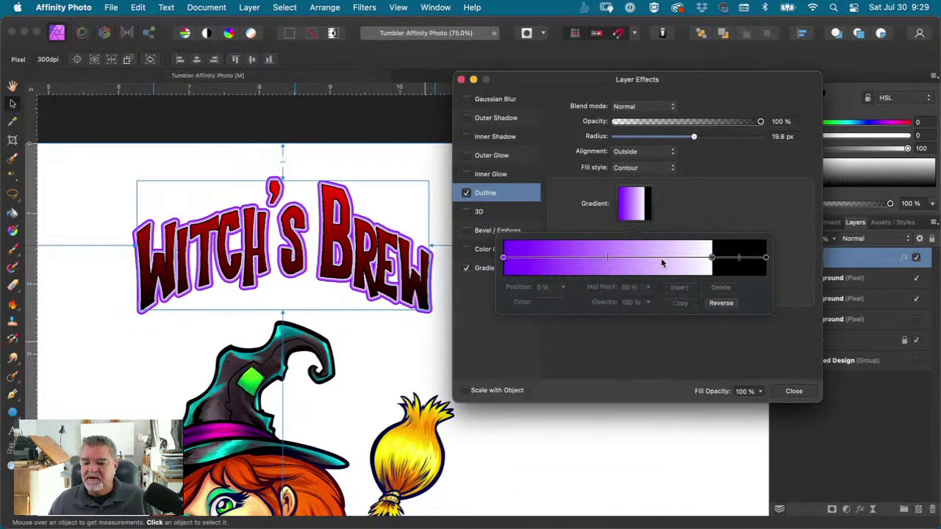
pyautogui.click(662, 263)
pyautogui.click(552, 303)
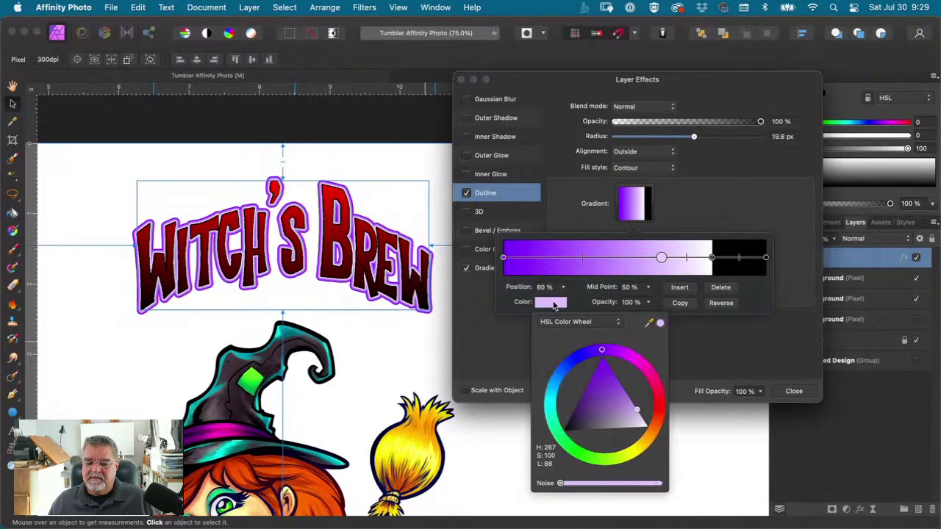
pyautogui.moveTo(622, 421); pyautogui.dragTo(649, 426)
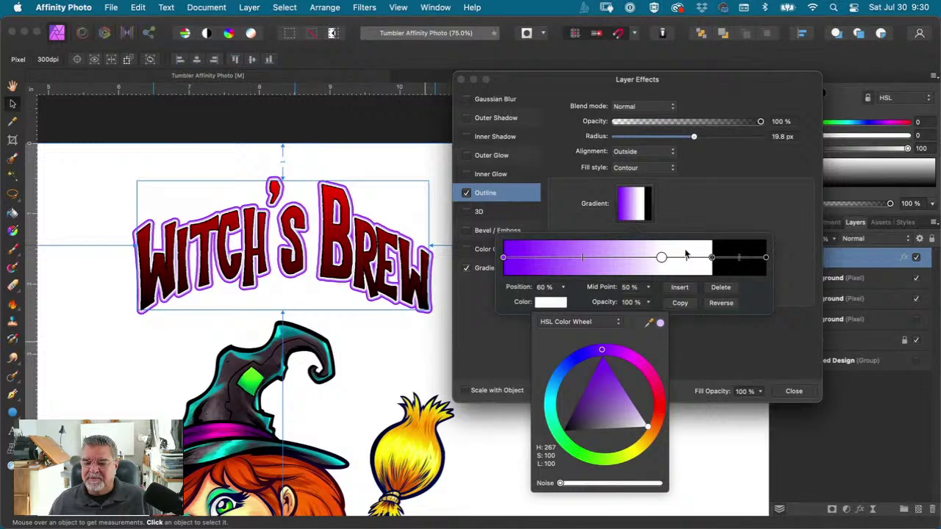
# Step: Add a purple stop at 47% on the contour gradient, then bring it and the neighboring white stop together at about 53% for a hard edge
pyautogui.click(628, 263)
pyautogui.click(628, 263)
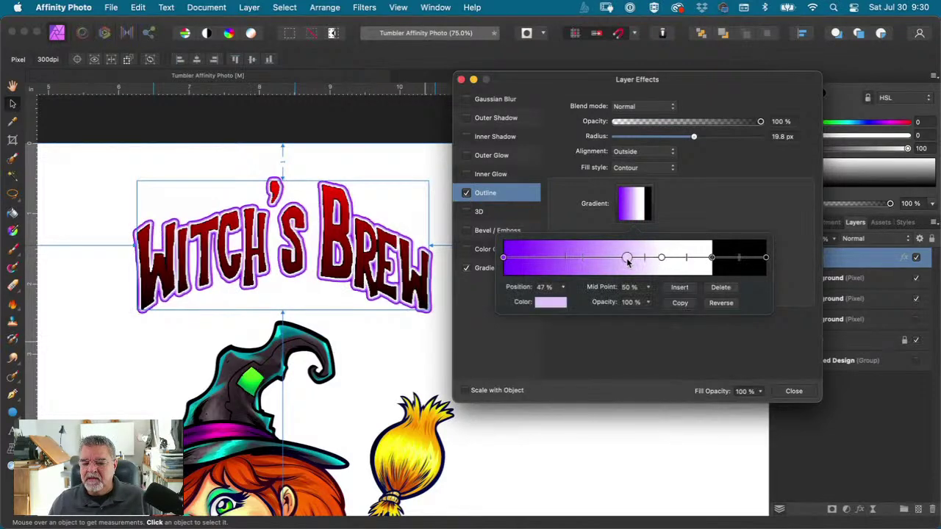
pyautogui.click(560, 303)
pyautogui.moveTo(592, 370); pyautogui.dragTo(612, 344)
pyautogui.click(688, 350)
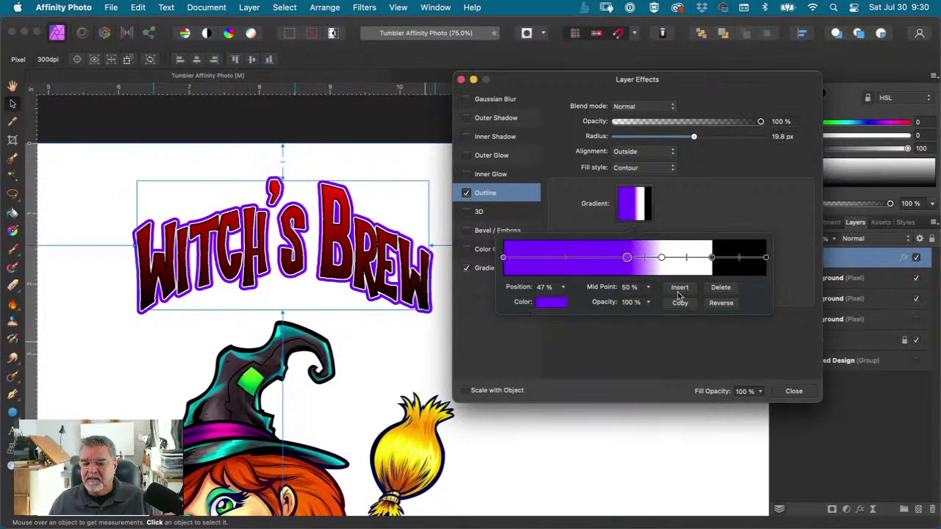
pyautogui.moveTo(664, 258); pyautogui.dragTo(643, 259)
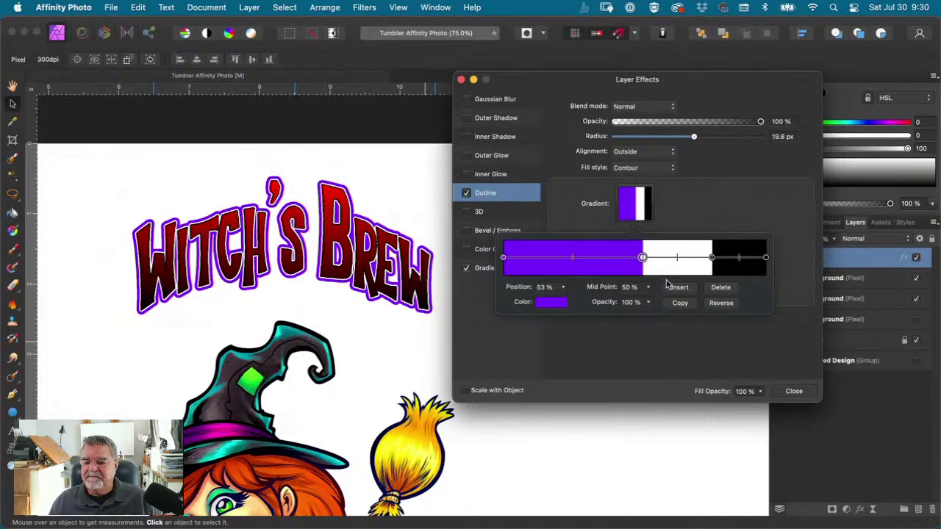
pyautogui.click(669, 366)
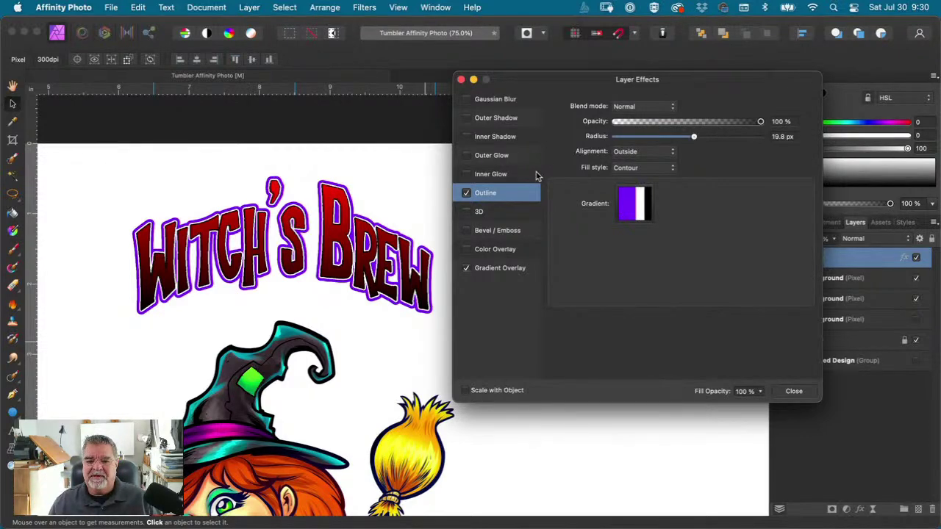
# Step: Add an outer shadow to the title with 11.1 px radius, 38.9 px offset, 24% intensity and a 225° angle
pyautogui.click(491, 121)
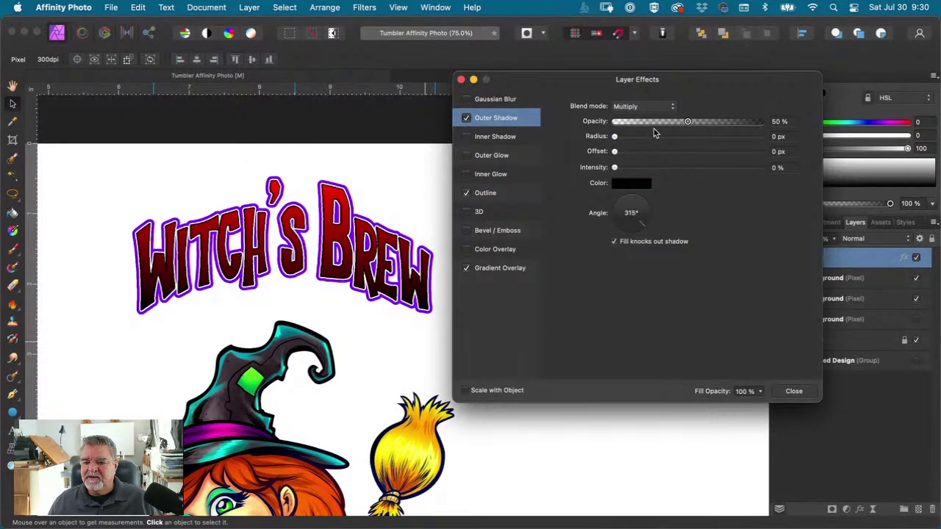
pyautogui.moveTo(615, 137); pyautogui.dragTo(712, 154)
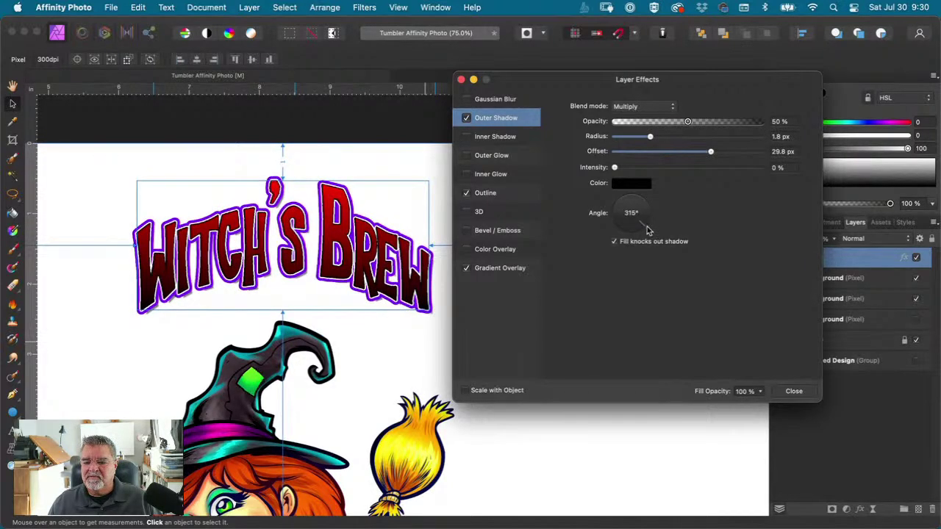
pyautogui.moveTo(647, 228)
pyautogui.mouseDown()
pyautogui.moveTo(615, 237)
pyautogui.moveTo(635, 218)
pyautogui.mouseUp()
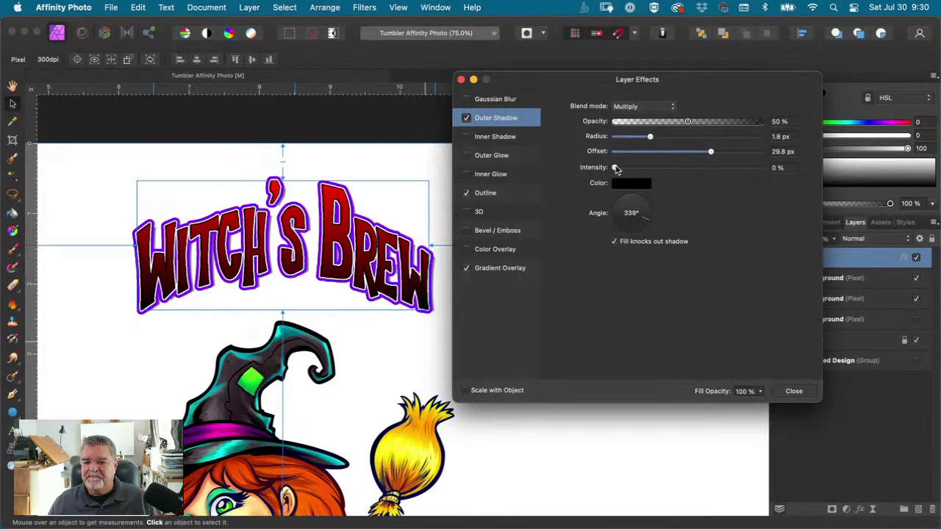
pyautogui.moveTo(617, 167); pyautogui.dragTo(680, 137)
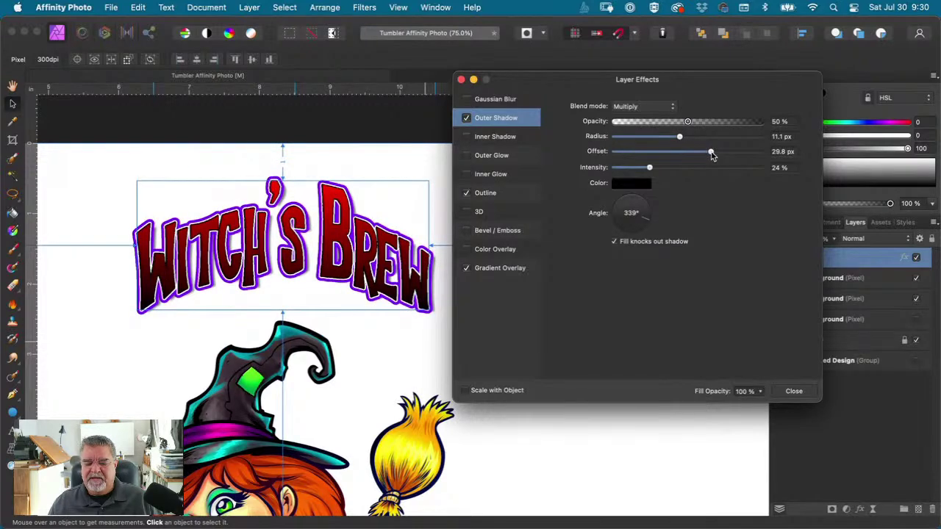
pyautogui.moveTo(711, 153); pyautogui.dragTo(726, 153)
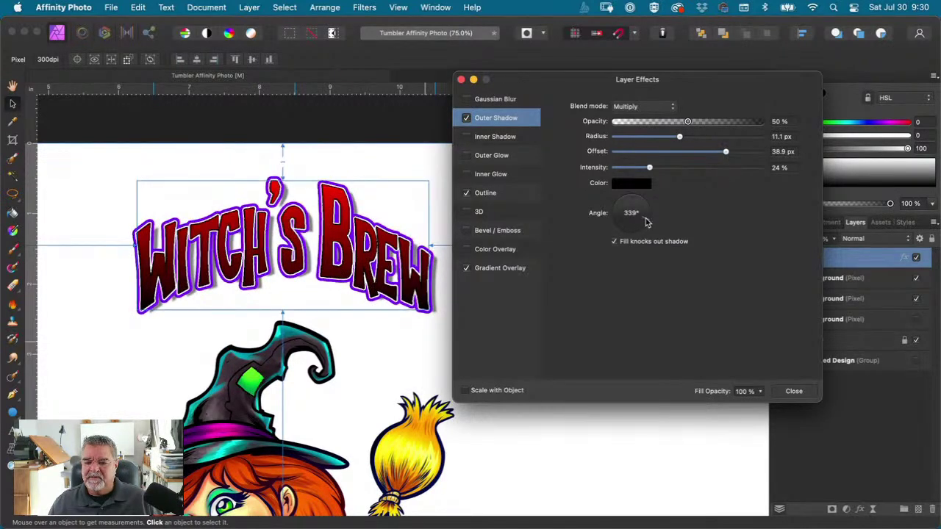
pyautogui.moveTo(647, 222); pyautogui.dragTo(615, 240)
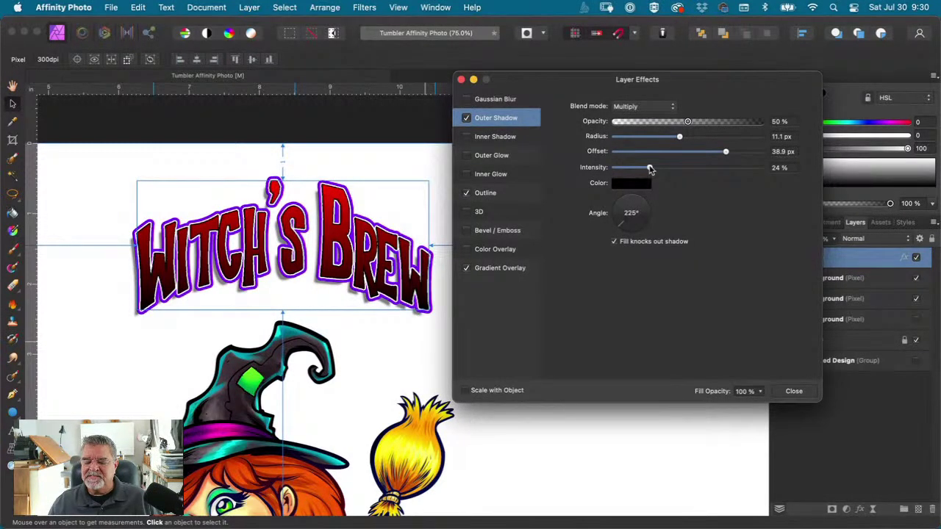
# Step: Adjust the outer shadow to 50% opacity, 94% intensity and a 34.8 px offset
pyautogui.moveTo(650, 169); pyautogui.dragTo(763, 168)
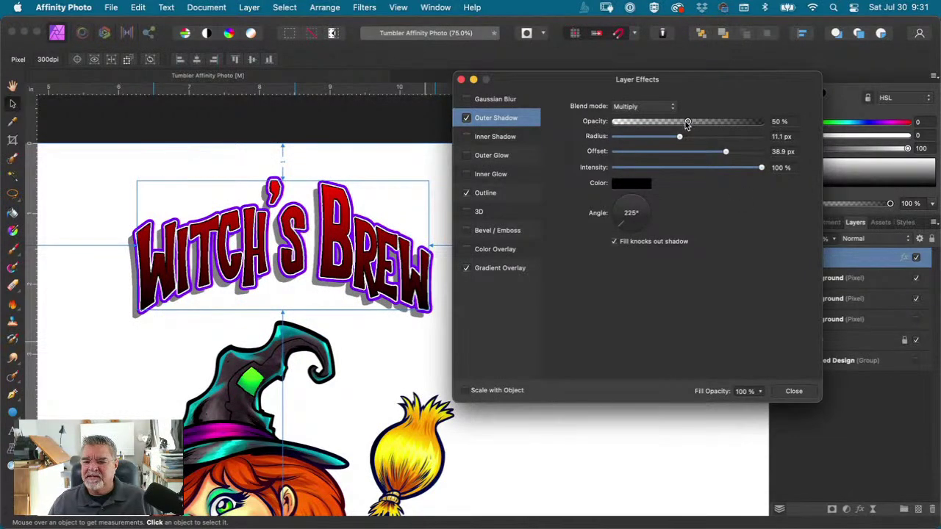
pyautogui.moveTo(690, 122); pyautogui.dragTo(775, 122)
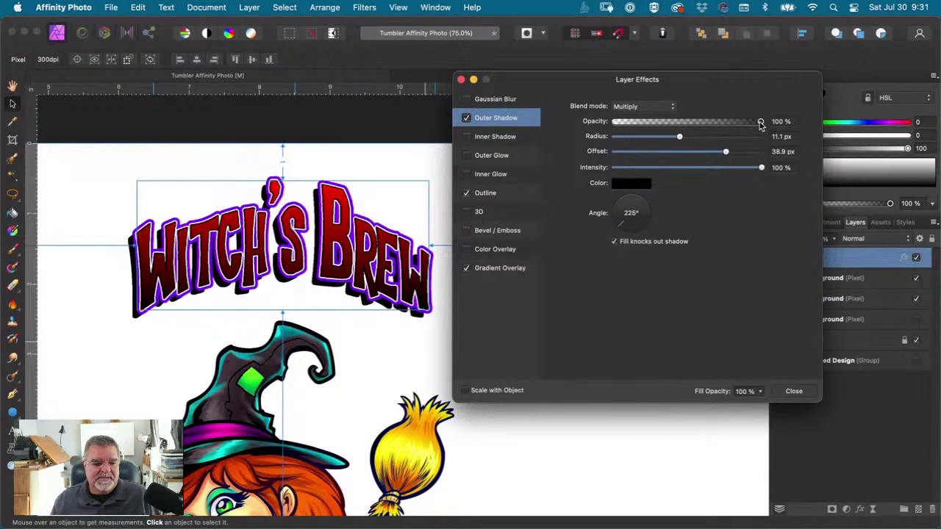
pyautogui.moveTo(760, 123); pyautogui.dragTo(737, 123)
pyautogui.moveTo(761, 170); pyautogui.dragTo(728, 168)
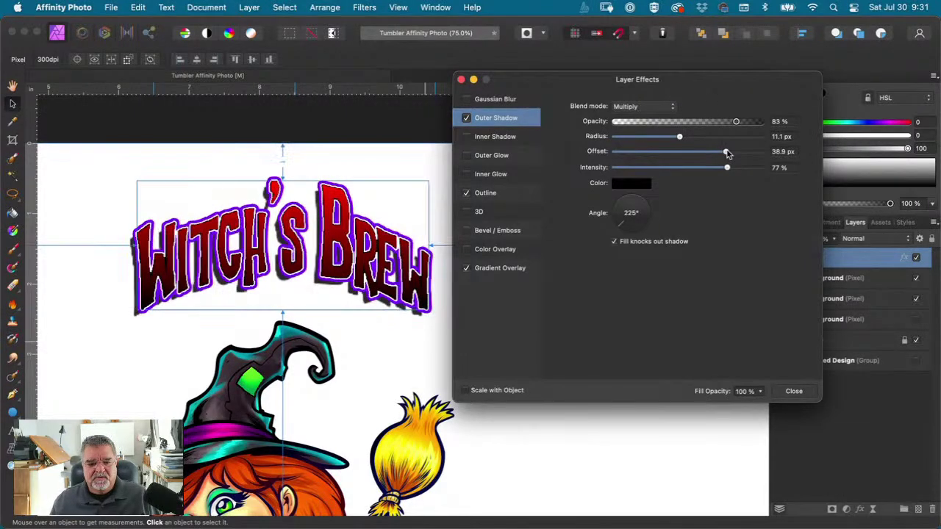
pyautogui.moveTo(735, 122); pyautogui.dragTo(692, 125)
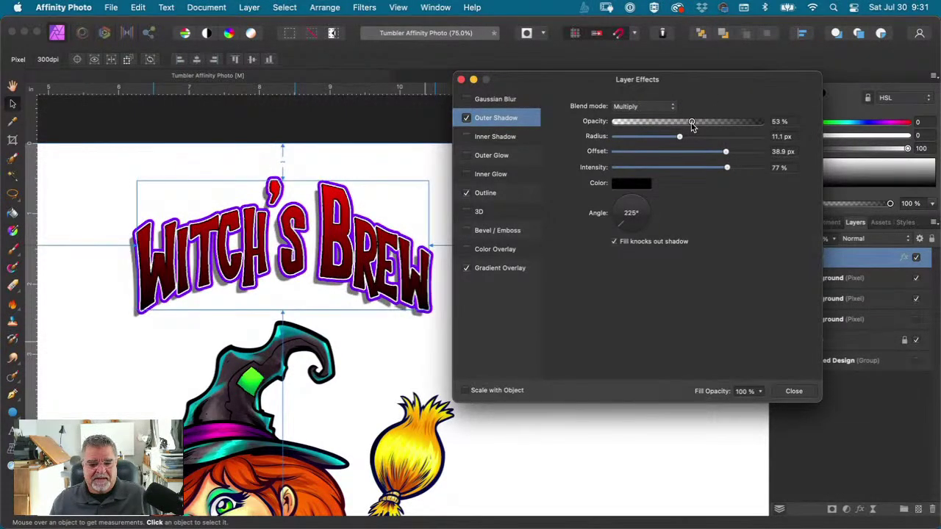
pyautogui.moveTo(726, 167); pyautogui.dragTo(752, 168)
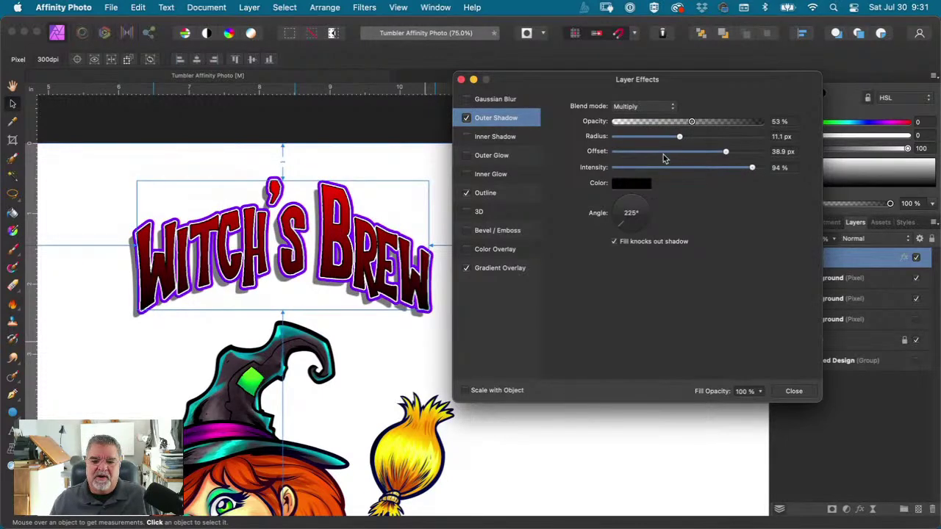
pyautogui.moveTo(691, 123); pyautogui.dragTo(688, 122)
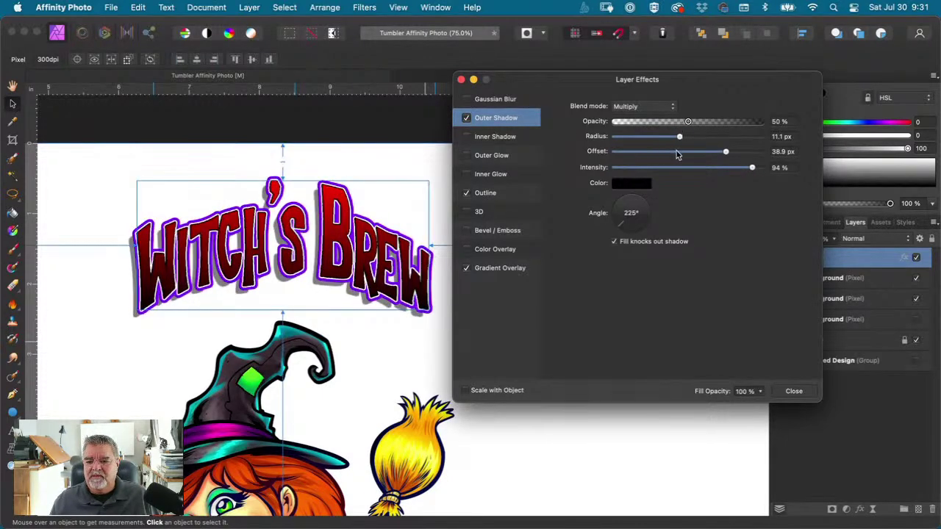
pyautogui.moveTo(726, 152); pyautogui.dragTo(718, 153)
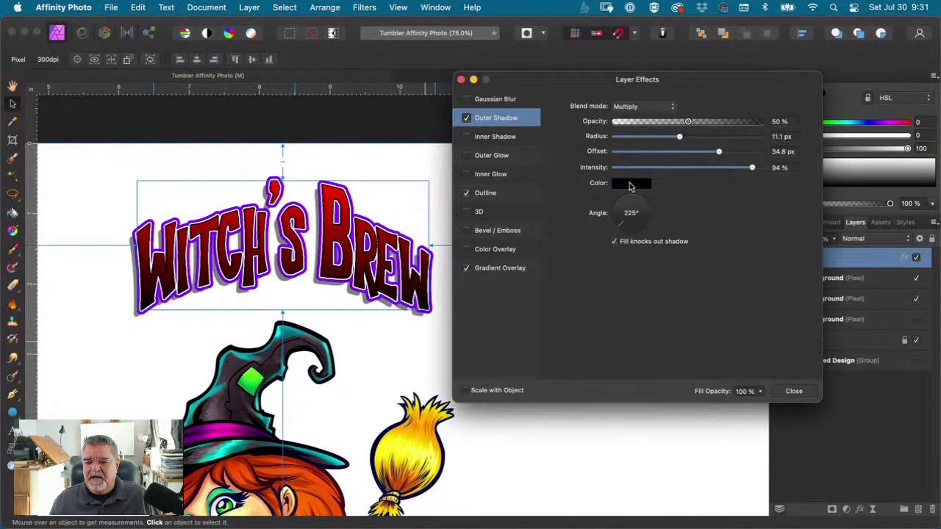
# Step: Color the outer shadow dark purple with H 264, S 70, L 16, then close the layer effects and deselect the title
pyautogui.click(630, 184)
pyautogui.click(678, 236)
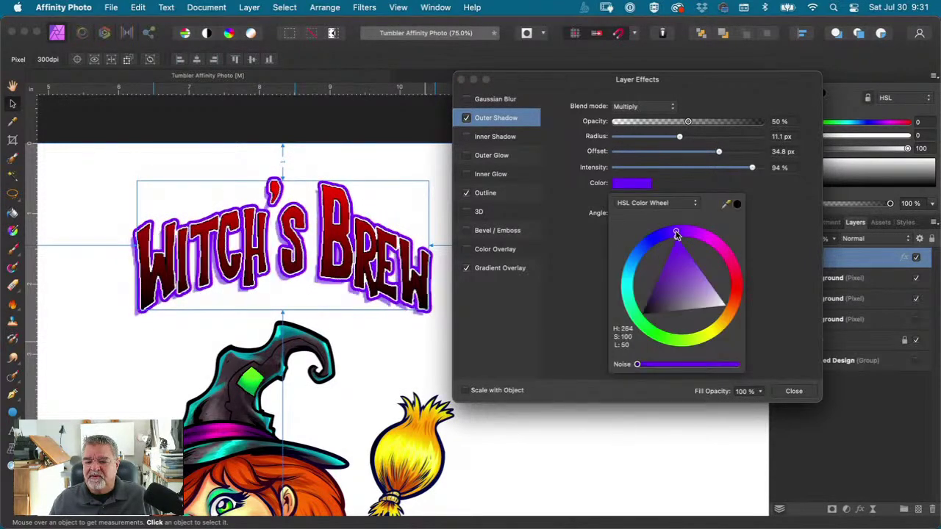
pyautogui.click(662, 269)
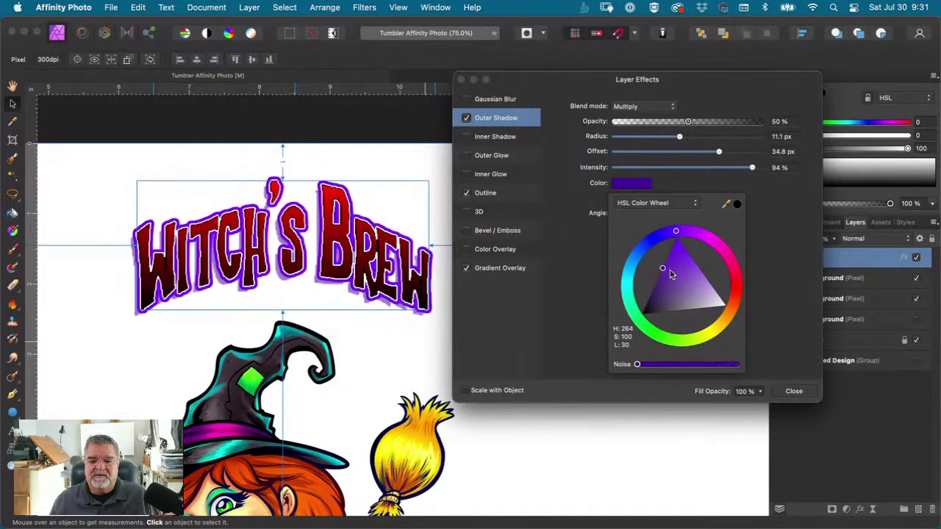
pyautogui.moveTo(661, 270); pyautogui.dragTo(655, 300)
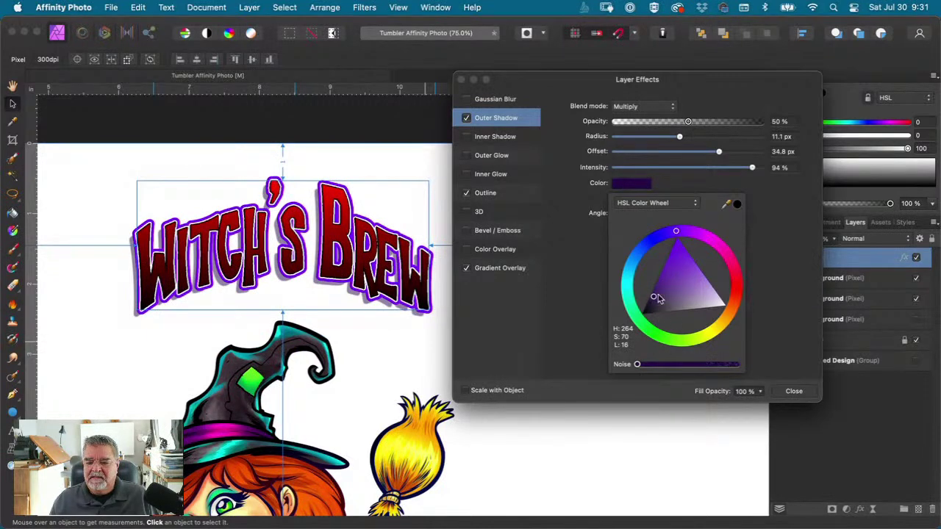
pyautogui.click(765, 239)
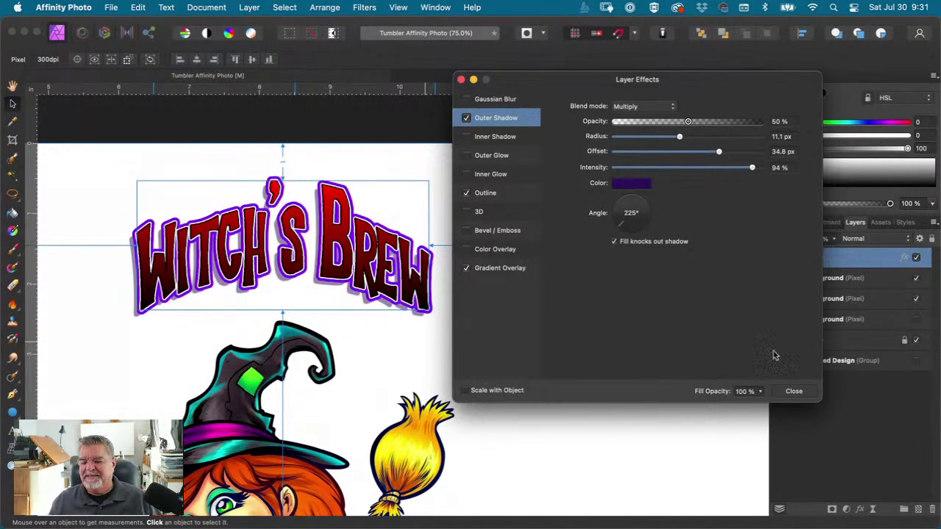
pyautogui.click(794, 393)
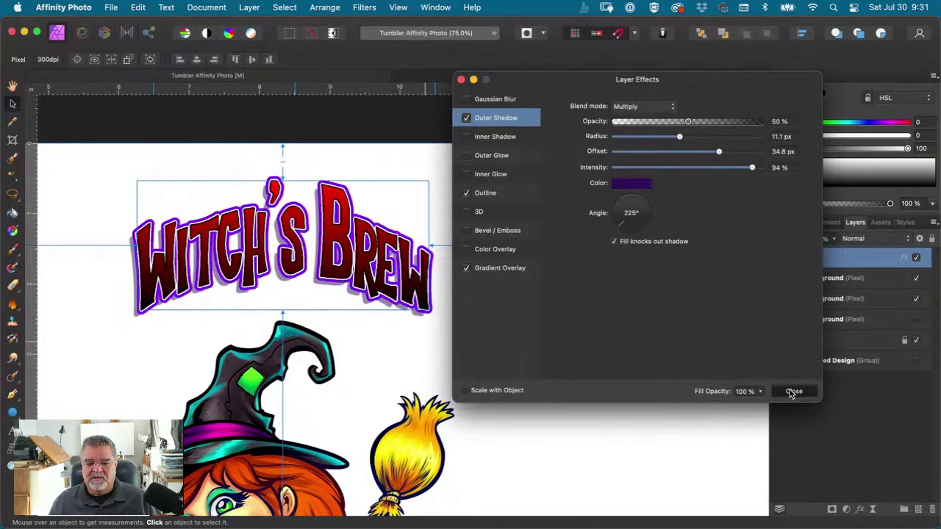
pyautogui.click(541, 169)
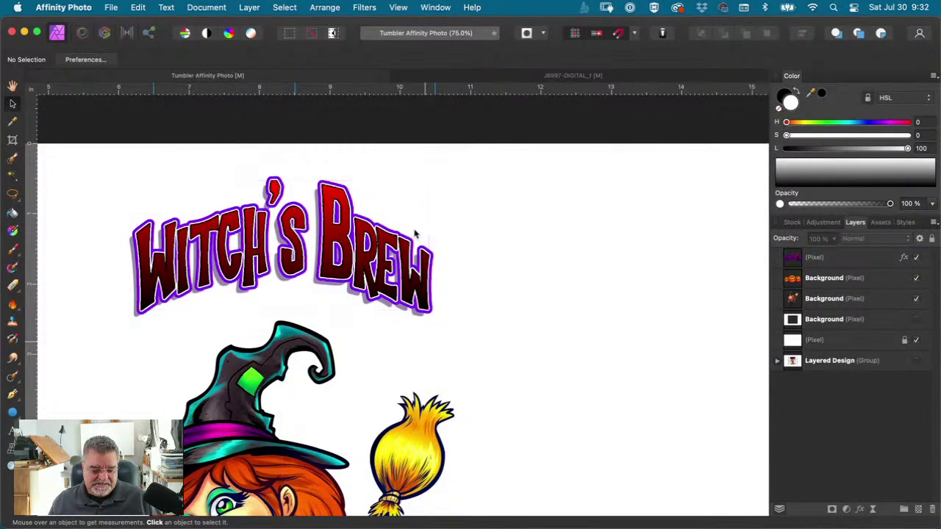
# Step: Move the Witch's Brew title straight down so it overlaps the top of the witch's hat
pyautogui.press('super+0')
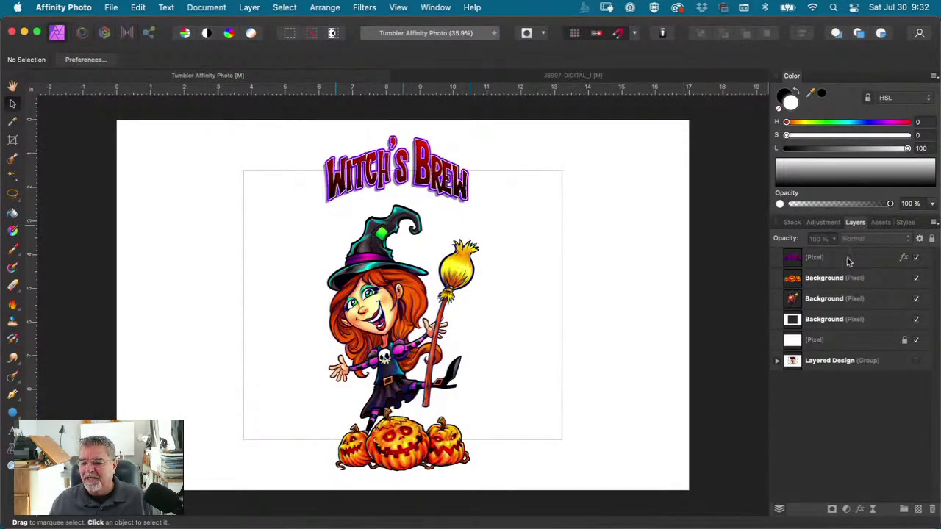
pyautogui.click(825, 260)
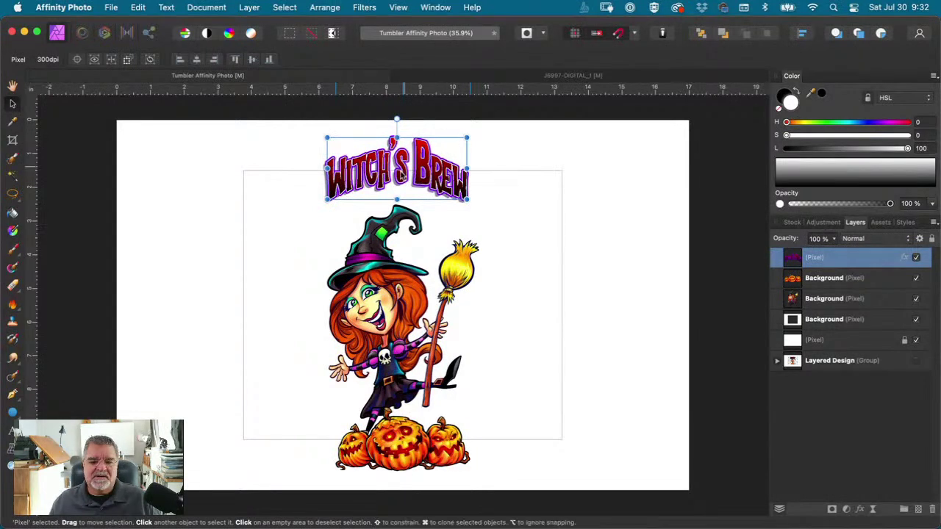
pyautogui.moveTo(402, 175); pyautogui.dragTo(400, 215)
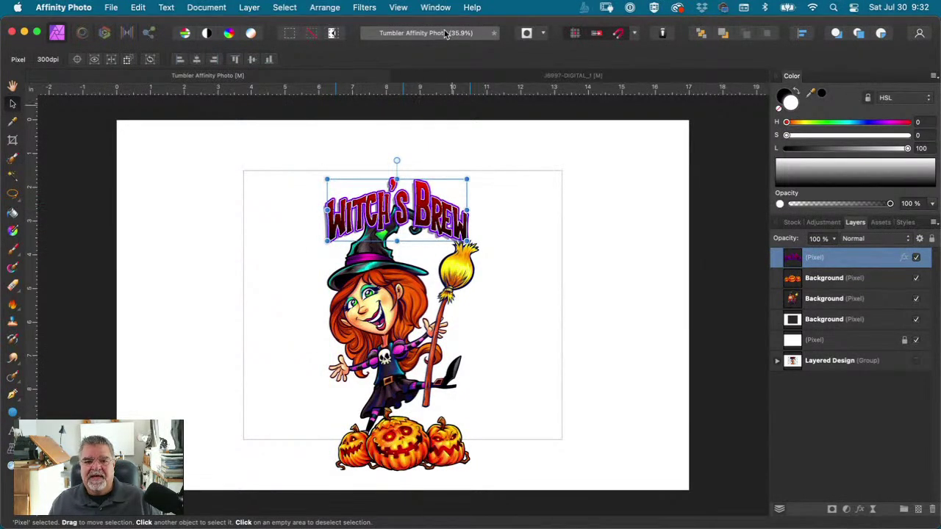
# Step: Show the guides and resize the title to fit between the two outer vertical guides, then deselect it
pyautogui.click(398, 7)
pyautogui.click(393, 109)
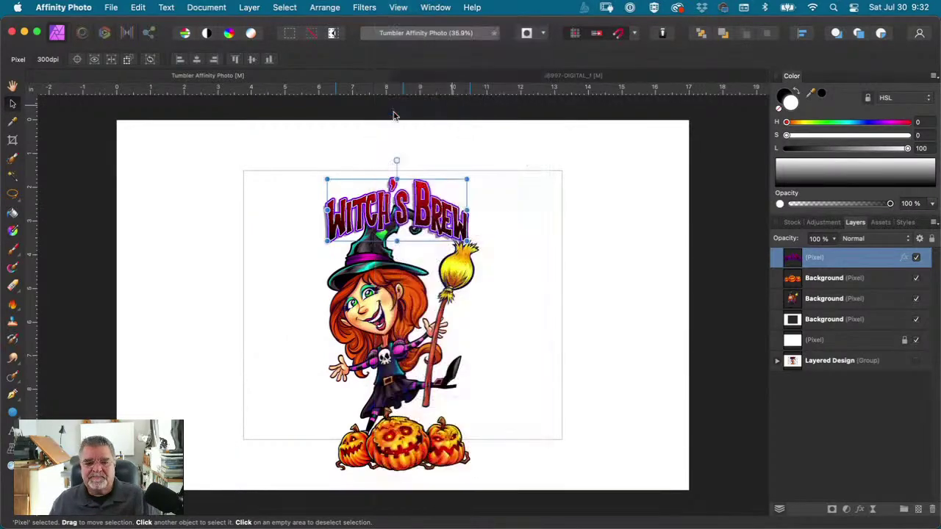
pyautogui.moveTo(326, 178); pyautogui.dragTo(335, 184)
pyautogui.moveTo(469, 182); pyautogui.dragTo(471, 180)
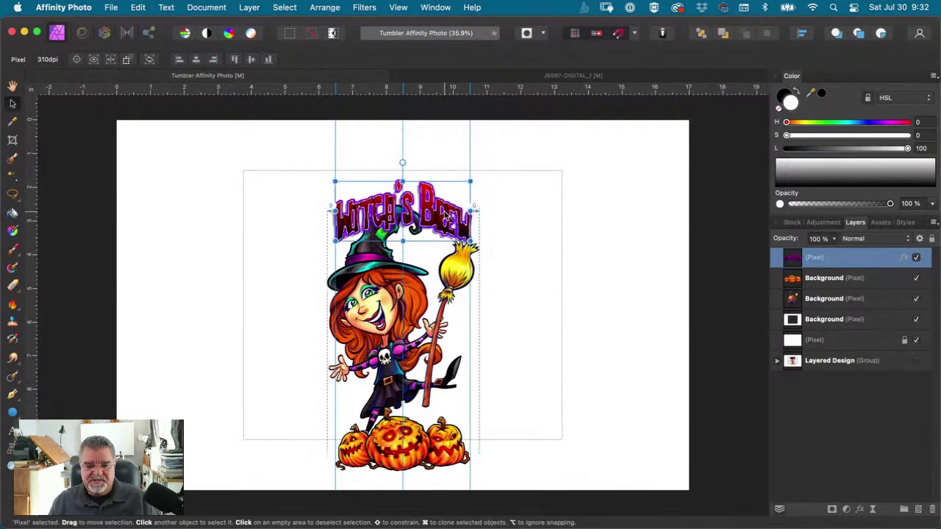
pyautogui.click(495, 130)
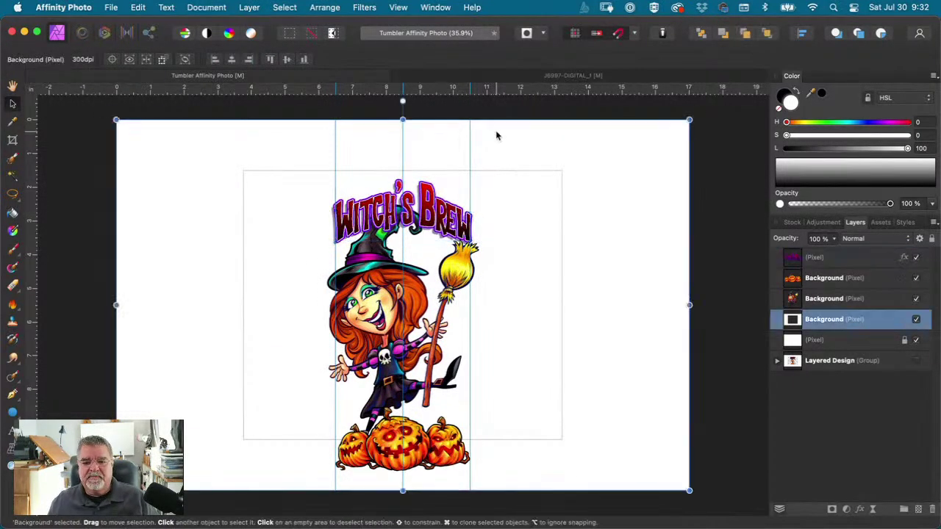
pyautogui.click(325, 110)
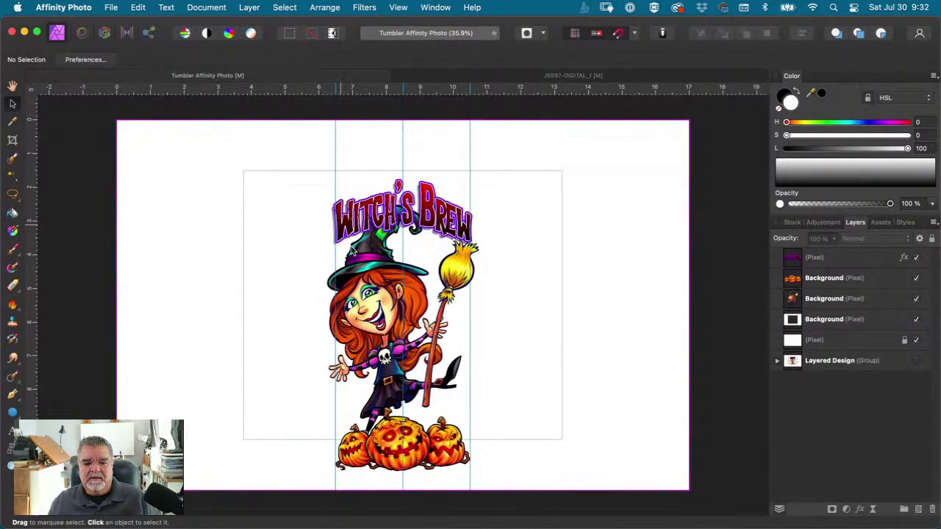
# Step: Scale the witch artwork down so its outer edge on the broom side meets the outer guide, then deselect it
pyautogui.click(365, 303)
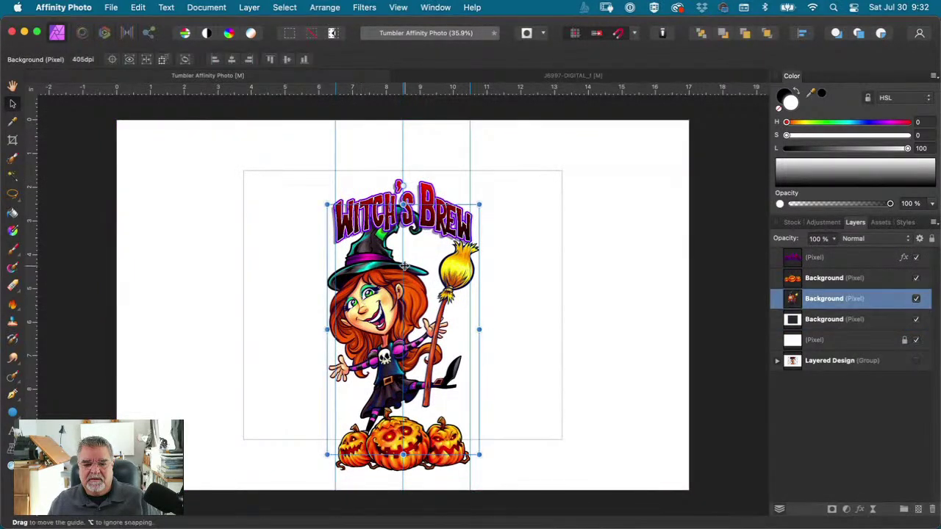
pyautogui.moveTo(478, 206); pyautogui.dragTo(471, 219)
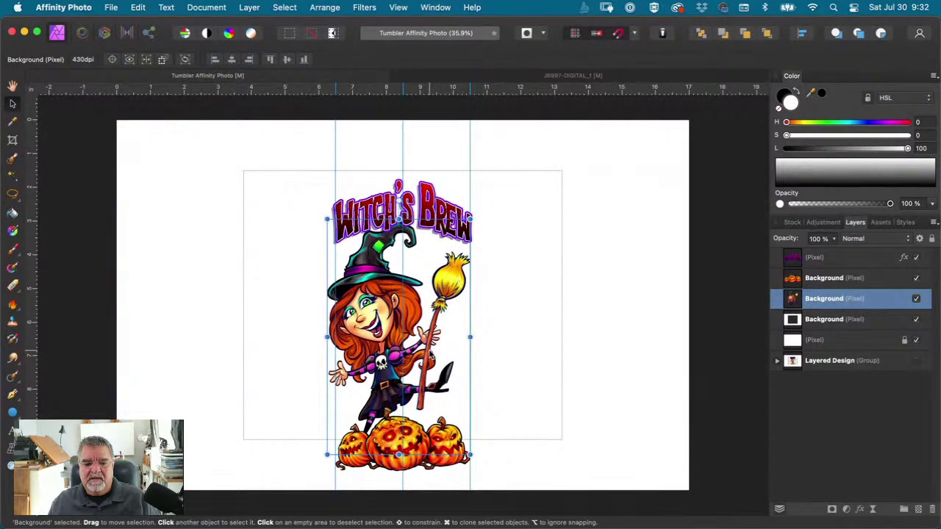
pyautogui.press('super+d')
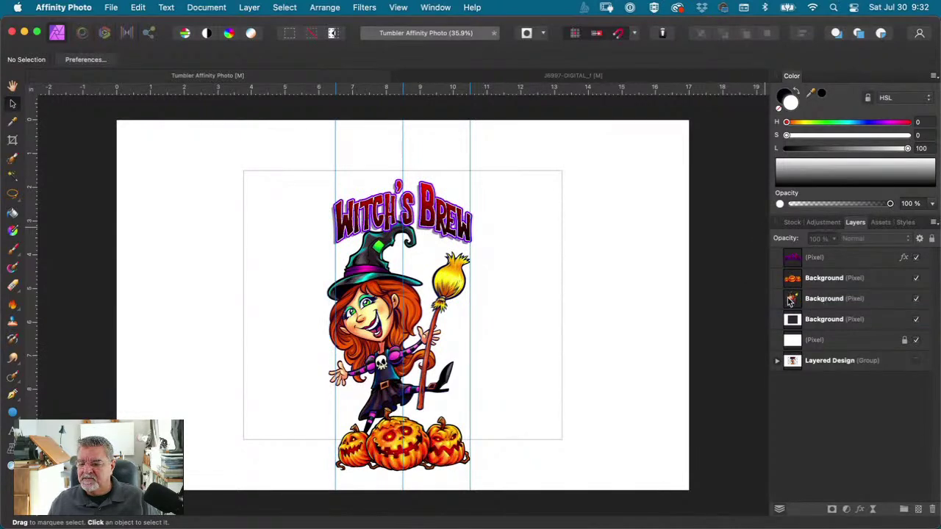
# Step: Lower the Witch's Brew title in the layer order to sit directly behind the pumpkins and the witch, then deselect it
pyautogui.click(795, 261)
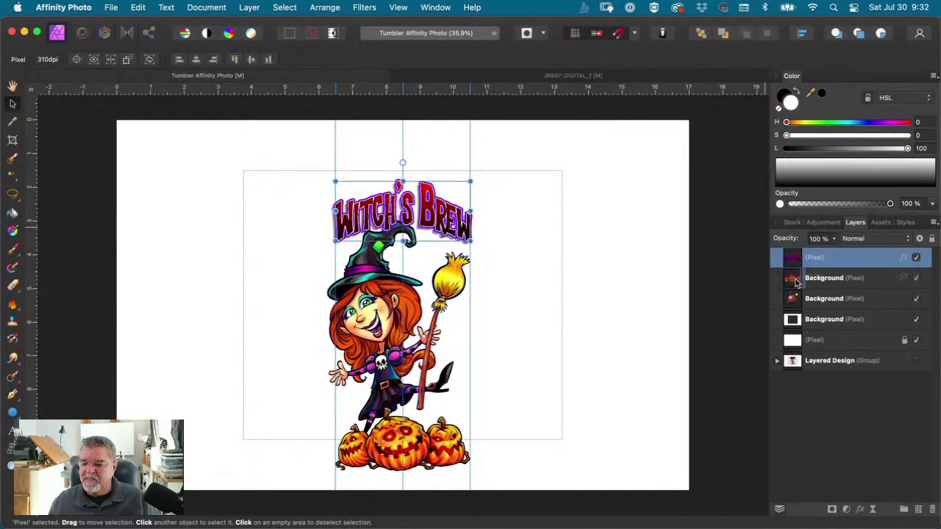
pyautogui.press('super+[')
pyautogui.press('super+[')
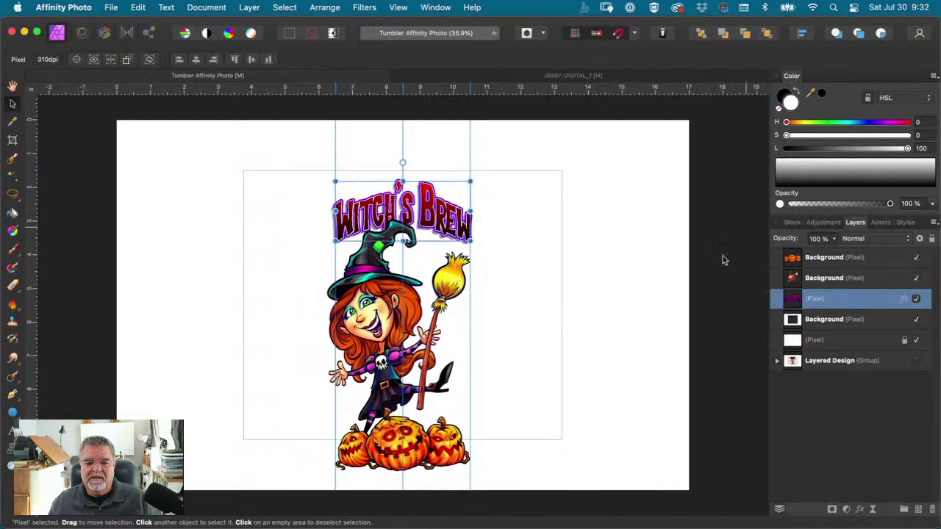
pyautogui.click(696, 206)
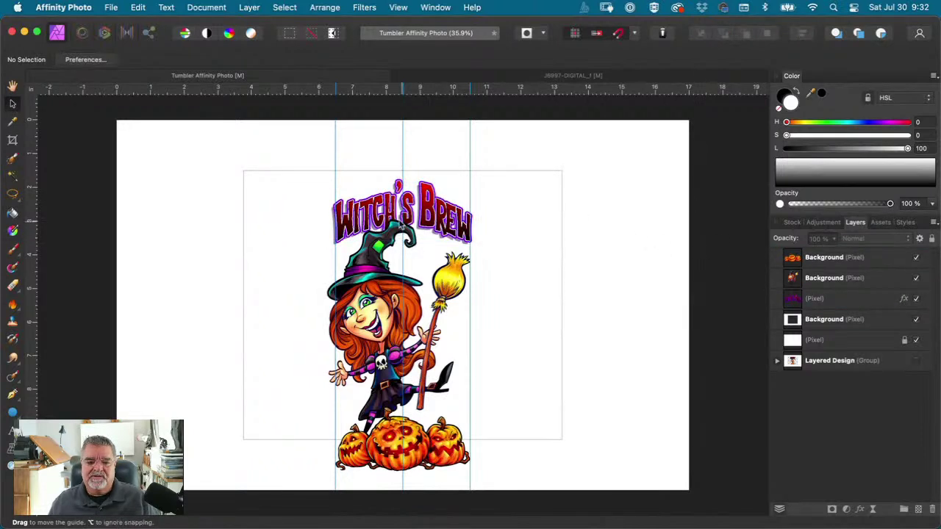
# Step: Move the Witch's Brew title slightly straight up, keeping it aligned between the outer guides
pyautogui.click(781, 295)
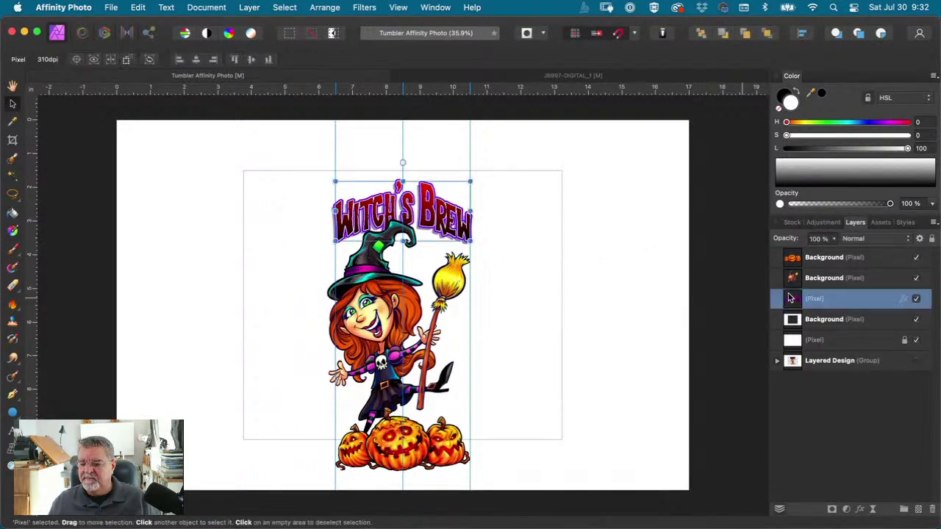
pyautogui.moveTo(442, 216); pyautogui.dragTo(440, 215)
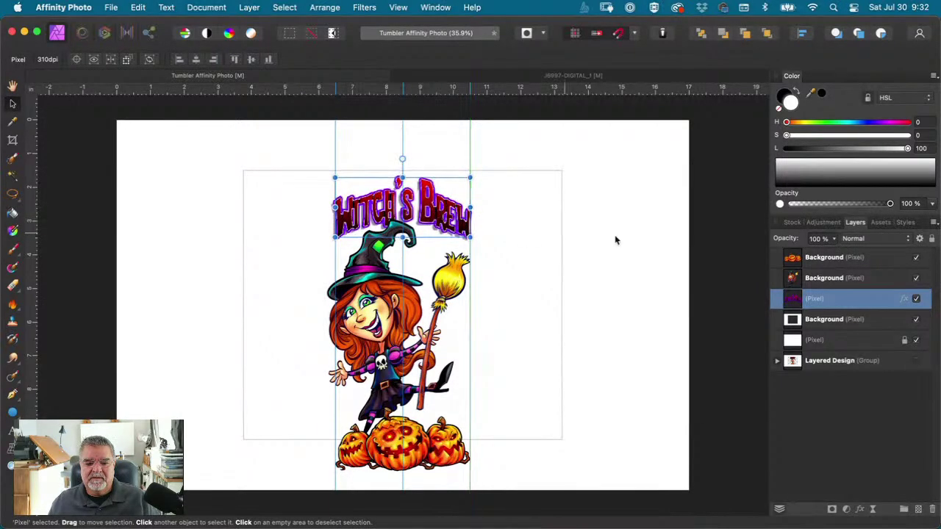
pyautogui.click(650, 222)
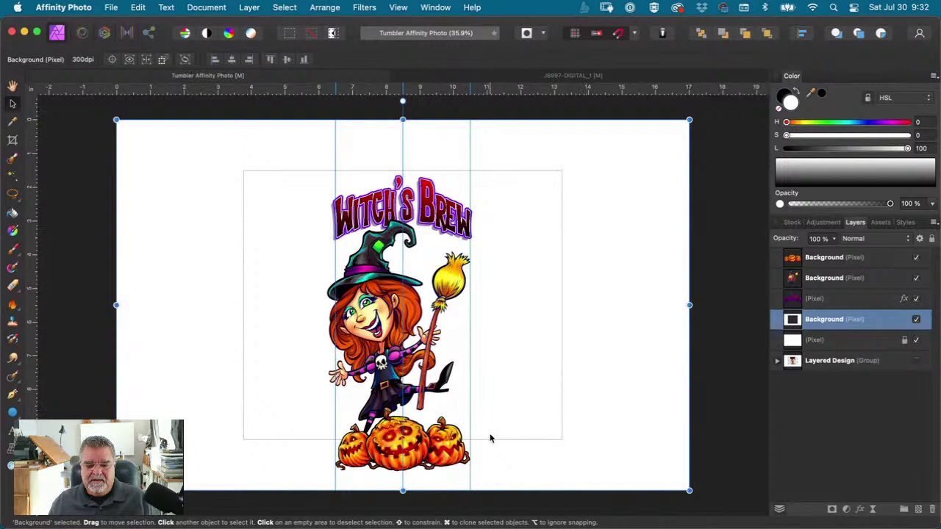
# Step: Shrink the witch further within the outer guides, raise her over the title, and move the pumpkins up to overlap her feet
pyautogui.click(358, 294)
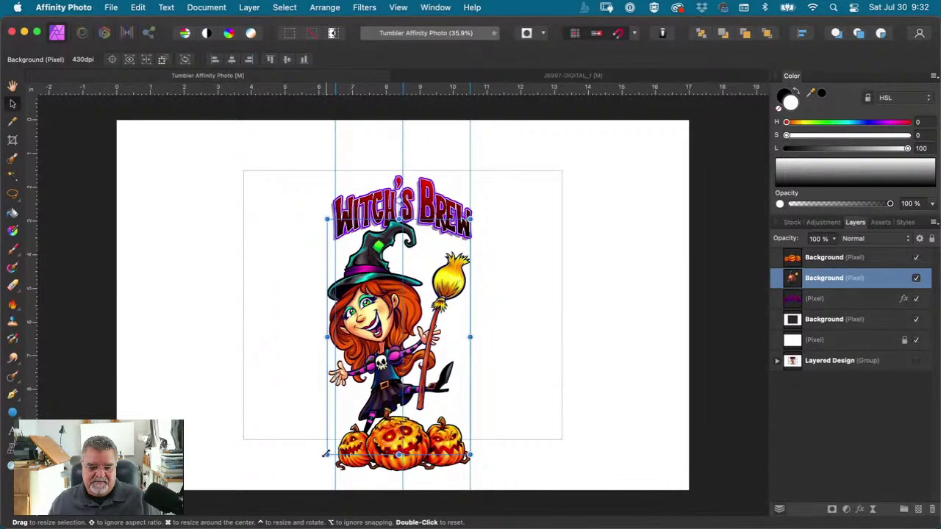
pyautogui.moveTo(326, 454); pyautogui.dragTo(343, 429)
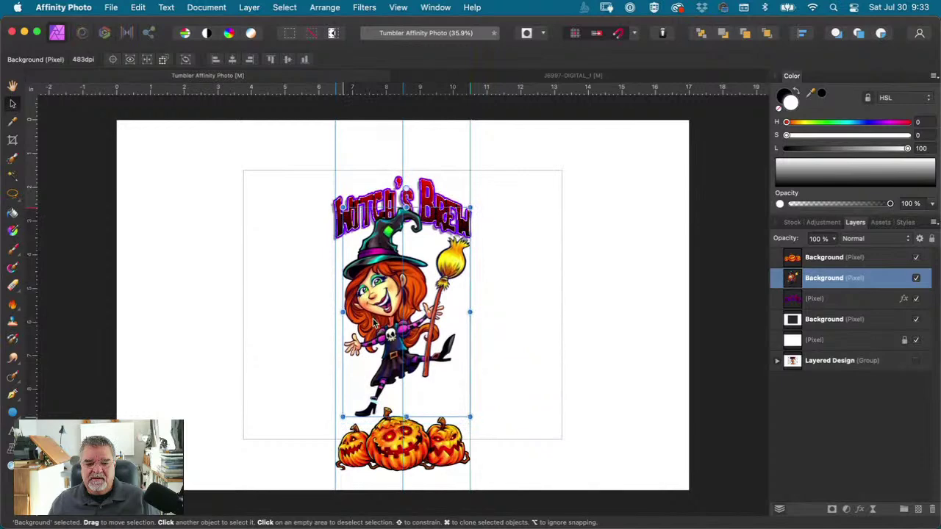
pyautogui.click(389, 455)
pyautogui.moveTo(389, 432); pyautogui.dragTo(389, 417)
pyautogui.click(393, 300)
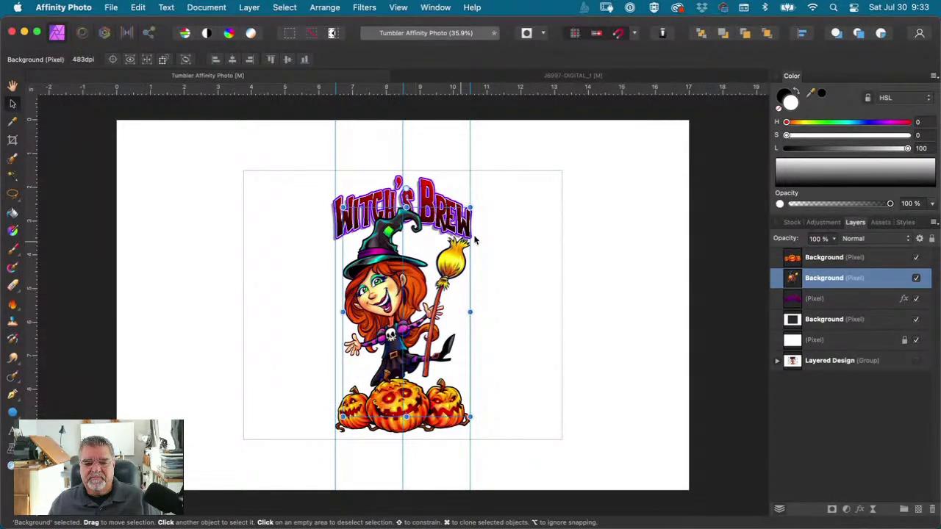
# Step: Deselect the artwork and hide the guides
pyautogui.click(647, 207)
pyautogui.click(716, 148)
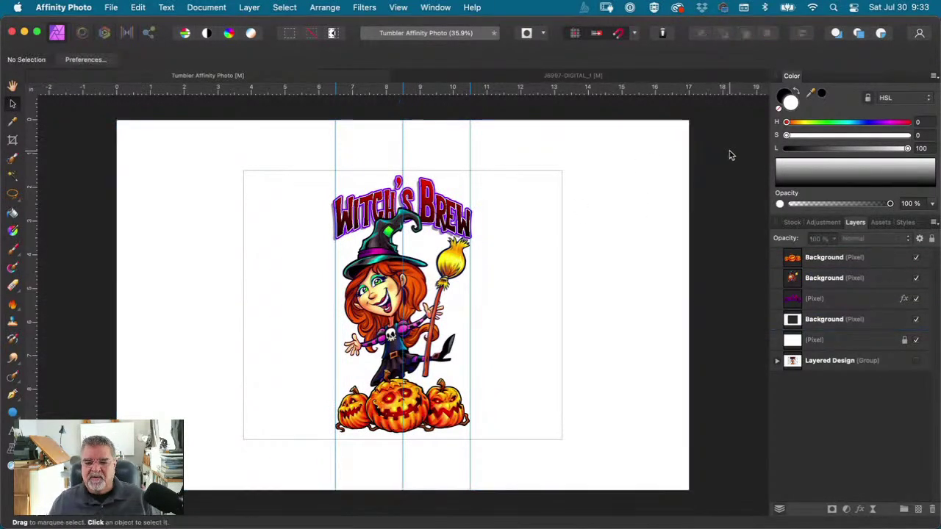
pyautogui.click(398, 8)
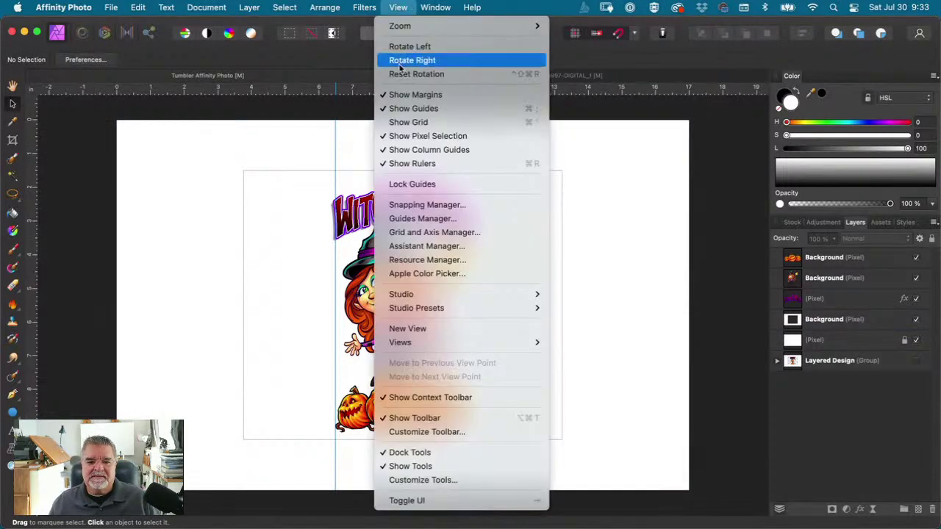
pyautogui.click(390, 109)
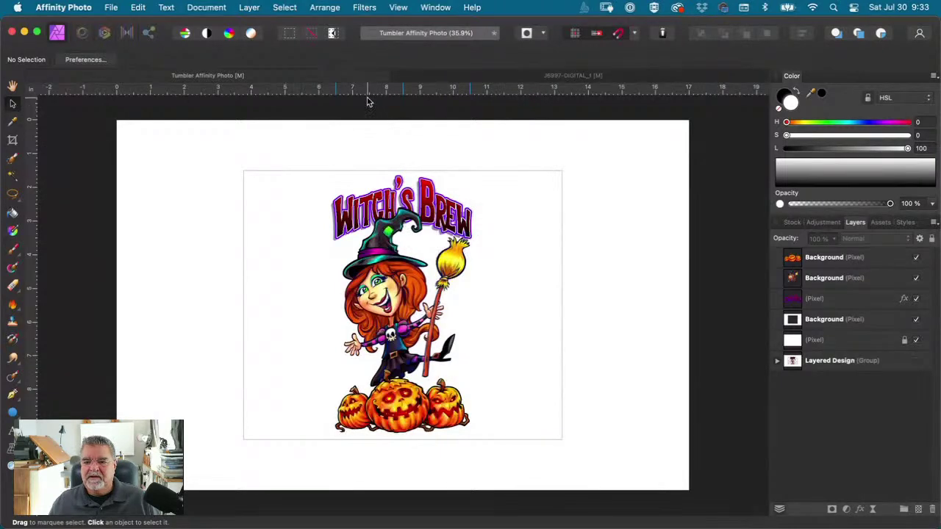
# Step: Switch to the J6997-DIGITAL_f document and flood-select the two larger bats in front of the moon
pyautogui.click(560, 76)
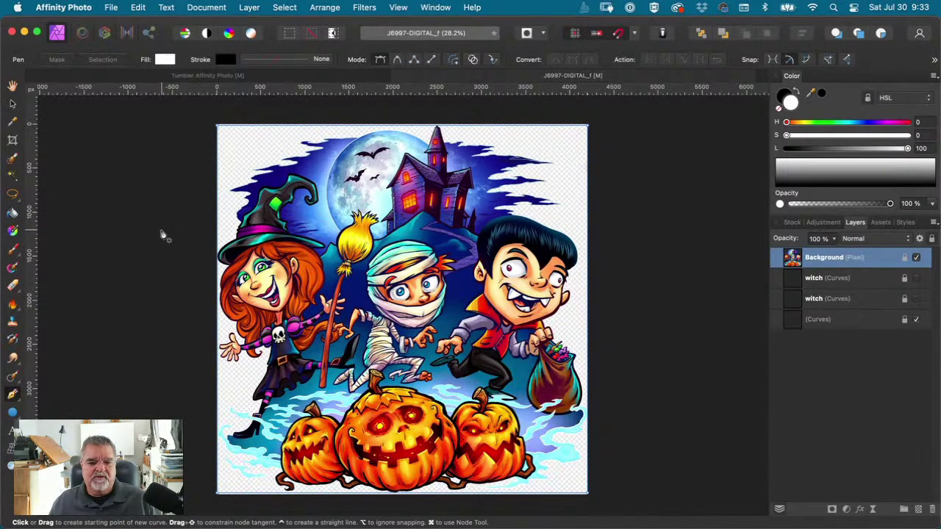
pyautogui.press('z')
pyautogui.click(376, 158)
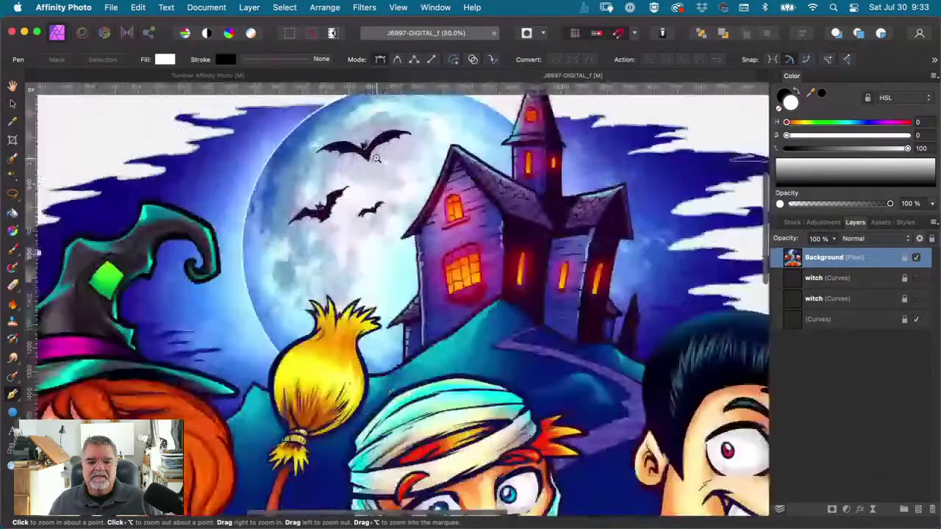
pyautogui.click(376, 158)
pyautogui.scroll(2, 221, 221)
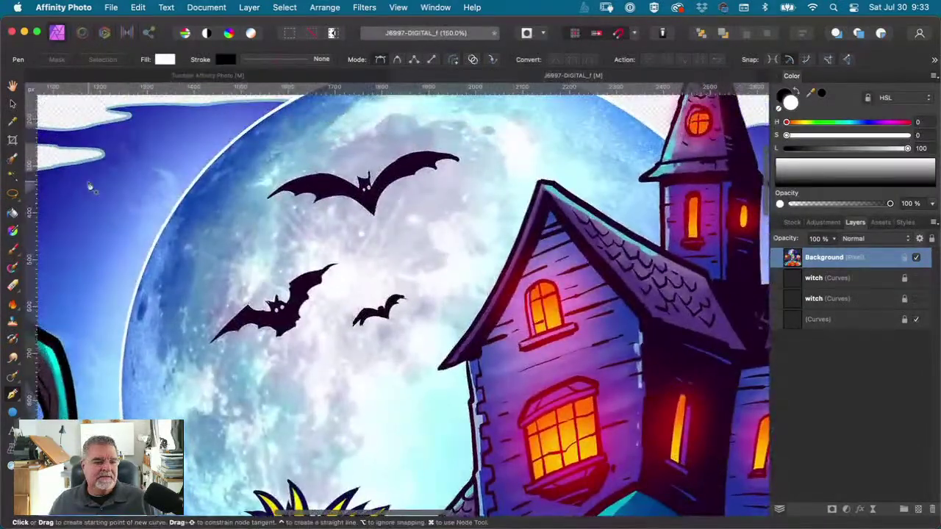
pyautogui.click(12, 177)
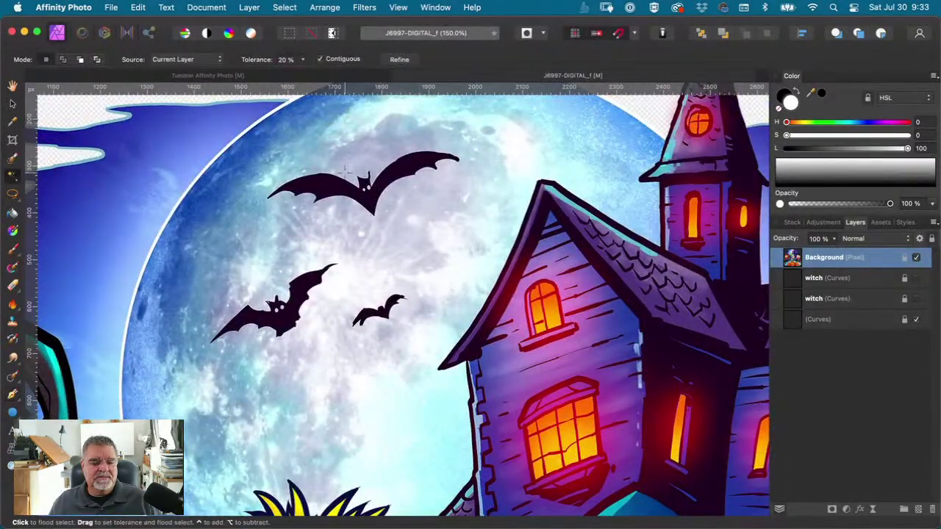
pyautogui.click(406, 167)
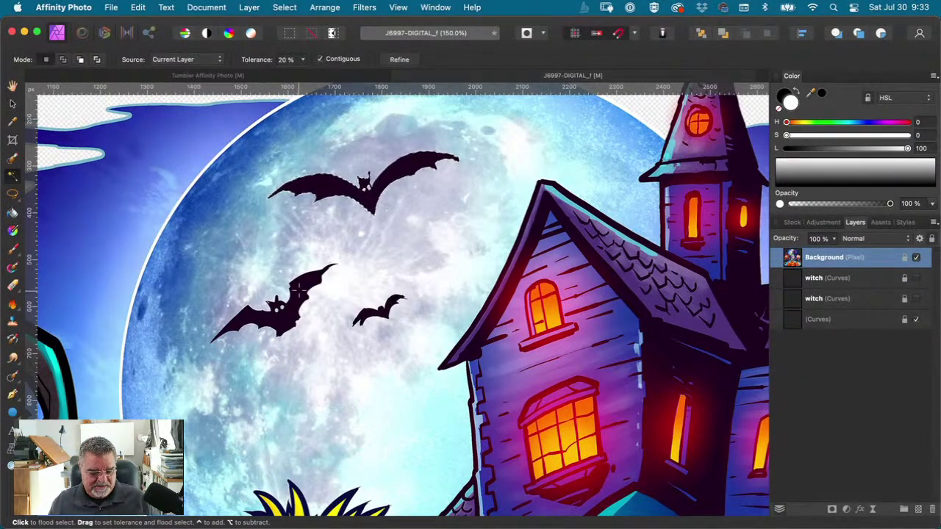
pyautogui.click(300, 293)
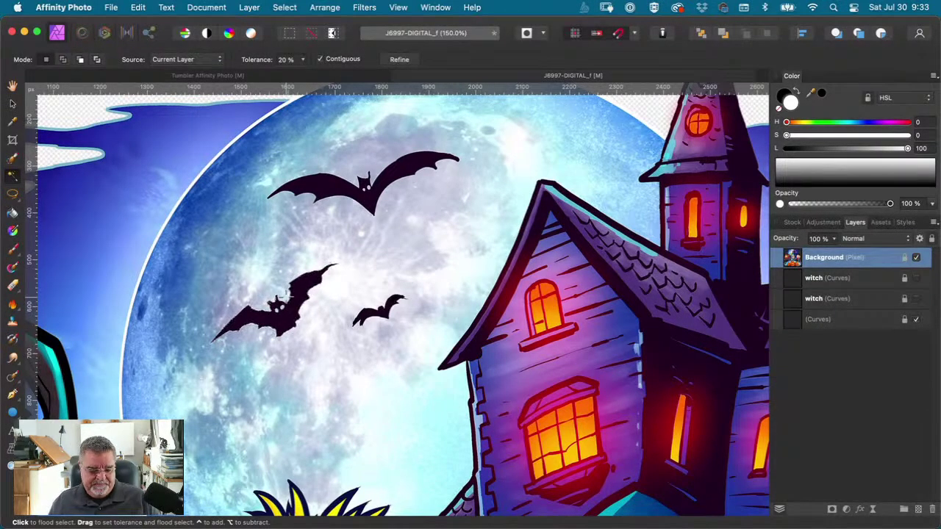
# Step: Select the two larger bats with the Selection Brush and copy them into the Tumbler Affinity Photo document
pyautogui.click(13, 160)
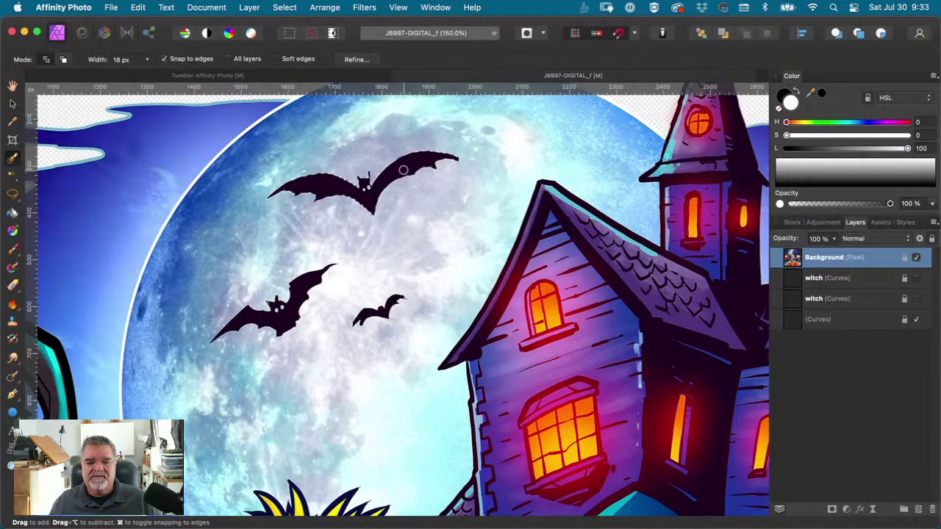
pyautogui.moveTo(421, 165)
pyautogui.mouseDown()
pyautogui.moveTo(445, 160)
pyautogui.moveTo(372, 218)
pyautogui.mouseUp()
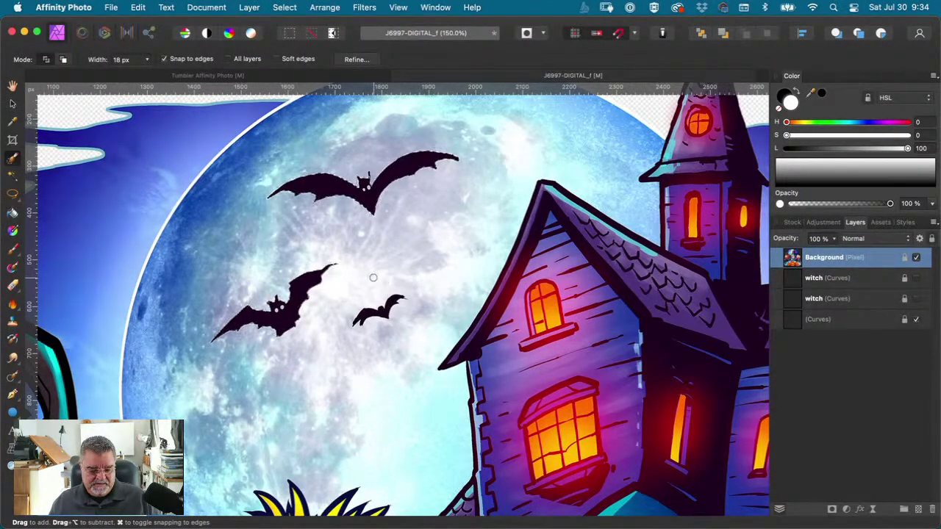
pyautogui.click(208, 75)
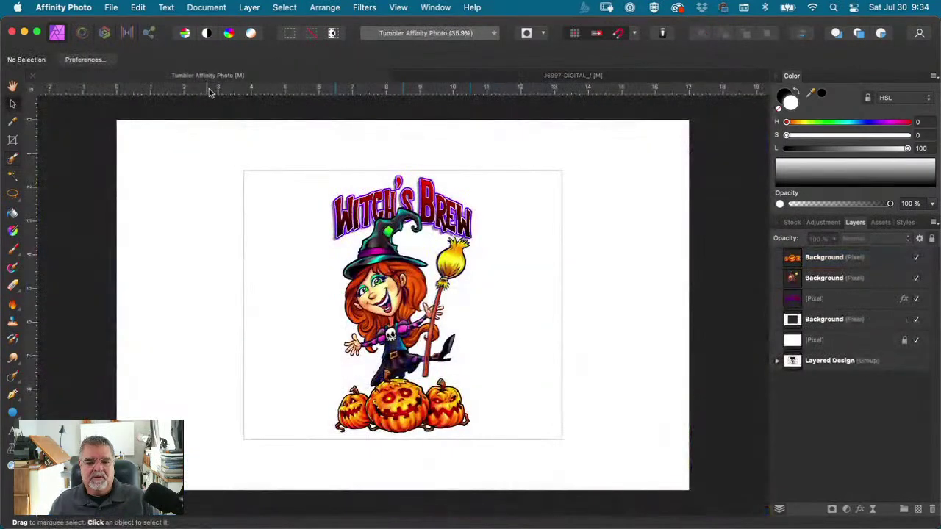
pyautogui.press('super+v')
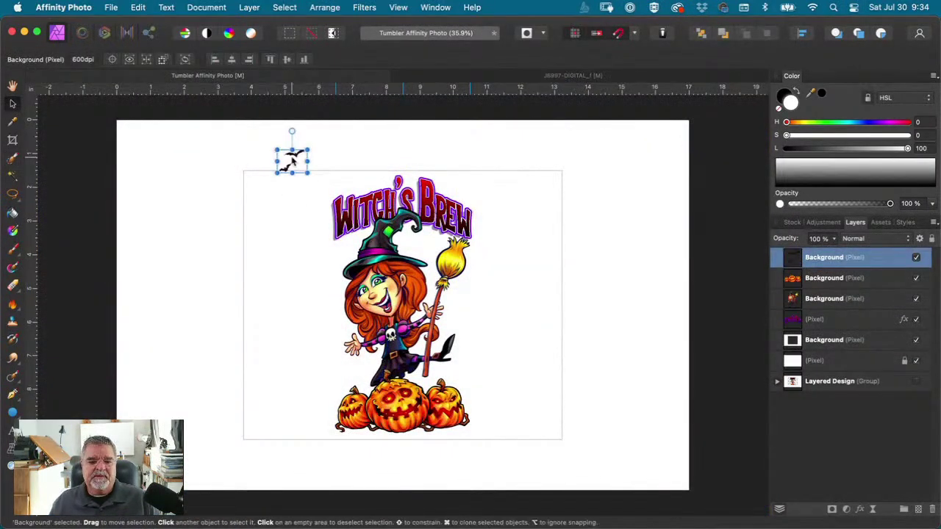
# Step: Enlarge the pasted bats and place them across the upper left corner of the inner template rectangle, then deselect them
pyautogui.moveTo(280, 152); pyautogui.dragTo(238, 189)
pyautogui.click(272, 206)
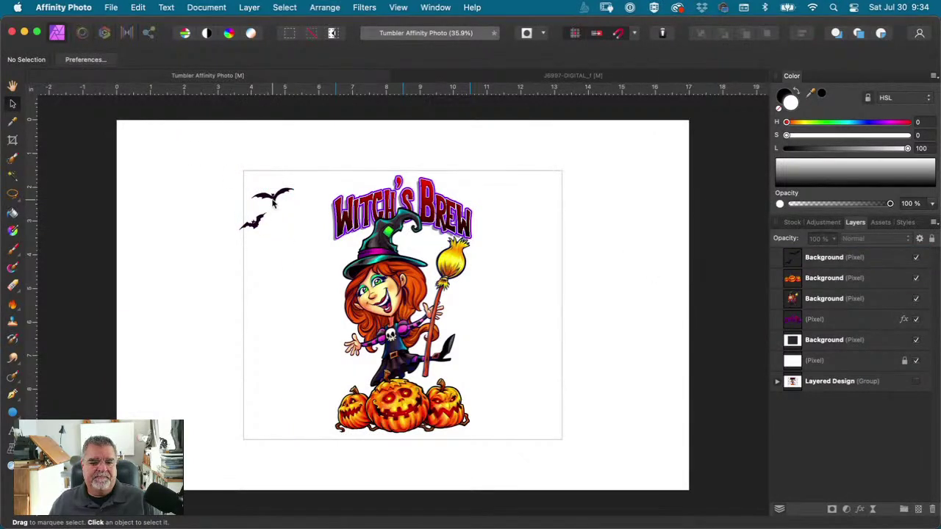
pyautogui.moveTo(272, 203); pyautogui.dragTo(267, 196)
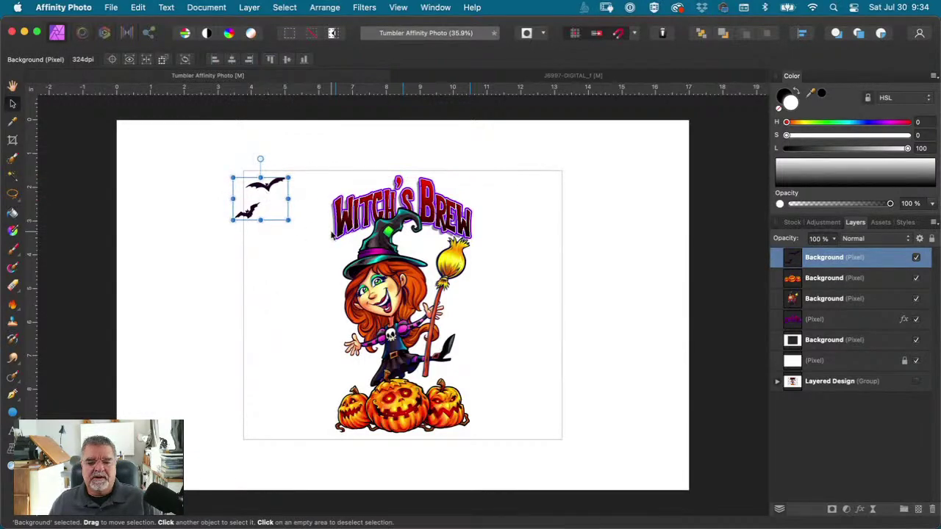
pyautogui.click(616, 136)
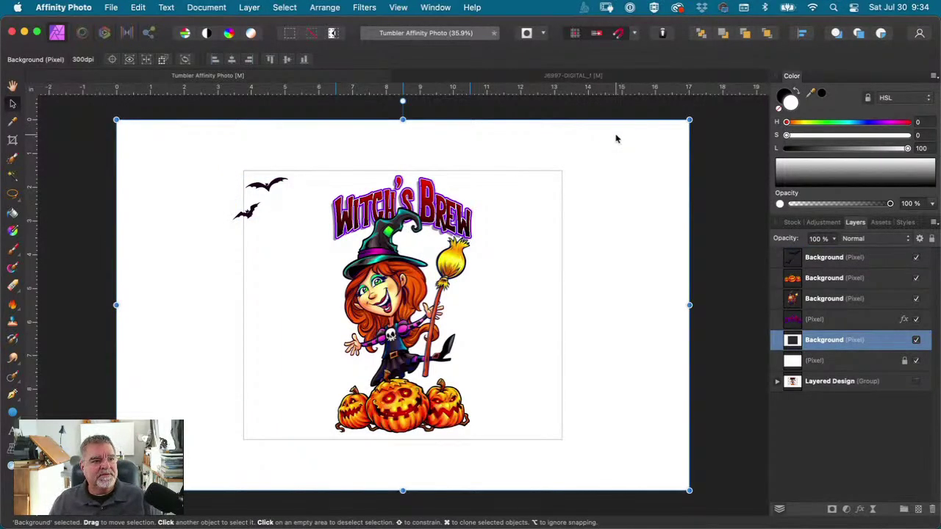
pyautogui.click(703, 284)
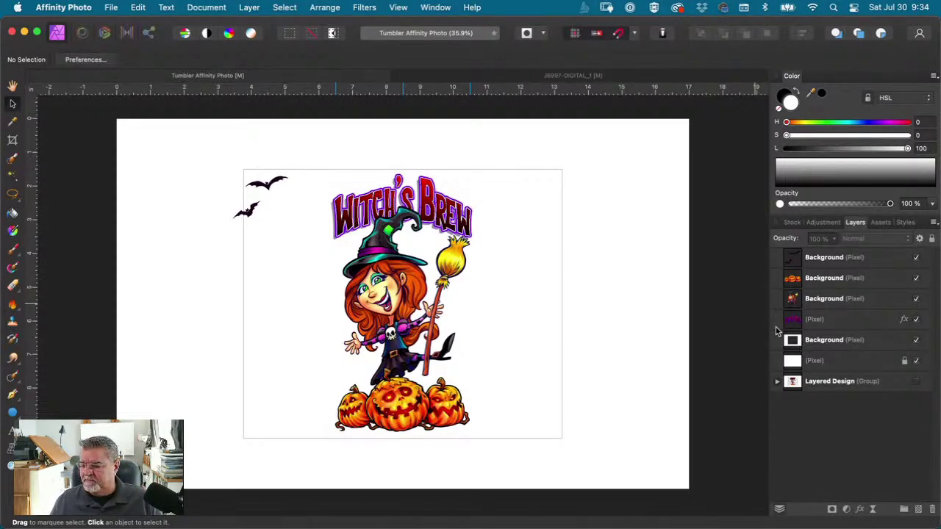
# Step: Duplicate the bats layer and move the copy straight down below the original pair
pyautogui.click(801, 263)
pyautogui.rightClick(793, 261)
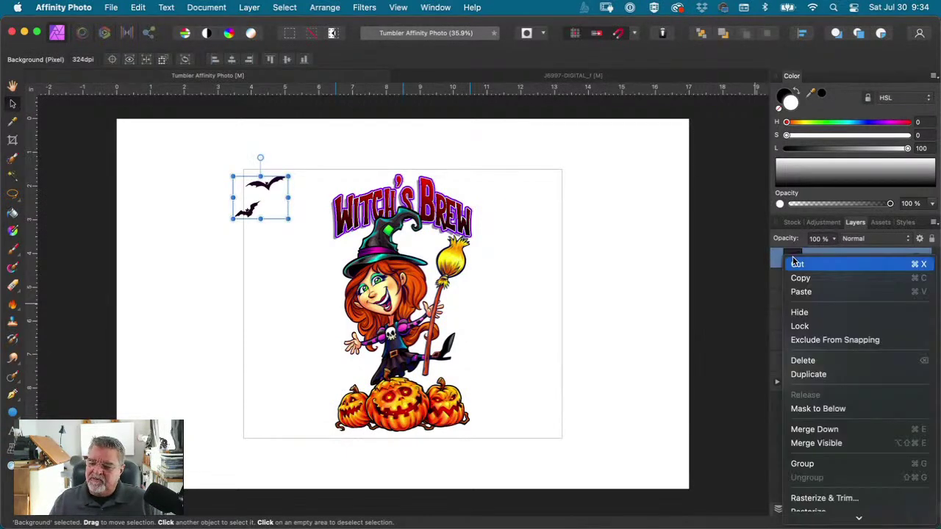
pyautogui.click(822, 375)
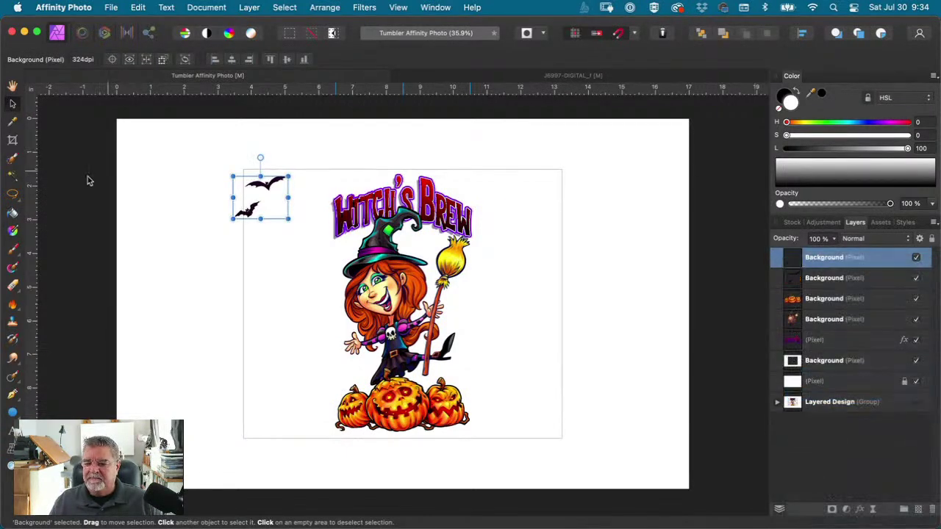
pyautogui.moveTo(255, 201); pyautogui.dragTo(259, 284)
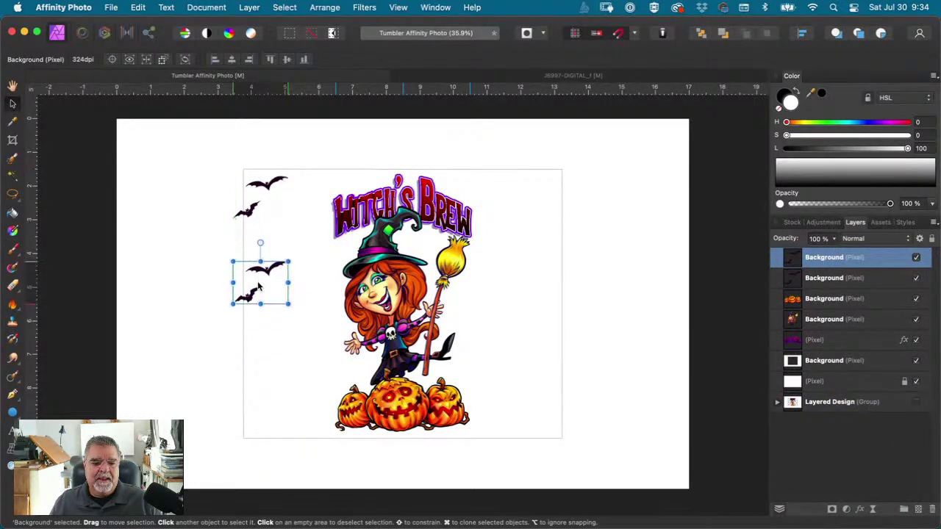
# Step: Flip the lower pair of bats horizontally
pyautogui.rightClick(270, 278)
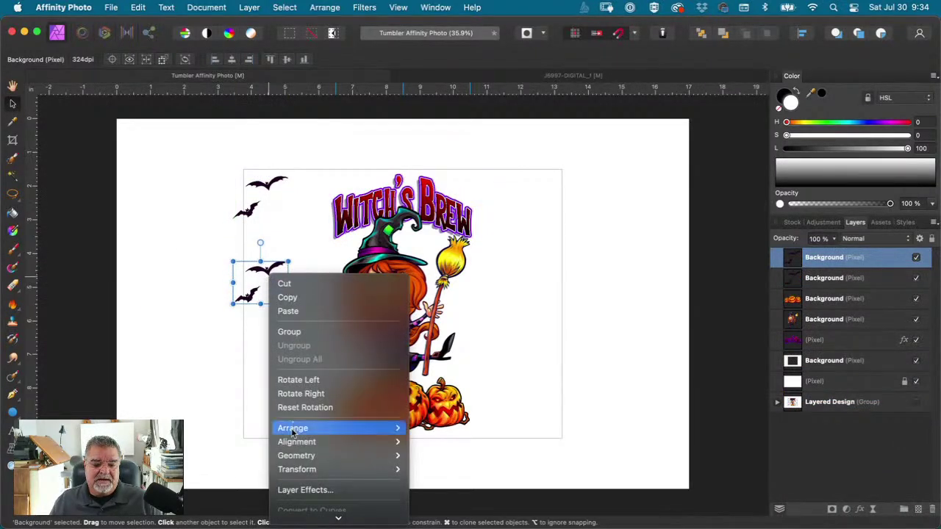
pyautogui.moveTo(299, 472)
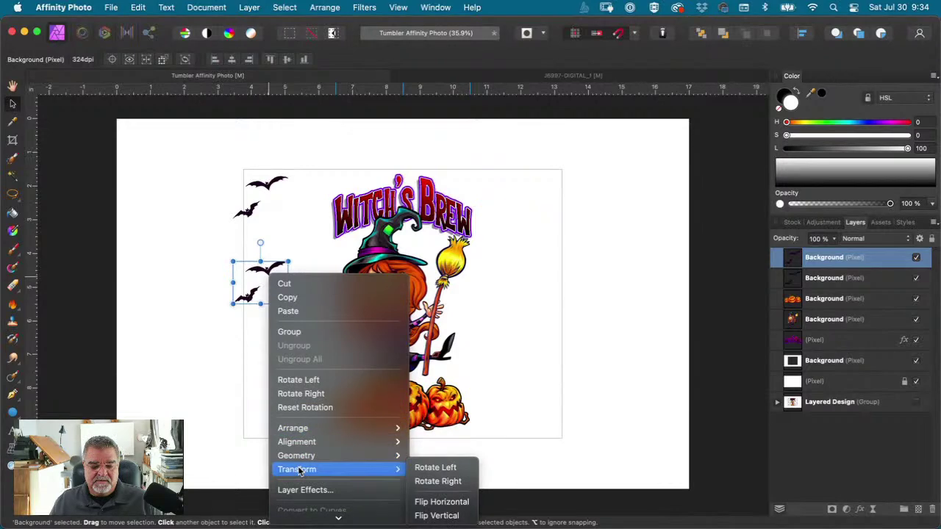
pyautogui.click(447, 503)
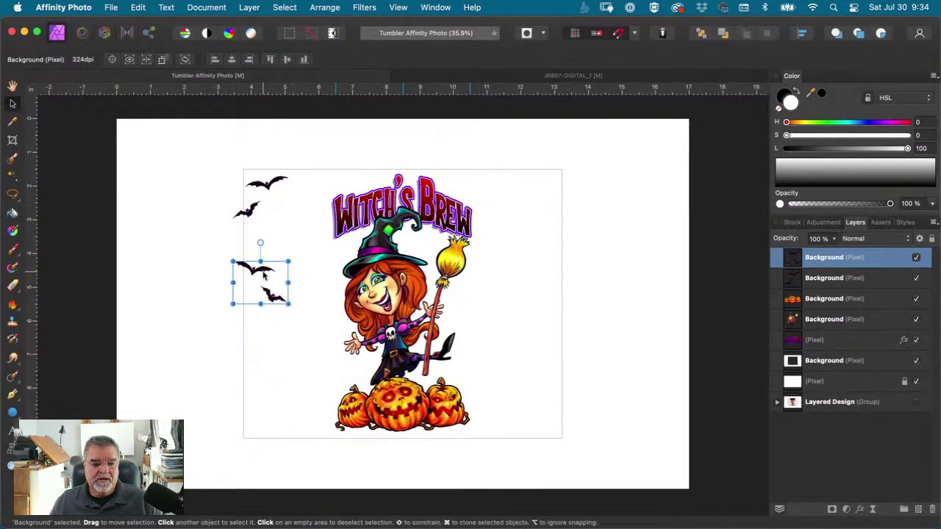
# Step: Move the flipped bat pair slightly up, then duplicate its layer and place the copy near the inner rectangle's lower left corner
pyautogui.moveTo(262, 286); pyautogui.dragTo(259, 259)
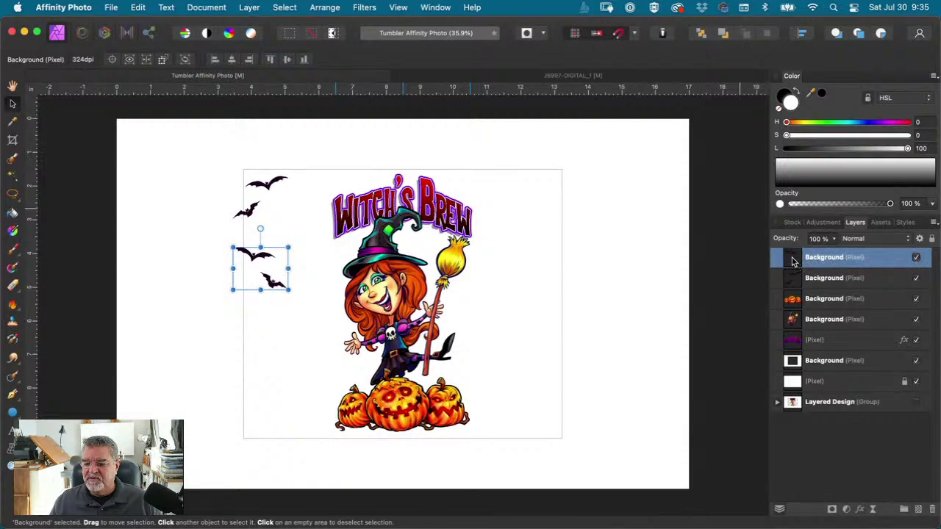
pyautogui.rightClick(793, 258)
pyautogui.click(808, 375)
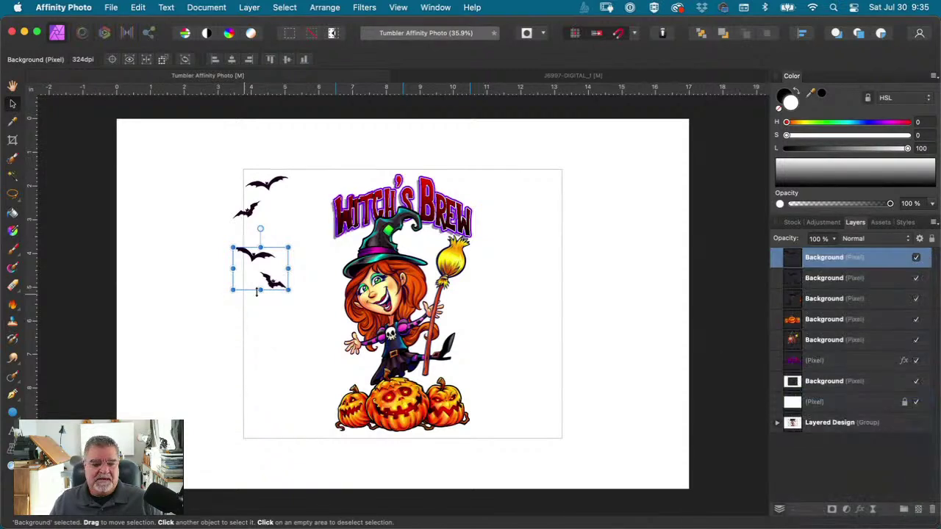
pyautogui.moveTo(261, 268); pyautogui.dragTo(259, 377)
# Step: Flip the lowest pair of bats horizontally and deselect it
pyautogui.rightClick(255, 389)
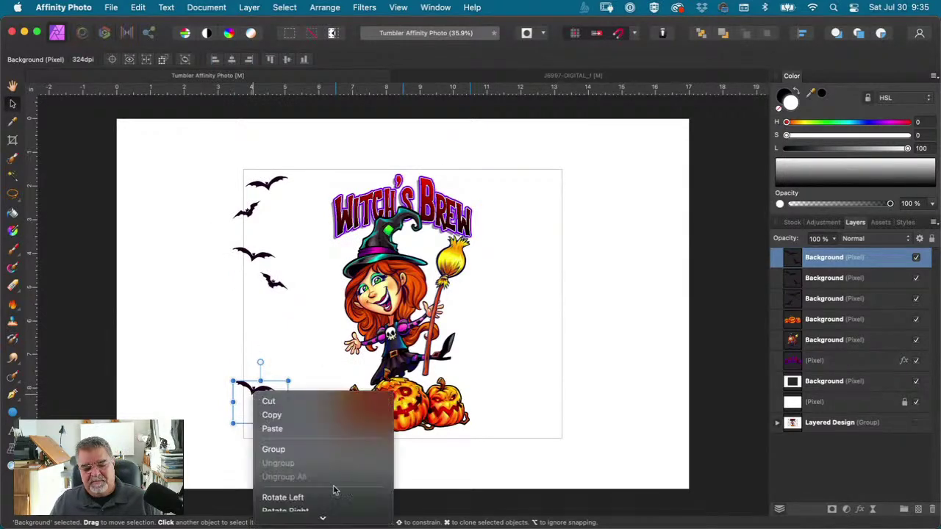
pyautogui.moveTo(310, 491)
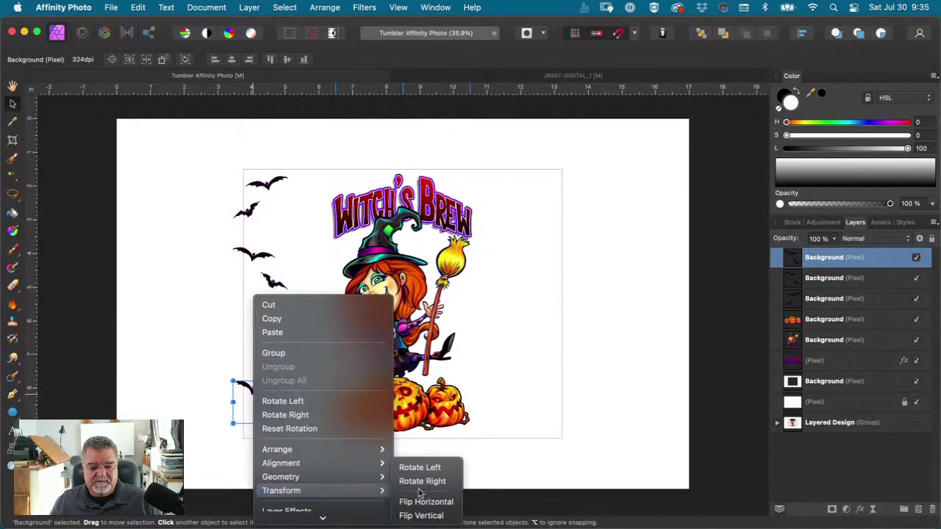
pyautogui.click(427, 501)
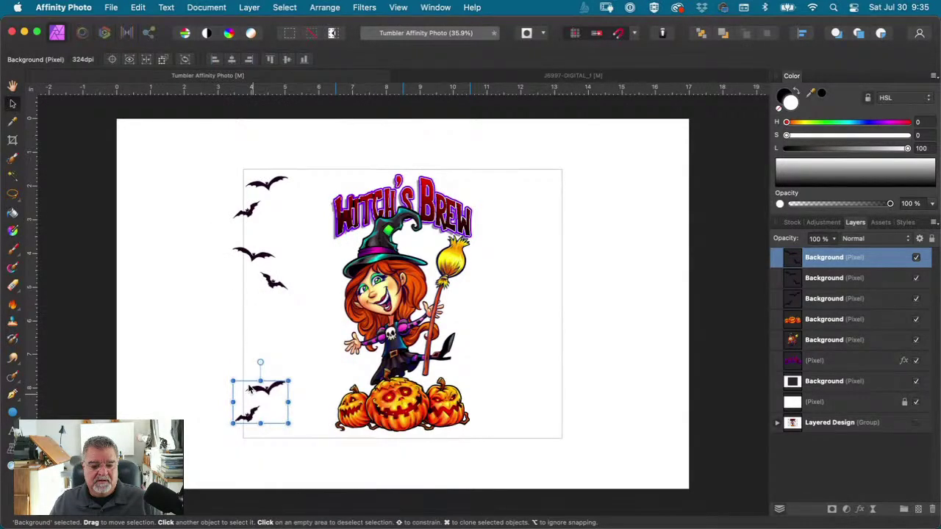
pyautogui.click(218, 324)
pyautogui.click(87, 137)
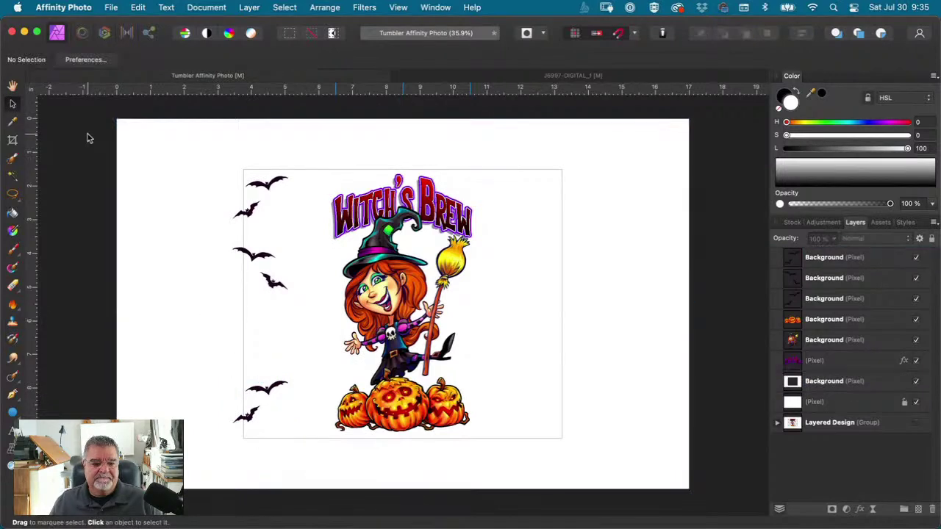
# Step: Duplicate the lowest bats layer and move the copy straight up into the gap below the second pair
pyautogui.click(793, 258)
pyautogui.rightClick(793, 257)
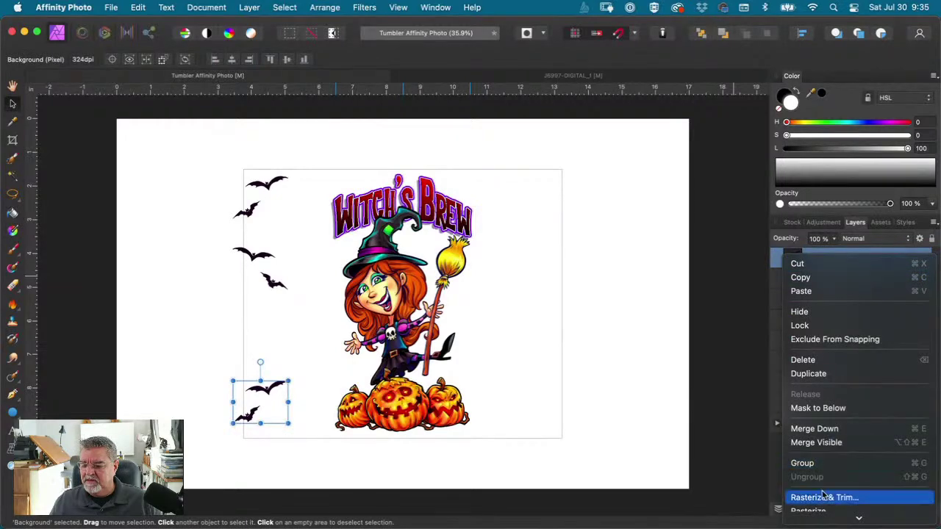
pyautogui.scroll(-2, 823, 446)
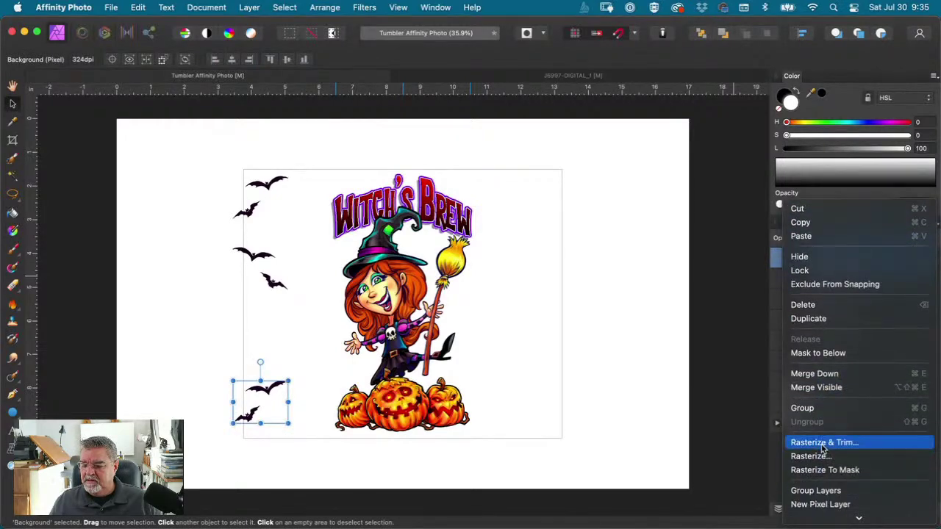
pyautogui.click(811, 318)
pyautogui.moveTo(263, 401); pyautogui.dragTo(261, 332)
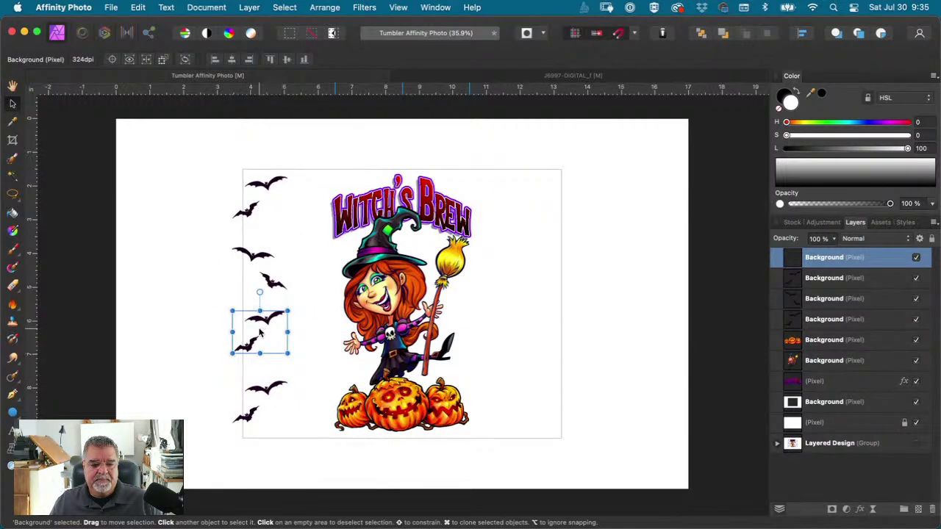
# Step: Flip the third pair of bats horizontally and nudge the second pair slightly down to even out the column's spacing
pyautogui.rightClick(259, 328)
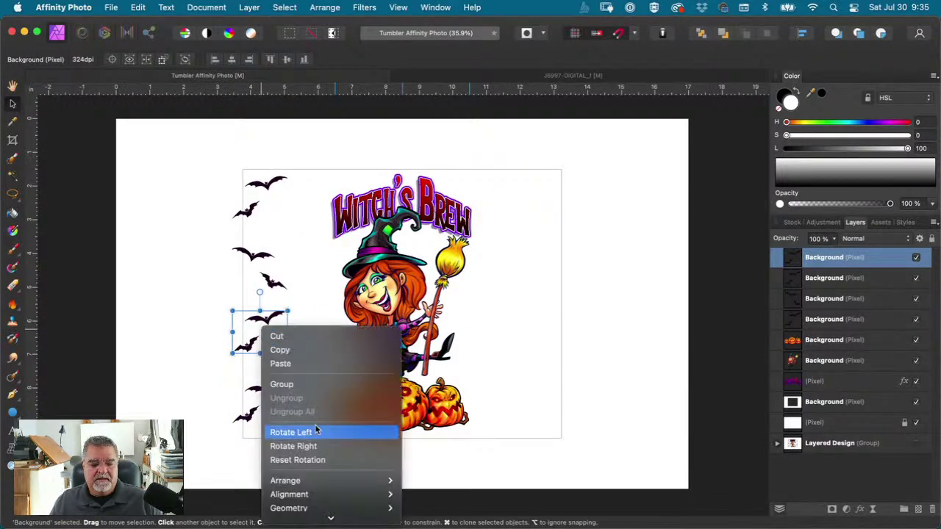
pyautogui.scroll(-2, 309, 478)
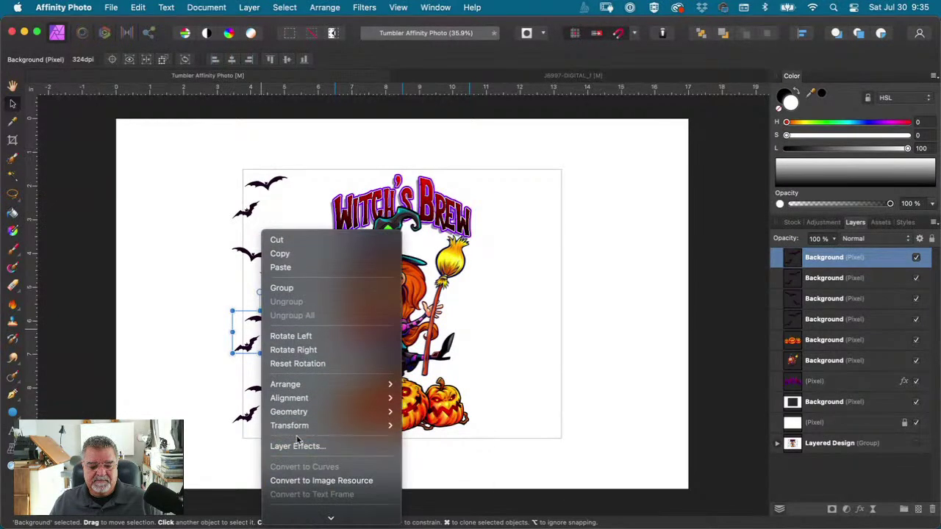
pyautogui.moveTo(330, 428)
pyautogui.click(434, 460)
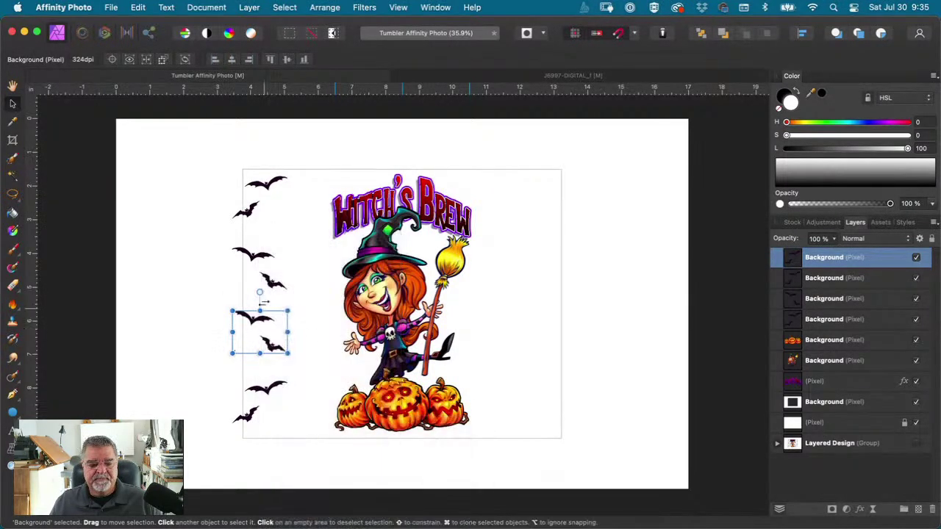
pyautogui.click(158, 251)
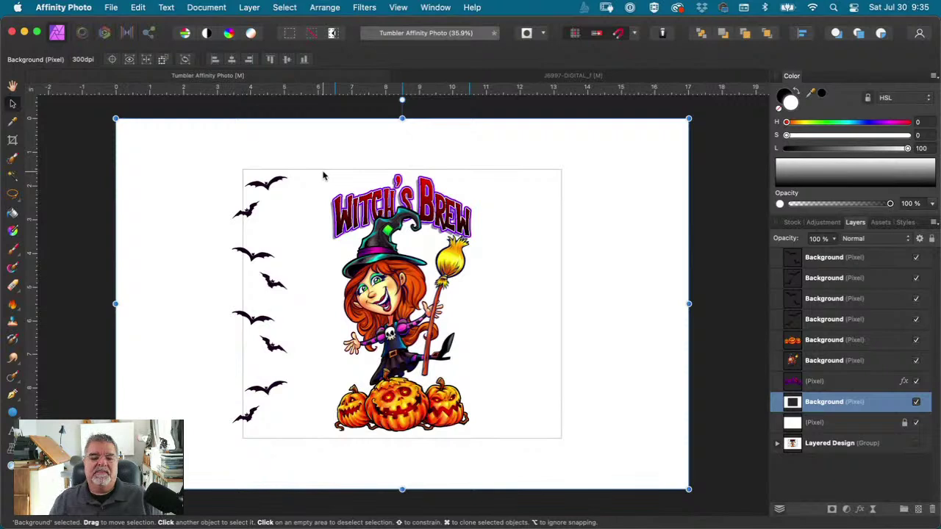
pyautogui.click(91, 154)
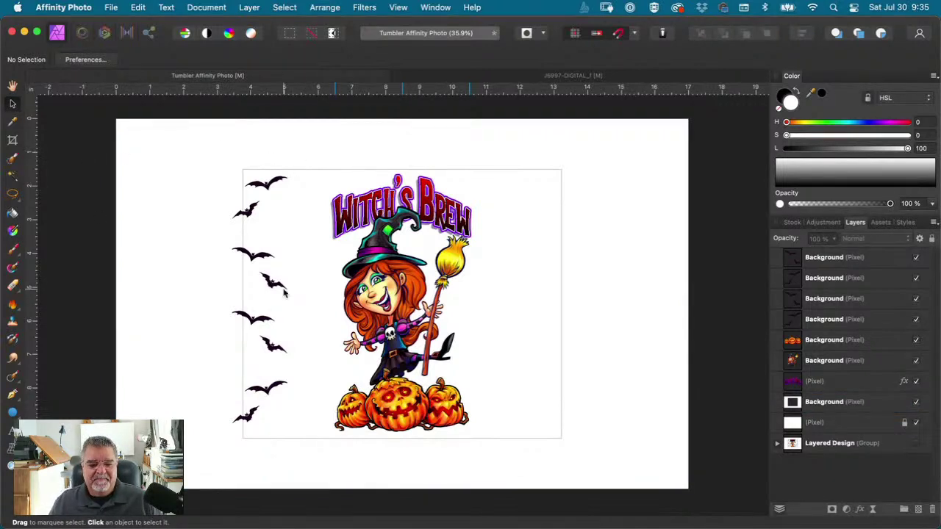
pyautogui.click(260, 257)
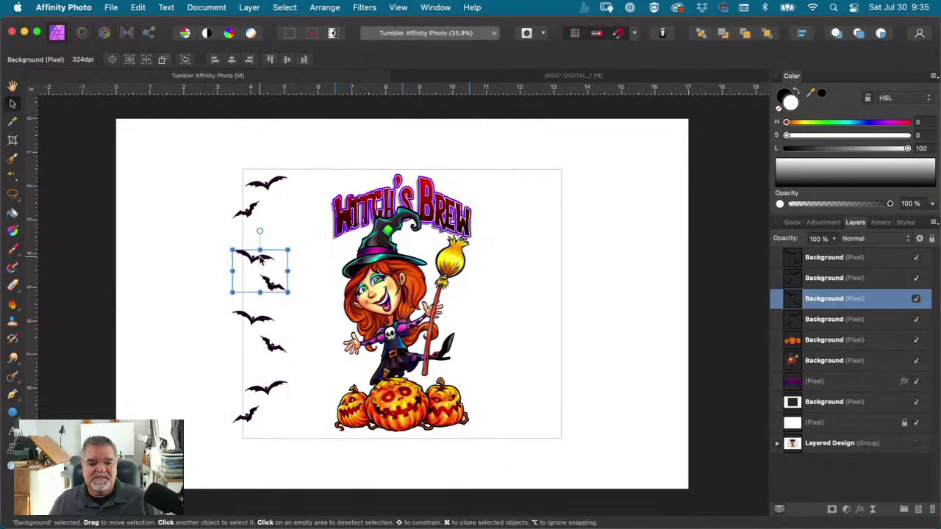
pyautogui.click(88, 217)
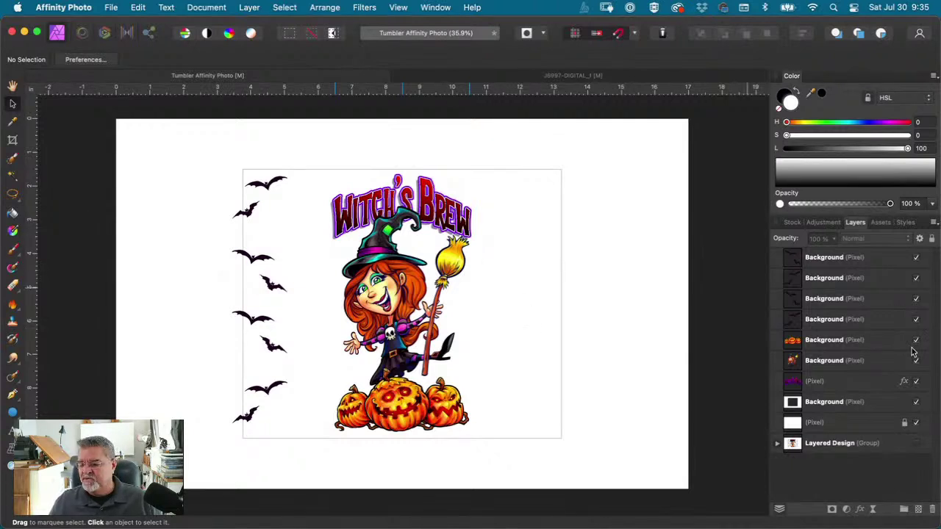
pyautogui.click(798, 258)
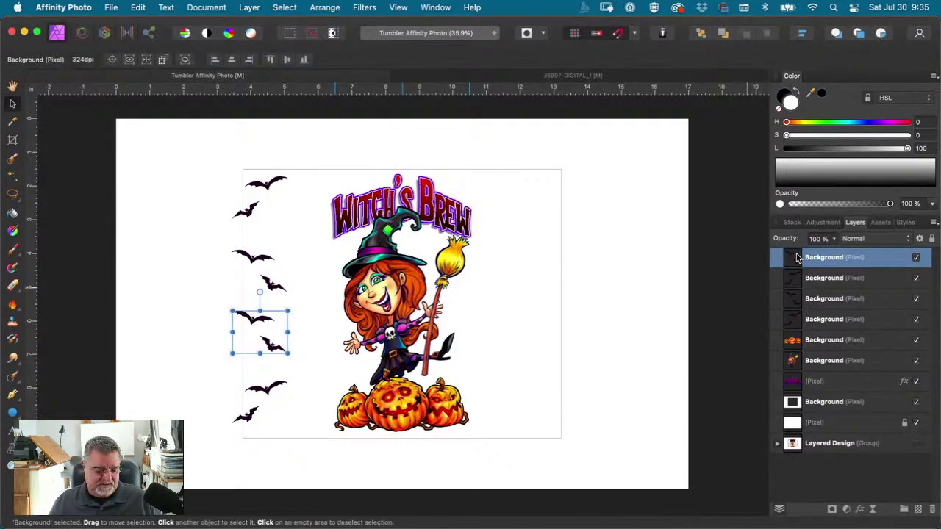
pyautogui.keyDown('shift'); pyautogui.click(795, 321); pyautogui.keyUp('shift')
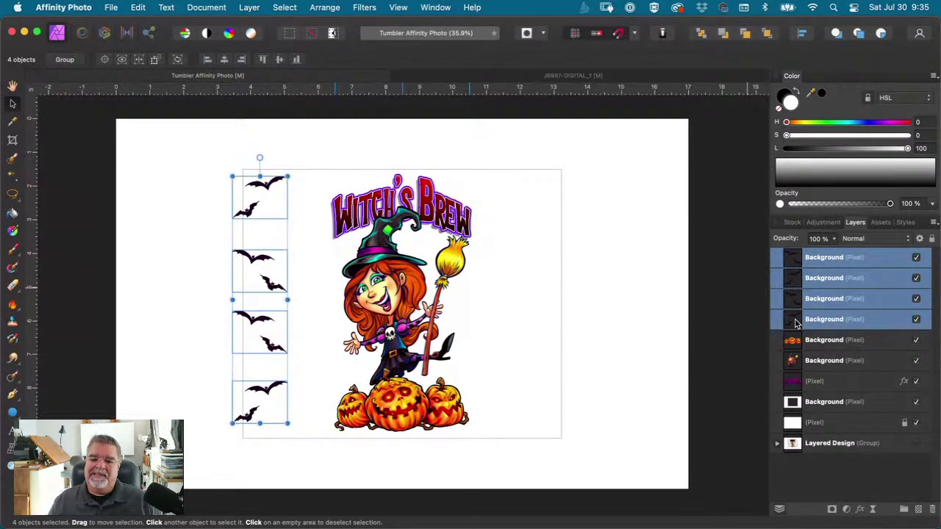
pyautogui.rightClick(792, 264)
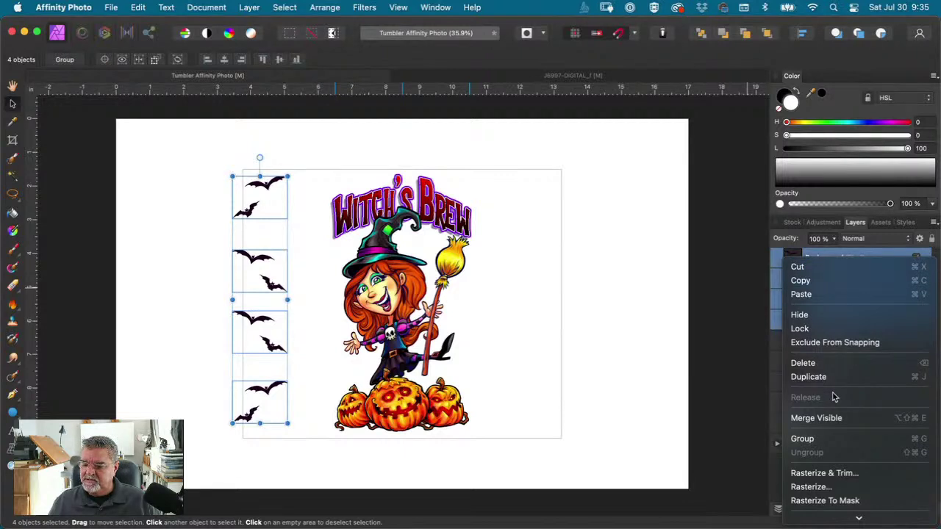
pyautogui.scroll(-3, 834, 397)
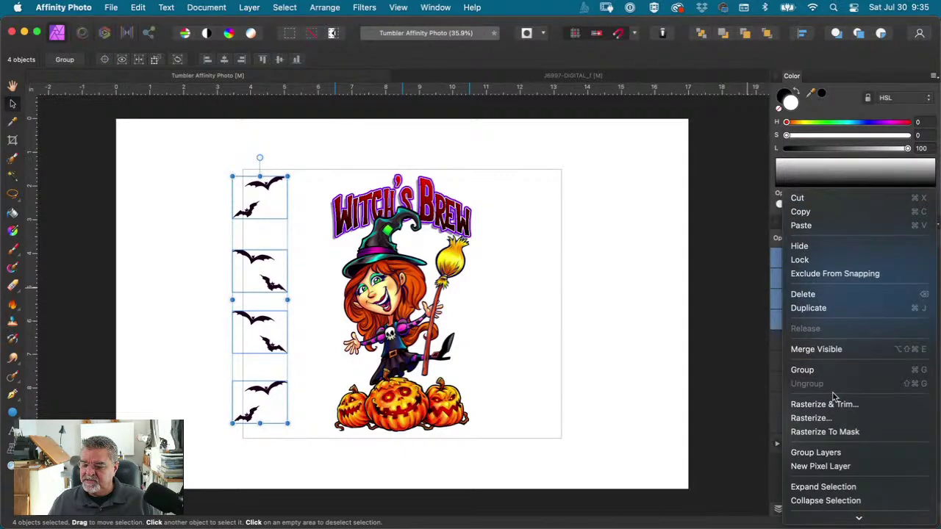
pyautogui.scroll(-1, 834, 397)
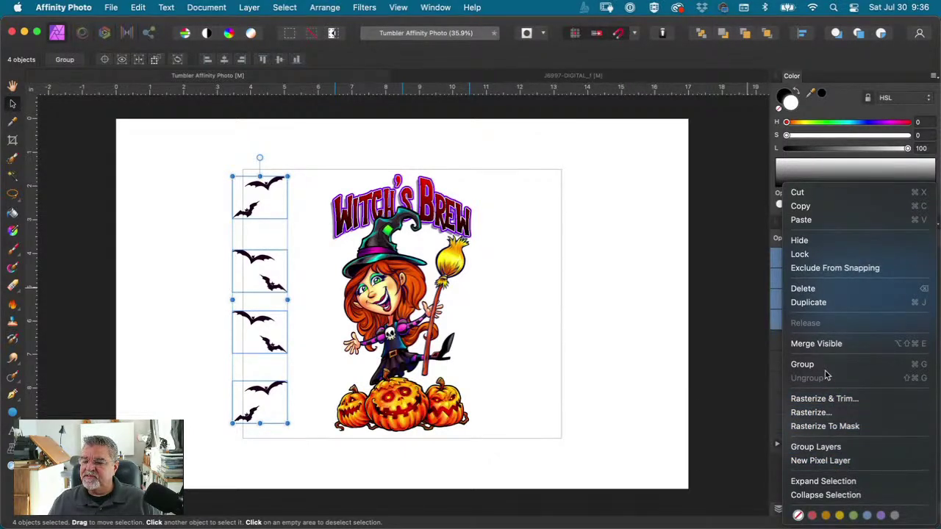
pyautogui.click(730, 283)
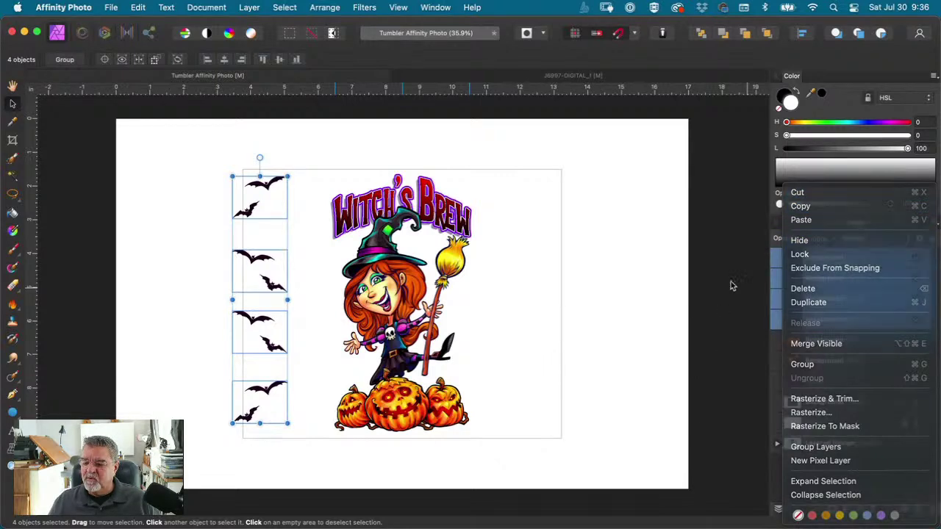
pyautogui.click(729, 257)
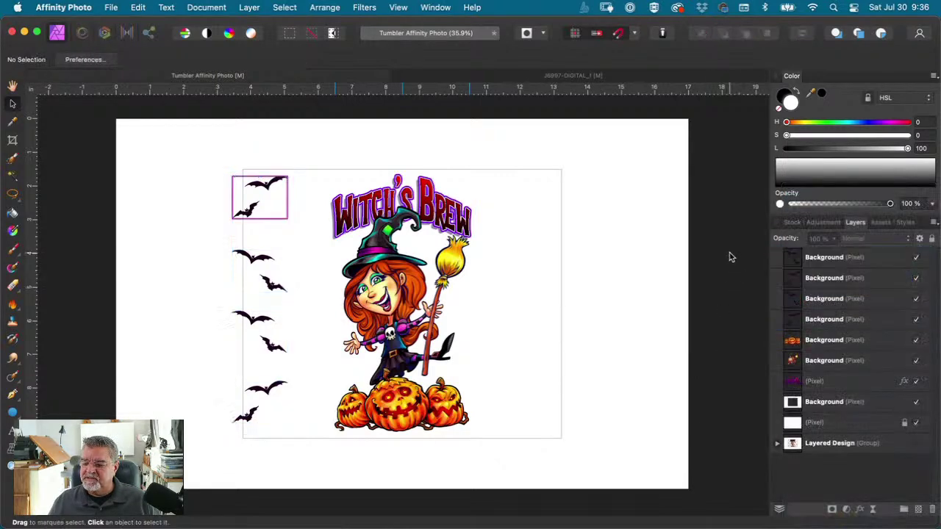
pyautogui.click(793, 259)
pyautogui.rightClick(794, 259)
pyautogui.scroll(-5, 829, 414)
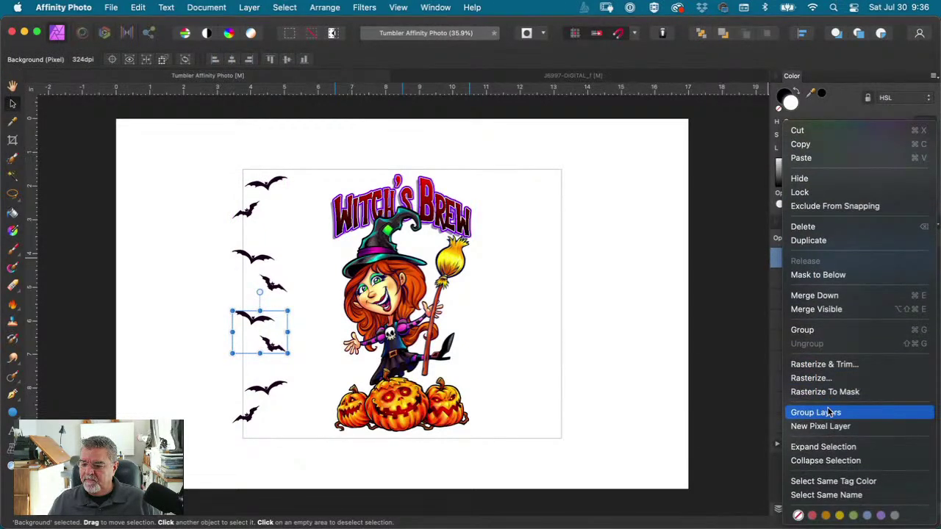
pyautogui.click(731, 143)
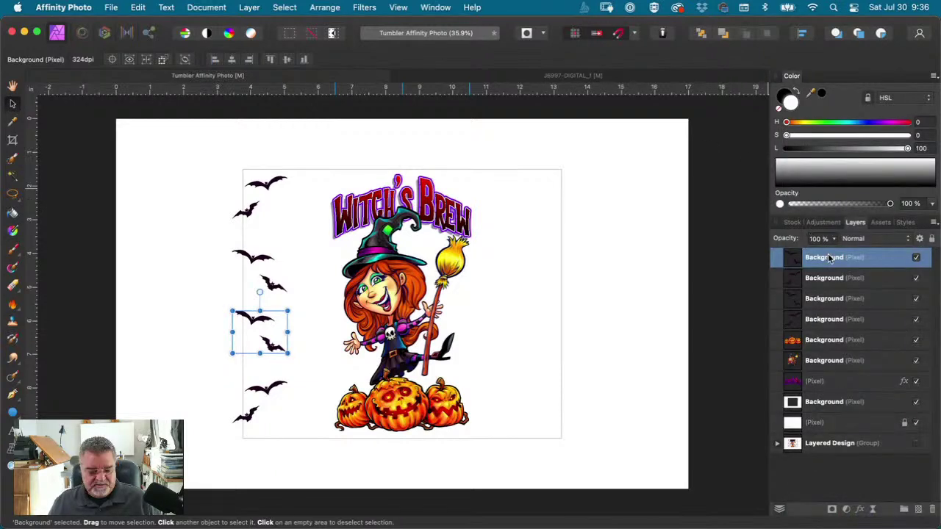
pyautogui.keyDown('shift'); pyautogui.click(796, 280); pyautogui.keyUp('shift')
pyautogui.keyDown('shift'); pyautogui.click(795, 300); pyautogui.keyUp('shift')
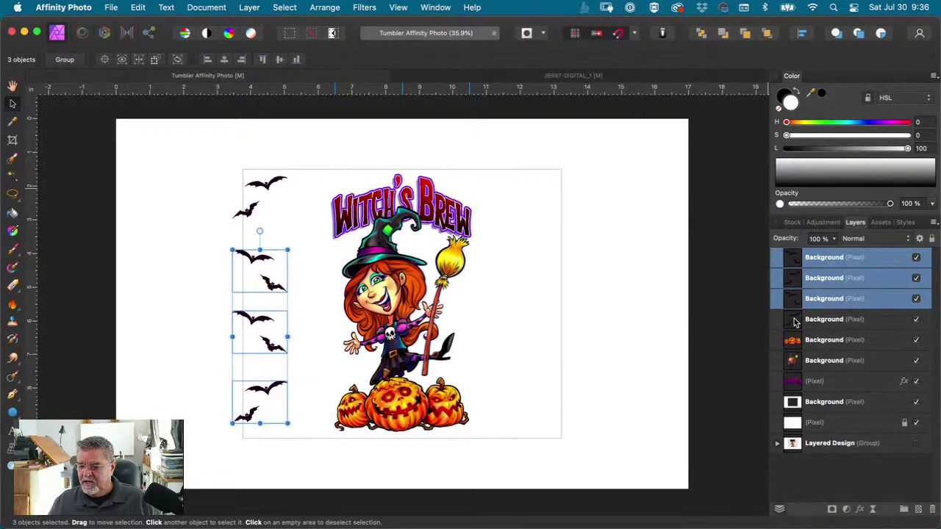
pyautogui.keyDown('shift'); pyautogui.click(795, 320); pyautogui.keyUp('shift')
pyautogui.click(249, 7)
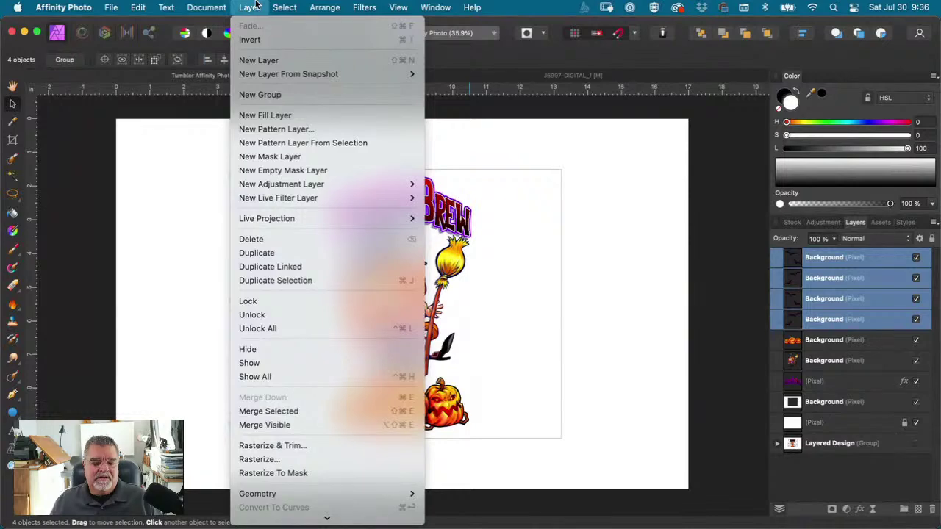
pyautogui.moveTo(256, 494)
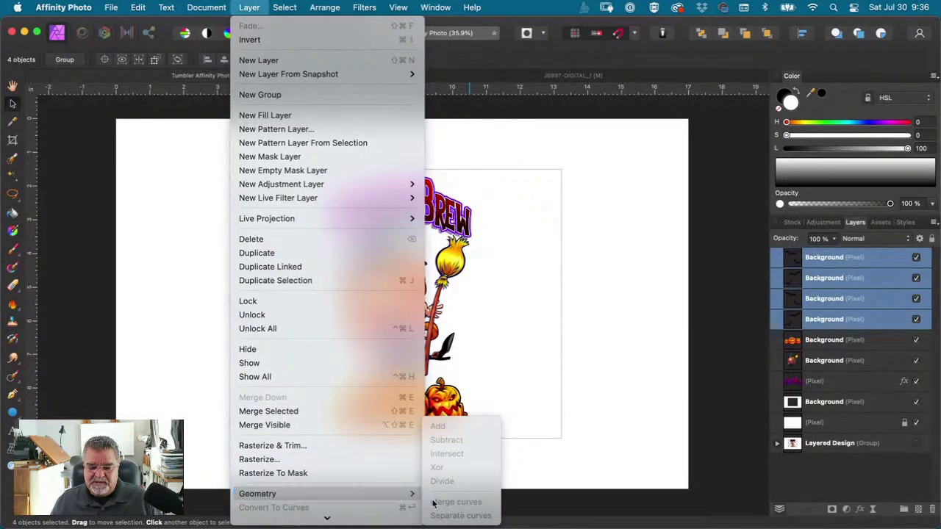
pyautogui.click(720, 246)
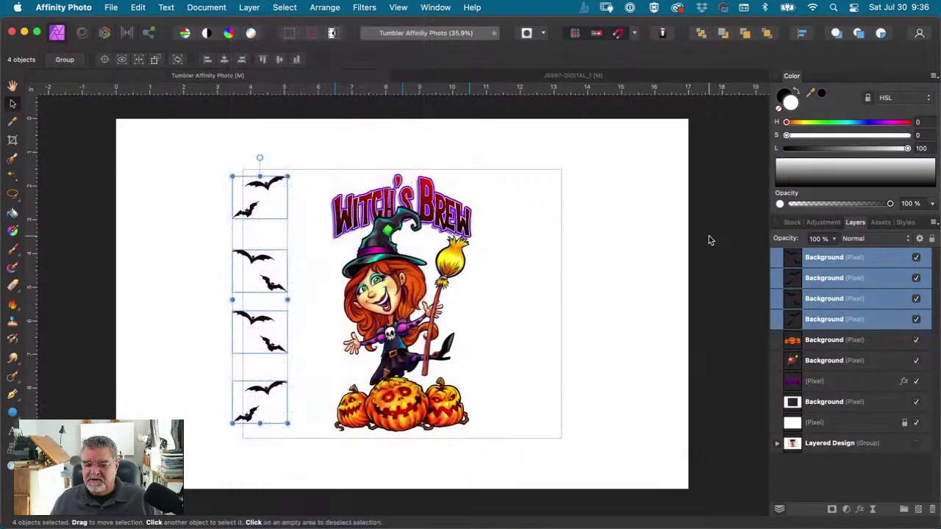
pyautogui.click(744, 231)
# Step: Merge the four bat pair layers of the column beside the witch into a single layer and deselect it
pyautogui.click(838, 285)
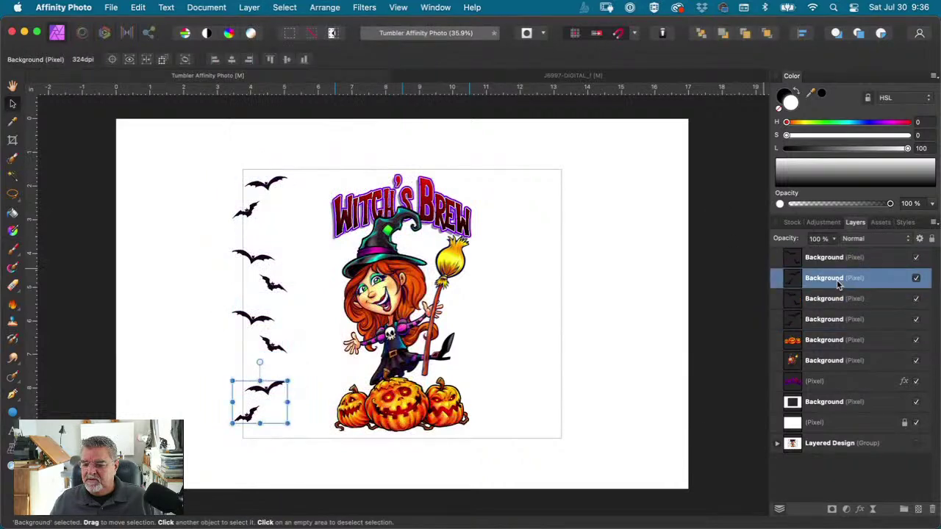
pyautogui.keyDown('shift'); pyautogui.click(803, 259); pyautogui.keyUp('shift')
pyautogui.keyDown('shift'); pyautogui.click(799, 302); pyautogui.keyUp('shift')
pyautogui.keyDown('shift'); pyautogui.click(793, 319); pyautogui.keyUp('shift')
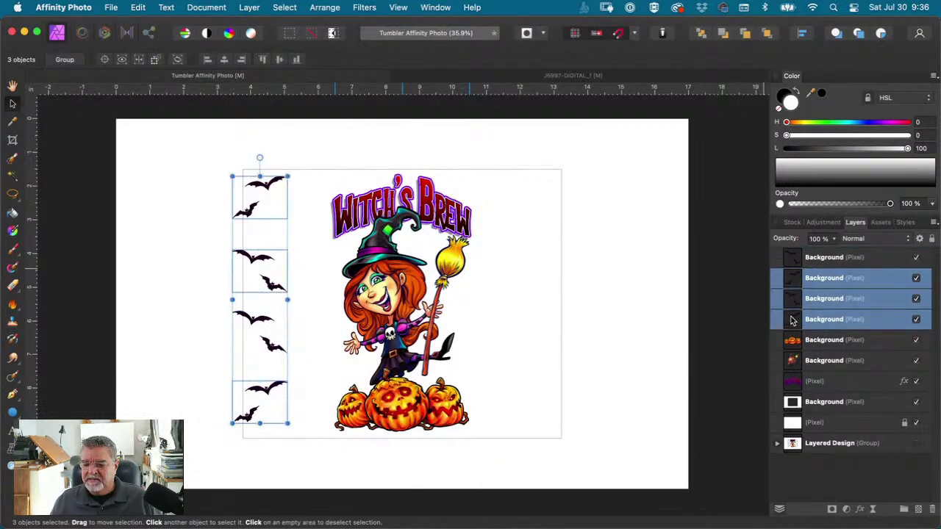
pyautogui.keyDown('shift'); pyautogui.click(794, 261); pyautogui.keyUp('shift')
pyautogui.keyDown('super'); pyautogui.click(797, 278); pyautogui.keyUp('super')
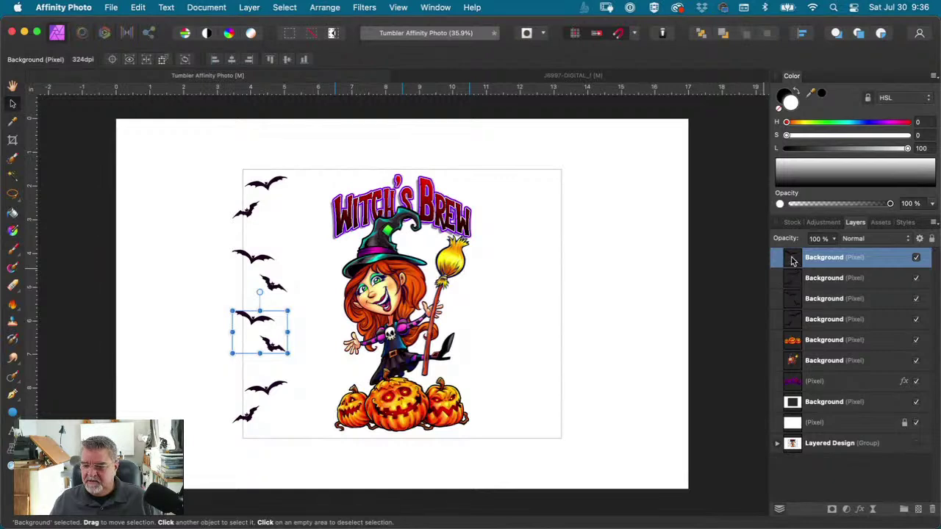
pyautogui.keyDown('shift'); pyautogui.click(793, 284); pyautogui.keyUp('shift')
pyautogui.keyDown('shift'); pyautogui.click(793, 302); pyautogui.keyUp('shift')
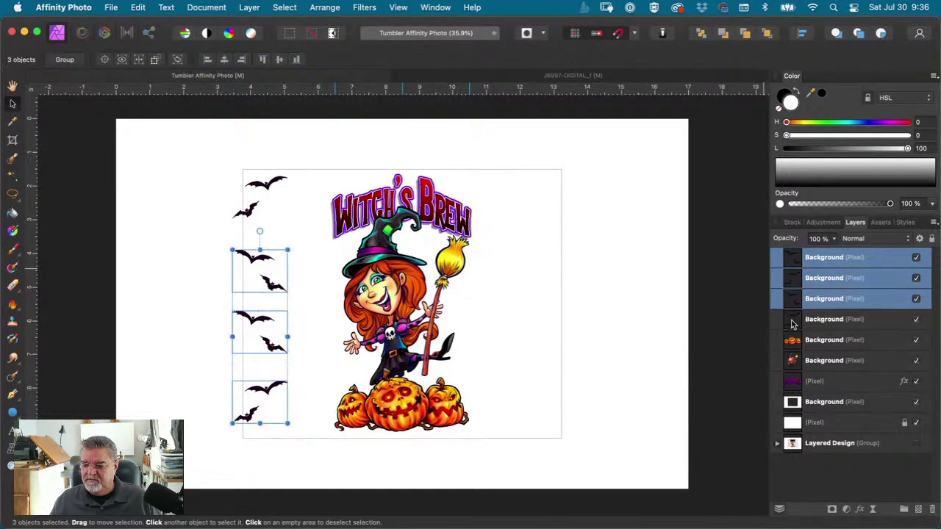
pyautogui.keyDown('shift'); pyautogui.click(793, 323); pyautogui.keyUp('shift')
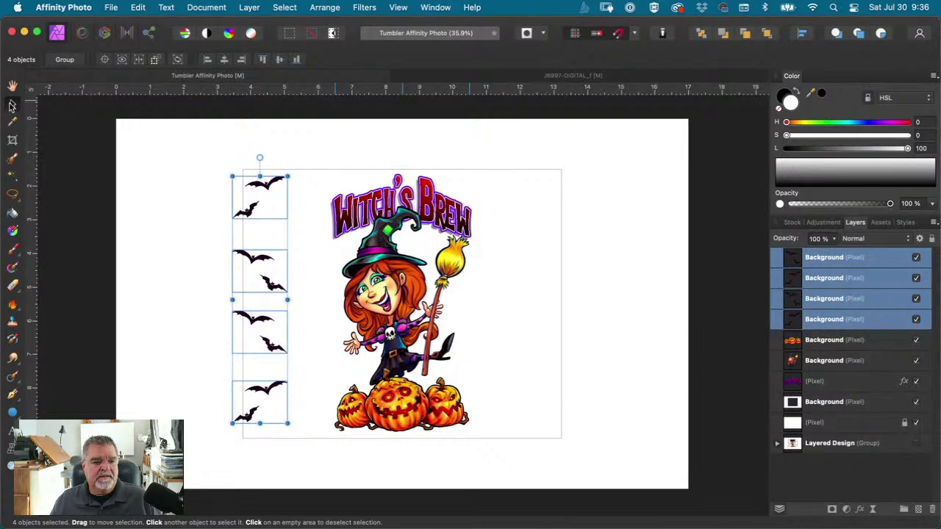
pyautogui.click(249, 7)
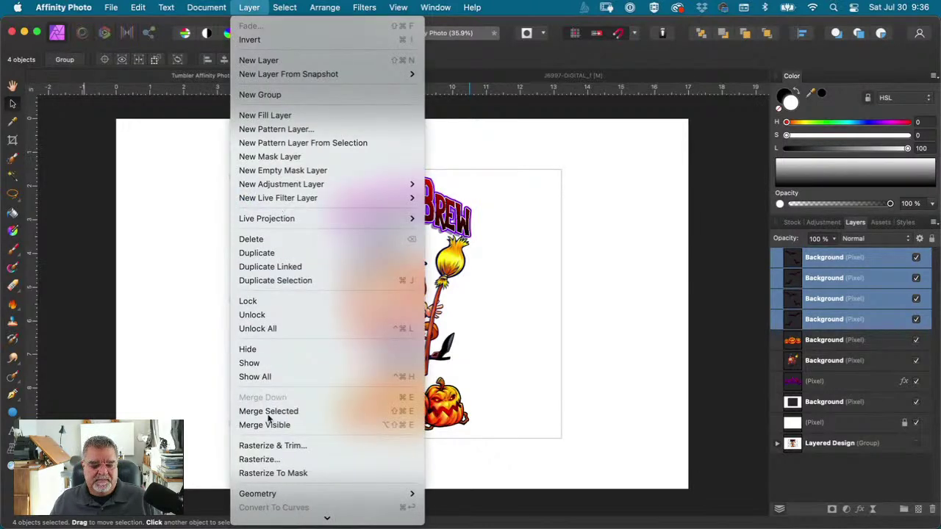
pyautogui.moveTo(263, 502)
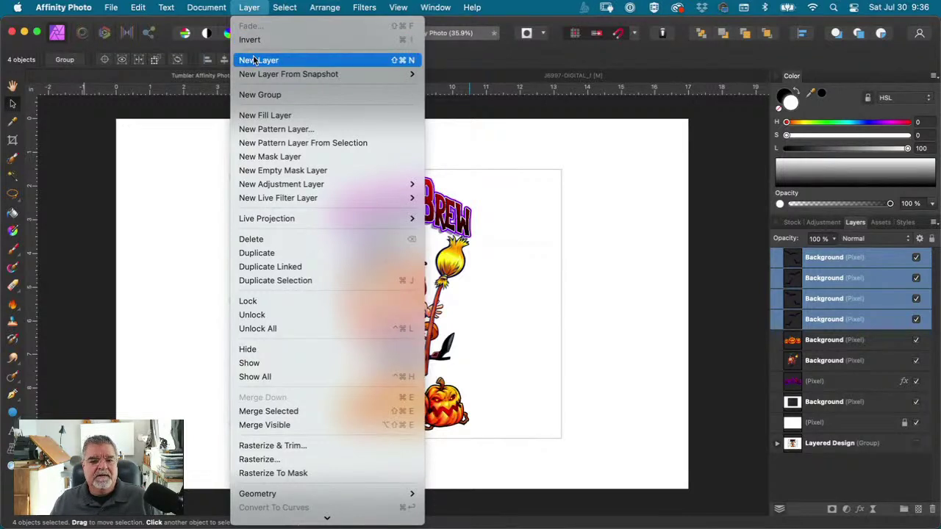
pyautogui.click(282, 418)
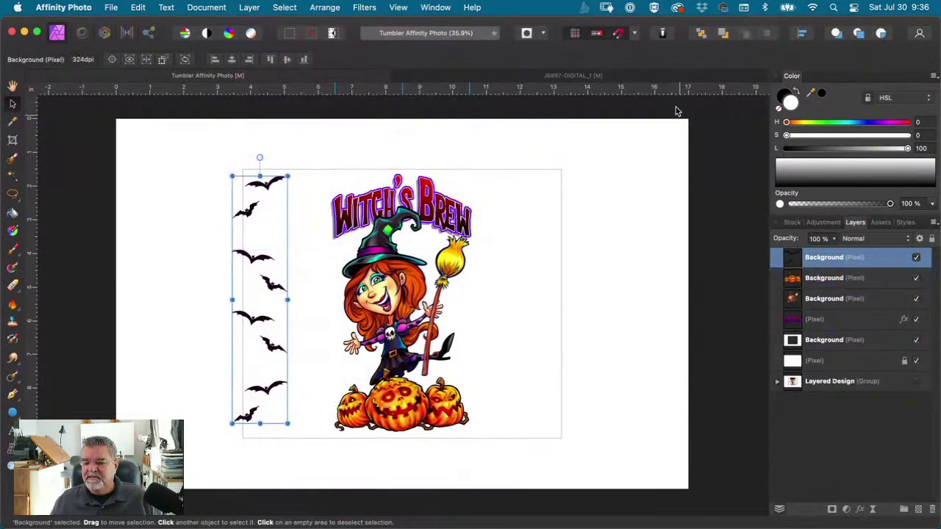
pyautogui.click(178, 136)
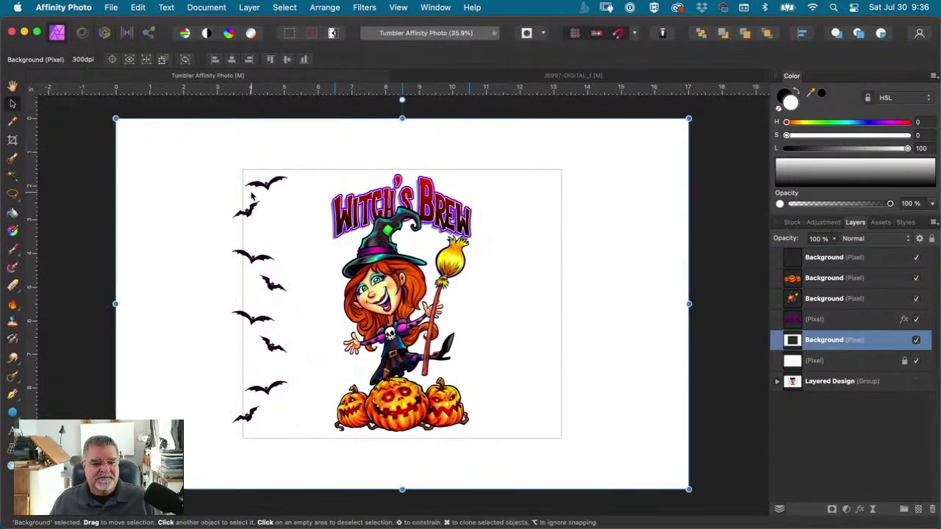
pyautogui.click(88, 144)
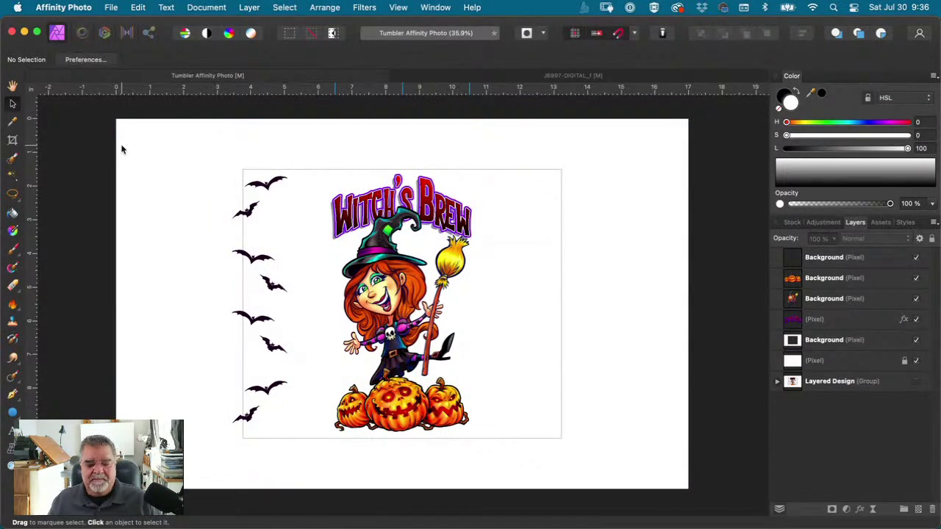
# Step: Duplicate the merged bat column and move the copy straight across onto the inner rectangle's right edge, then deselect it
pyautogui.click(805, 262)
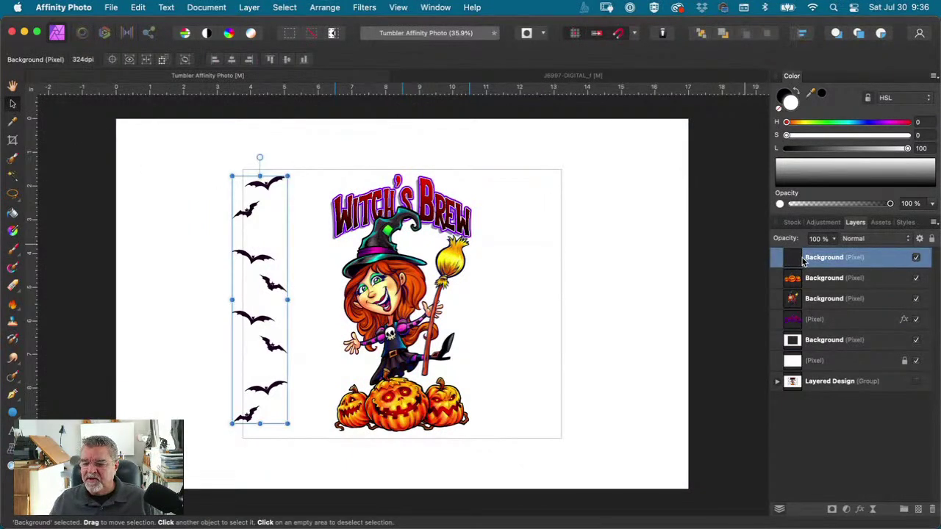
pyautogui.rightClick(794, 261)
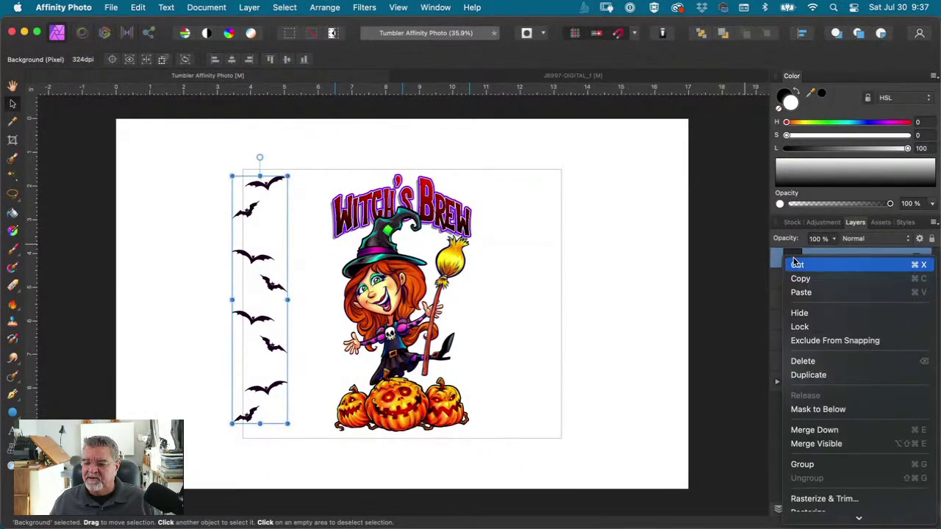
pyautogui.click(816, 377)
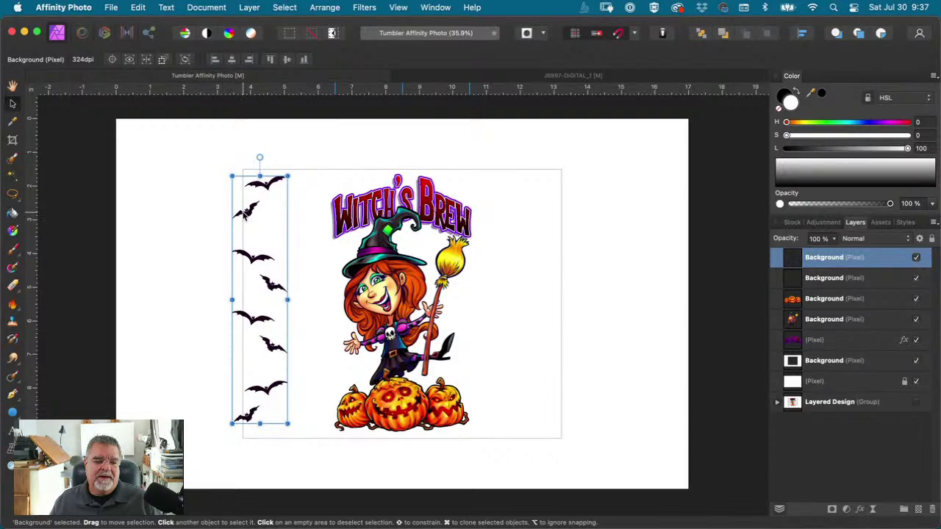
pyautogui.moveTo(242, 213); pyautogui.dragTo(562, 228)
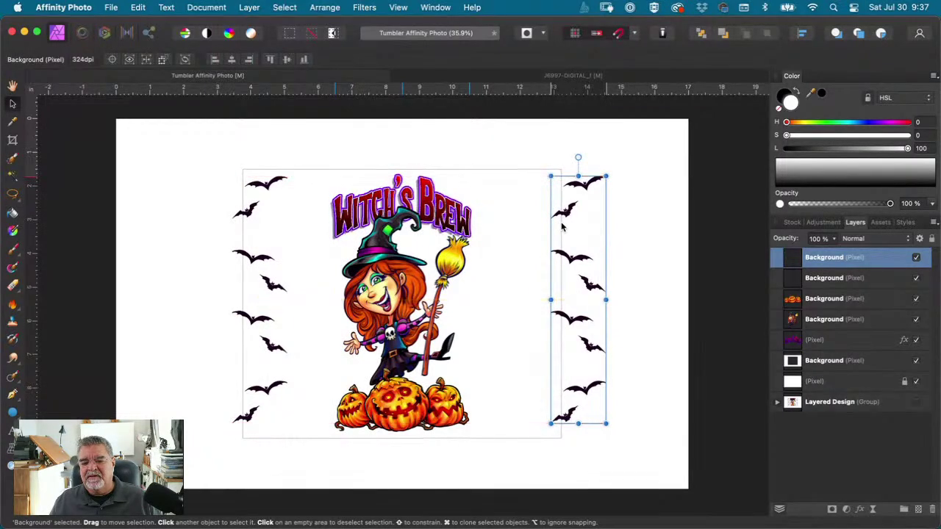
pyautogui.click(642, 151)
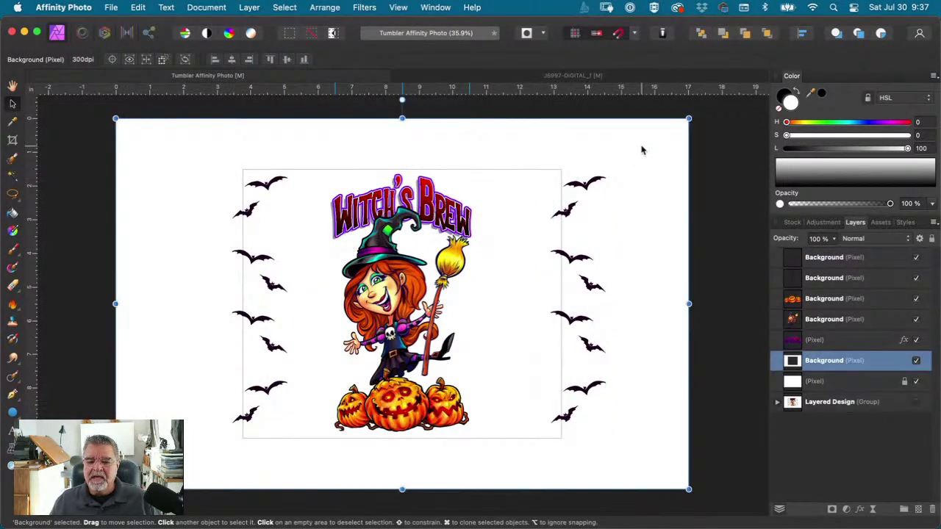
pyautogui.click(720, 164)
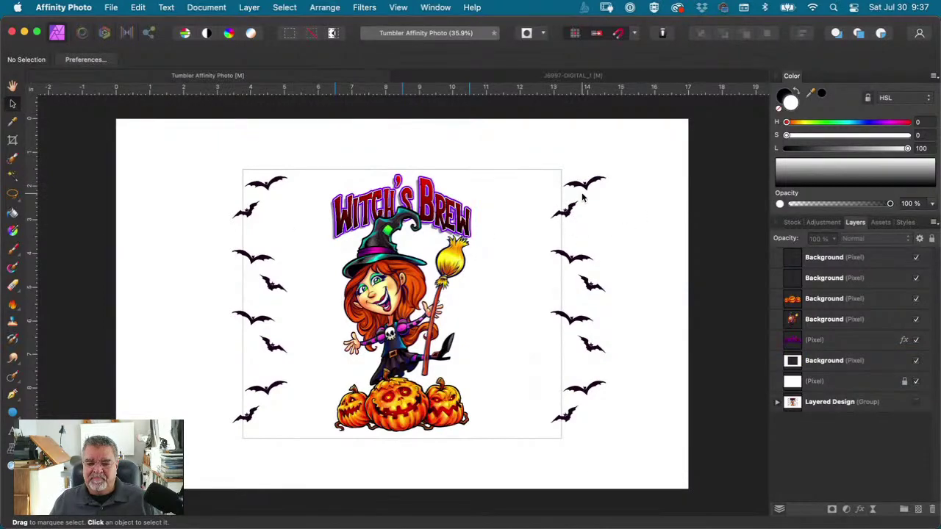
# Step: Lasso the topmost bat in the right column with the Freehand Selection tool and delete it
pyautogui.click(794, 259)
pyautogui.click(916, 258)
pyautogui.click(916, 257)
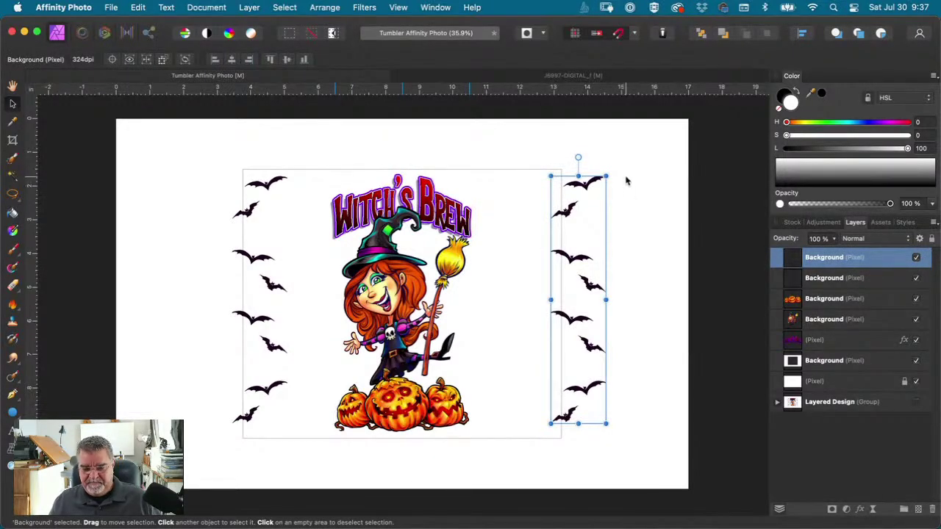
pyautogui.press('l')
pyautogui.moveTo(610, 166); pyautogui.dragTo(553, 190)
pyautogui.moveTo(616, 175)
pyautogui.mouseDown()
pyautogui.moveTo(566, 176)
pyautogui.moveTo(615, 164)
pyautogui.mouseUp()
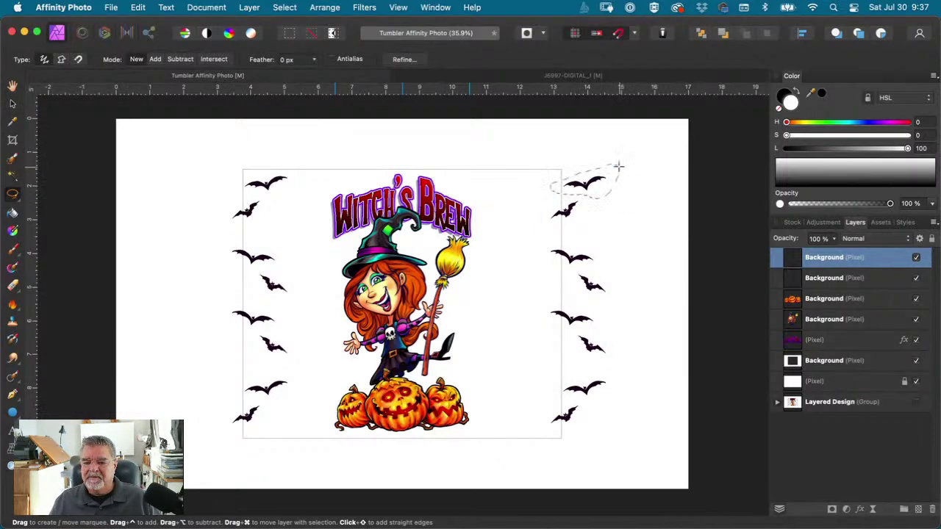
pyautogui.press('Delete')
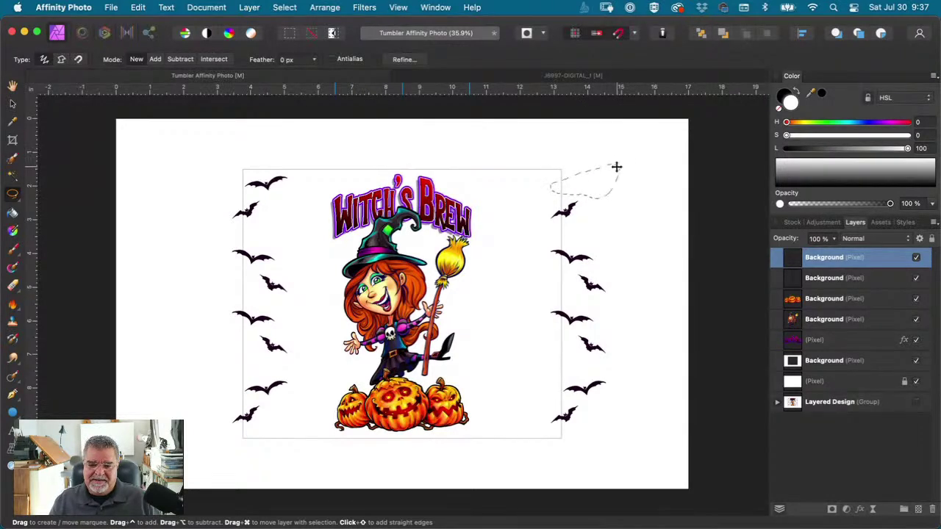
pyautogui.click(14, 104)
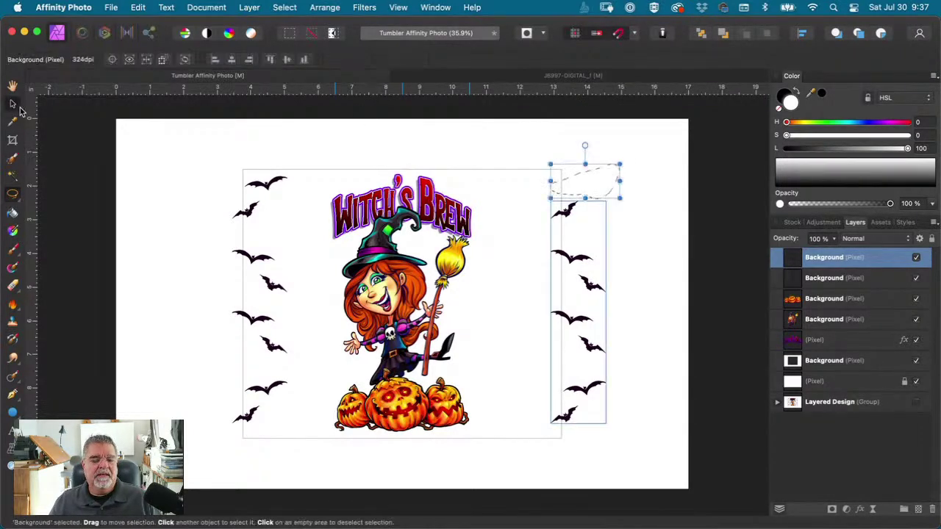
pyautogui.click(279, 147)
pyautogui.click(712, 147)
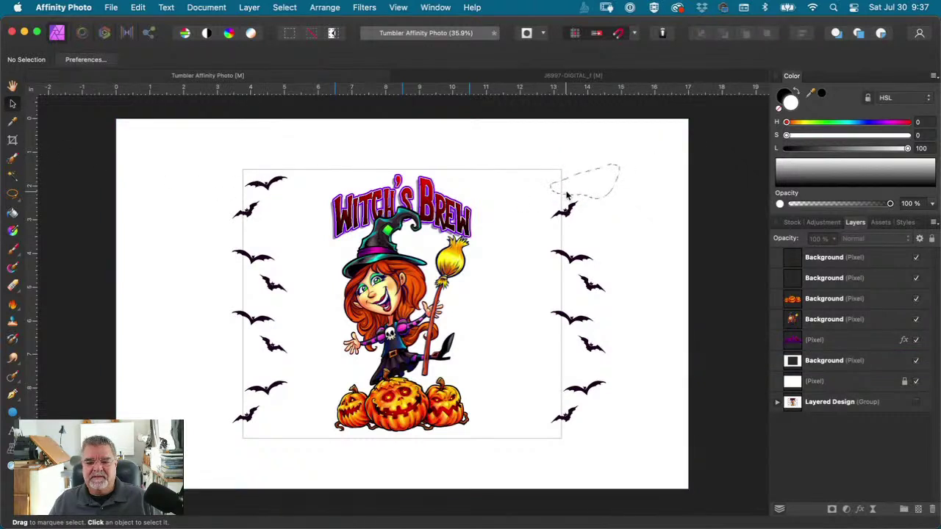
# Step: Lasso and delete the upper bats of the second and third pairs in the left column
pyautogui.click(217, 239)
pyautogui.press('l')
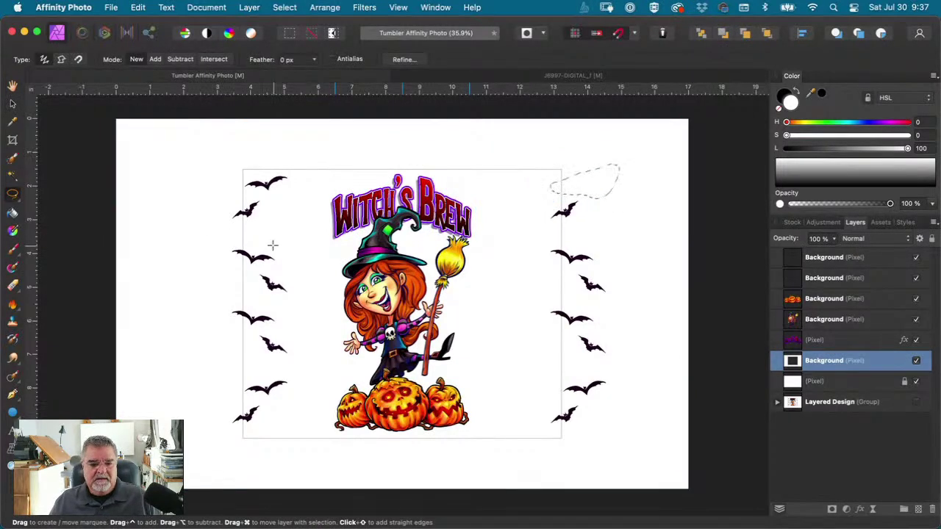
pyautogui.click(816, 278)
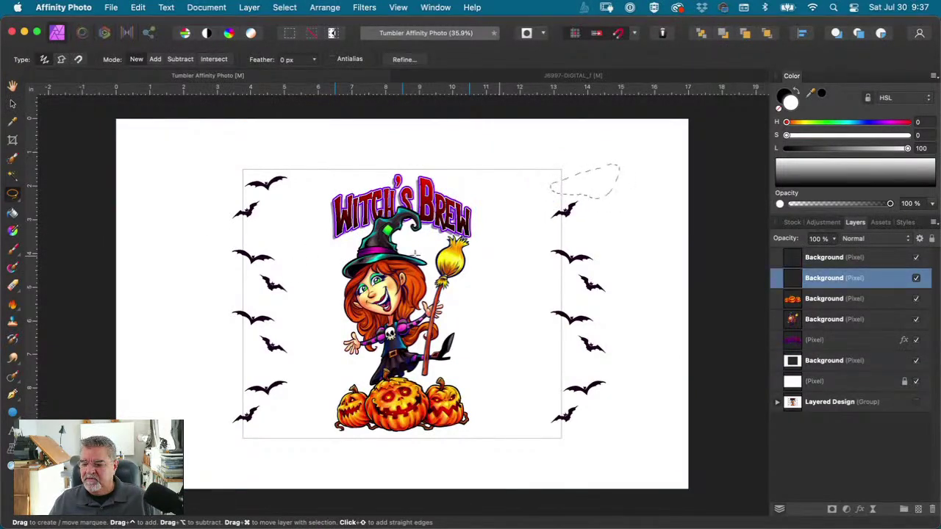
pyautogui.click(275, 253)
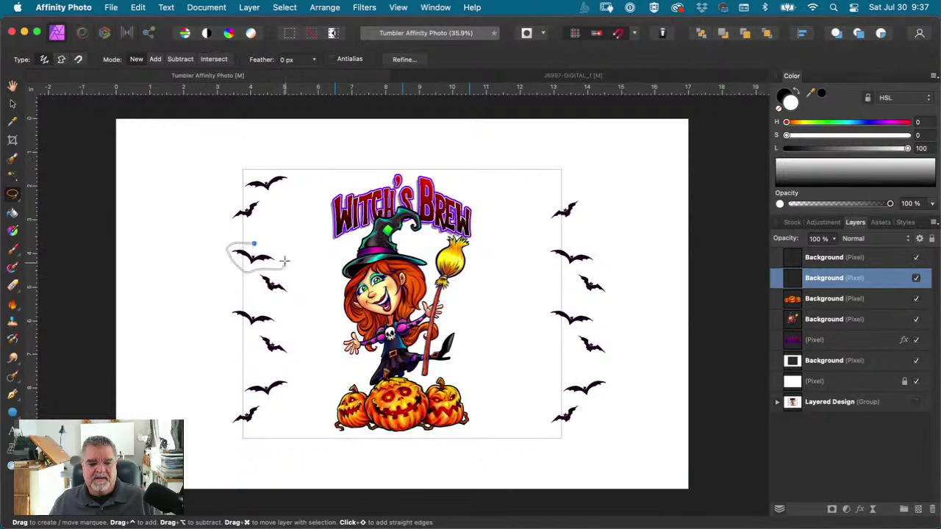
pyautogui.moveTo(284, 260)
pyautogui.mouseDown()
pyautogui.moveTo(272, 251)
pyautogui.moveTo(261, 257)
pyautogui.mouseUp()
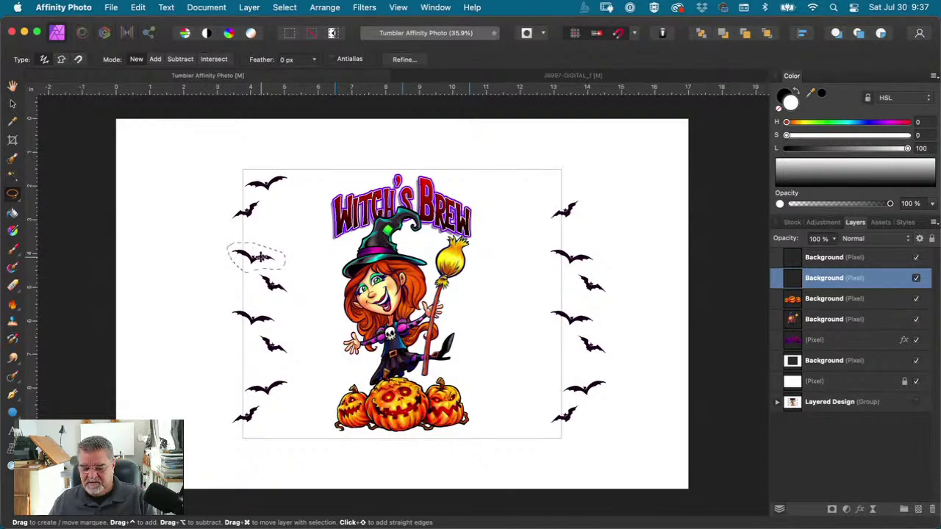
pyautogui.press('Delete')
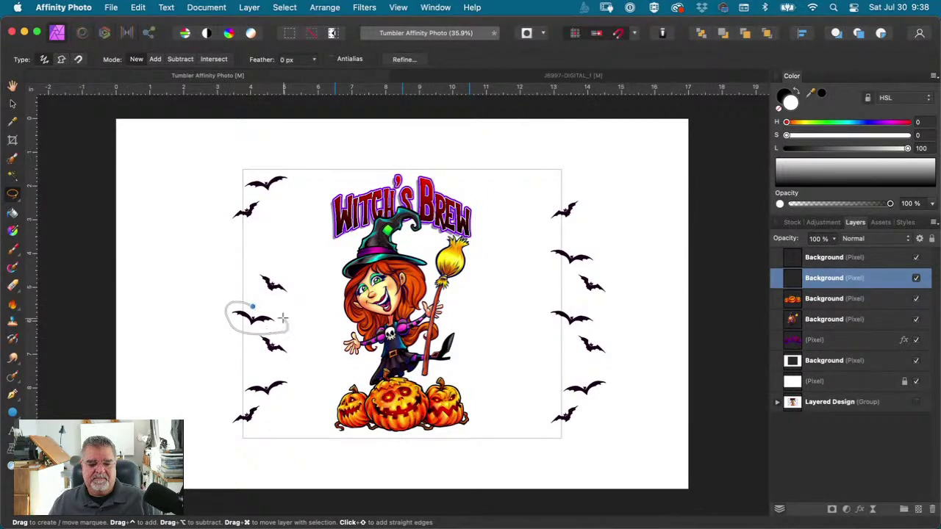
pyautogui.moveTo(283, 317); pyautogui.dragTo(284, 318)
pyautogui.press('Delete')
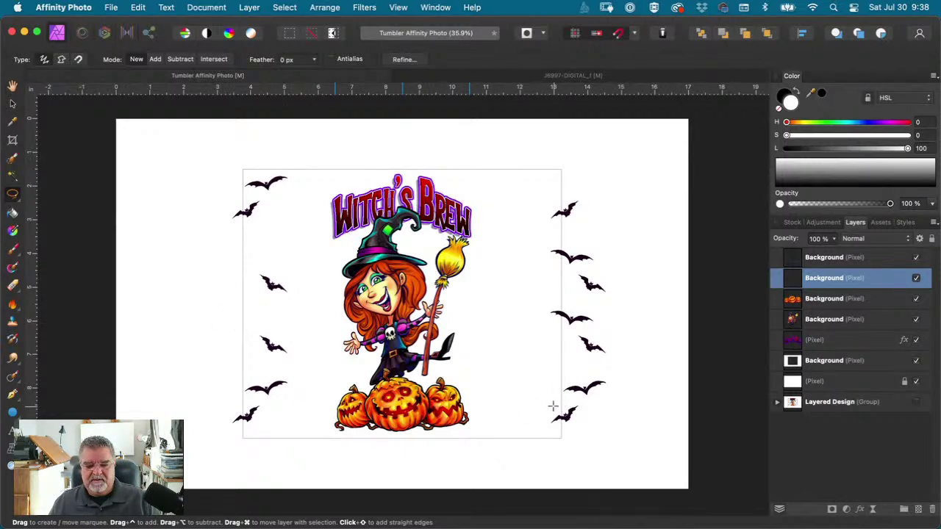
# Step: Lasso the lowest bat in the right column and delete it from that column's layer
pyautogui.moveTo(552, 407)
pyautogui.mouseDown()
pyautogui.moveTo(589, 424)
pyautogui.moveTo(569, 400)
pyautogui.mouseUp()
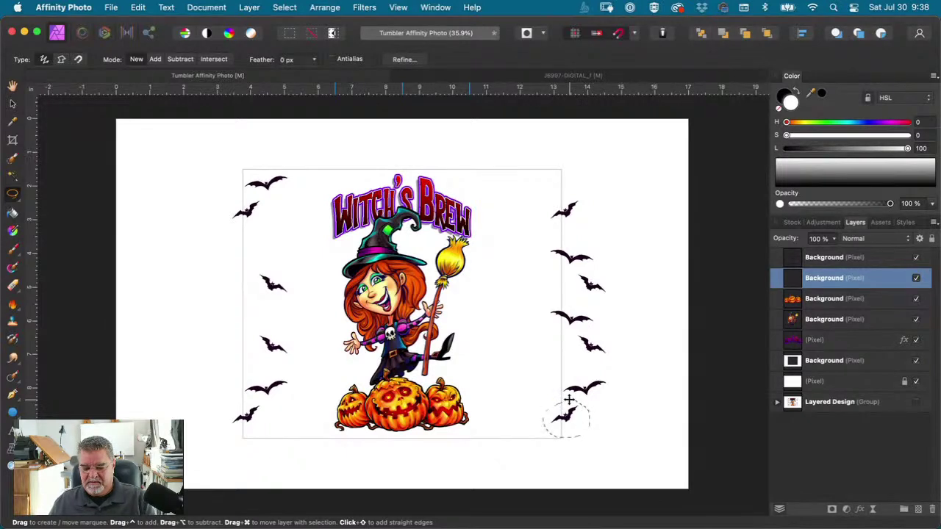
pyautogui.click(845, 261)
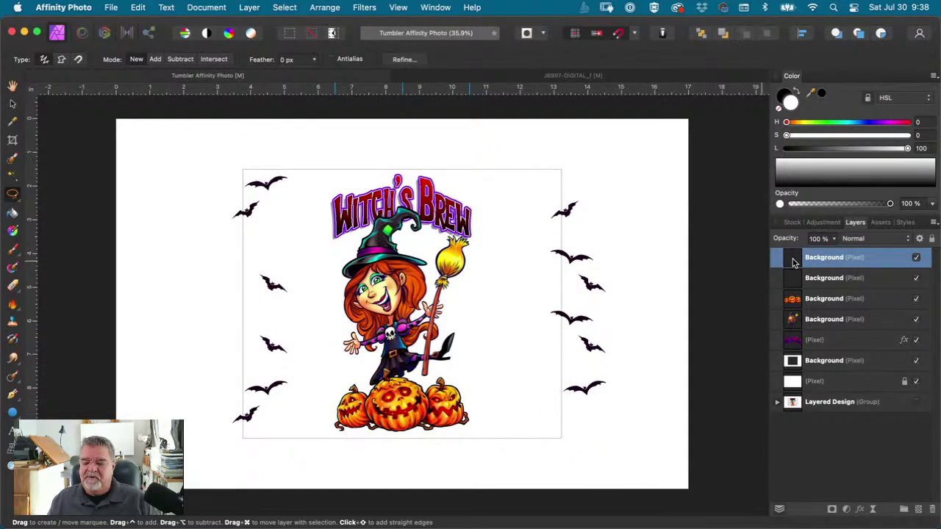
pyautogui.click(916, 258)
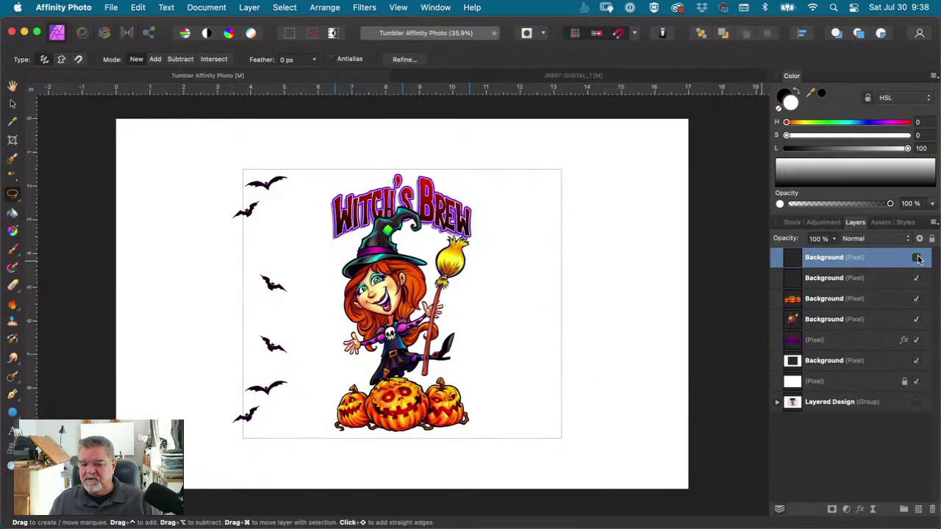
pyautogui.click(916, 257)
# Step: Duplicate the right bat column, move the copy up and outward toward the page edge, and activate the Freehand Selection tool
pyautogui.rightClick(791, 260)
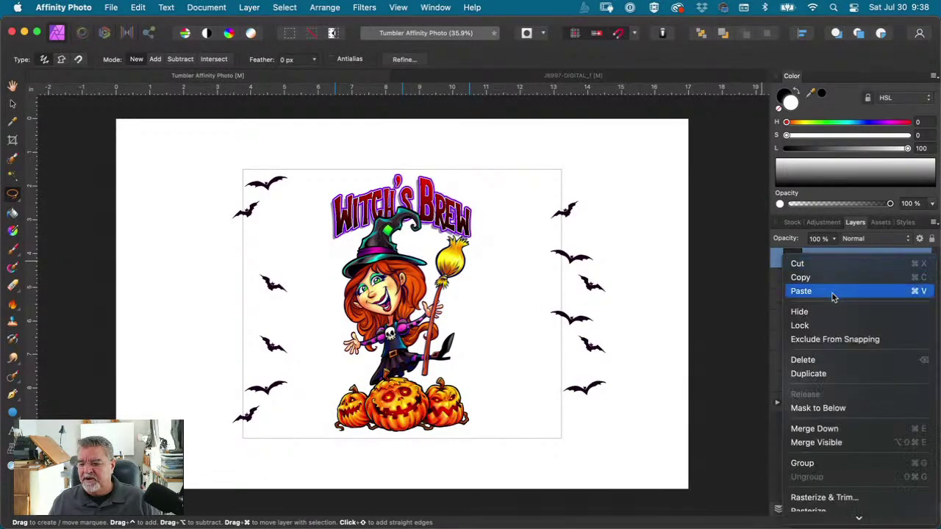
pyautogui.click(816, 375)
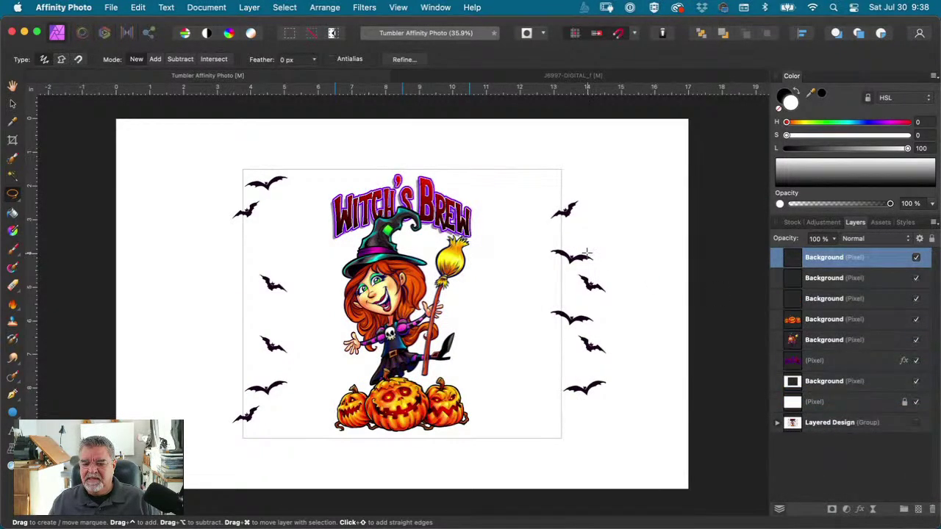
pyautogui.press('v')
pyautogui.moveTo(588, 252); pyautogui.dragTo(648, 220)
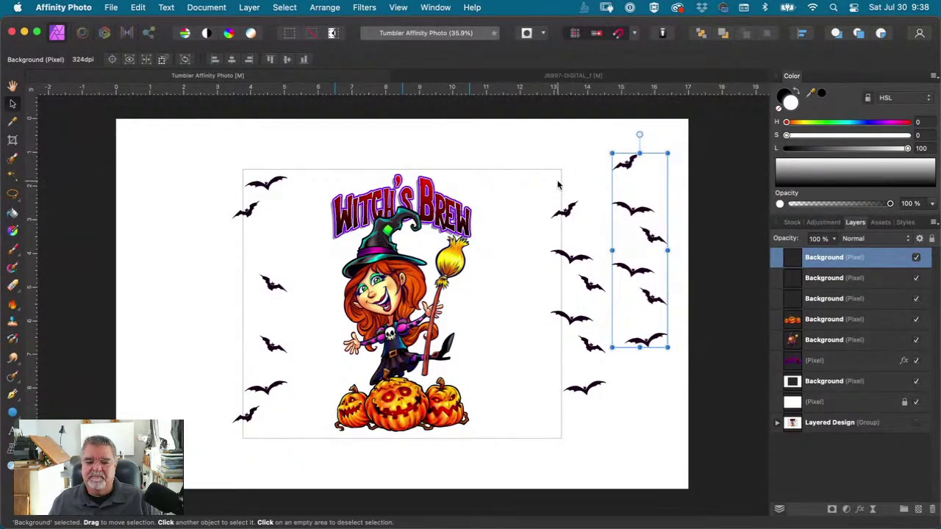
pyautogui.click(684, 132)
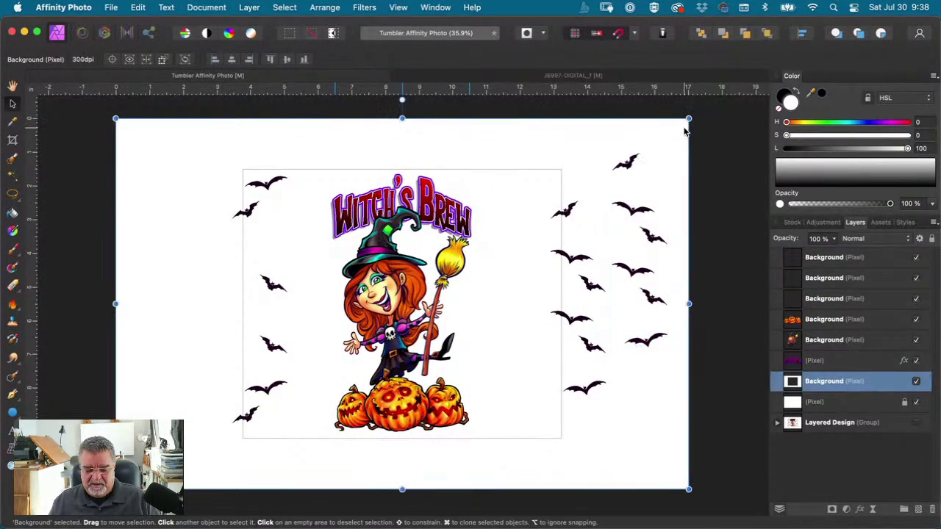
pyautogui.press('l')
pyautogui.scroll(-1, 634, 175)
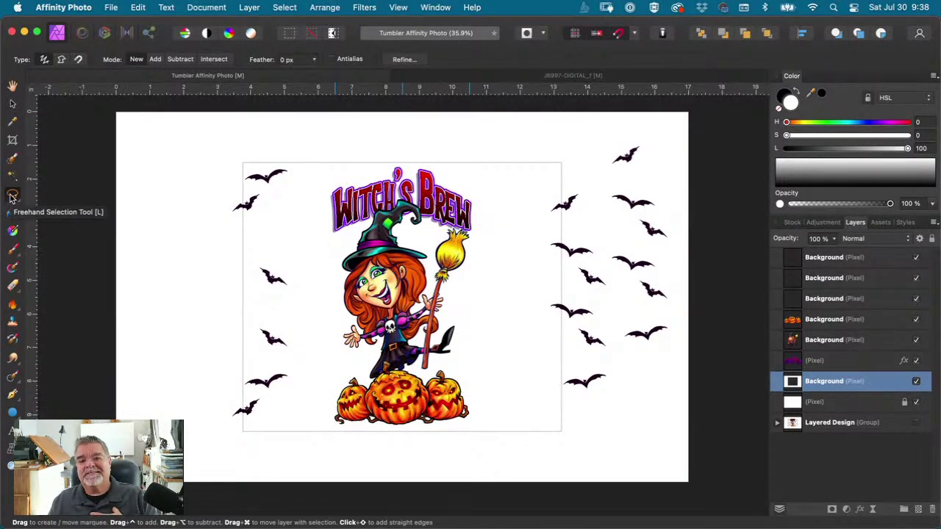
# Step: Lasso the topmost bat of the outer right column and move it onto the end of the Witch's Brew lettering
pyautogui.hscroll(2, 684, 154)
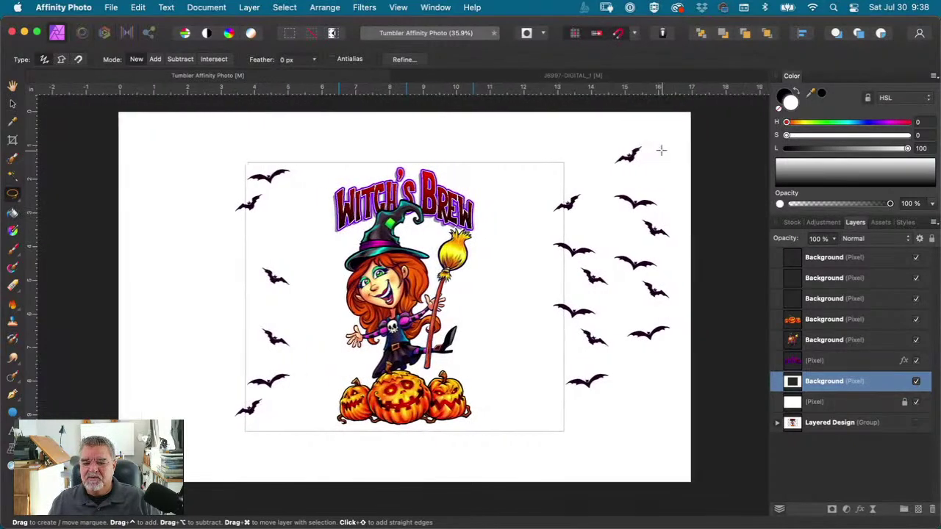
pyautogui.moveTo(594, 149)
pyautogui.mouseDown()
pyautogui.moveTo(636, 152)
pyautogui.moveTo(606, 146)
pyautogui.mouseUp()
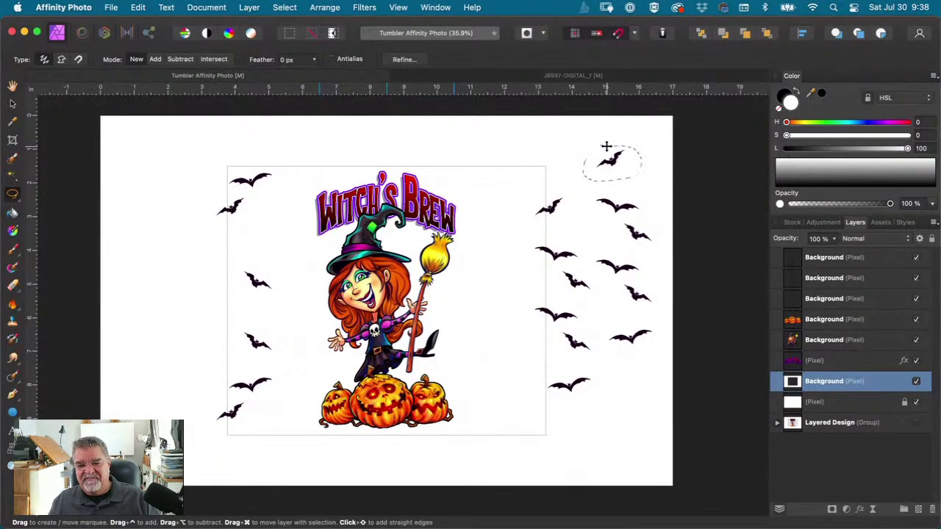
pyautogui.press('v')
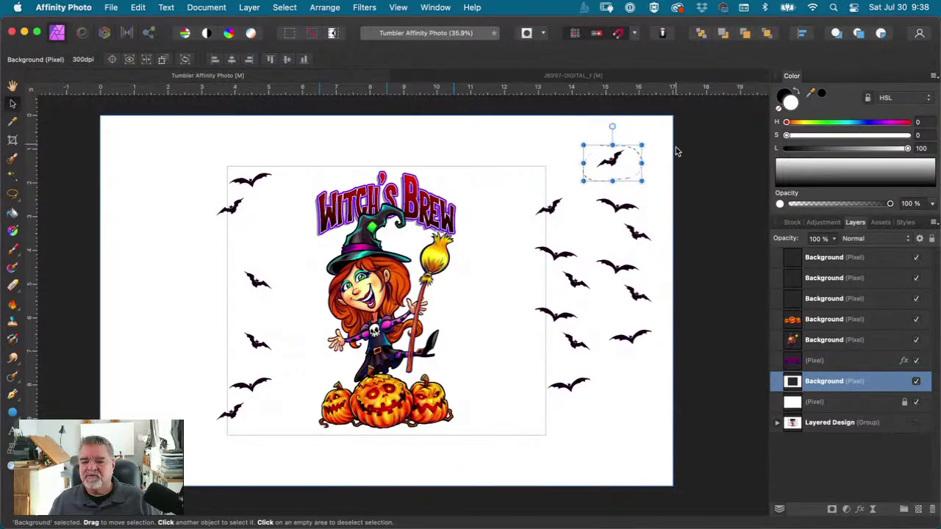
pyautogui.moveTo(609, 169); pyautogui.dragTo(498, 204)
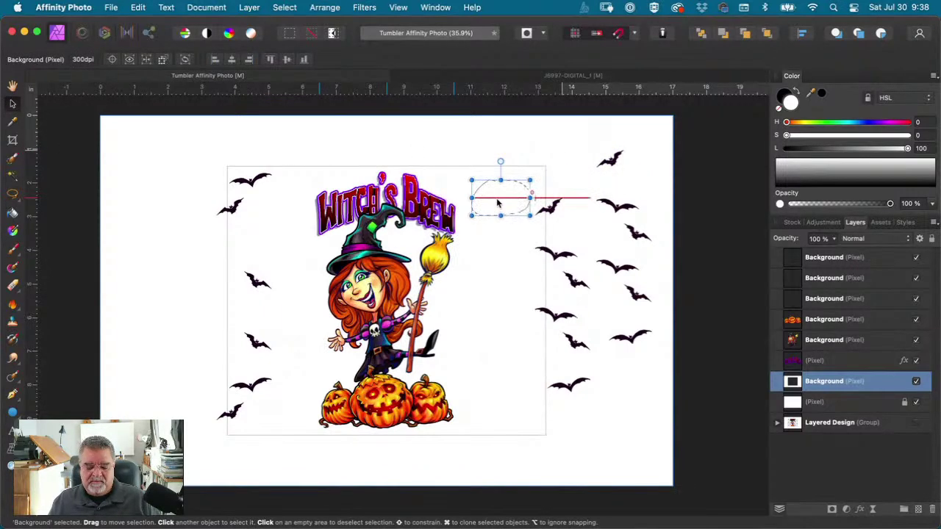
pyautogui.press('super+z')
pyautogui.click(831, 259)
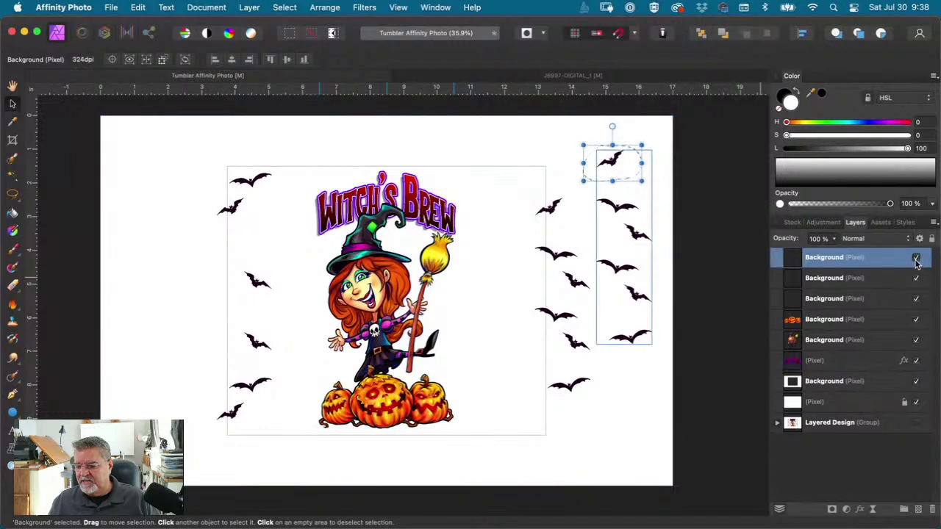
pyautogui.click(916, 258)
pyautogui.click(916, 258)
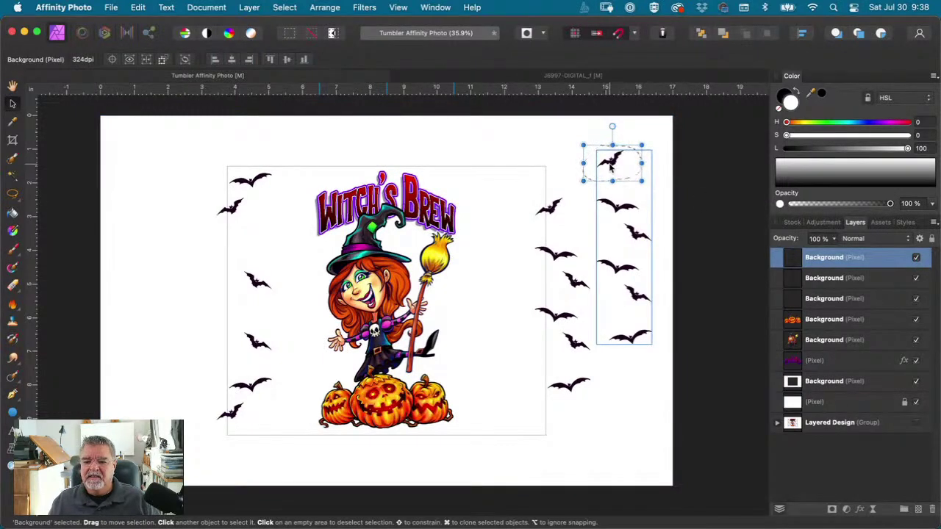
pyautogui.moveTo(609, 169); pyautogui.dragTo(447, 205)
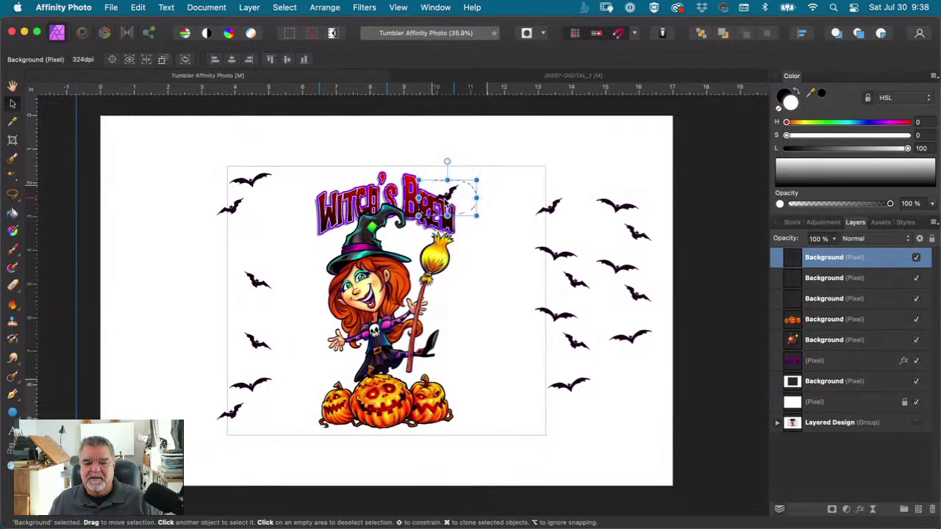
pyautogui.click(482, 150)
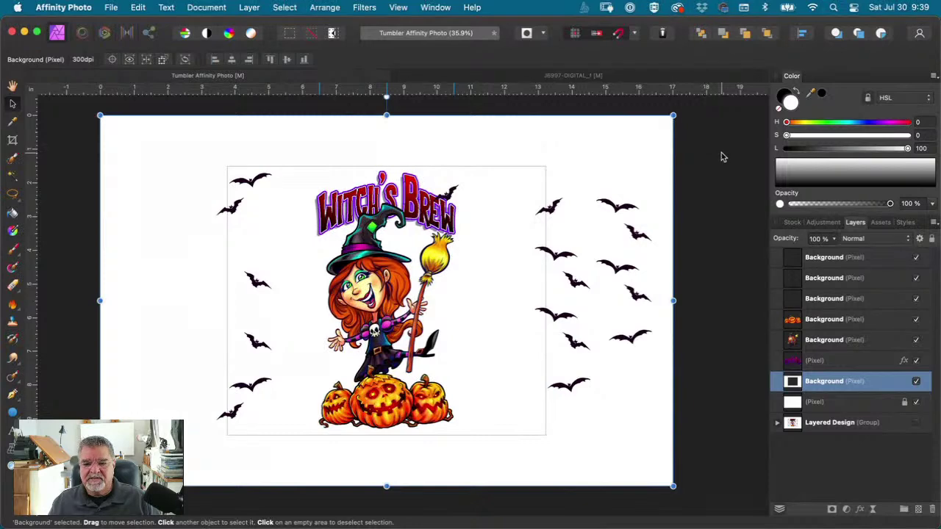
pyautogui.click(721, 156)
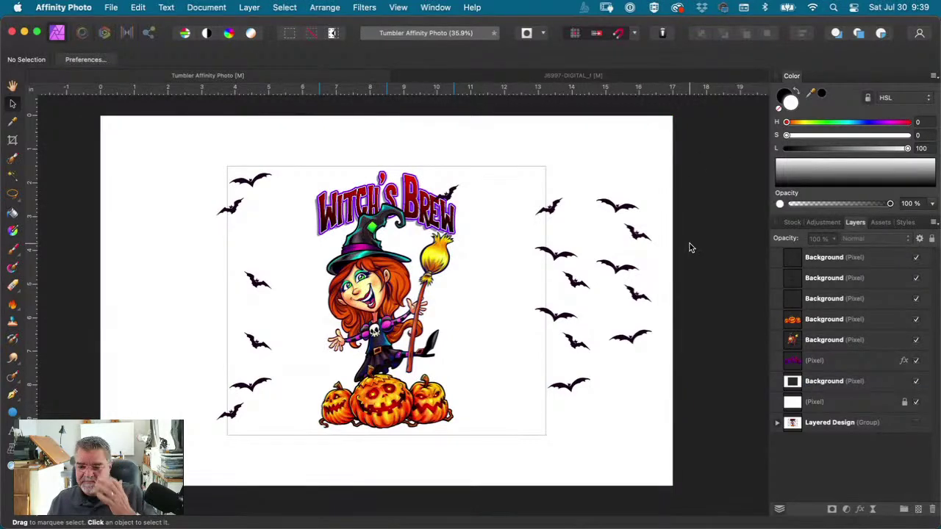
# Step: Lasso the next bat down in the outer right column and move it between the left bat column and the witch's hat
pyautogui.click(835, 258)
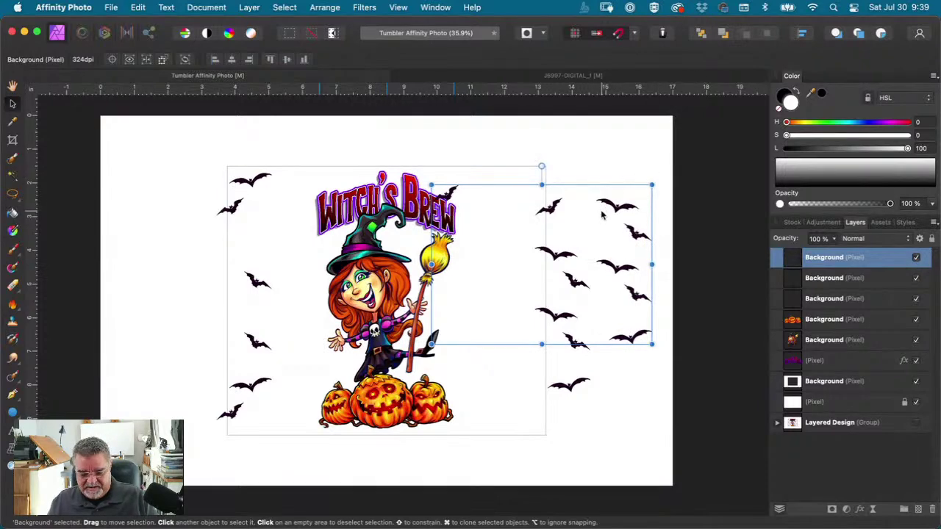
pyautogui.press('l')
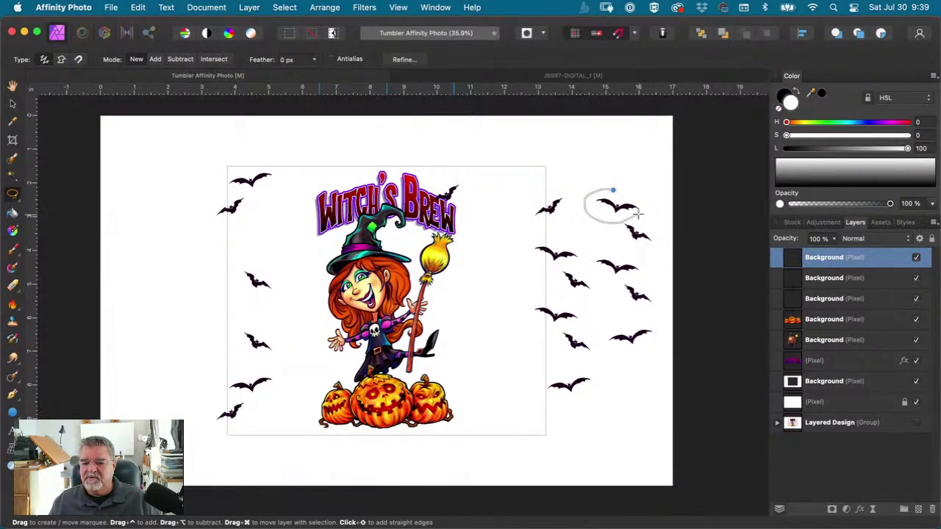
pyautogui.moveTo(638, 214)
pyautogui.mouseDown()
pyautogui.moveTo(645, 197)
pyautogui.moveTo(615, 190)
pyautogui.mouseUp()
pyautogui.press('v')
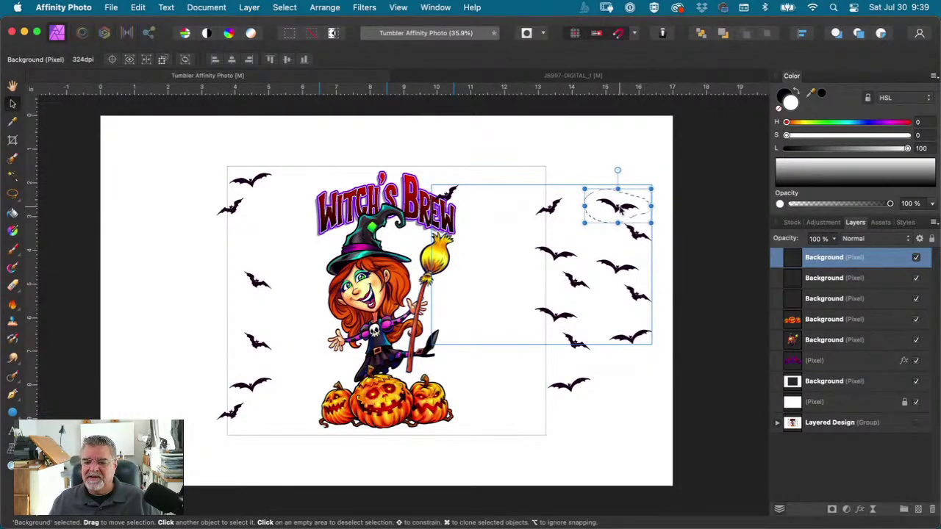
pyautogui.moveTo(620, 208)
pyautogui.mouseDown()
pyautogui.moveTo(559, 212)
pyautogui.moveTo(309, 274)
pyautogui.moveTo(282, 239)
pyautogui.moveTo(257, 240)
pyautogui.moveTo(276, 229)
pyautogui.mouseUp()
pyautogui.press('super+d')
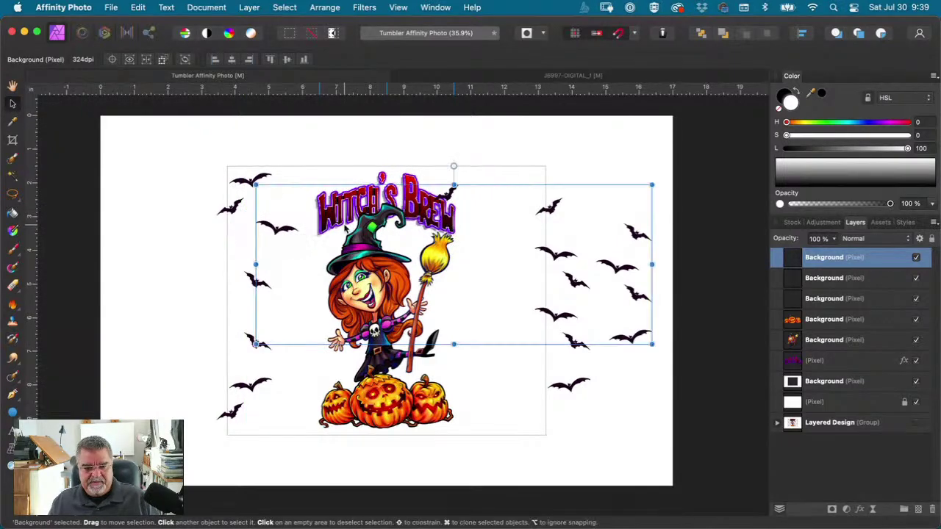
pyautogui.click(737, 151)
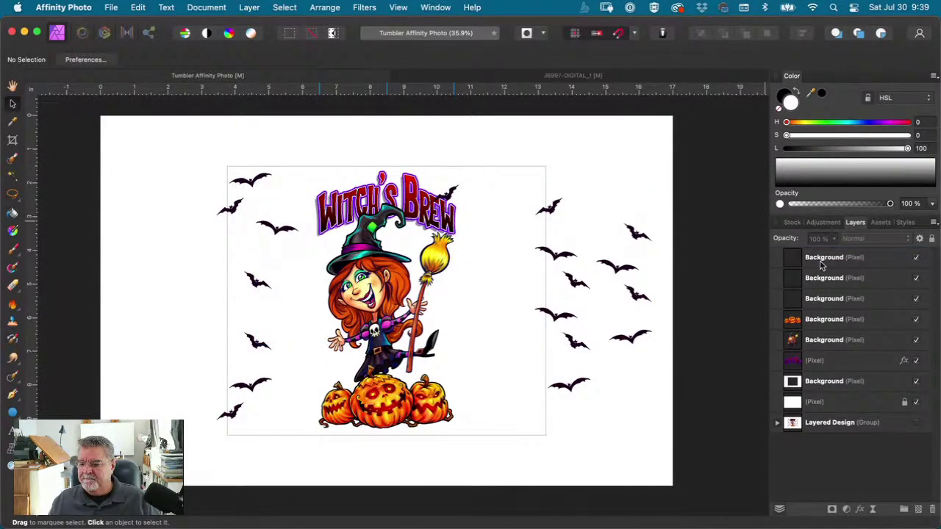
# Step: Lasso the upper angled bat in the outer right column, rotate it and place it beside the witch's skirt, above the left pumpkin
pyautogui.click(853, 261)
pyautogui.click(917, 258)
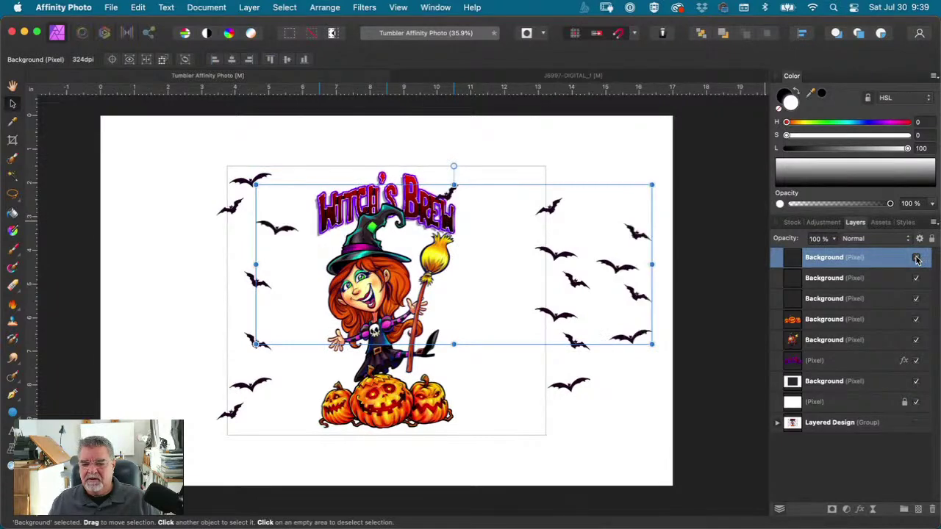
pyautogui.click(917, 257)
pyautogui.press('l')
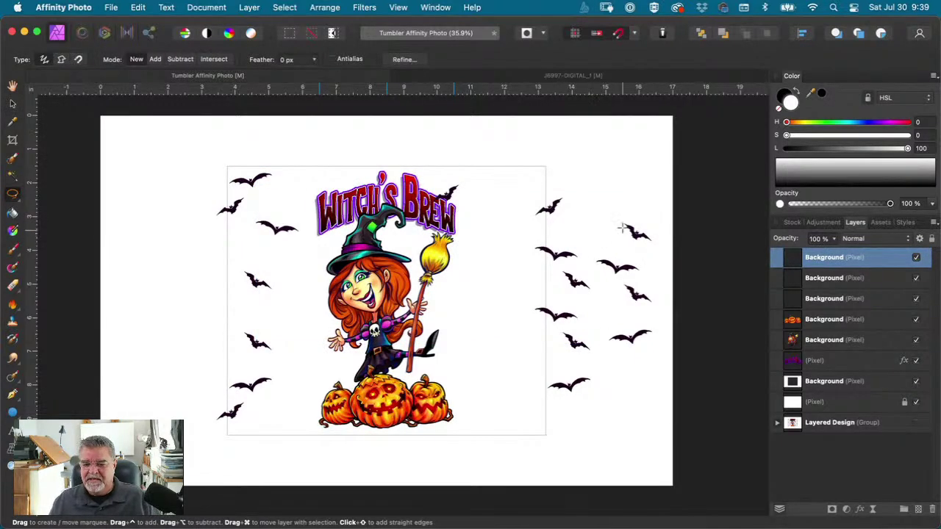
pyautogui.moveTo(620, 210)
pyautogui.mouseDown()
pyautogui.moveTo(610, 234)
pyautogui.moveTo(656, 249)
pyautogui.moveTo(644, 216)
pyautogui.moveTo(634, 232)
pyautogui.moveTo(549, 249)
pyautogui.moveTo(452, 317)
pyautogui.moveTo(316, 316)
pyautogui.moveTo(328, 366)
pyautogui.moveTo(292, 343)
pyautogui.moveTo(284, 384)
pyautogui.mouseUp()
pyautogui.press('v')
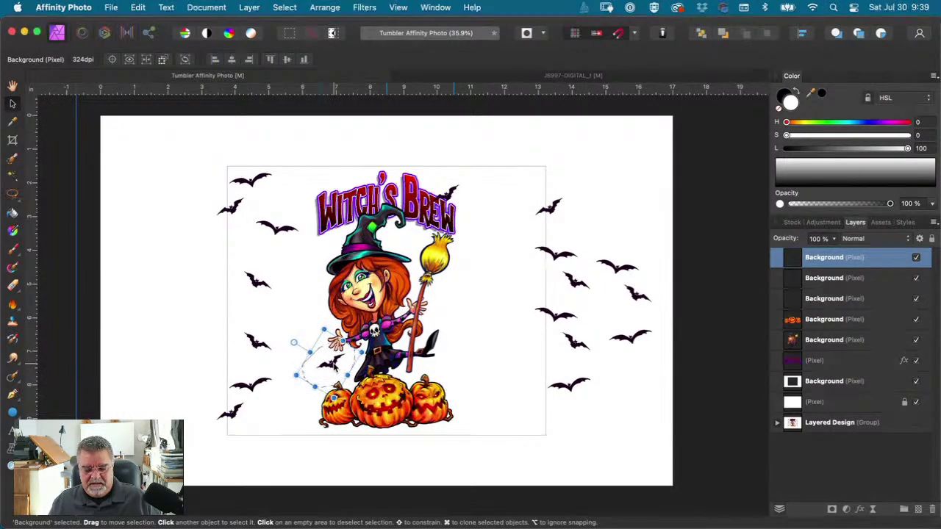
pyautogui.click(689, 301)
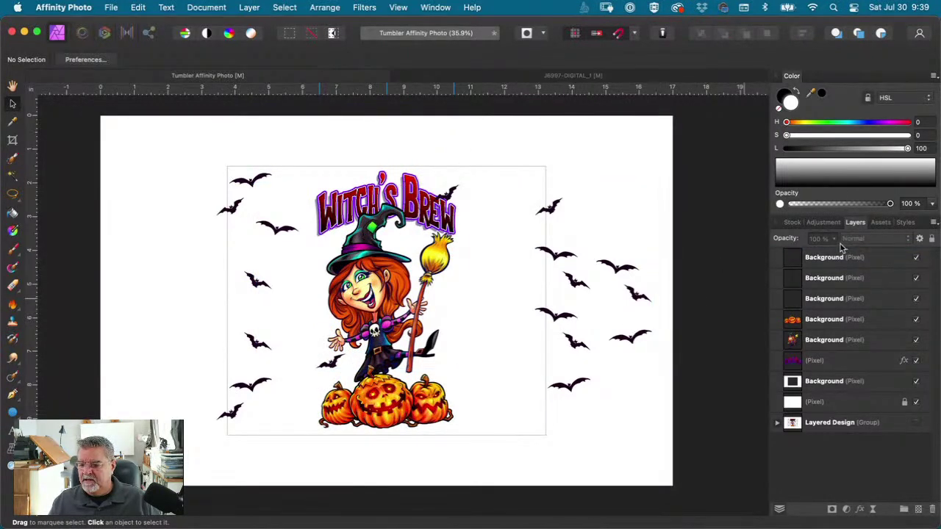
# Step: Lasso the lowest bat of the outer right column, shrink and rotate it, and place it to the right of the broom handle
pyautogui.click(825, 258)
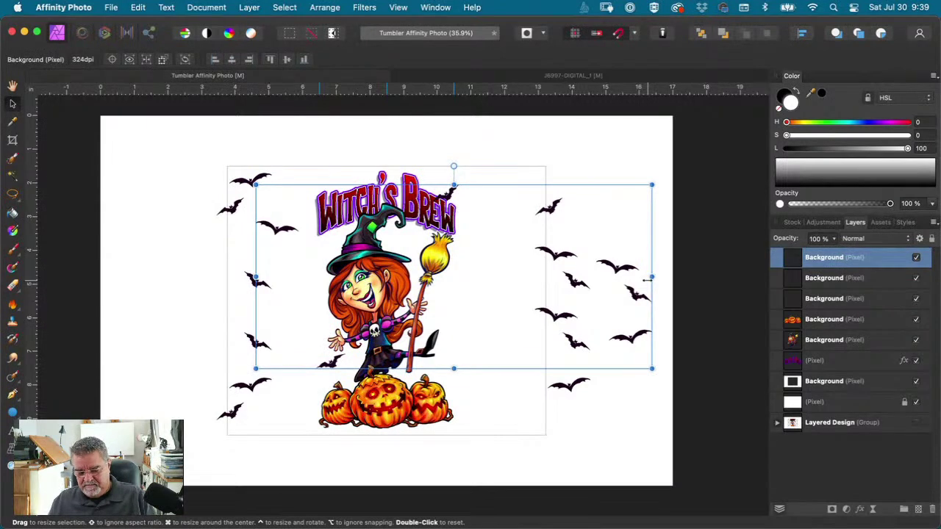
pyautogui.press('l')
pyautogui.moveTo(622, 318)
pyautogui.mouseDown()
pyautogui.moveTo(629, 357)
pyautogui.moveTo(657, 319)
pyautogui.moveTo(482, 300)
pyautogui.moveTo(490, 288)
pyautogui.moveTo(471, 278)
pyautogui.moveTo(479, 283)
pyautogui.mouseUp()
pyautogui.press('v')
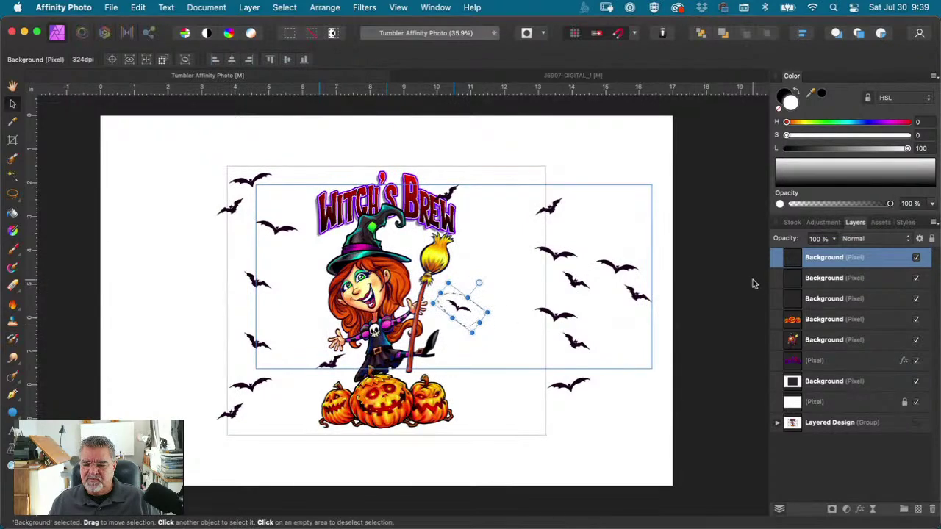
pyautogui.click(731, 278)
pyautogui.press('super+d')
pyautogui.scroll(-1, 732, 280)
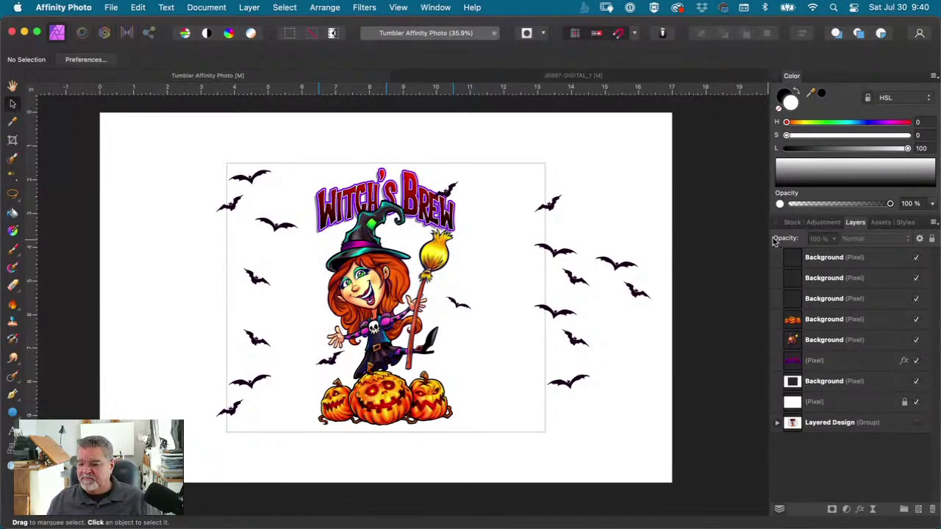
# Step: Hide the three bat layers, select them together and delete them from the document
pyautogui.click(915, 258)
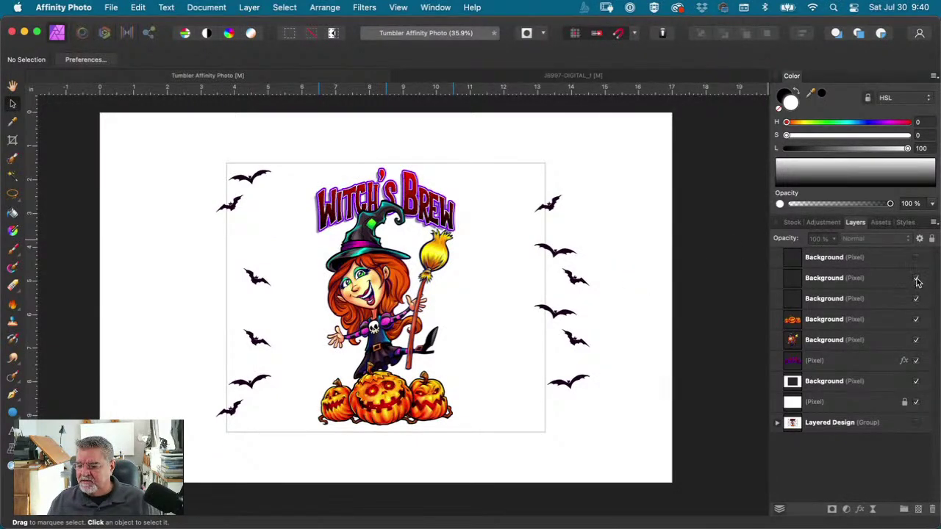
pyautogui.click(916, 278)
pyautogui.click(916, 299)
pyautogui.click(843, 263)
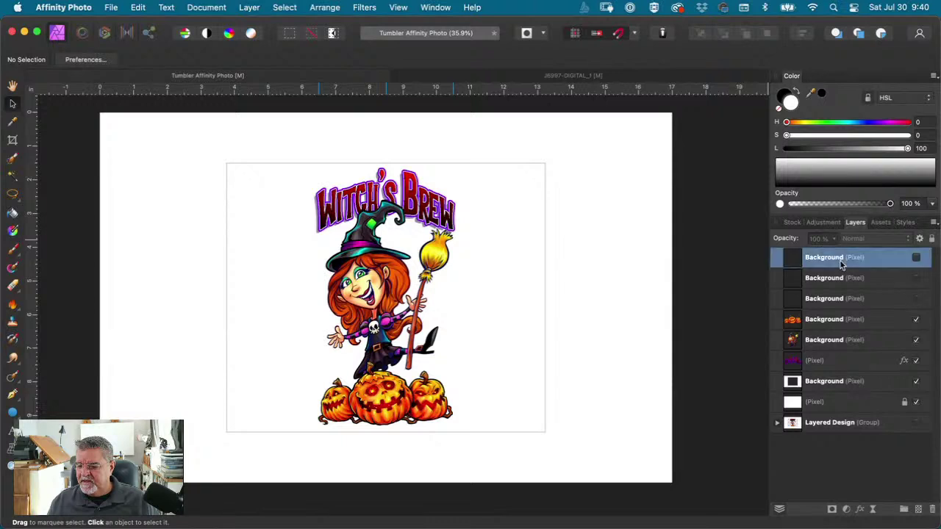
pyautogui.keyDown('shift'); pyautogui.click(836, 298); pyautogui.keyUp('shift')
pyautogui.rightClick(834, 280)
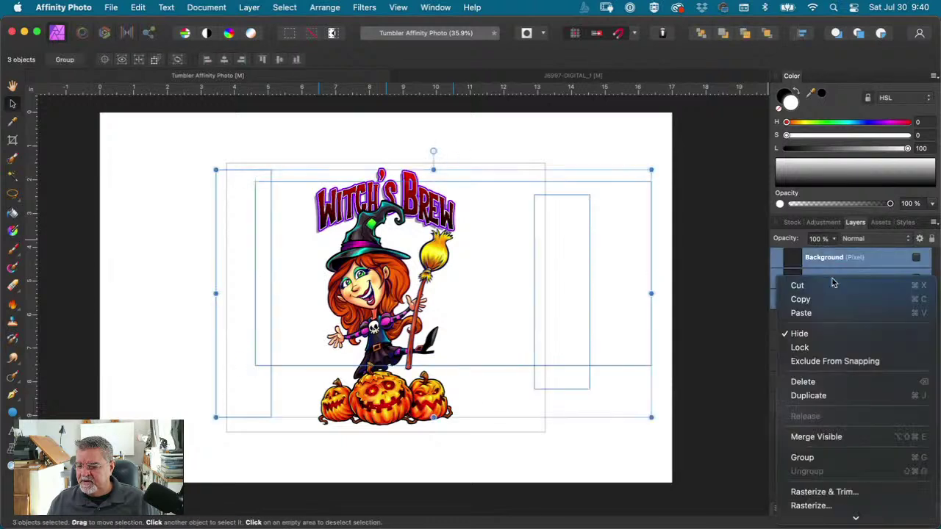
pyautogui.click(808, 396)
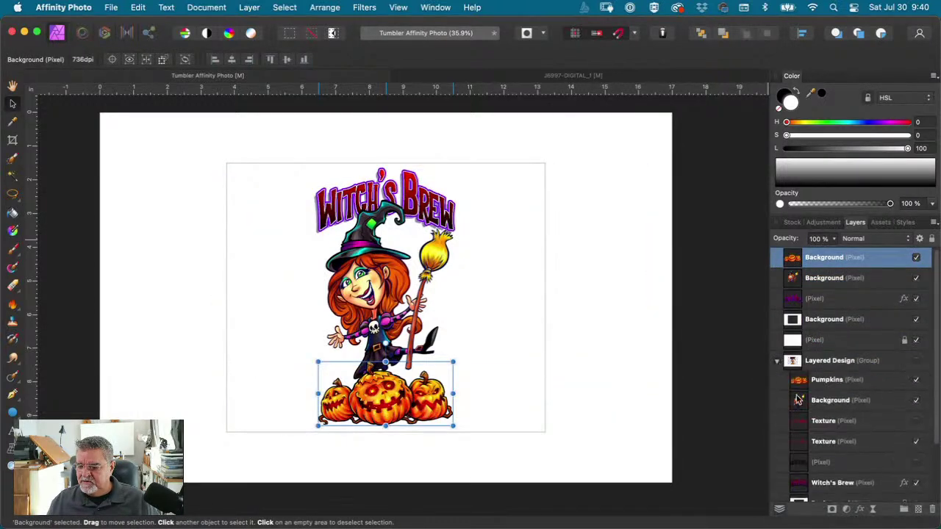
# Step: Hide the pumpkins, witch, lettering, guide frame and white backdrop layers above the Layered Design group
pyautogui.scroll(-1, 836, 427)
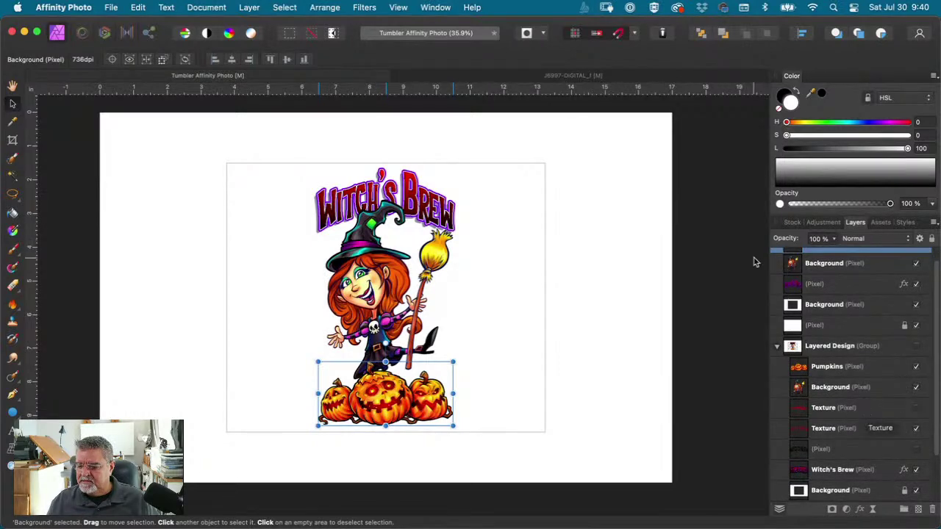
pyautogui.scroll(1, 846, 294)
pyautogui.click(917, 257)
pyautogui.click(916, 278)
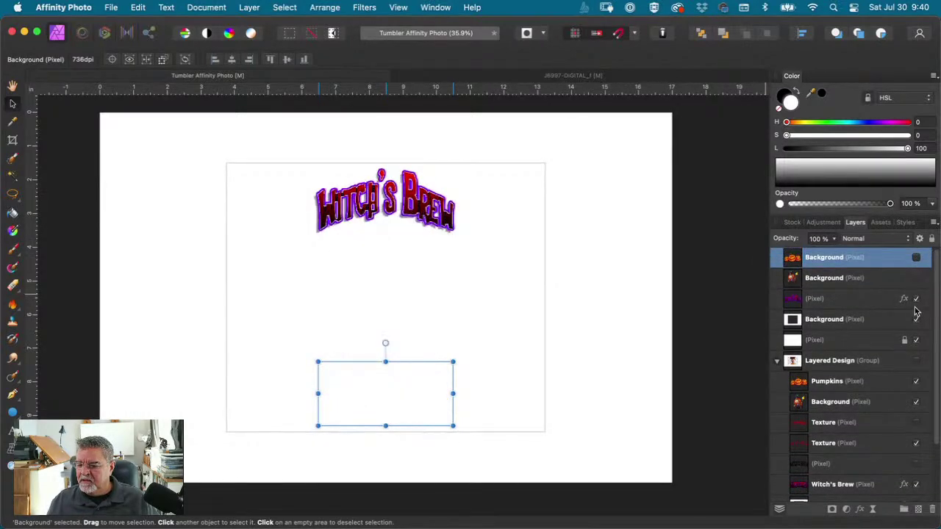
pyautogui.click(916, 299)
pyautogui.click(917, 319)
pyautogui.click(916, 339)
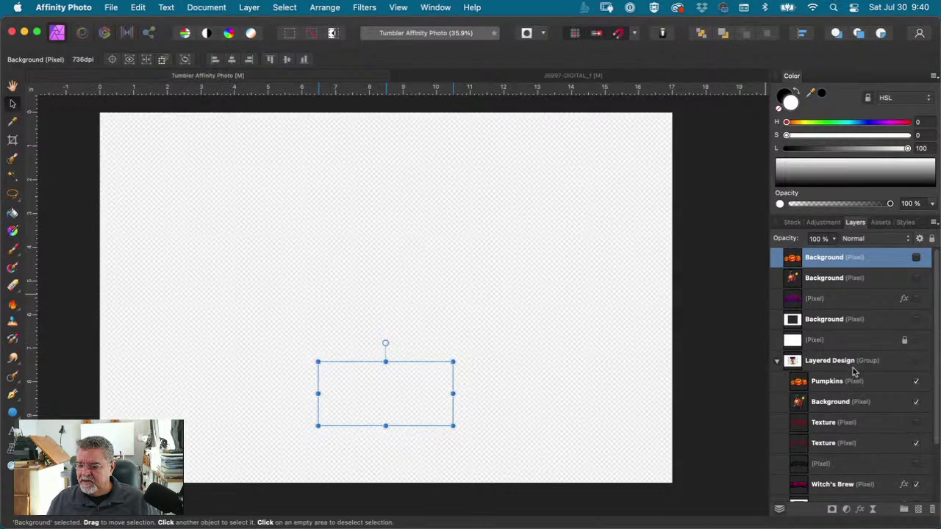
# Step: Show the Layered Design group and deselect the pumpkins layer
pyautogui.scroll(-1, 916, 350)
pyautogui.click(916, 342)
pyautogui.scroll(-1, 851, 361)
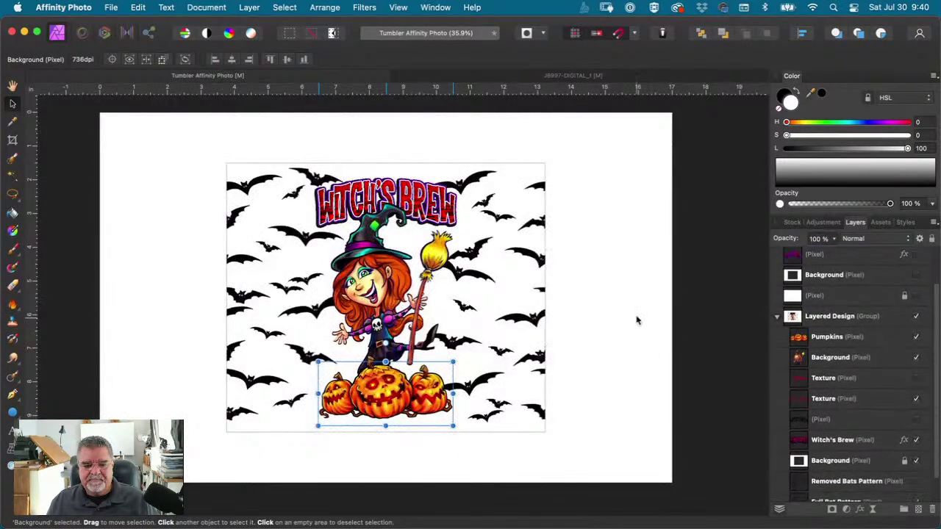
pyautogui.click(683, 243)
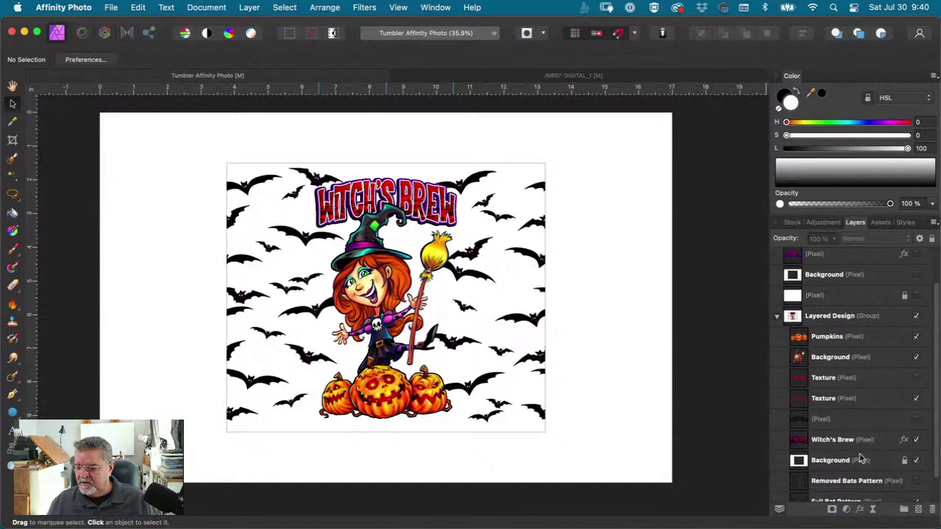
# Step: In the Layered Design group, hide Full Bat Pattern, show Removed Bats Pattern instead, and hide the locked Background frame layer
pyautogui.scroll(-1, 917, 456)
pyautogui.click(916, 442)
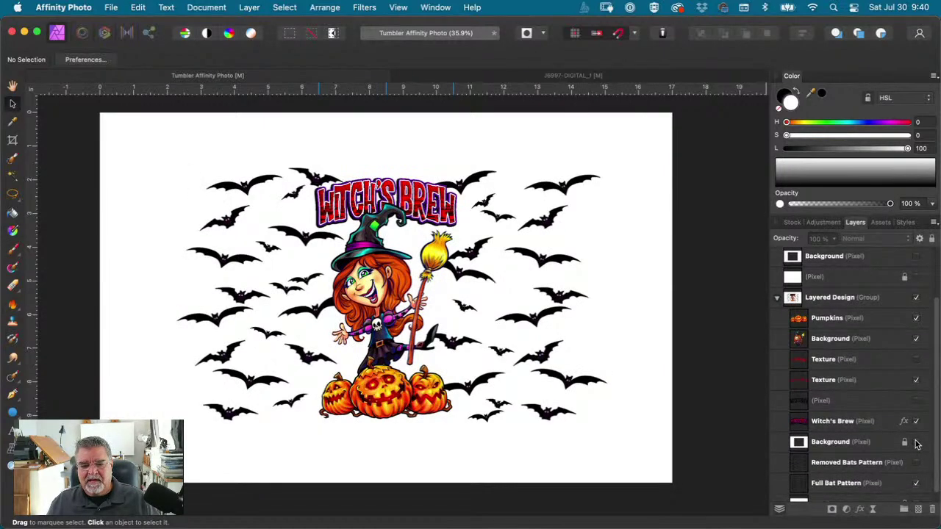
pyautogui.click(917, 442)
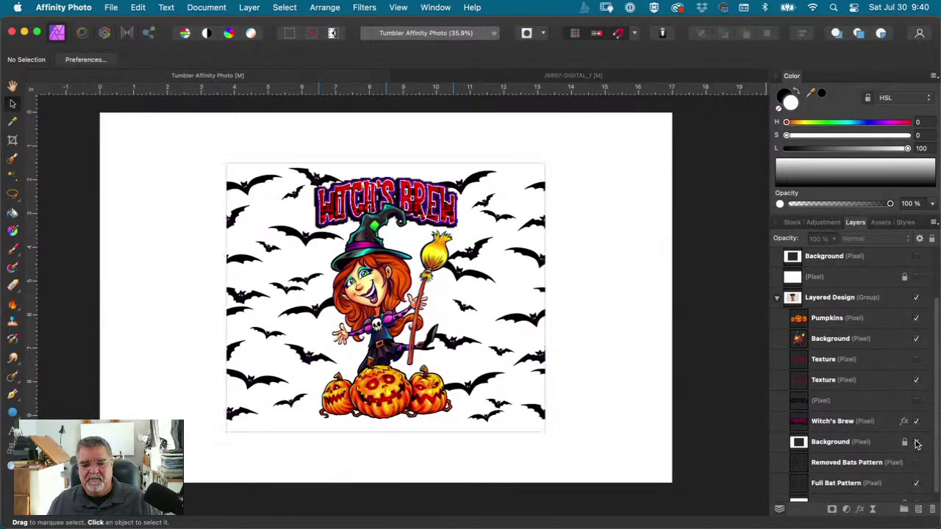
pyautogui.scroll(-1, 884, 461)
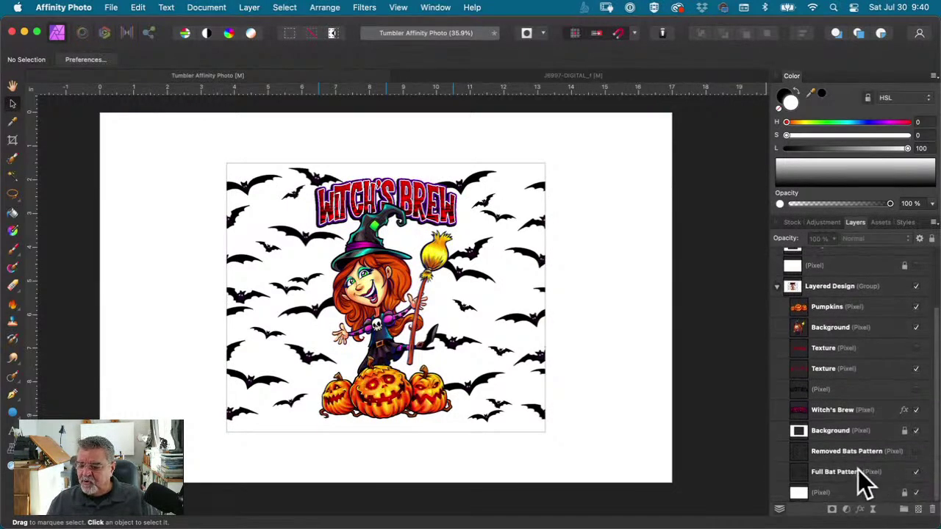
pyautogui.click(916, 471)
pyautogui.click(916, 451)
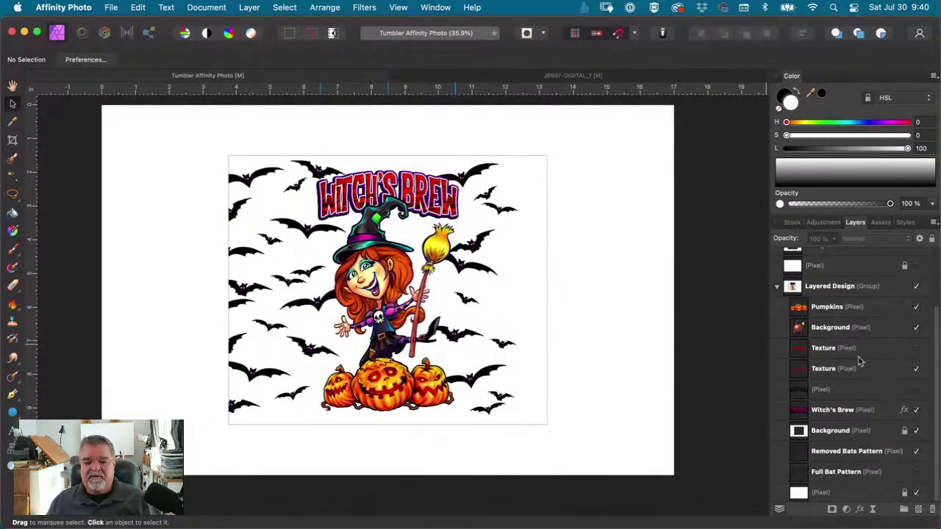
pyautogui.click(917, 432)
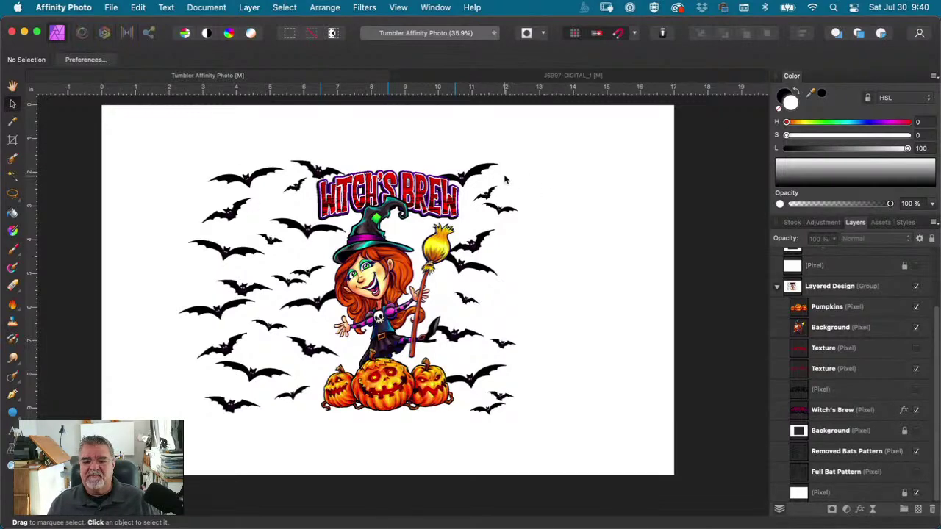
# Step: Show the locked Background frame layer in the Layered Design group and check the framed artwork at 100% zoom
pyautogui.click(916, 432)
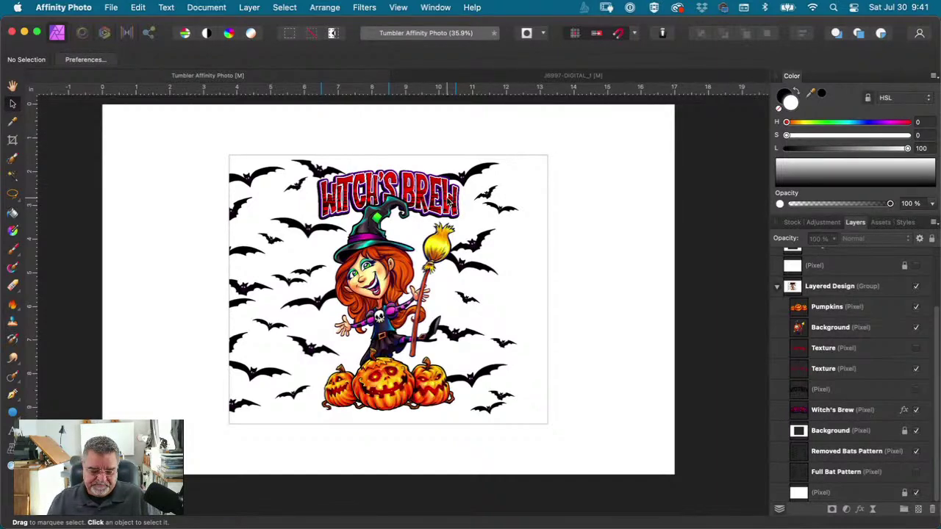
pyautogui.scroll(2, 449, 200)
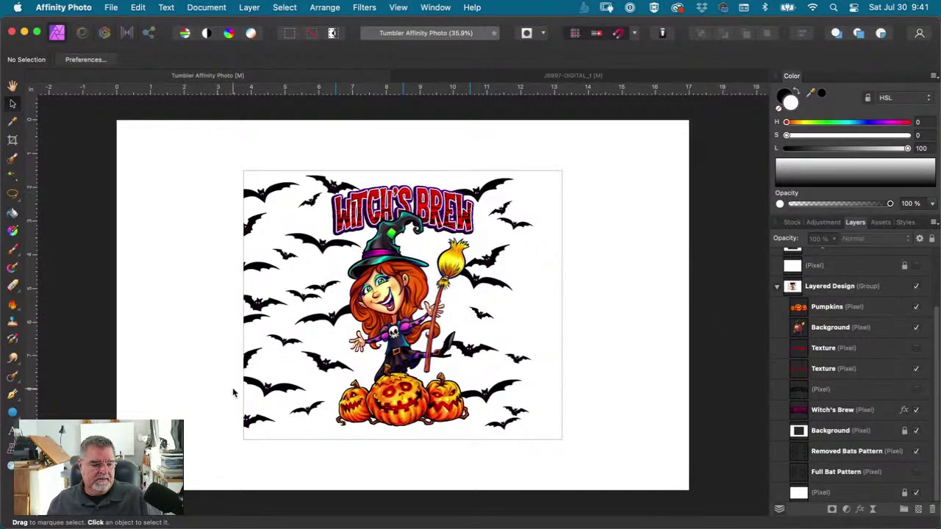
pyautogui.click(8, 471)
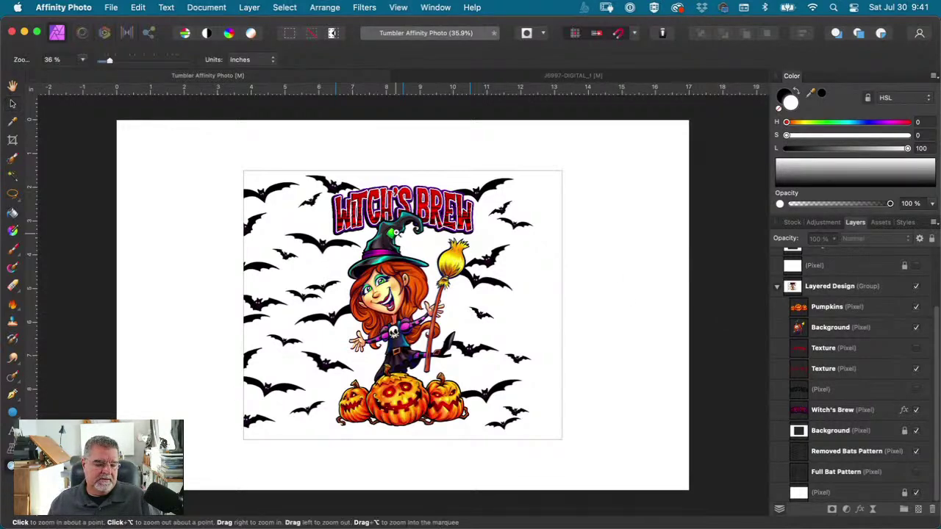
pyautogui.press('super+1')
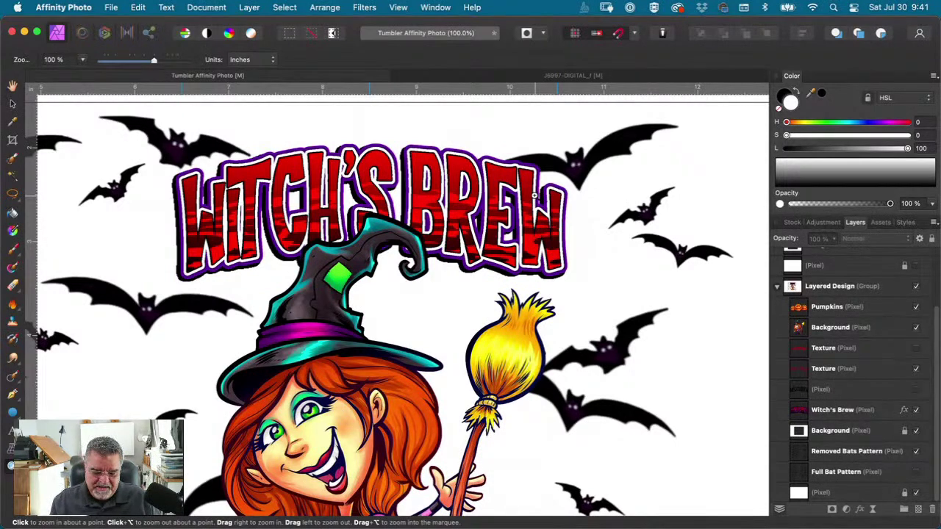
pyautogui.press('super+0')
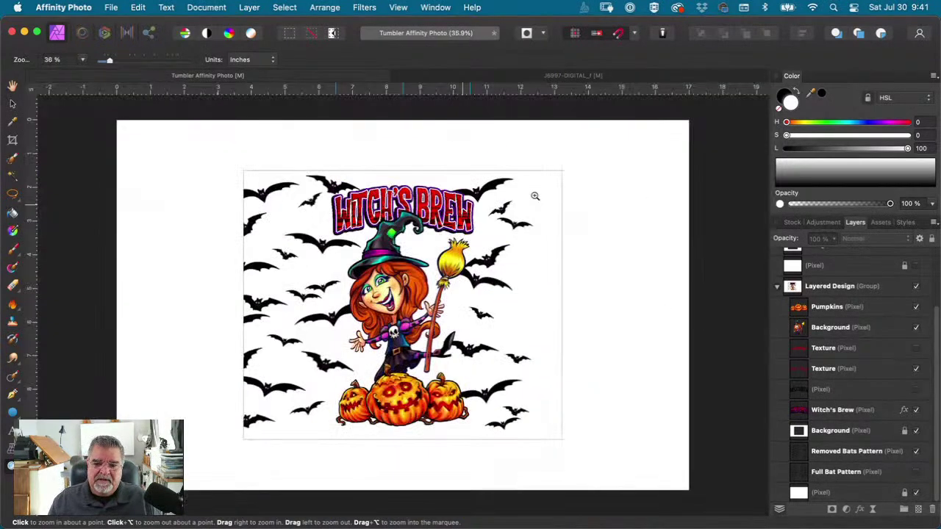
# Step: Switch to the J6997-DIGITAL_f document and bring the pale blue mist around the witch's boot and pumpkins into close view
pyautogui.click(575, 76)
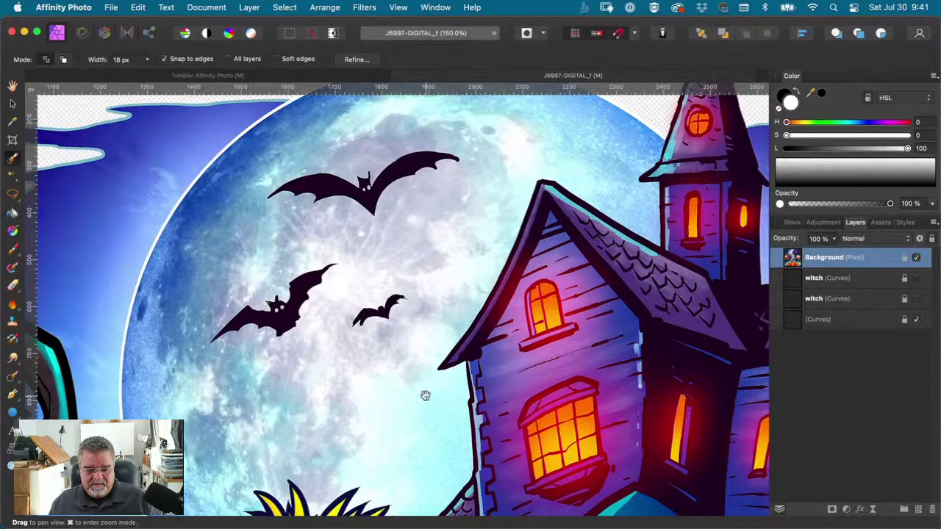
pyautogui.scroll(-5, 425, 395)
pyautogui.moveTo(425, 395); pyautogui.dragTo(438, 189)
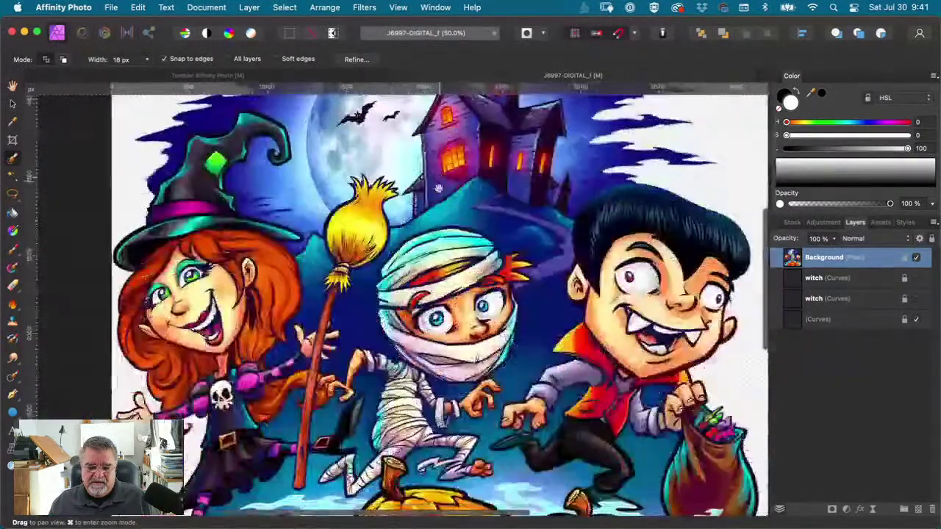
pyautogui.scroll(-5, 438, 188)
pyautogui.scroll(-4, 441, 235)
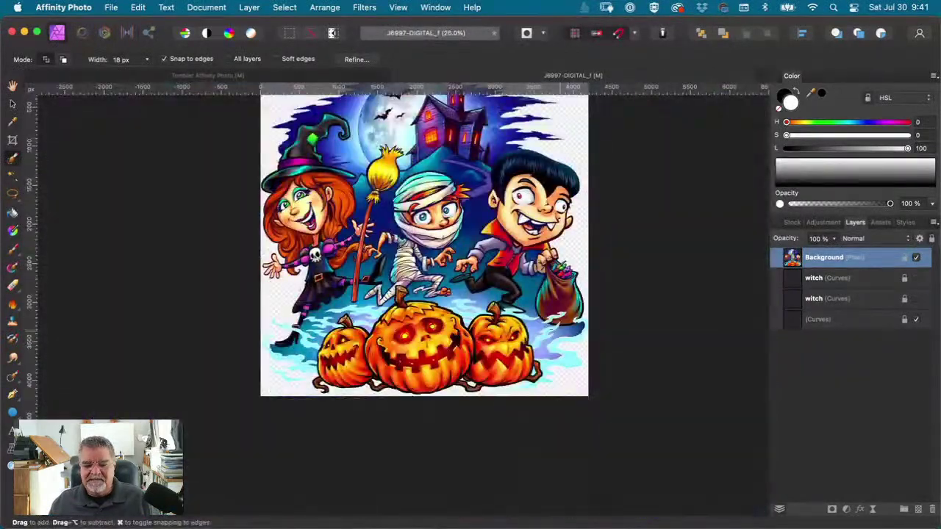
pyautogui.press('z')
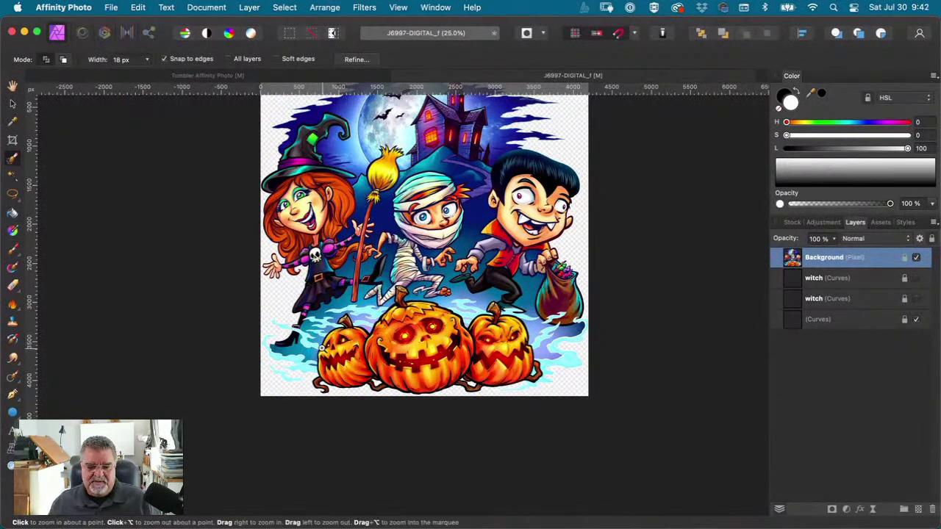
pyautogui.click(321, 348)
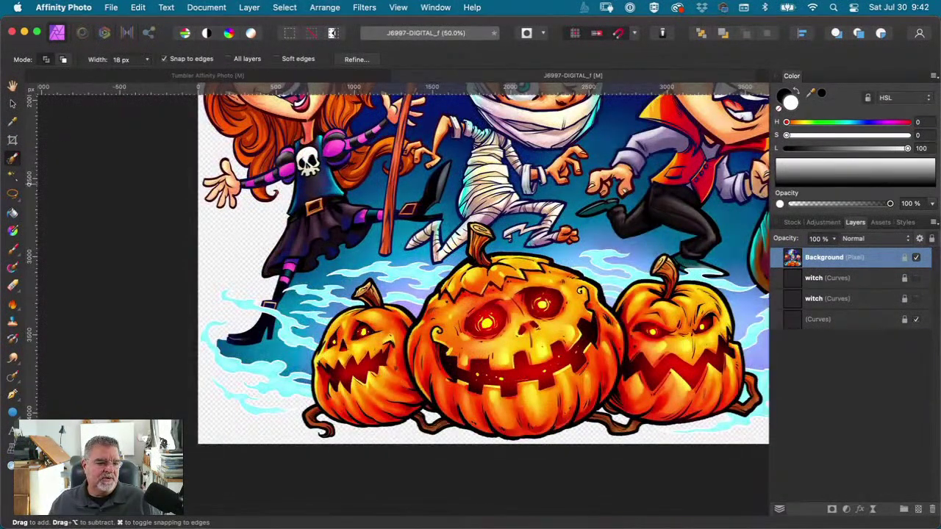
pyautogui.click(12, 184)
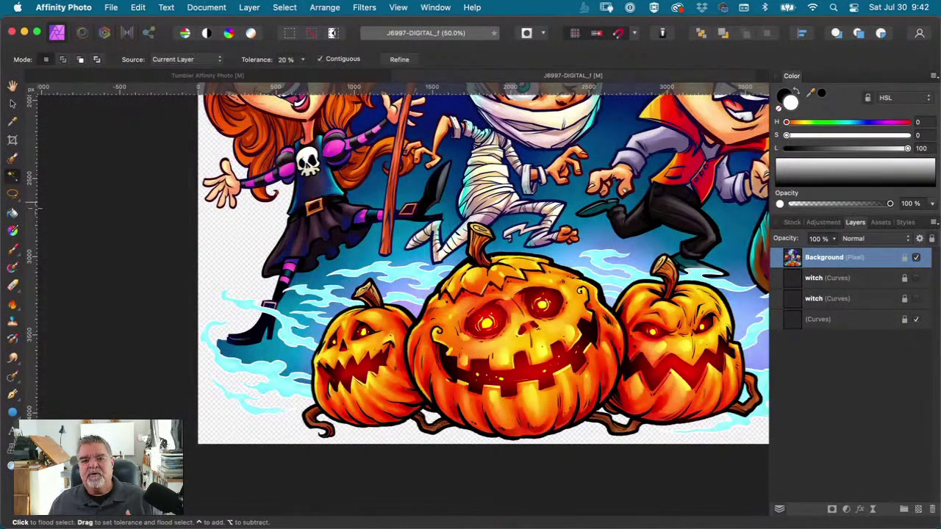
pyautogui.click(250, 407)
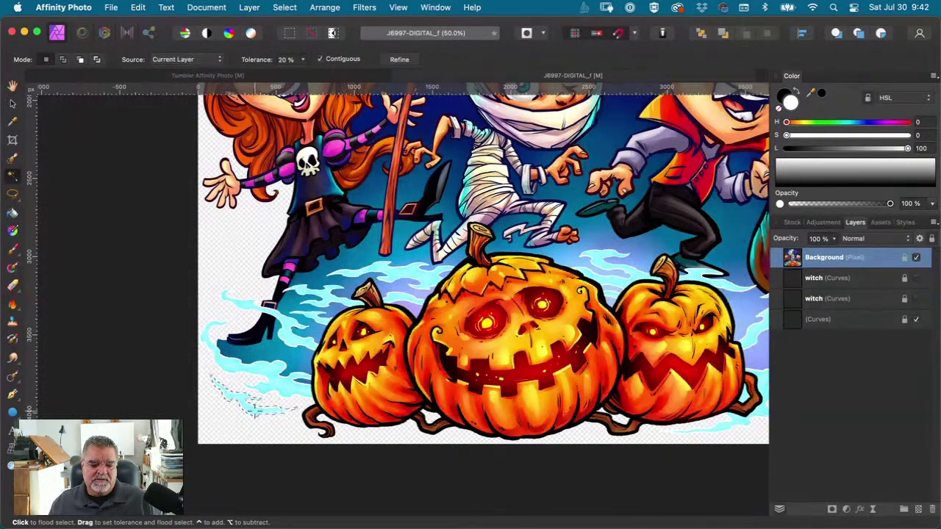
pyautogui.click(275, 385)
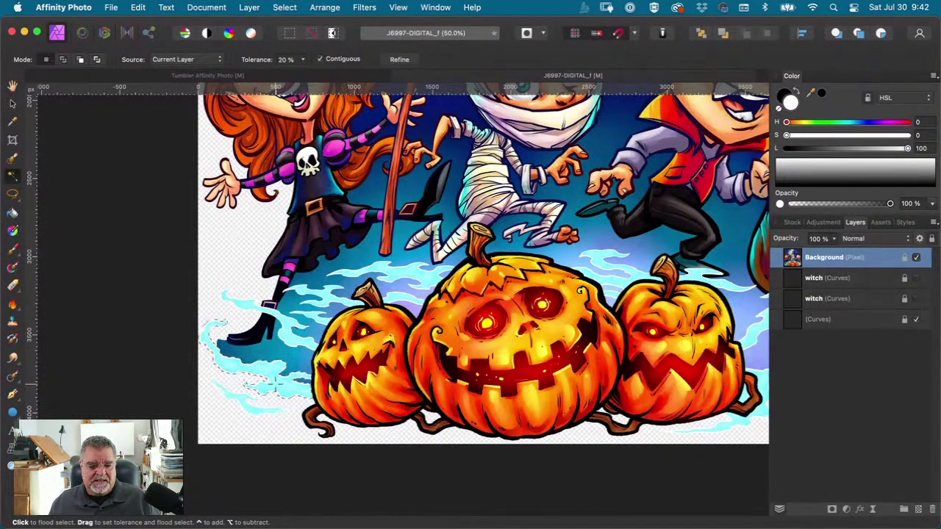
pyautogui.click(282, 329)
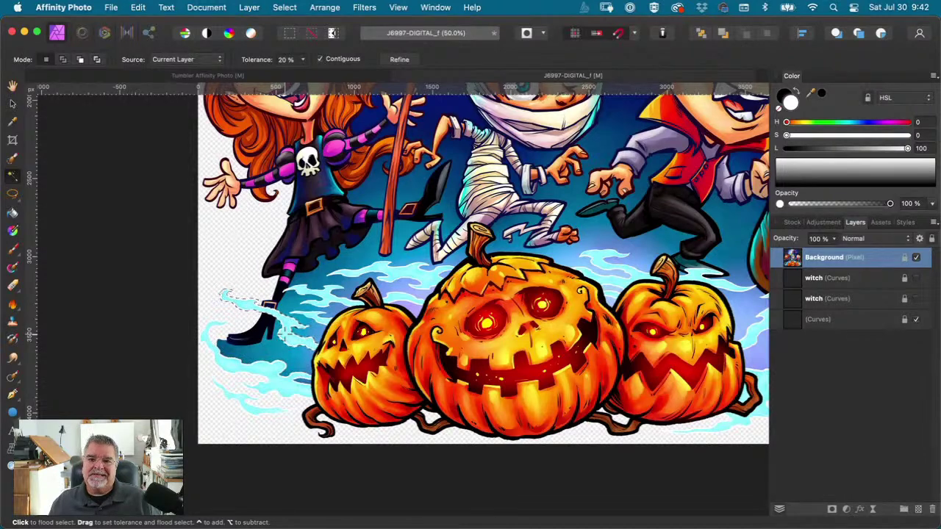
pyautogui.press('super+d')
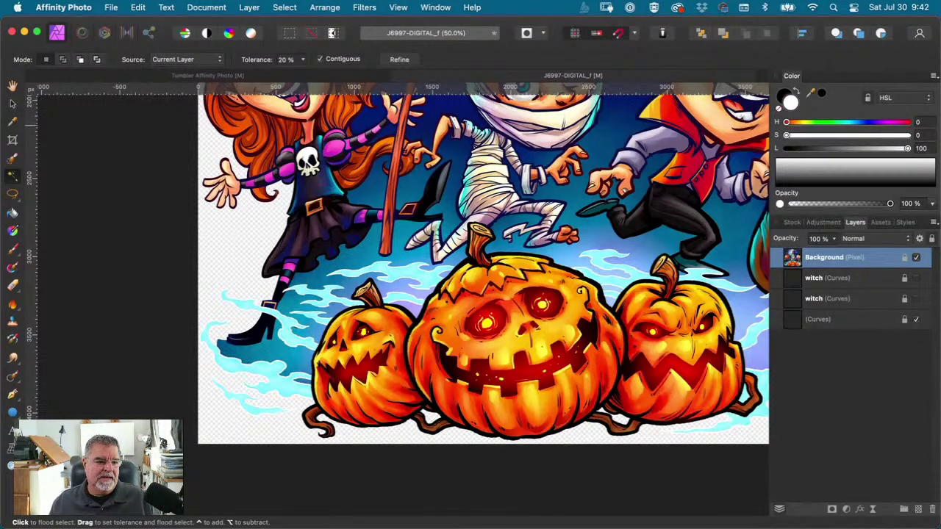
# Step: Select the pale blue mist patches around the witch's boot with the Selection Brush at 18 px width
pyautogui.click(13, 160)
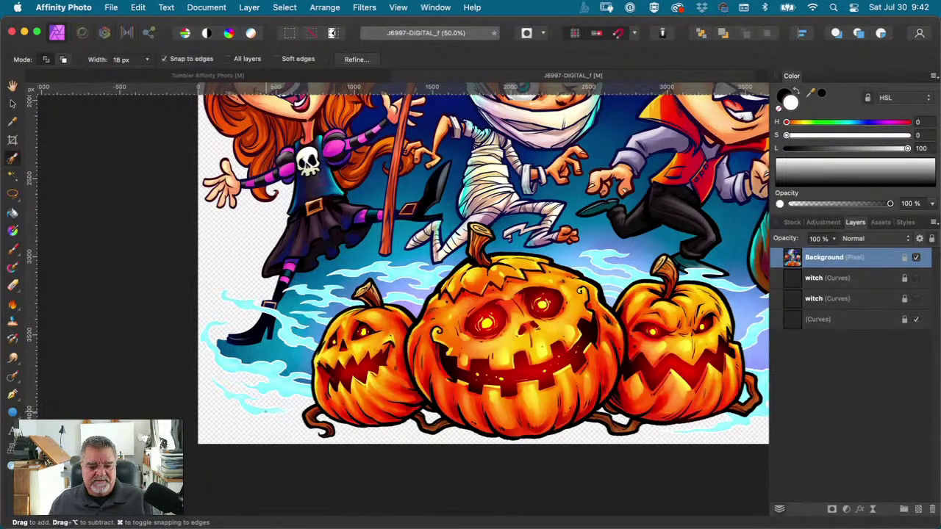
pyautogui.moveTo(257, 411)
pyautogui.mouseDown()
pyautogui.moveTo(220, 390)
pyautogui.moveTo(294, 406)
pyautogui.mouseUp()
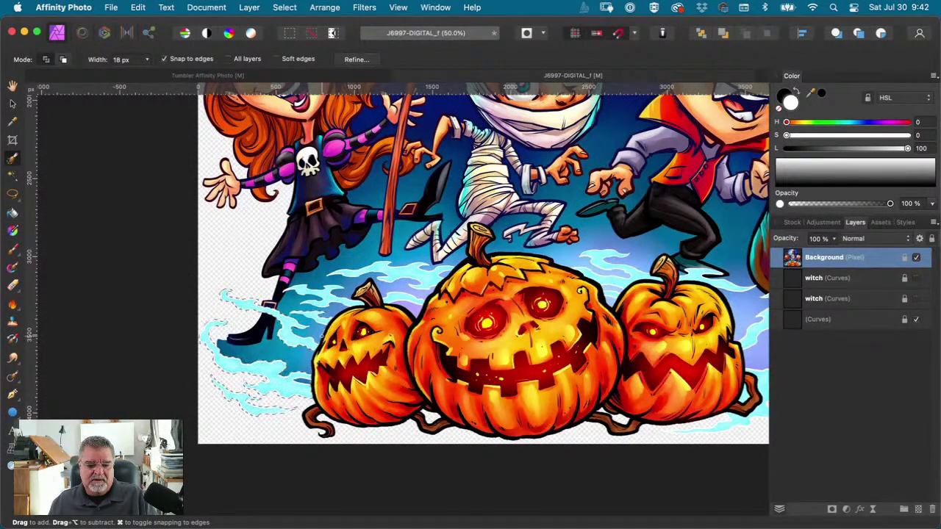
pyautogui.hscroll(-1, 484, 264)
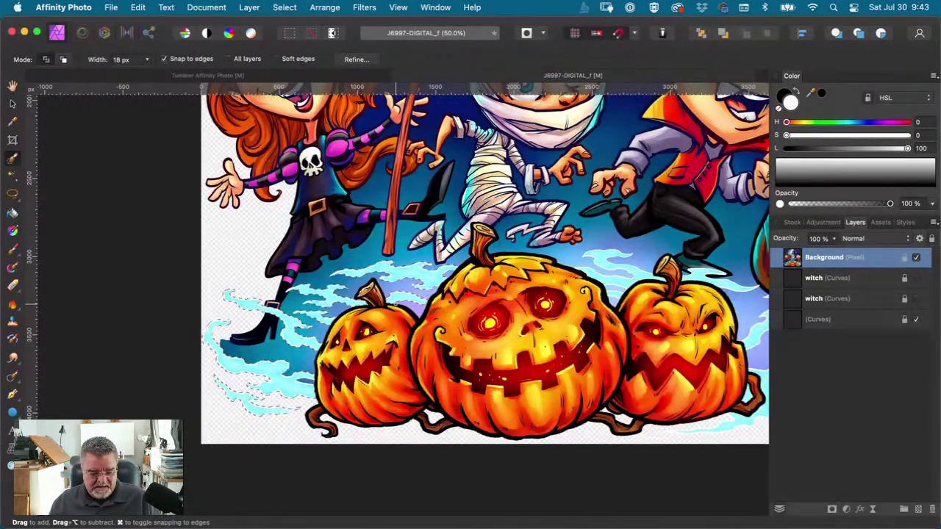
# Step: Paste the mist into the Tumbler Affinity Photo document and place it on the blank canvas left of the framed design
pyautogui.click(208, 75)
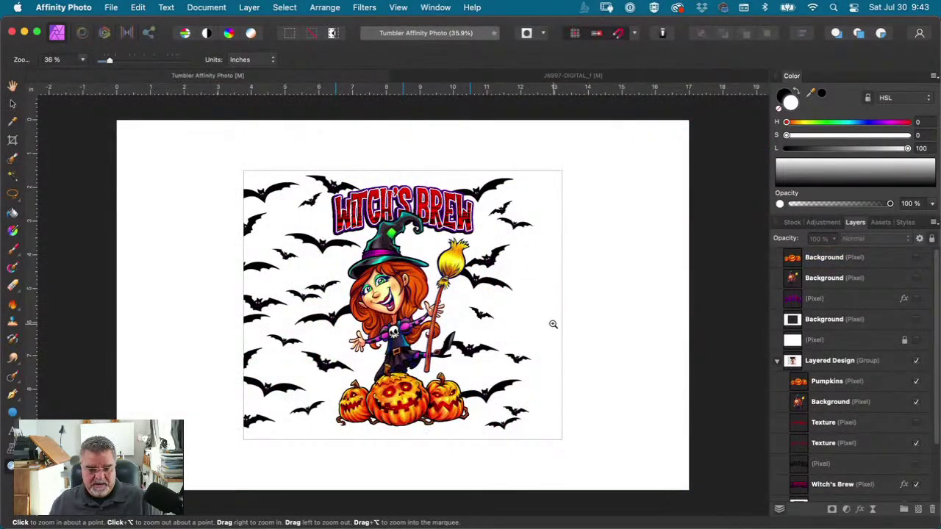
pyautogui.press('super+v')
pyautogui.press('v')
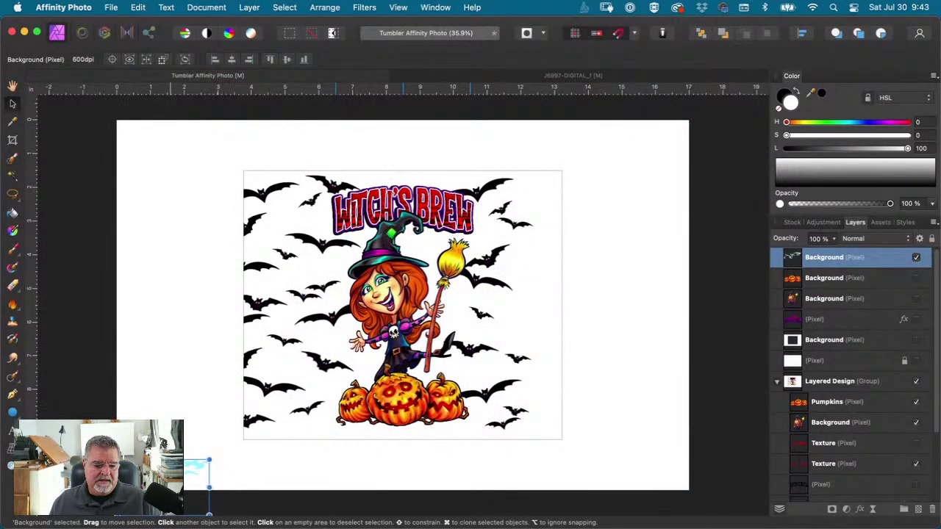
pyautogui.moveTo(197, 475); pyautogui.dragTo(213, 301)
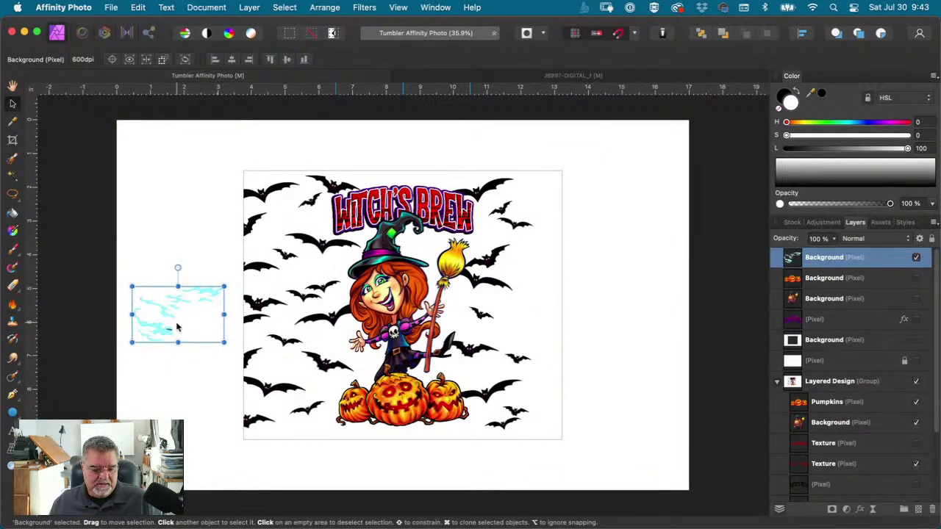
# Step: Load the outline of the pasted mist layer as a pixel selection
pyautogui.press('z')
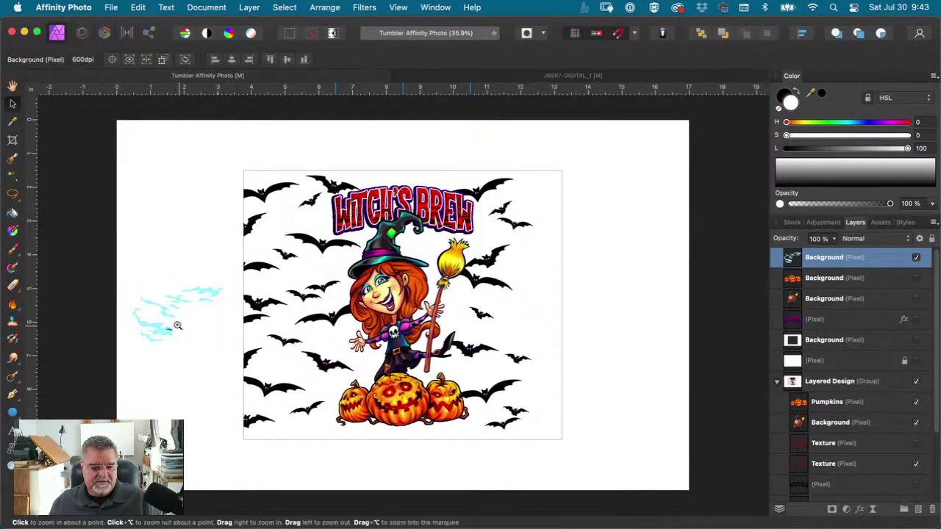
pyautogui.scroll(10, 177, 326)
pyautogui.press('v')
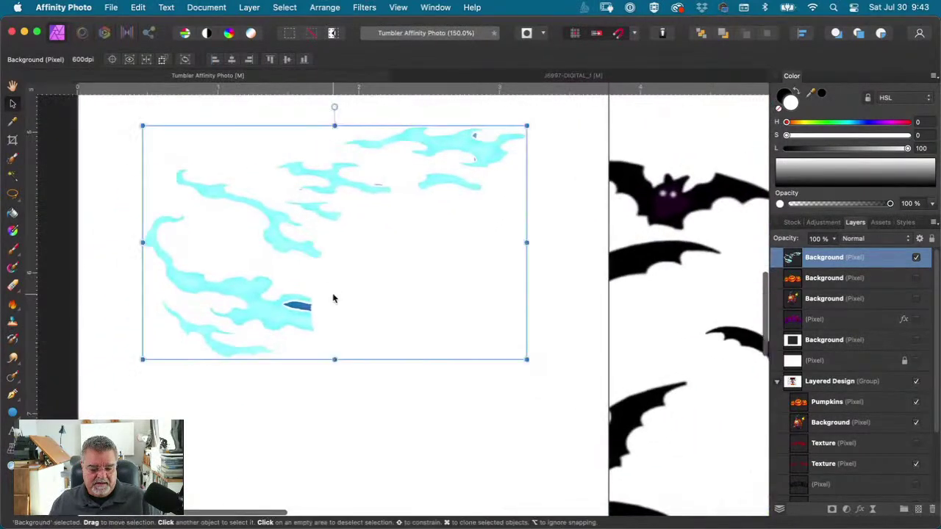
pyautogui.press('e')
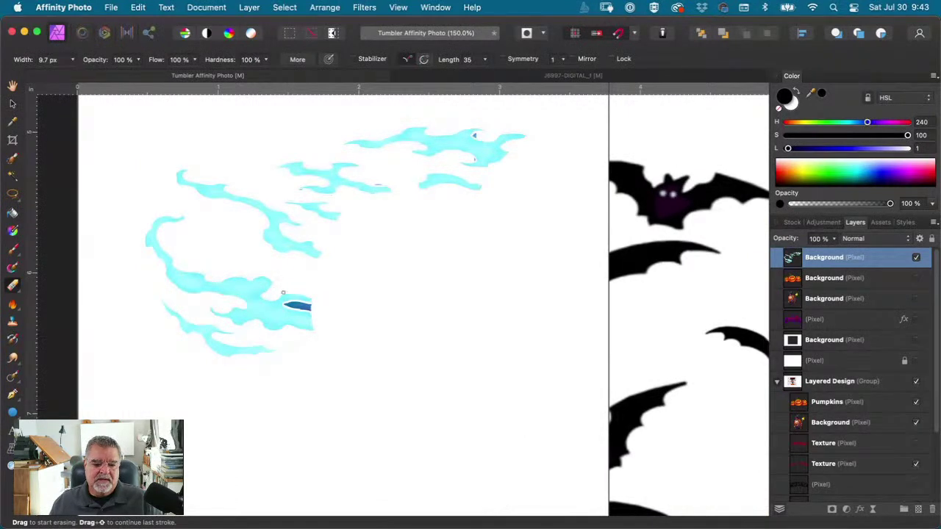
pyautogui.keyDown('super'); pyautogui.click(791, 259); pyautogui.keyUp('super')
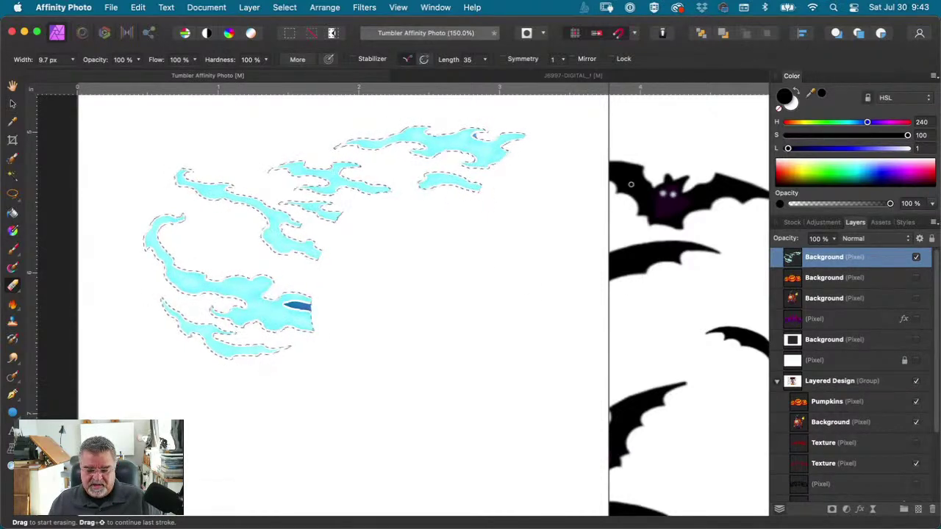
pyautogui.scroll(-1, 765, 253)
pyautogui.hscroll(-1, 764, 253)
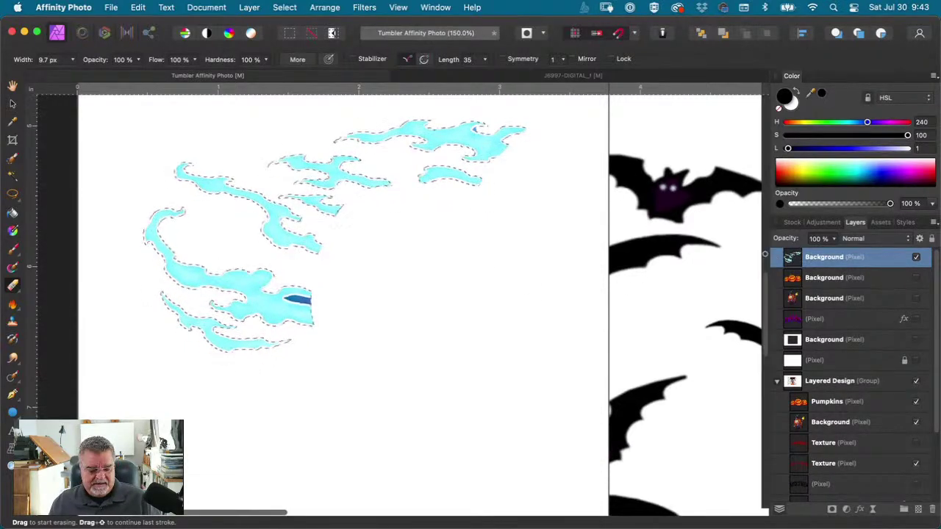
pyautogui.hscroll(-5, 520, 268)
pyautogui.scroll(3, 520, 267)
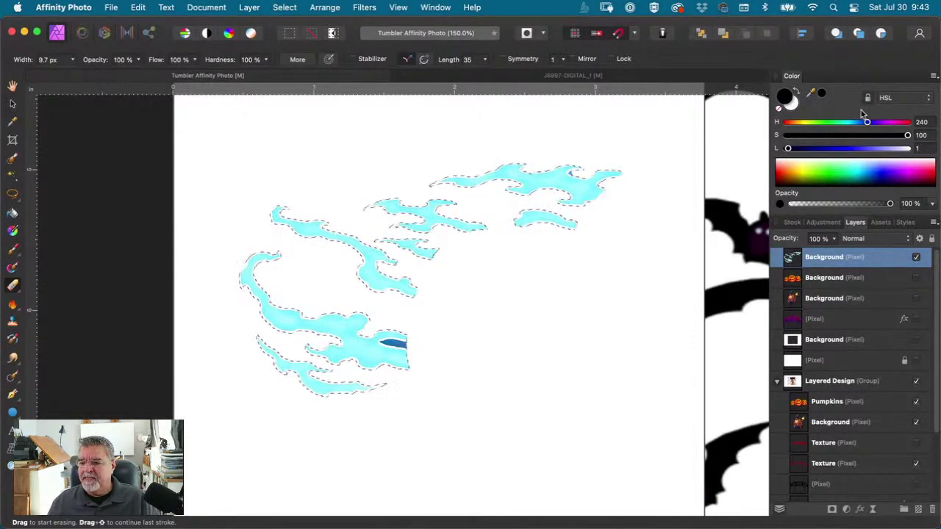
# Step: Set the foreground colour to bright red with hue 0, saturation 100 and lightness 51
pyautogui.doubleClick(784, 98)
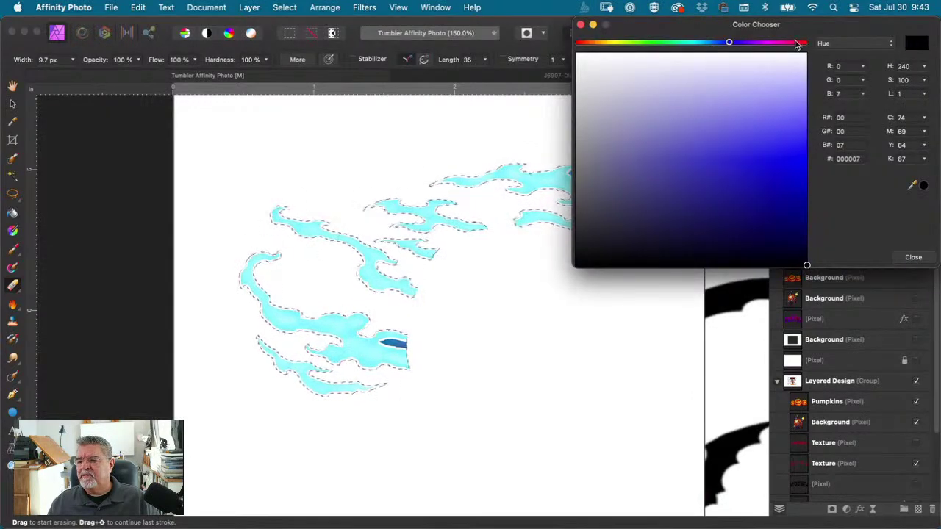
pyautogui.click(845, 43)
pyautogui.click(795, 44)
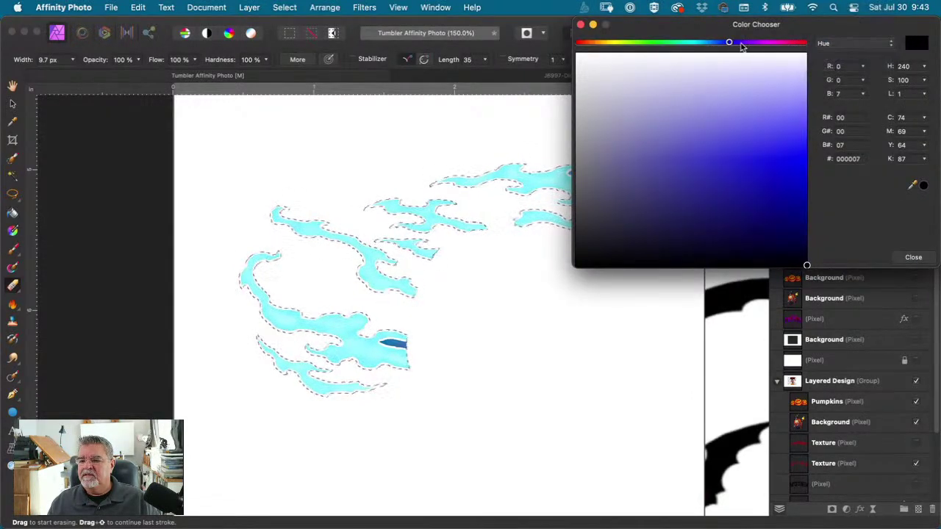
pyautogui.moveTo(730, 44); pyautogui.dragTo(551, 42)
pyautogui.moveTo(745, 153); pyautogui.dragTo(817, 162)
pyautogui.click(914, 258)
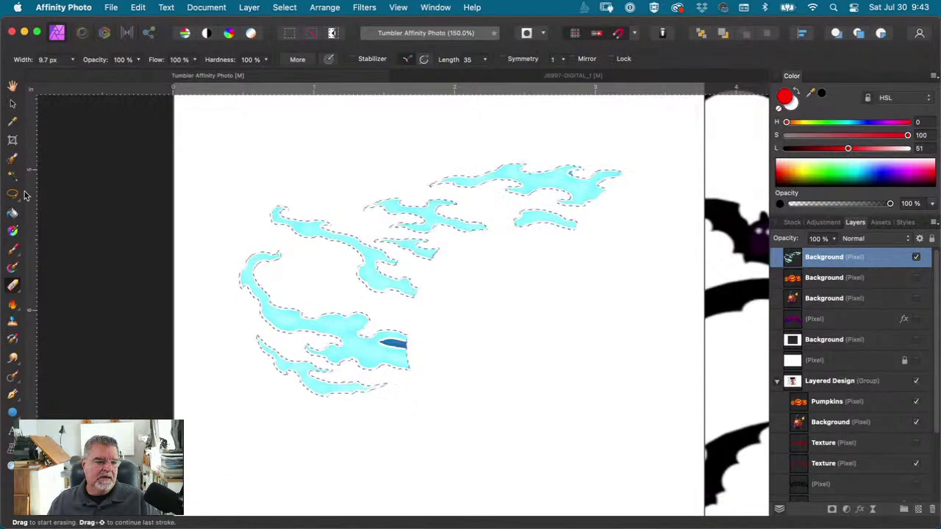
# Step: Recolour all the selected mist patches solid red using Flood Fill and a 74.8 px paint brush
pyautogui.click(11, 214)
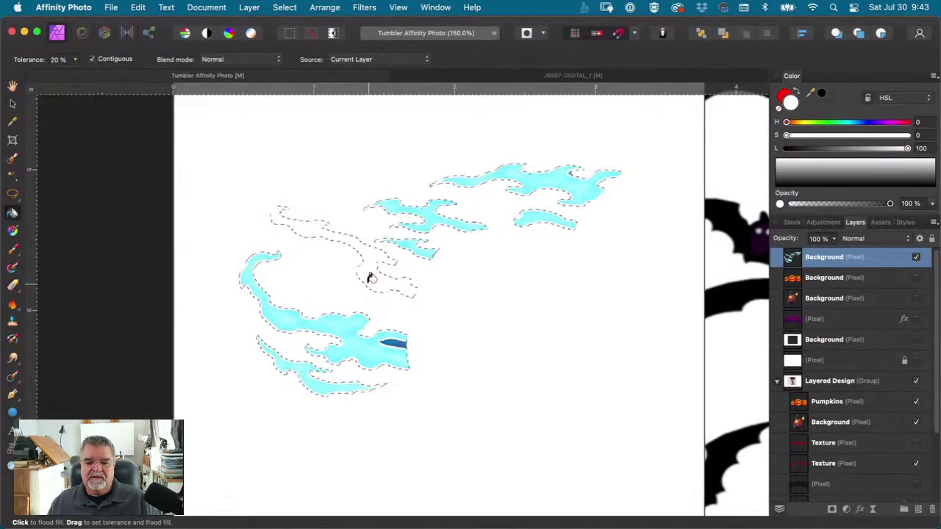
pyautogui.click(784, 96)
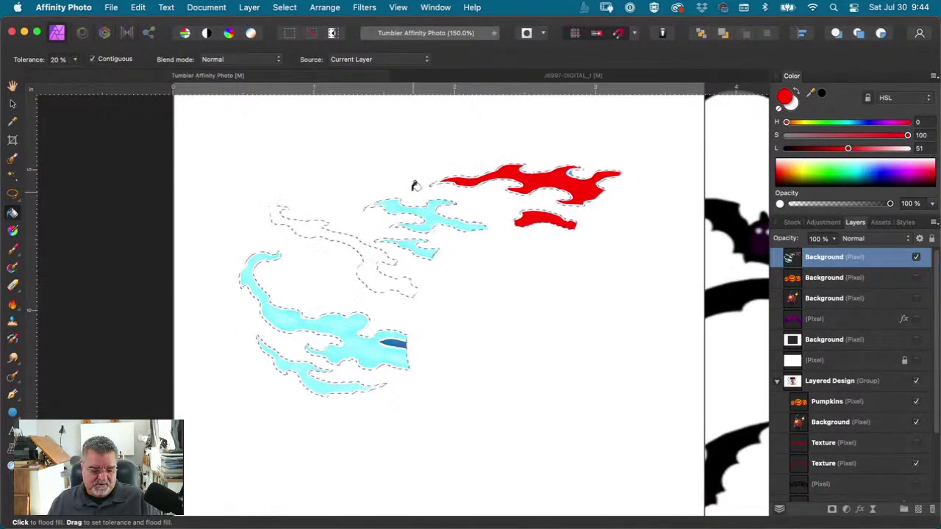
pyautogui.press('b')
pyautogui.press(']')
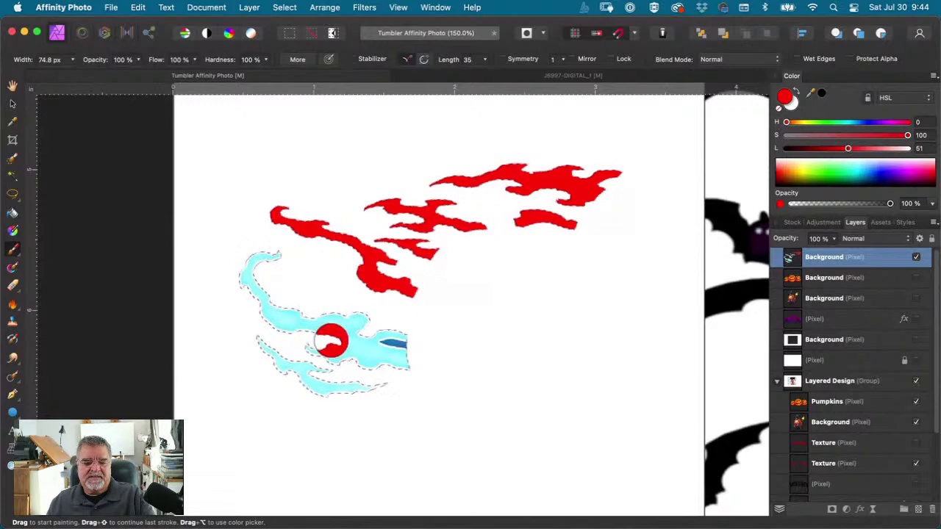
pyautogui.moveTo(335, 340)
pyautogui.mouseDown()
pyautogui.moveTo(409, 341)
pyautogui.moveTo(228, 256)
pyautogui.moveTo(296, 263)
pyautogui.moveTo(272, 254)
pyautogui.moveTo(269, 298)
pyautogui.moveTo(374, 349)
pyautogui.mouseUp()
pyautogui.press('super+z')
pyautogui.click(344, 338)
pyautogui.moveTo(257, 337)
pyautogui.mouseDown()
pyautogui.moveTo(262, 326)
pyautogui.moveTo(336, 395)
pyautogui.moveTo(410, 339)
pyautogui.mouseUp()
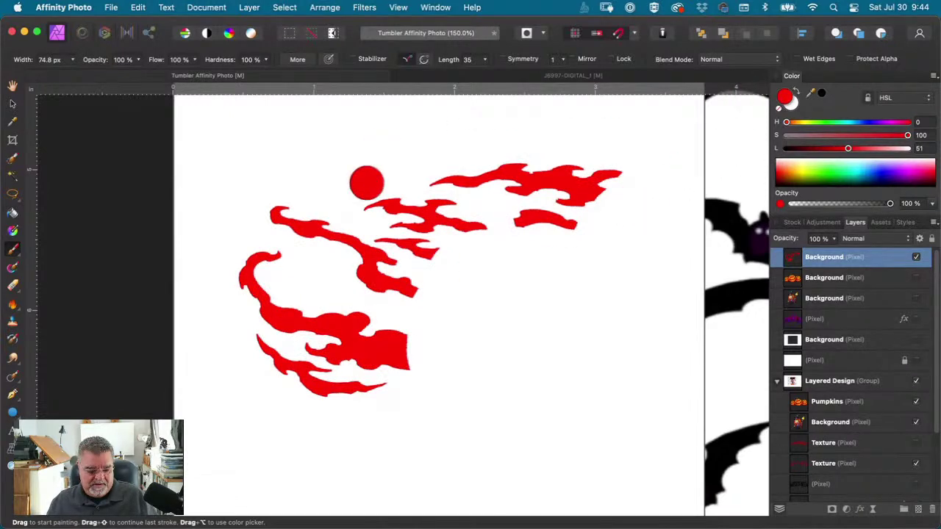
pyautogui.press('z')
pyautogui.moveTo(369, 182); pyautogui.dragTo(221, 184)
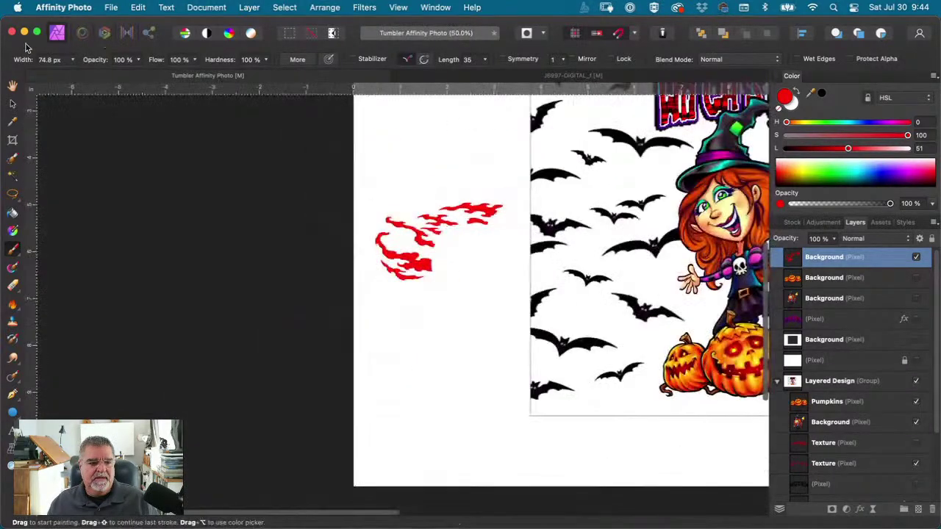
# Step: Move the red mist layer to the blank canvas just above the framed Witch's Brew design
pyautogui.click(12, 104)
pyautogui.scroll(-3, 355, 191)
pyautogui.moveTo(405, 176); pyautogui.dragTo(228, 236)
pyautogui.moveTo(245, 268); pyautogui.dragTo(381, 179)
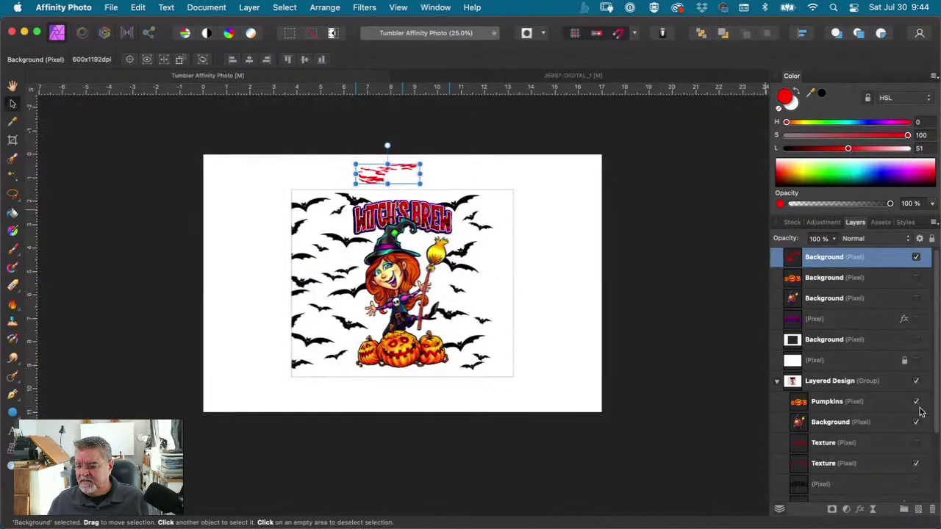
# Step: Isolate the standalone styled lettering by showing its layer and hiding the group's Witch's Brew layer and the whole Layered Design group
pyautogui.scroll(-1, 889, 463)
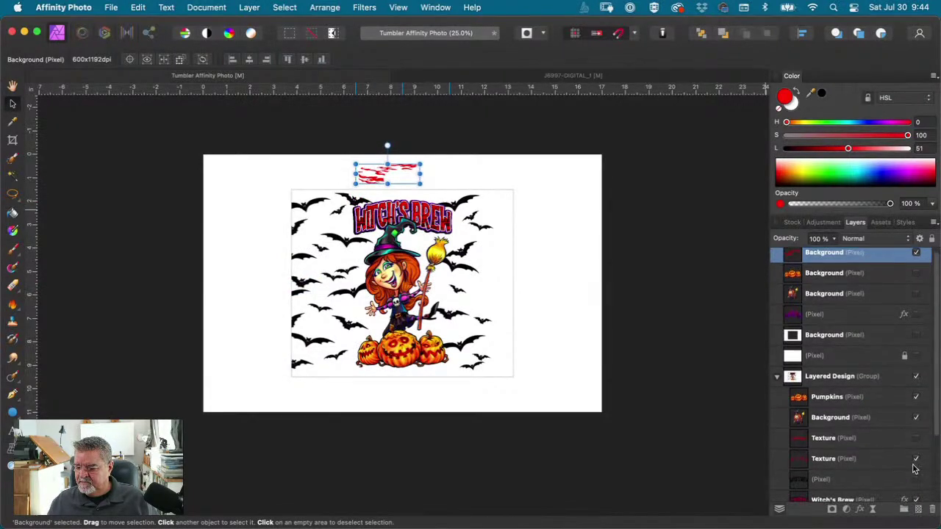
pyautogui.scroll(-3, 898, 468)
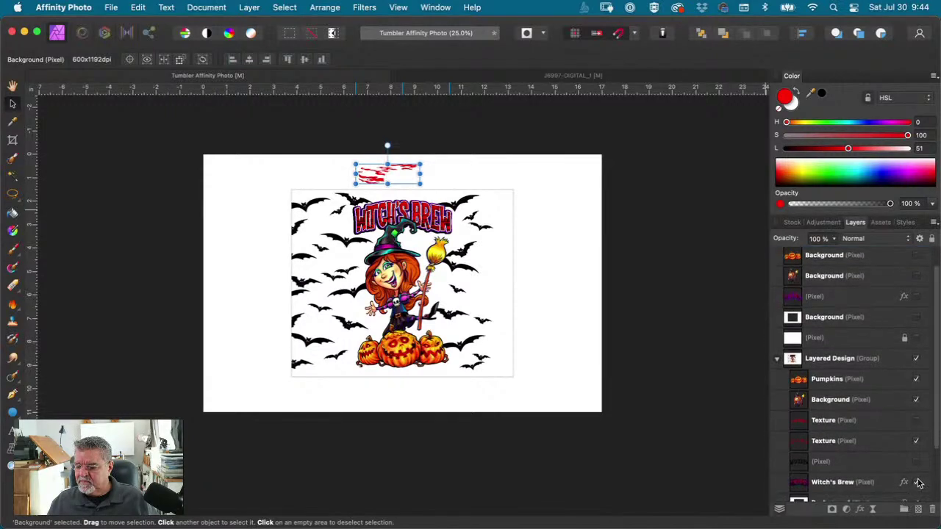
pyautogui.click(916, 483)
pyautogui.scroll(3, 809, 314)
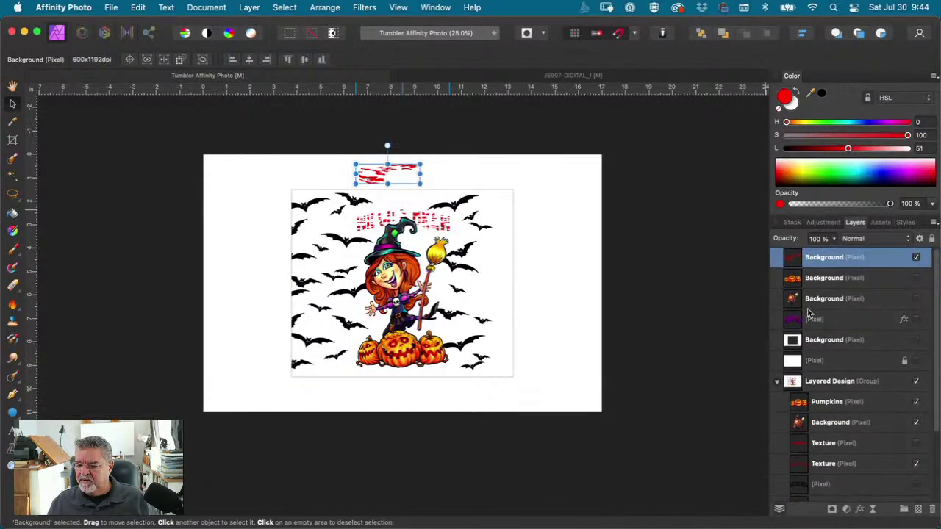
pyautogui.click(916, 321)
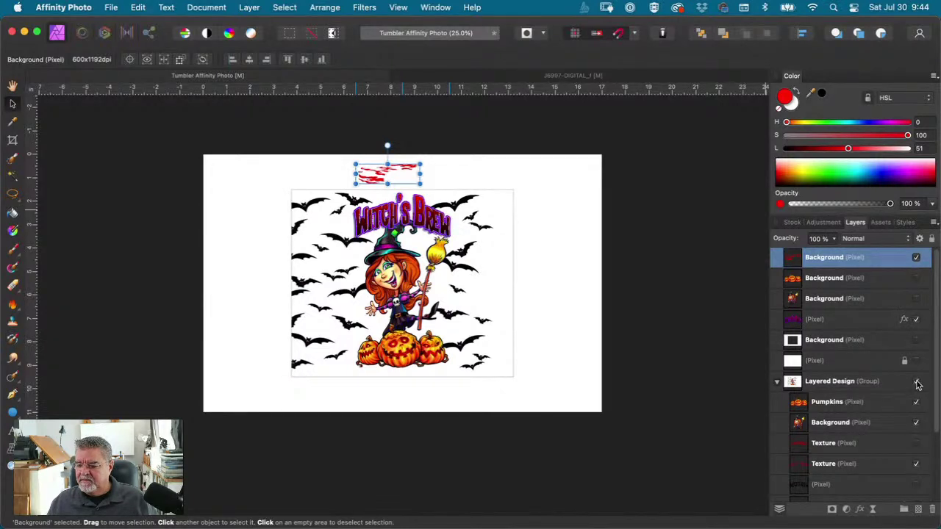
pyautogui.click(917, 383)
# Step: Position the red mist across the lower left part of the Witch's Brew lettering
pyautogui.moveTo(375, 176); pyautogui.dragTo(372, 239)
pyautogui.press('super+1')
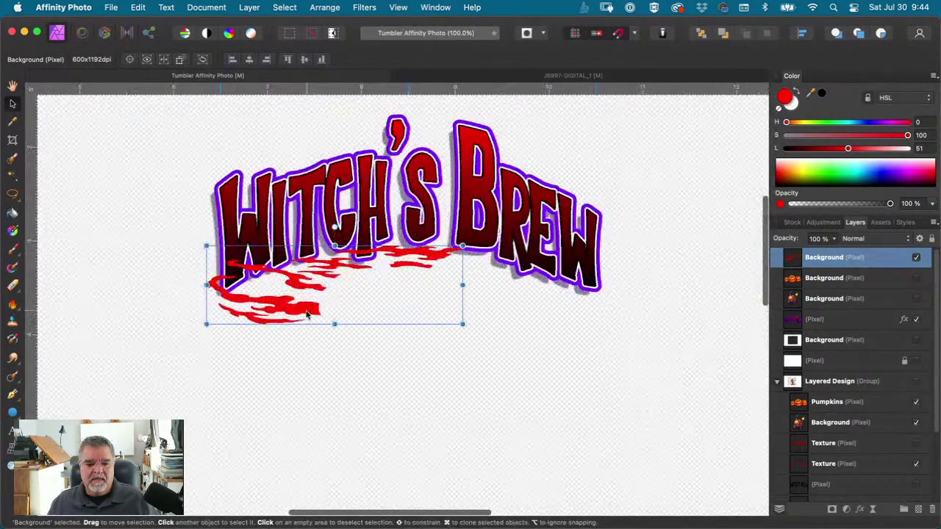
pyautogui.moveTo(307, 314); pyautogui.dragTo(301, 303)
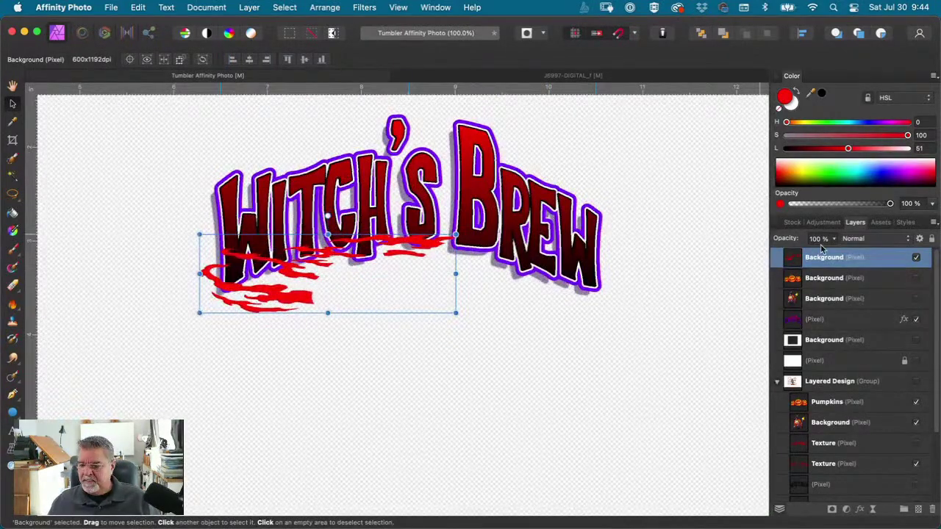
# Step: Duplicate the mist, flip the copy horizontally and place it mirrored across the lower right part of the lettering
pyautogui.rightClick(800, 258)
pyautogui.press('Escape')
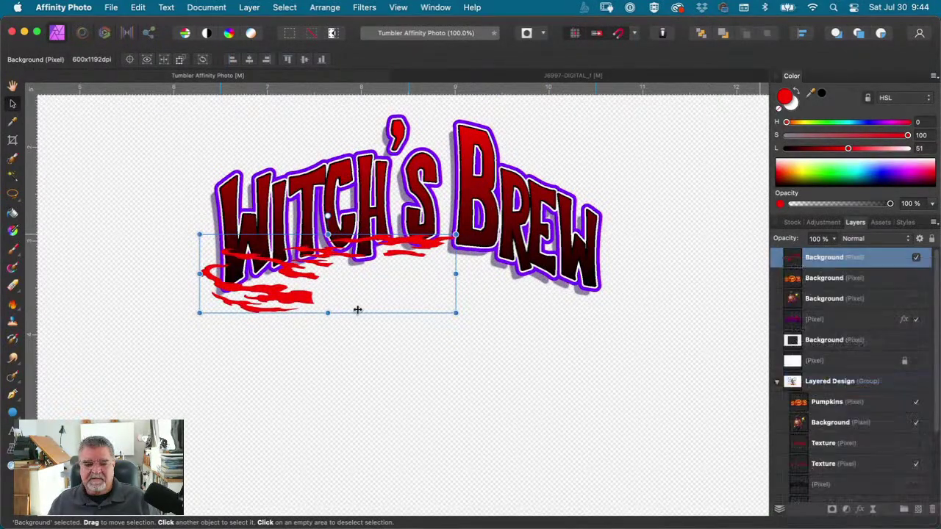
pyautogui.press('super+j')
pyautogui.moveTo(357, 309); pyautogui.dragTo(439, 319)
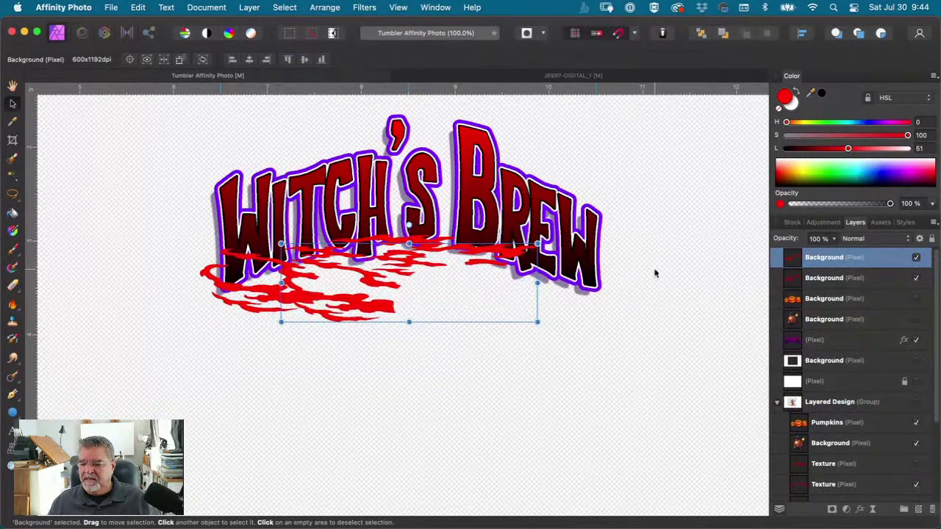
pyautogui.rightClick(434, 285)
pyautogui.moveTo(469, 480)
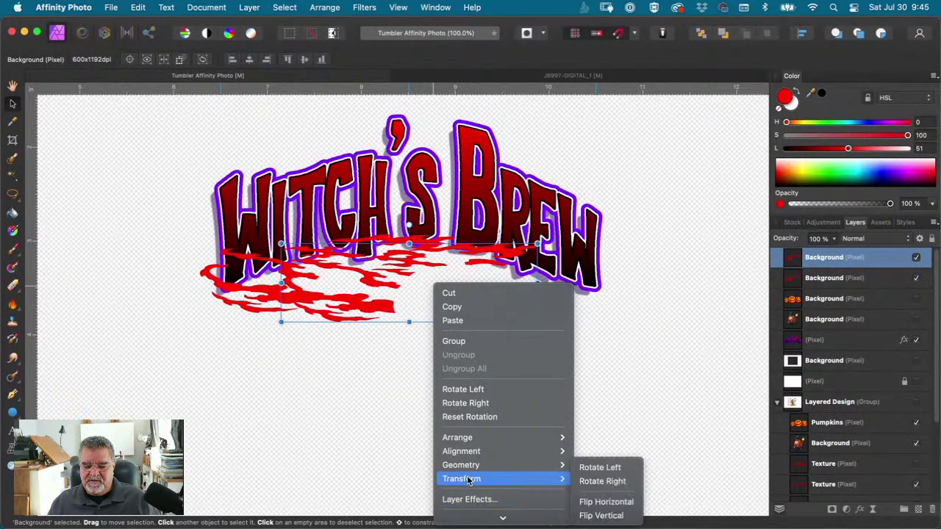
pyautogui.click(611, 501)
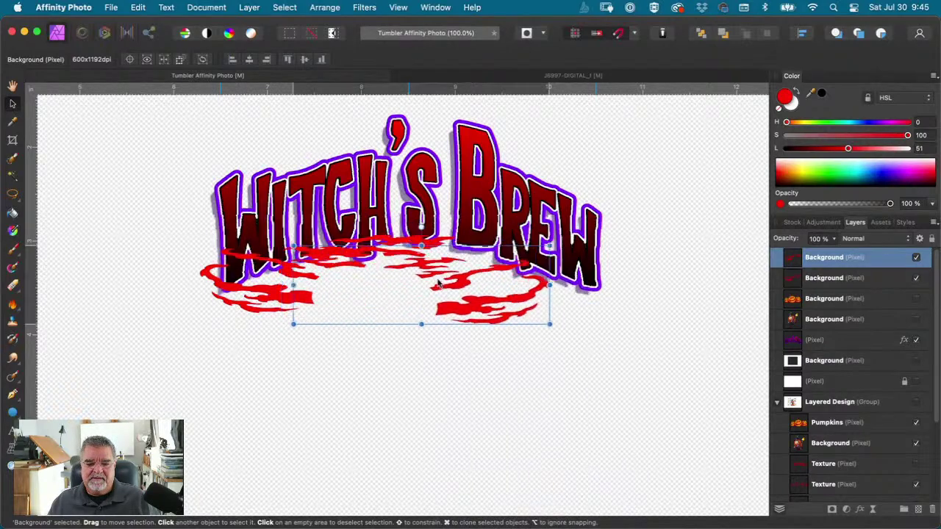
pyautogui.moveTo(438, 283); pyautogui.dragTo(500, 275)
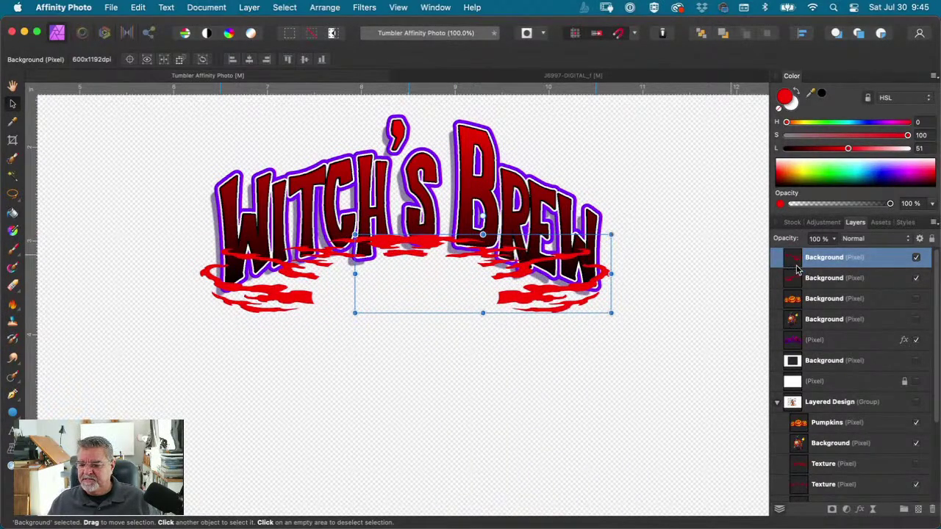
# Step: Duplicate the mirrored mist again, turn the copy upside down, squash it slightly and fit it into the central gap
pyautogui.rightClick(794, 264)
pyautogui.click(809, 377)
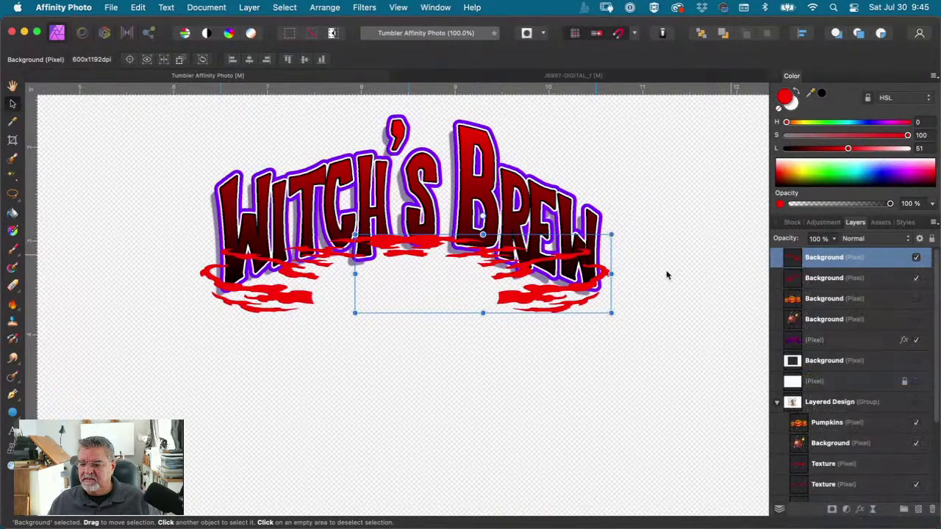
pyautogui.moveTo(537, 310); pyautogui.dragTo(472, 374)
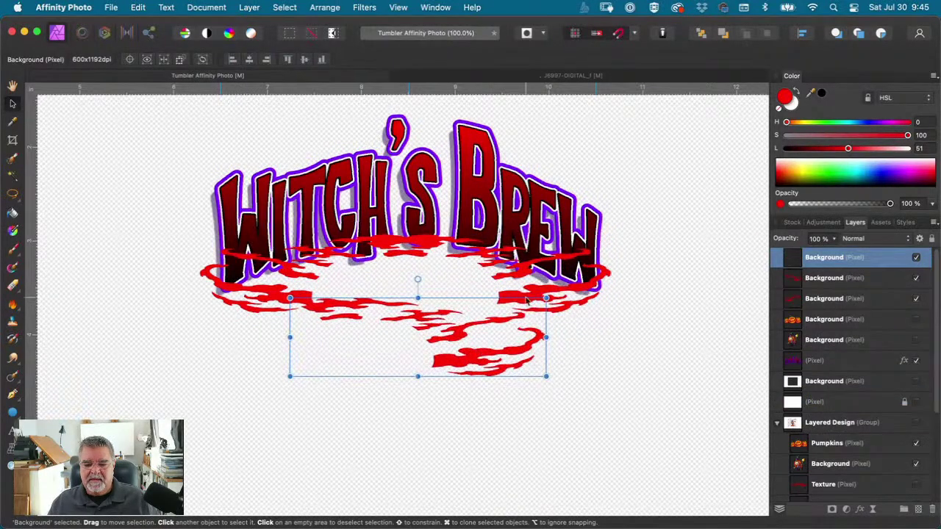
pyautogui.moveTo(419, 279); pyautogui.dragTo(419, 395)
pyautogui.moveTo(341, 345); pyautogui.dragTo(381, 295)
pyautogui.moveTo(451, 251); pyautogui.dragTo(451, 277)
pyautogui.moveTo(445, 315); pyautogui.dragTo(421, 294)
pyautogui.click(588, 382)
# Step: Merge the three mist layers into a single pixel layer
pyautogui.click(824, 266)
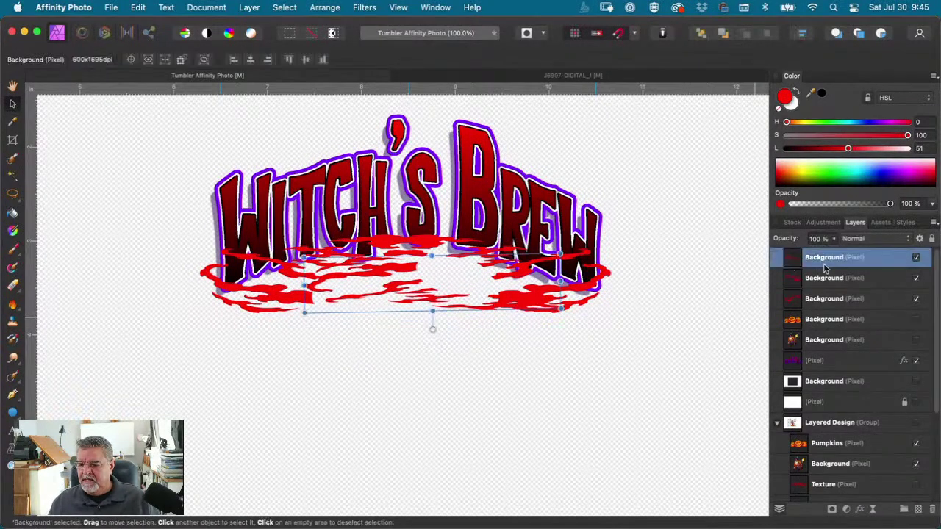
pyautogui.keyDown('shift'); pyautogui.click(801, 299); pyautogui.keyUp('shift')
pyautogui.click(254, 8)
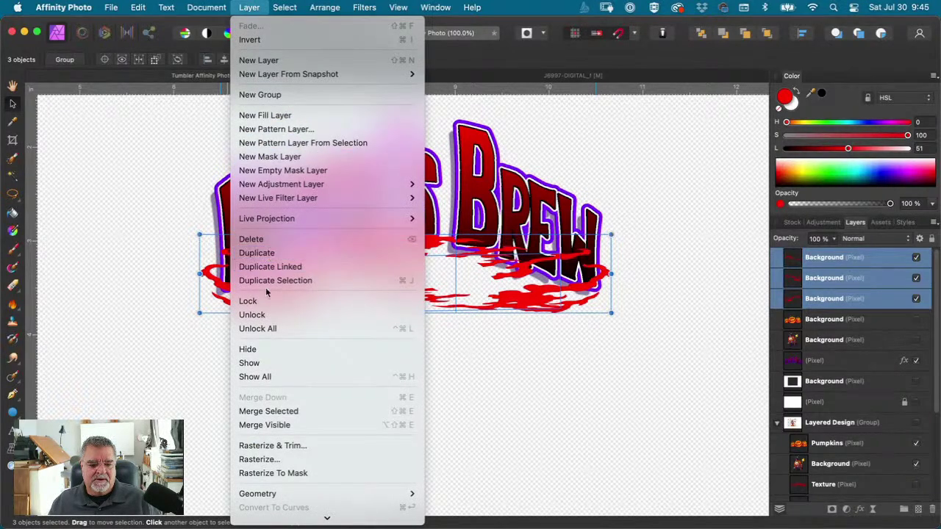
pyautogui.click(268, 411)
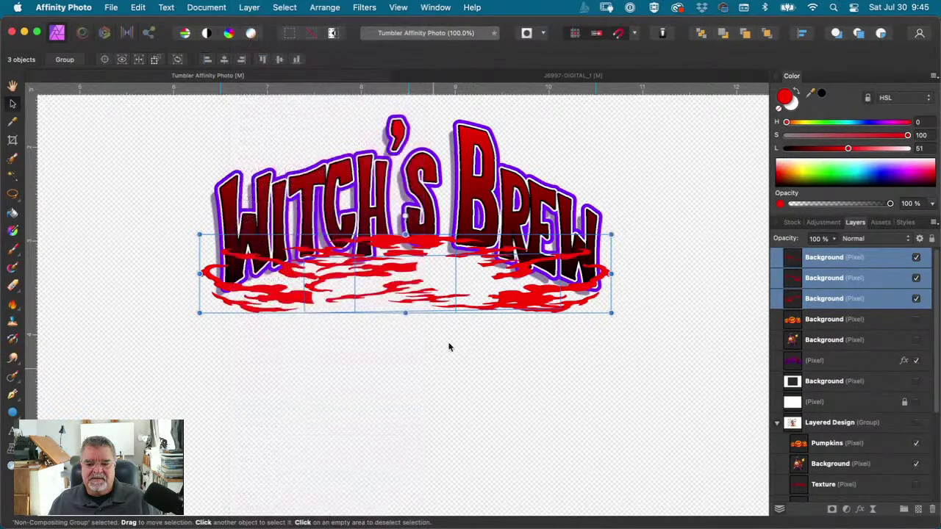
# Step: Move the merged mist up so it overlaps the lower half of the lettering, and deselect it
pyautogui.rightClick(394, 296)
pyautogui.click(381, 274)
pyautogui.moveTo(381, 273); pyautogui.dragTo(391, 248)
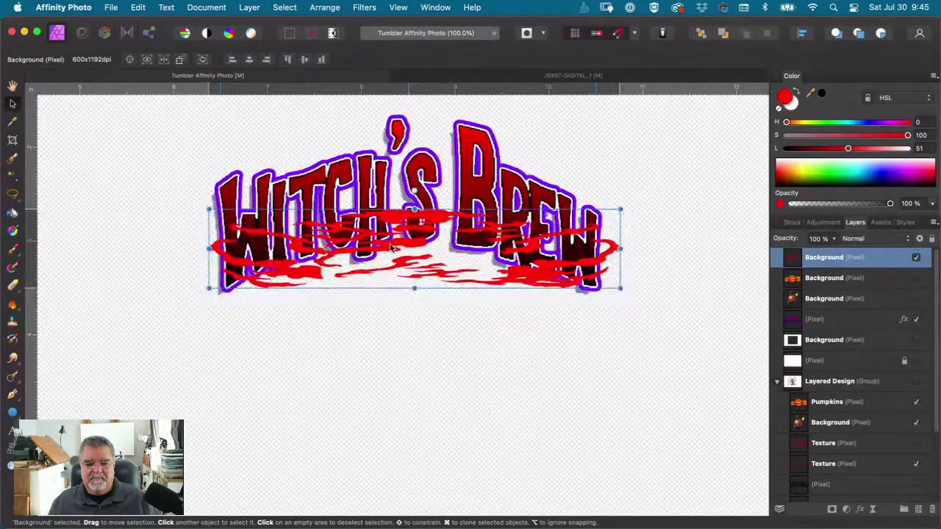
pyautogui.click(662, 356)
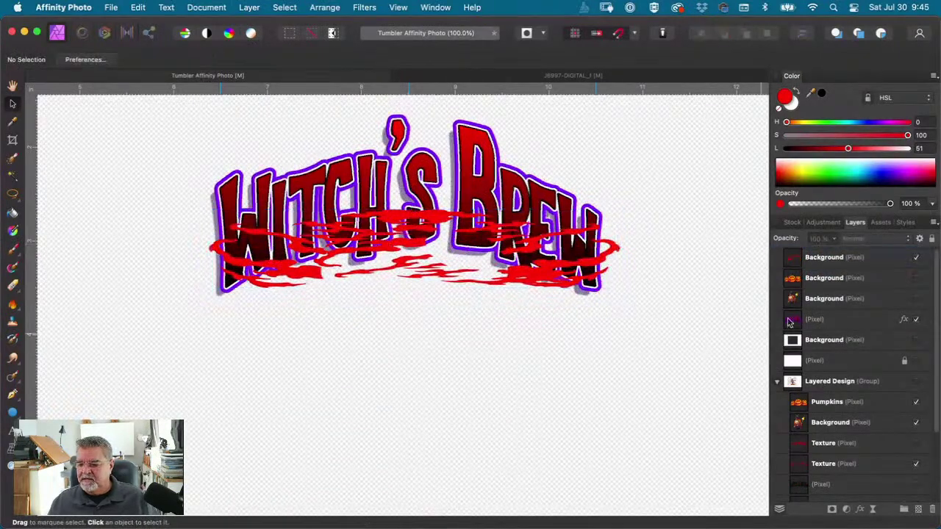
# Step: Duplicate the styled lettering layer, hide the upper copy and select the lower one
pyautogui.click(899, 324)
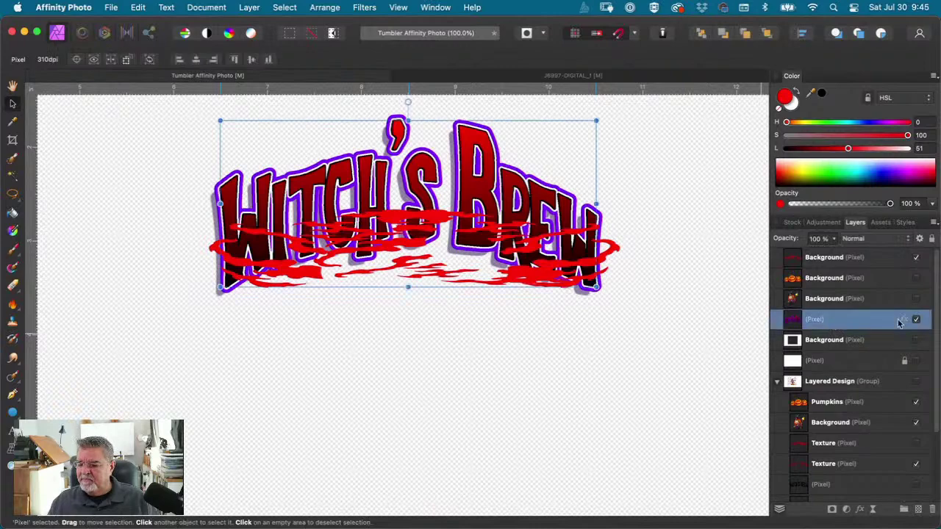
pyautogui.click(918, 321)
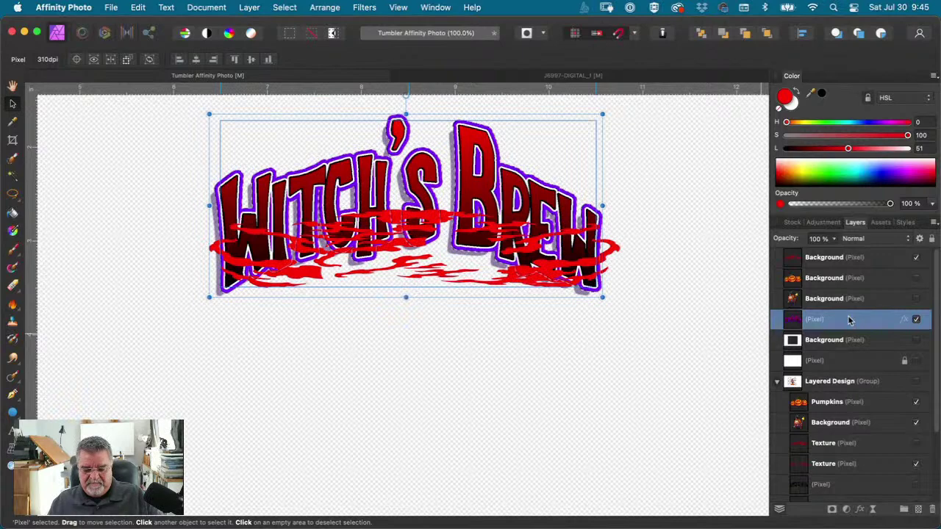
pyautogui.press('super+shift+n')
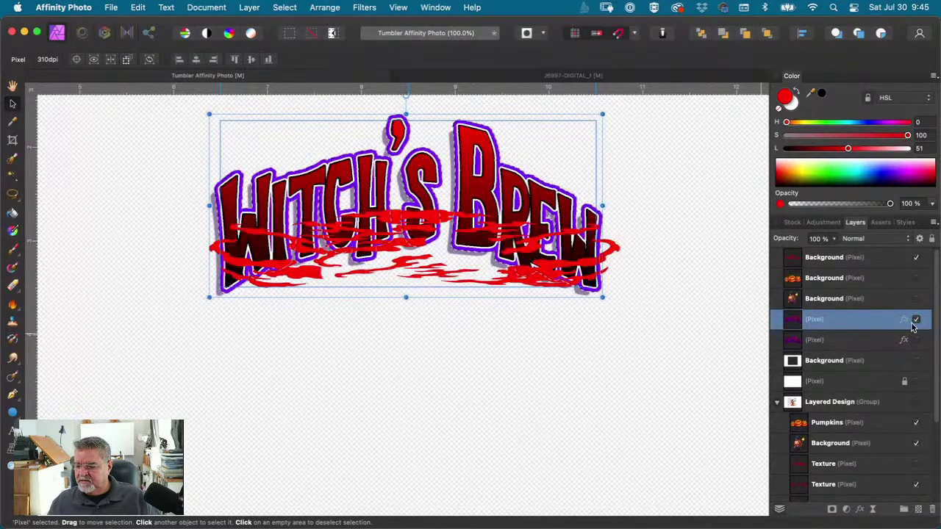
pyautogui.click(849, 347)
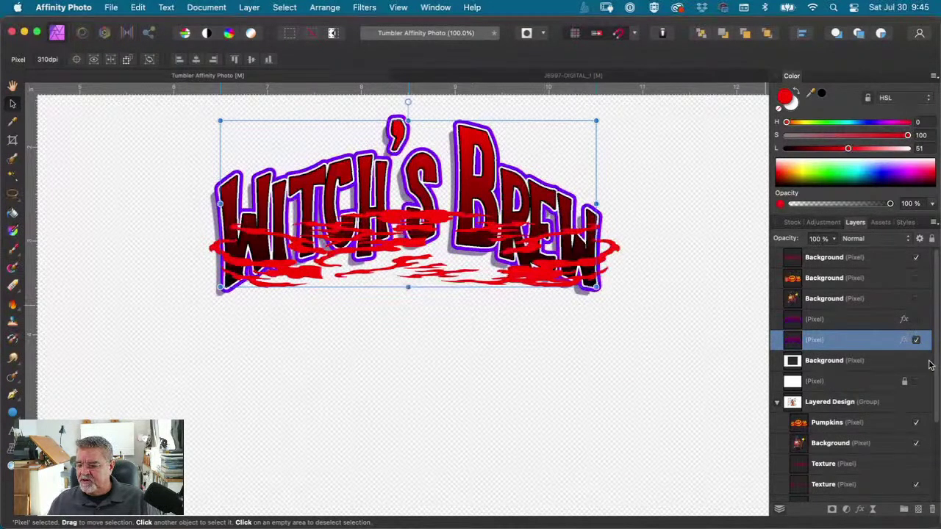
# Step: Turn off the Outer Shadow, Outline and Gradient Overlay effects on the lower lettering copy
pyautogui.click(906, 342)
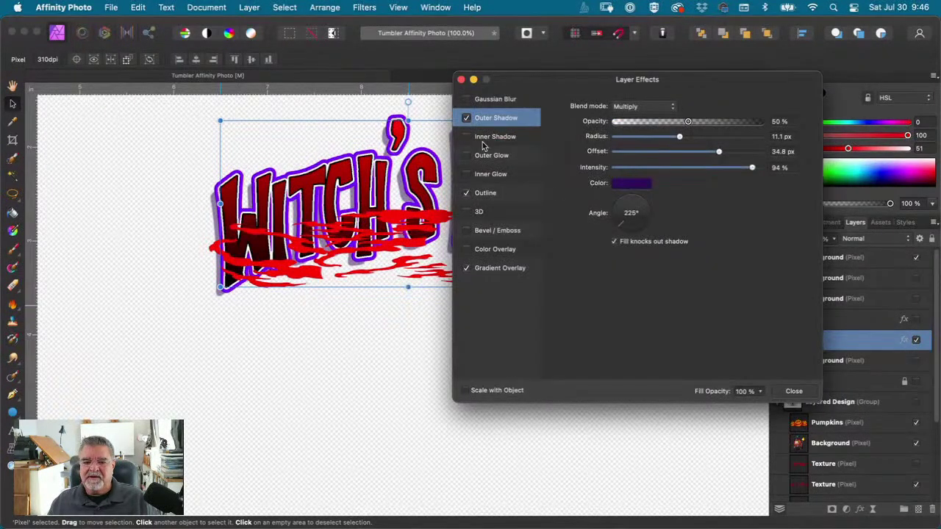
pyautogui.click(467, 118)
pyautogui.click(466, 192)
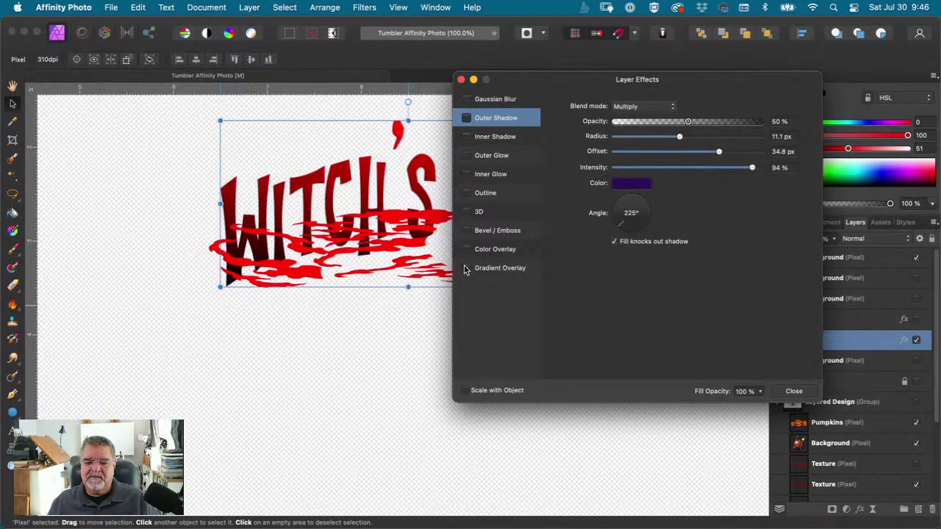
pyautogui.click(466, 268)
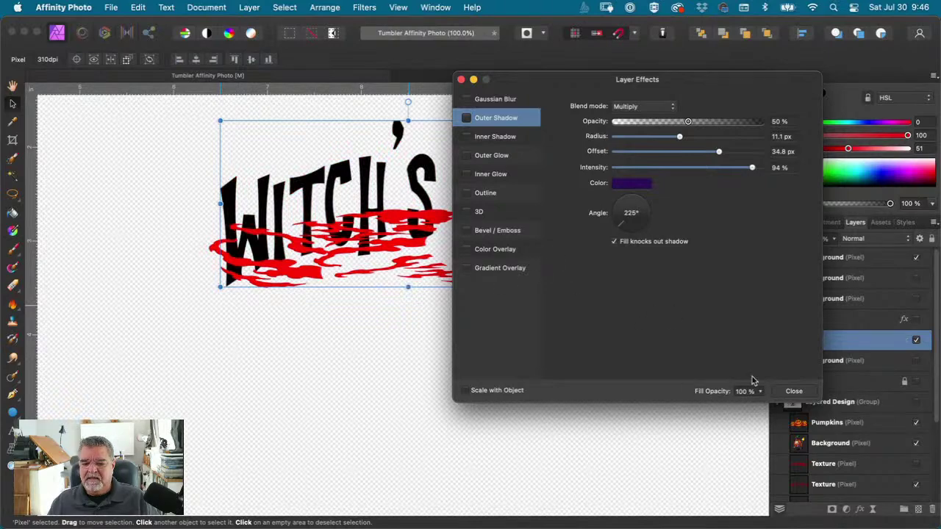
pyautogui.click(794, 392)
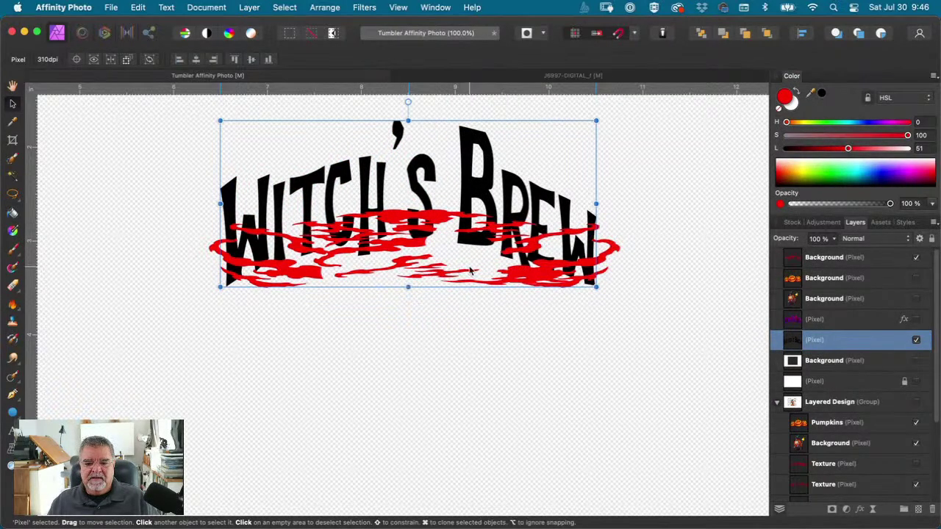
# Step: Centre the mist over the lettering and delete the mist outside the letters using an inverted selection of the plain lettering's outline
pyautogui.click(799, 257)
pyautogui.moveTo(503, 266)
pyautogui.mouseDown()
pyautogui.moveTo(513, 274)
pyautogui.moveTo(497, 266)
pyautogui.mouseUp()
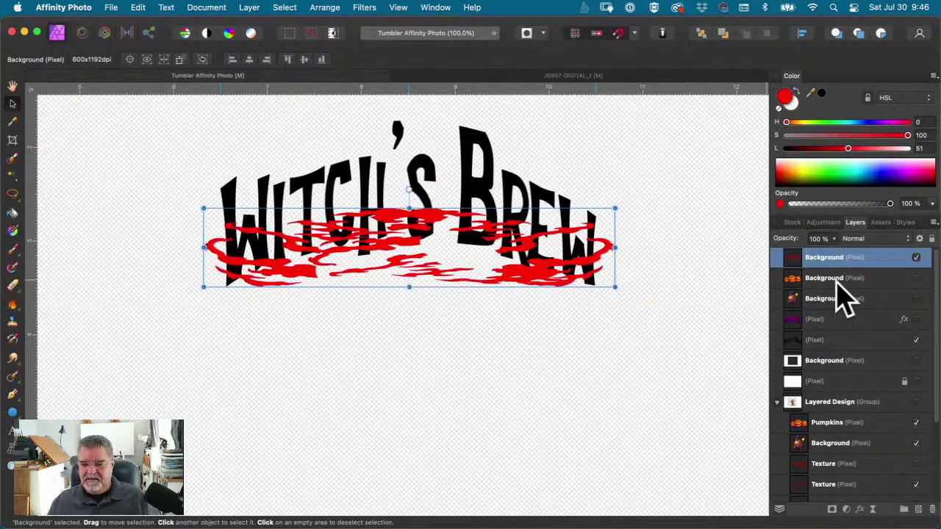
pyautogui.keyDown('super'); pyautogui.click(797, 347); pyautogui.keyUp('super')
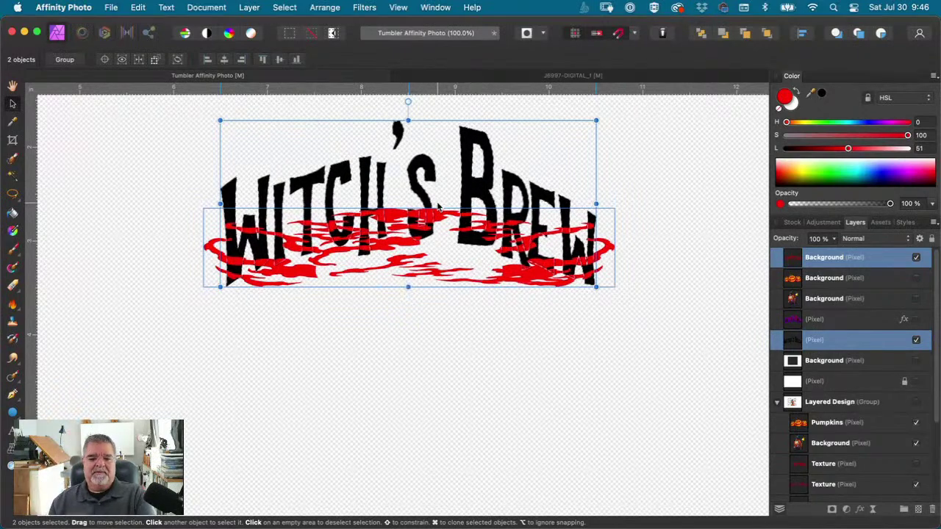
pyautogui.click(285, 8)
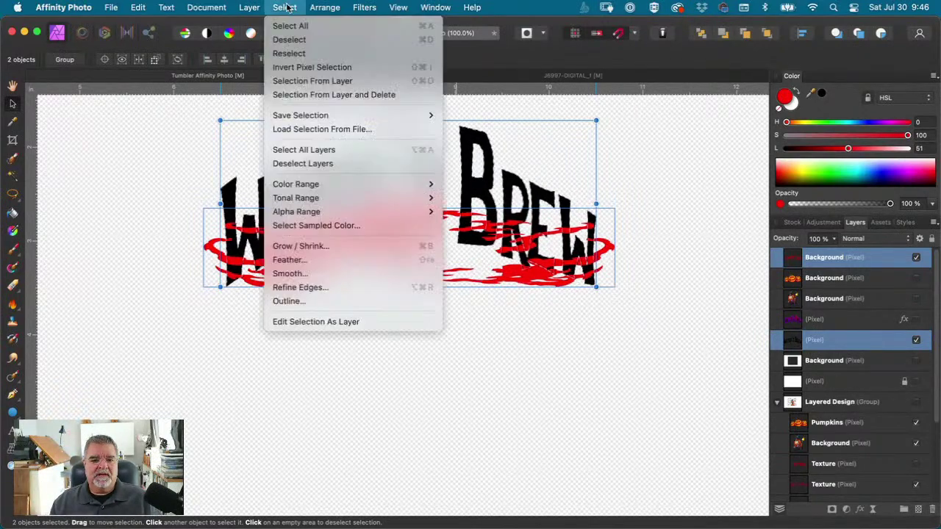
pyautogui.click(278, 67)
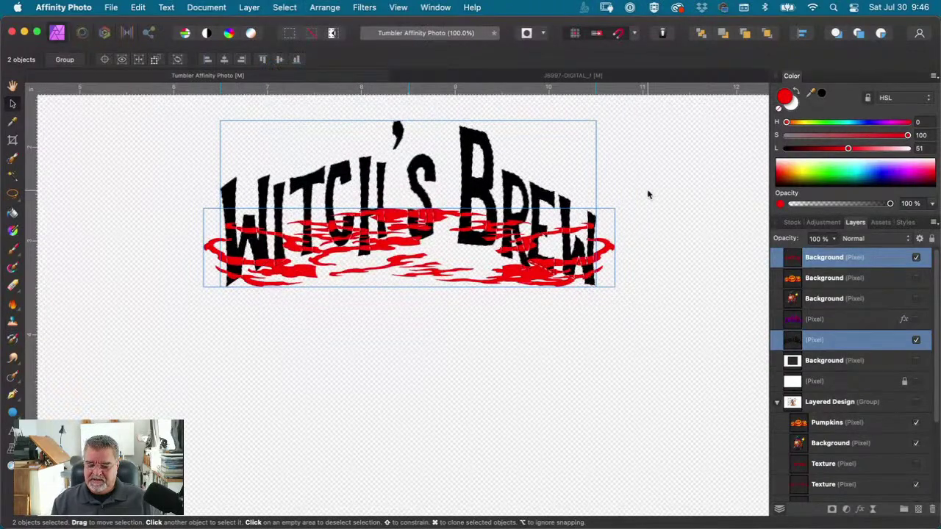
pyautogui.press('Delete')
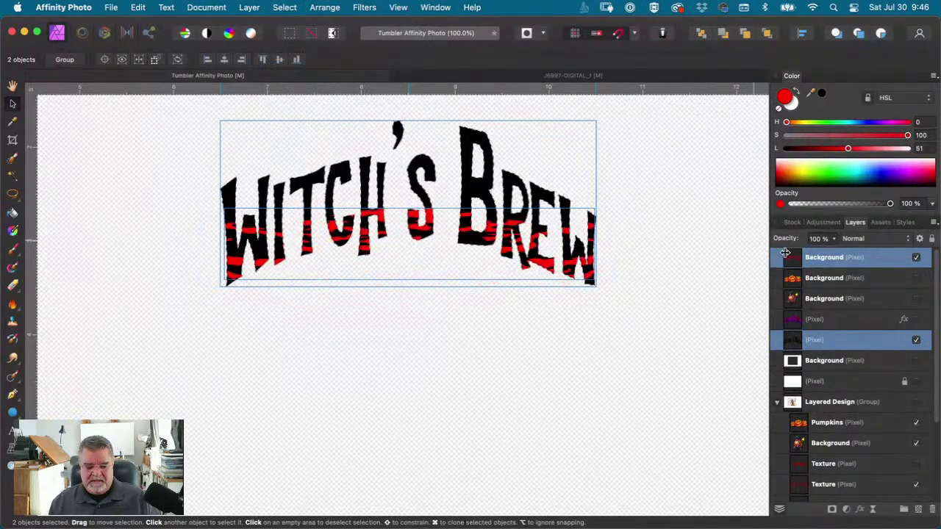
pyautogui.click(646, 209)
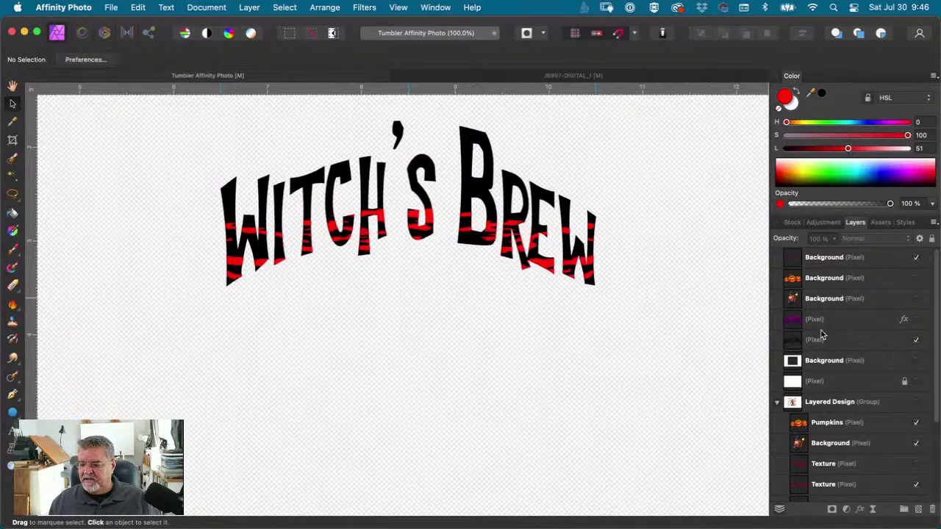
# Step: Show the styled lettering copy together with the Layered Design group and view the whole document
pyautogui.click(916, 320)
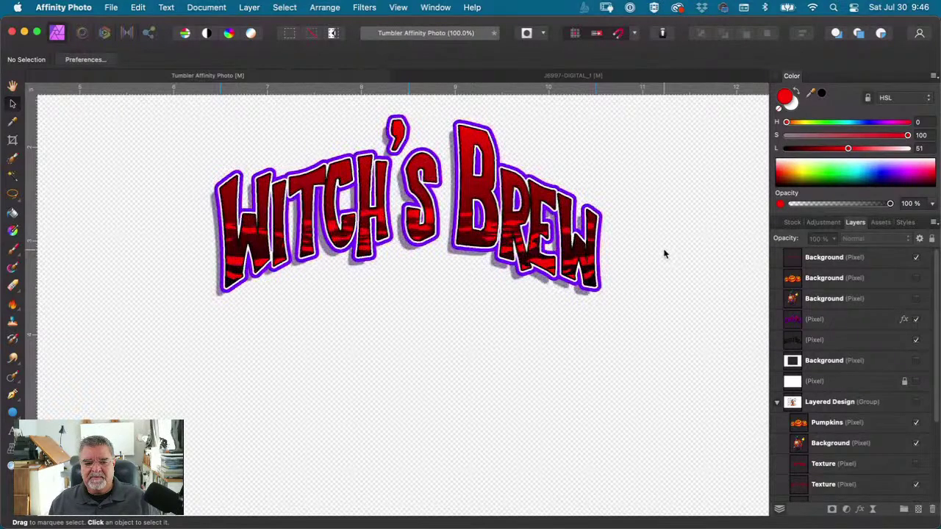
pyautogui.press('super+0')
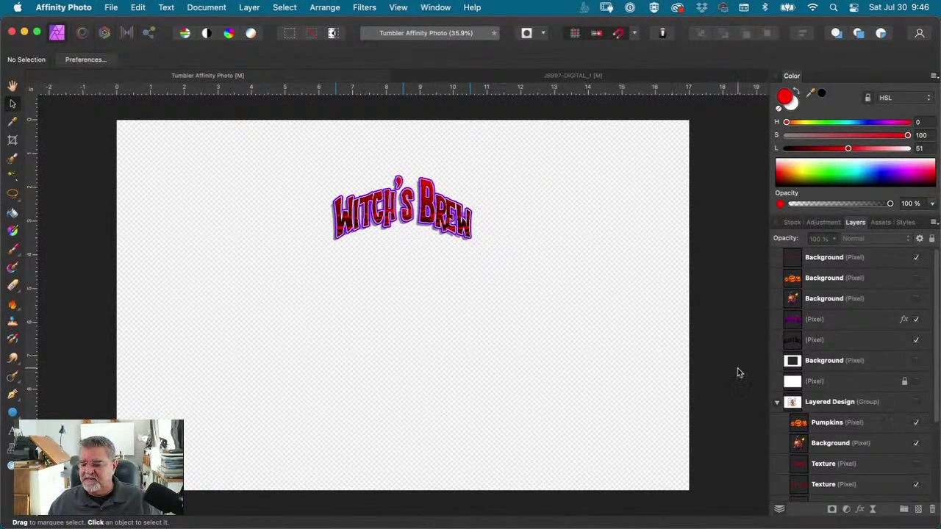
pyautogui.scroll(-2, 816, 403)
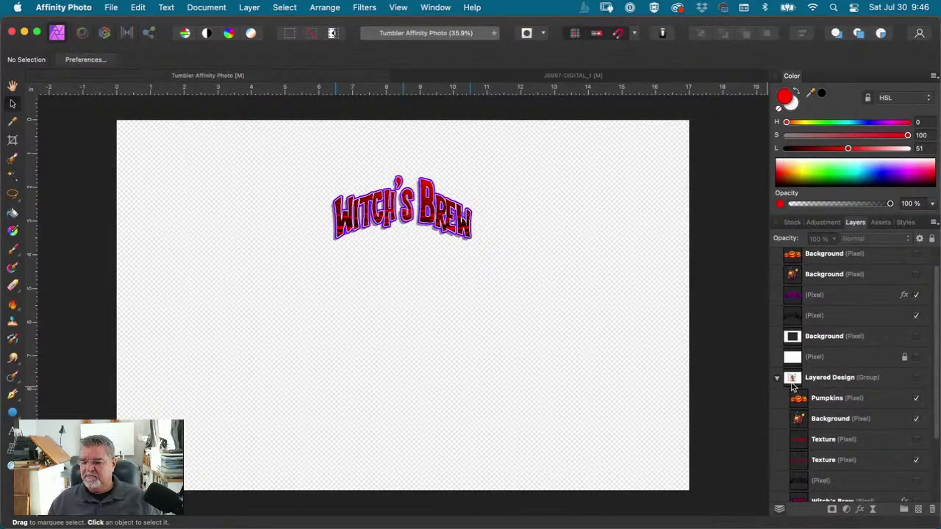
pyautogui.click(916, 378)
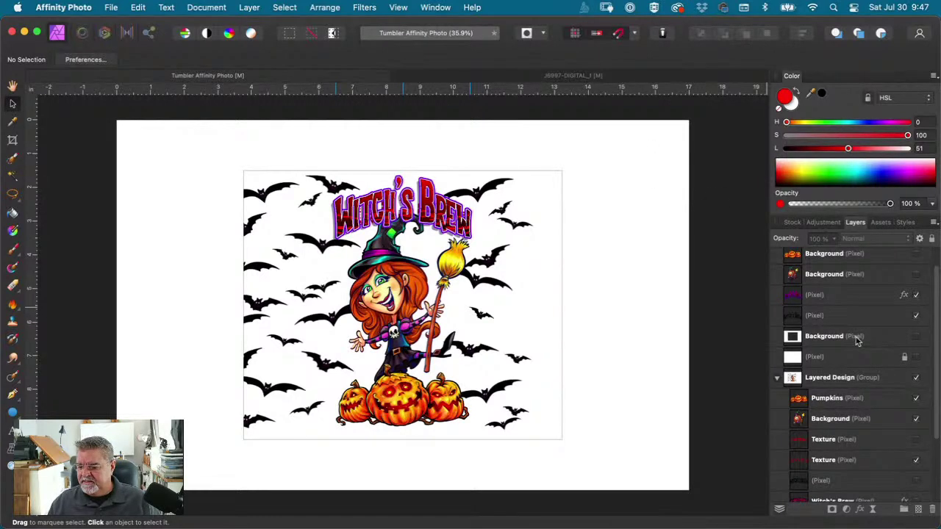
pyautogui.scroll(-2, 857, 339)
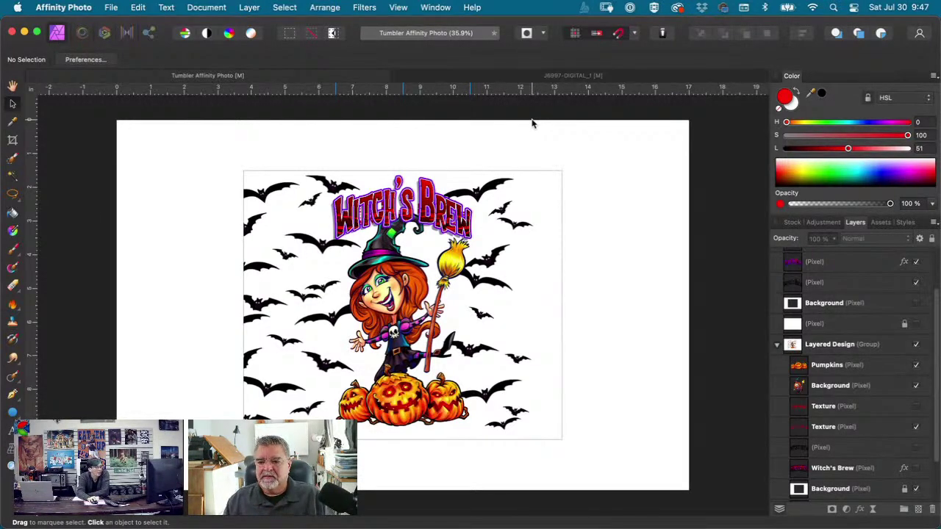
pyautogui.moveTo(509, 525)
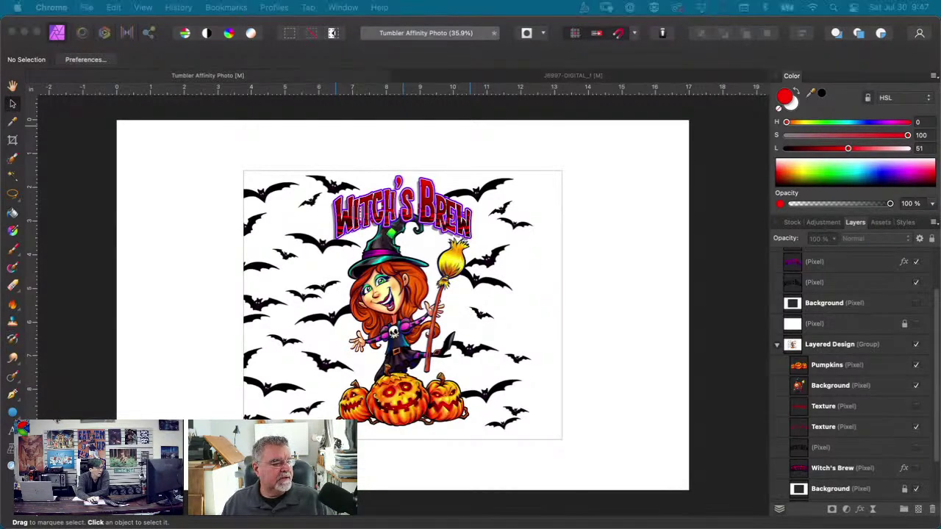
pyautogui.moveTo(505, 422); pyautogui.dragTo(574, 283)
pyautogui.click(575, 289)
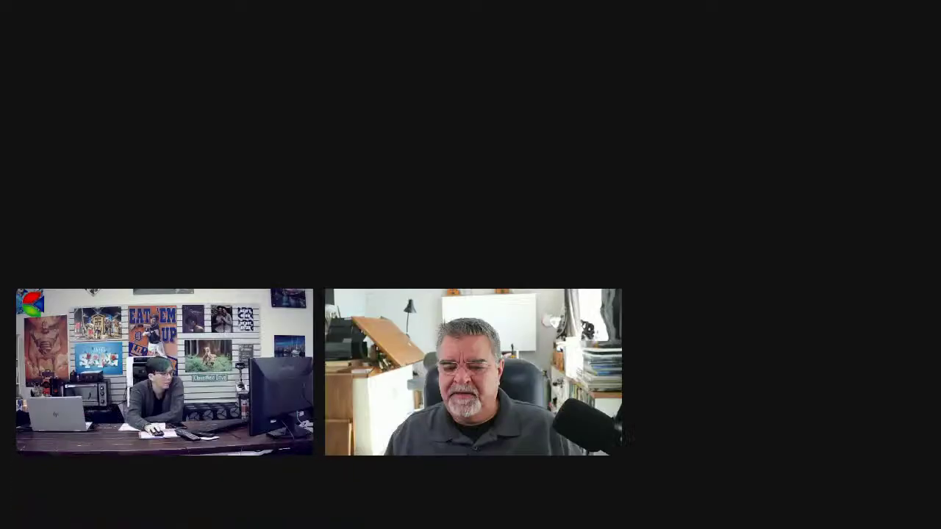